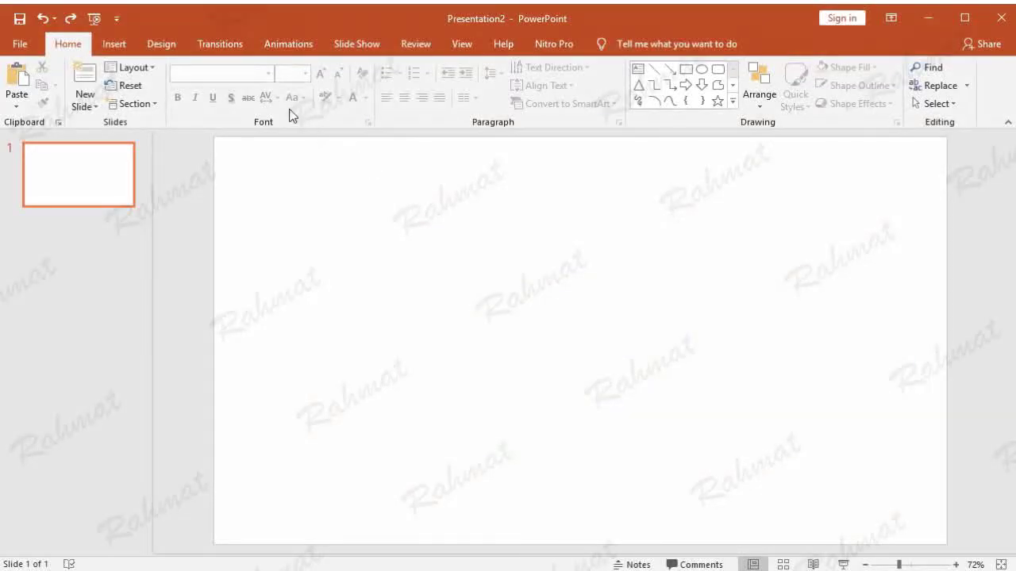
Keep the slide size at Widescreen and confirm it in the Slide Size settings.
{"action": "left_click", "coordinate": [169, 45]}
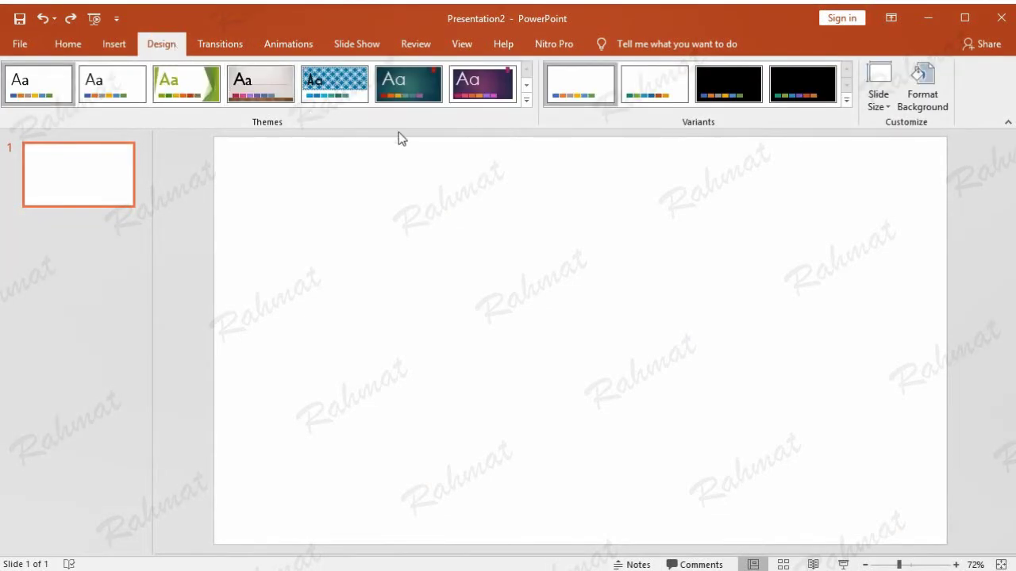
{"action": "left_click", "coordinate": [878, 95]}
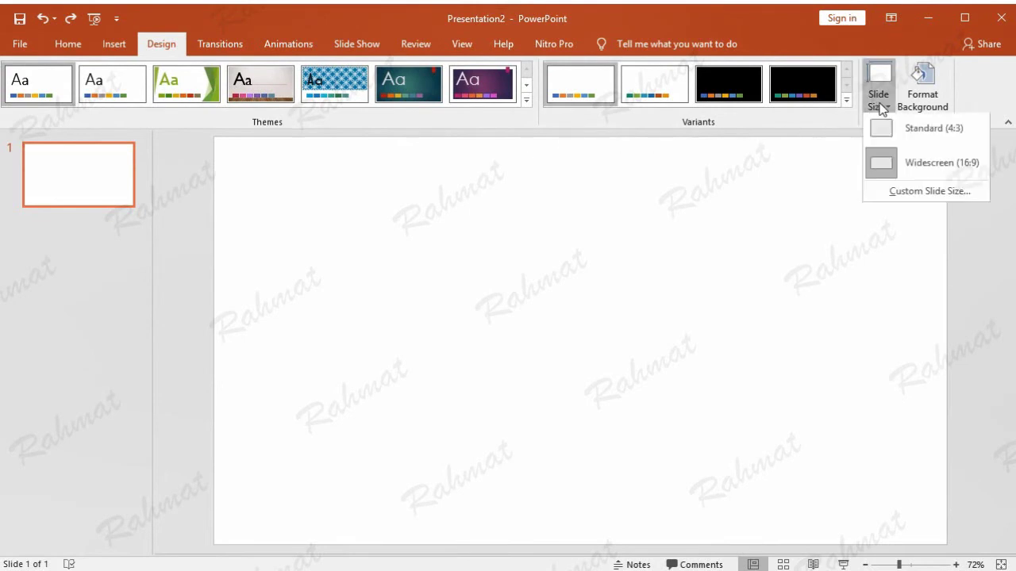
{"action": "left_click", "coordinate": [880, 196]}
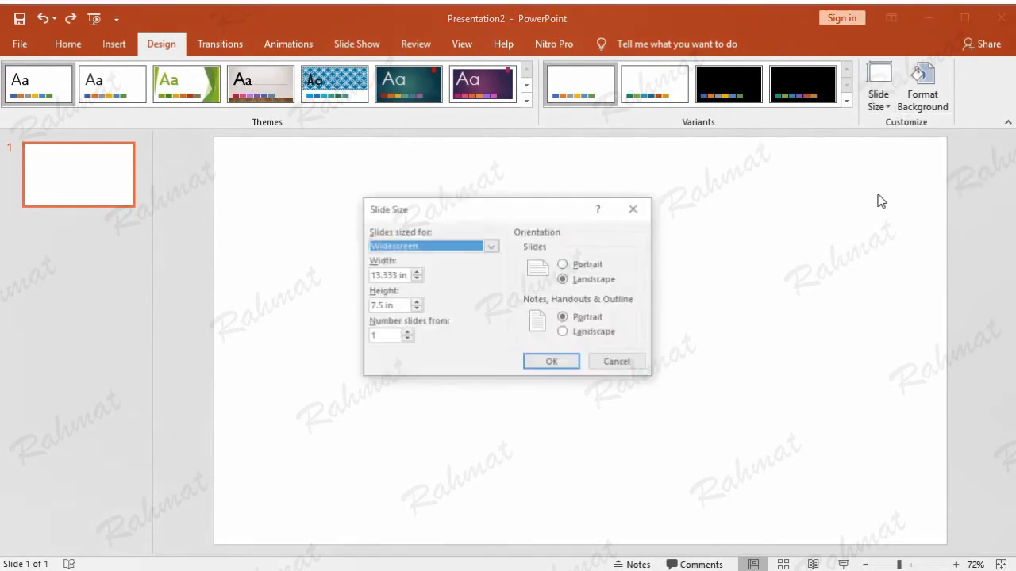
{"action": "left_click", "coordinate": [409, 246]}
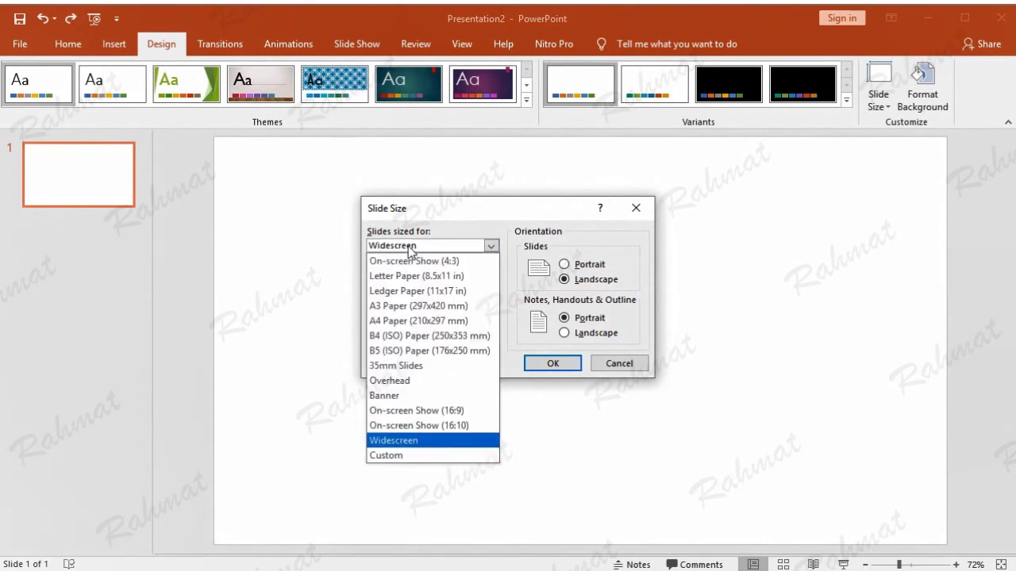
{"action": "left_click", "coordinate": [410, 247]}
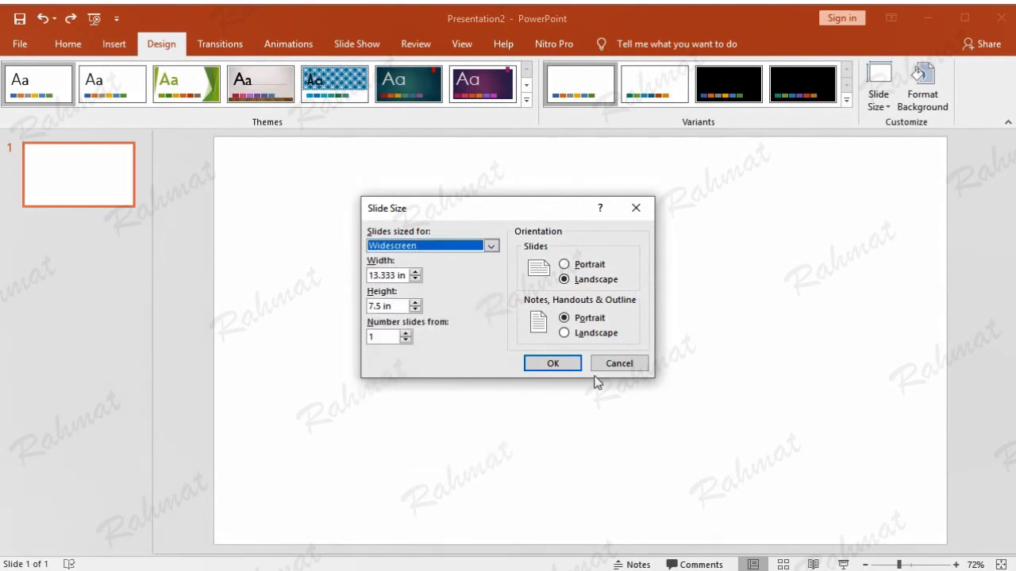
{"action": "left_click", "coordinate": [556, 368]}
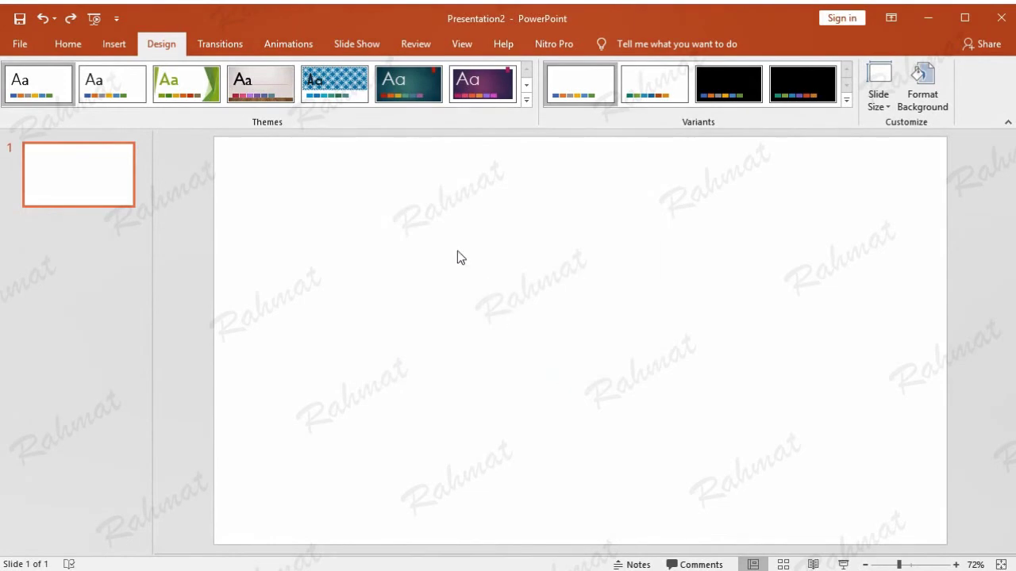
Apply the Wood Type theme with its corrugated kraft-paper variant.
{"action": "left_click", "coordinate": [527, 100]}
{"action": "left_click", "coordinate": [486, 164]}
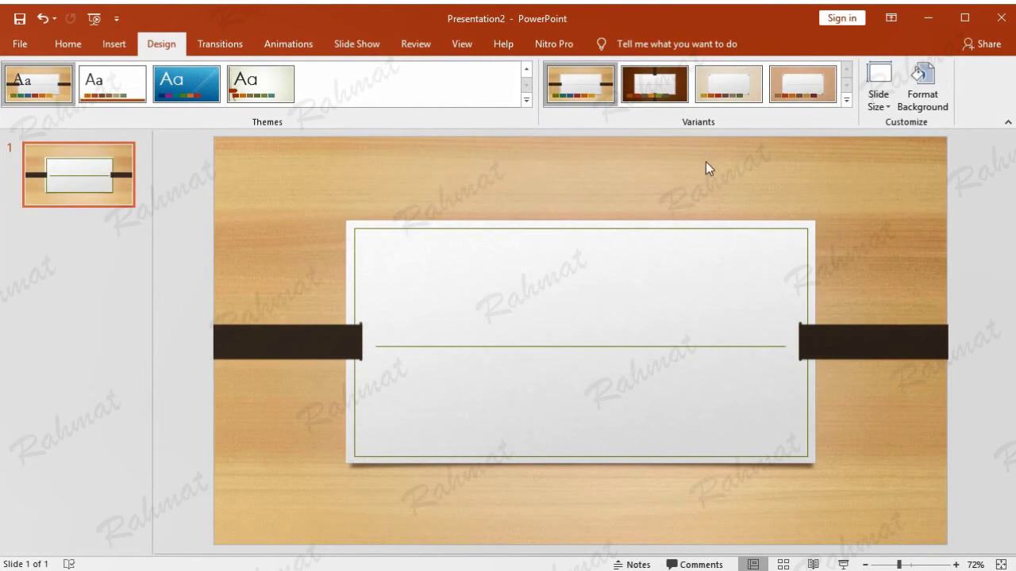
{"action": "left_click", "coordinate": [815, 81]}
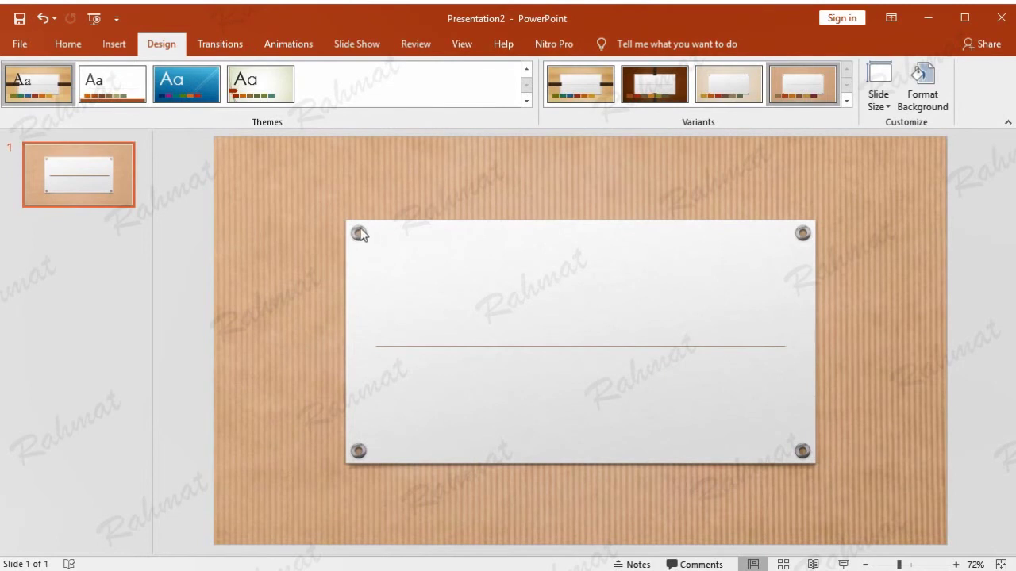
{"action": "left_click", "coordinate": [116, 45]}
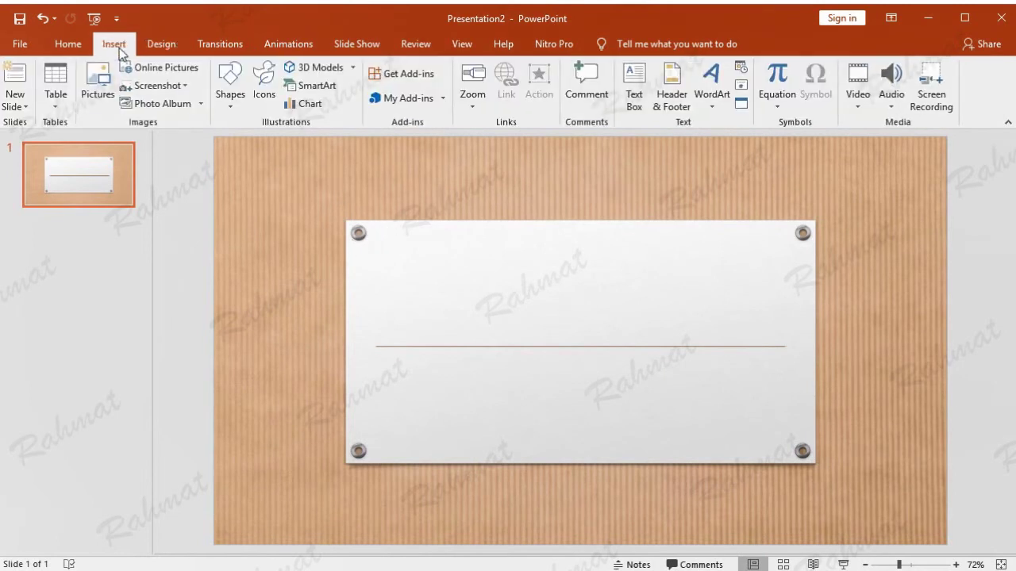
Draw a rectangle over the white plate, remove its outline, and drag it down to the plate's lower half.
{"action": "left_click", "coordinate": [234, 112]}
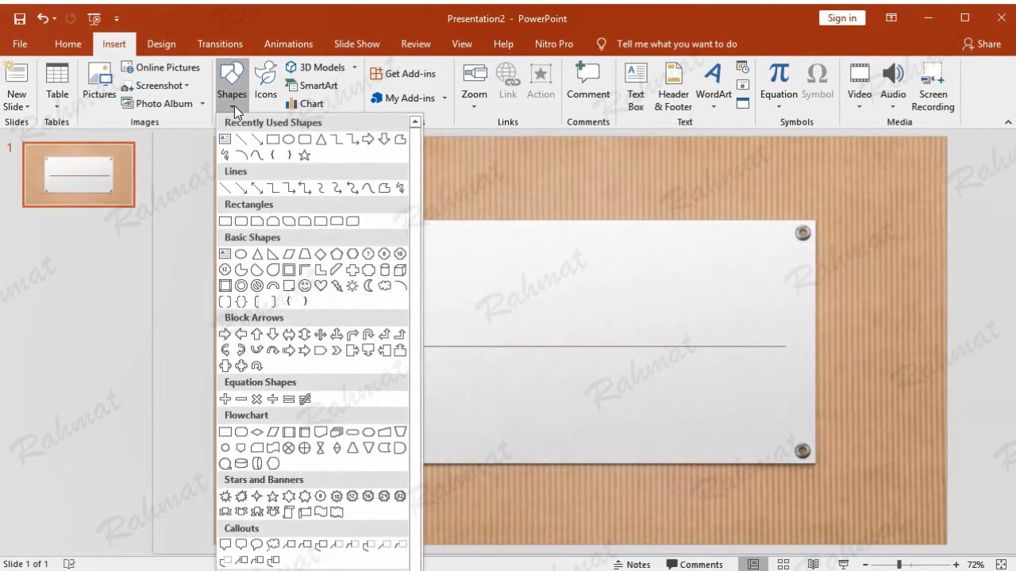
{"action": "left_click", "coordinate": [225, 221]}
{"action": "left_click_drag", "start_coordinate": [345, 220], "coordinate": [816, 463]}
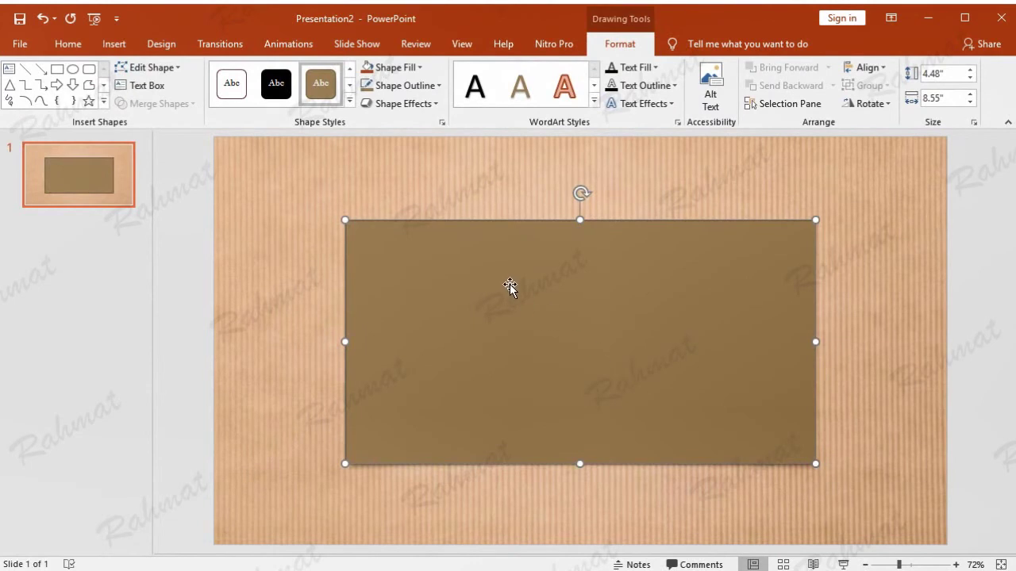
{"action": "left_click", "coordinate": [447, 204]}
{"action": "left_click", "coordinate": [449, 262]}
{"action": "left_click", "coordinate": [412, 95]}
{"action": "left_click", "coordinate": [383, 228]}
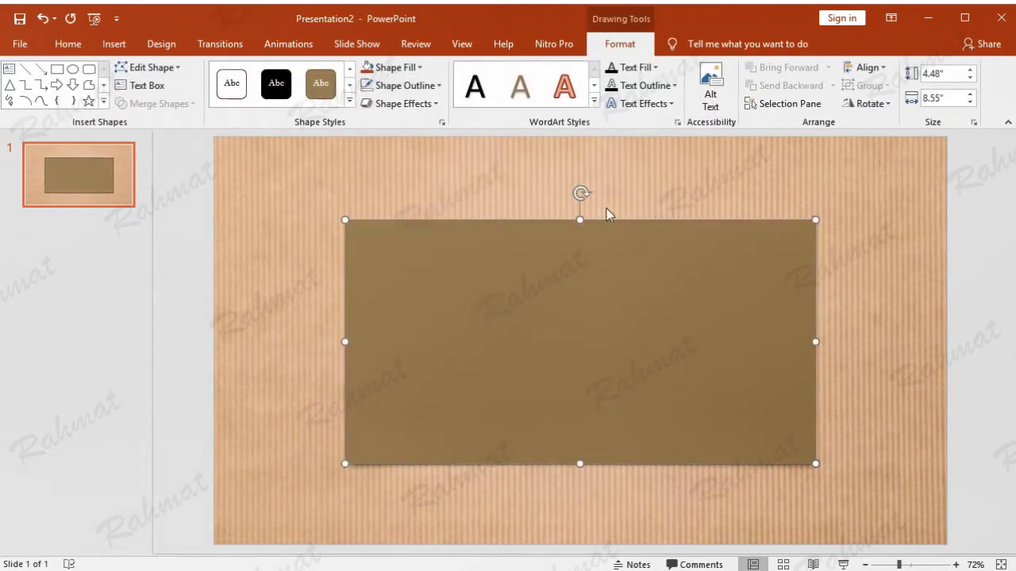
{"action": "left_click_drag", "start_coordinate": [479, 288], "coordinate": [485, 406]}
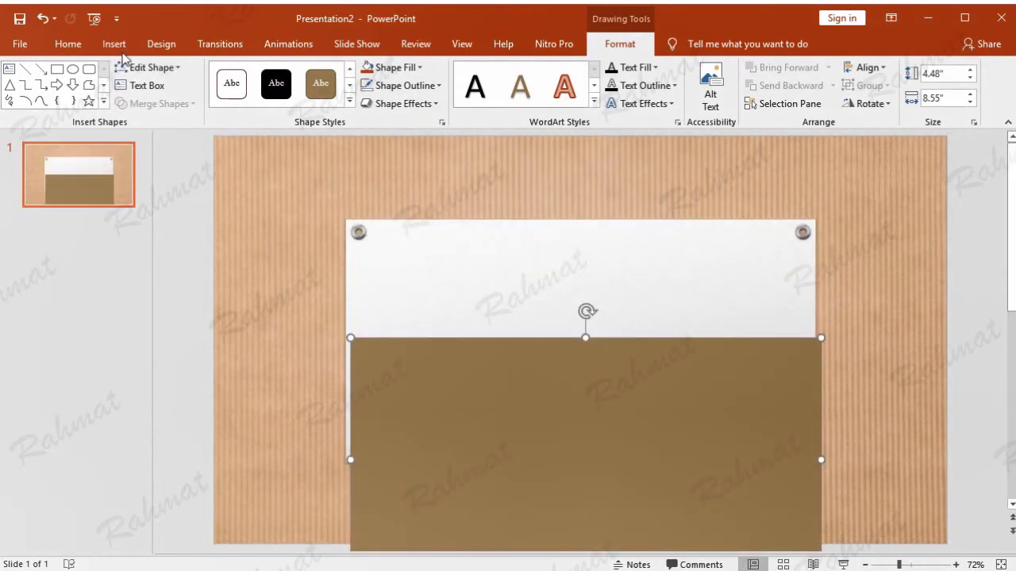
{"action": "left_click", "coordinate": [119, 44]}
Draw an oval over the top-left pin and size it to 0.25 × 0.25 in.
{"action": "left_click", "coordinate": [230, 105]}
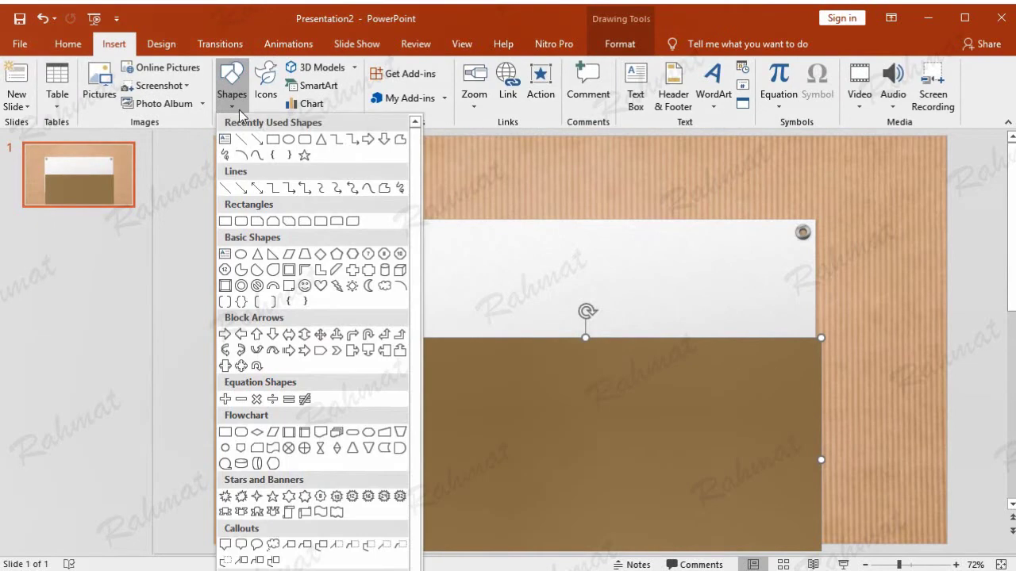
{"action": "left_click", "coordinate": [241, 255]}
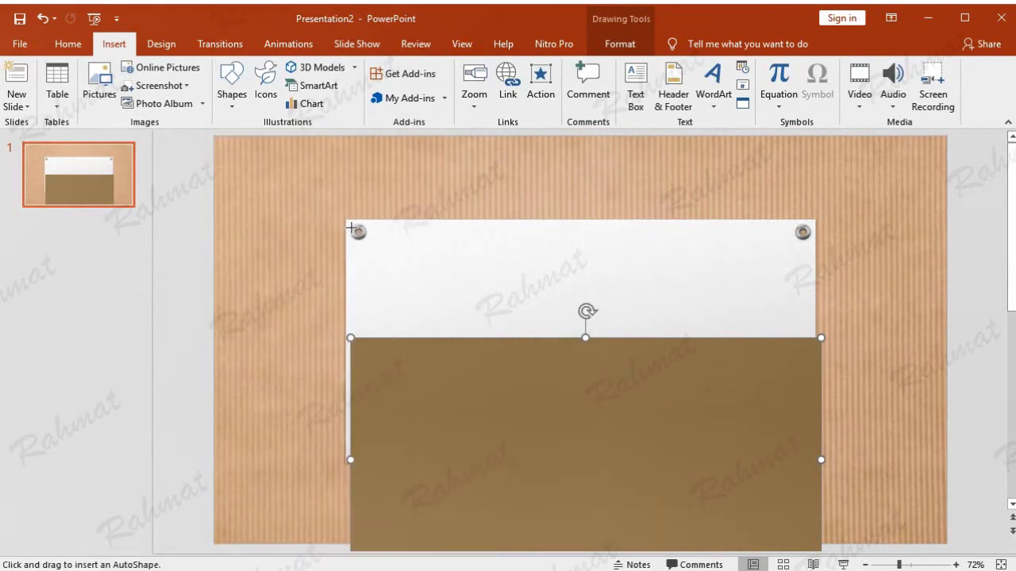
{"action": "left_click_drag", "start_coordinate": [352, 228], "coordinate": [373, 248]}
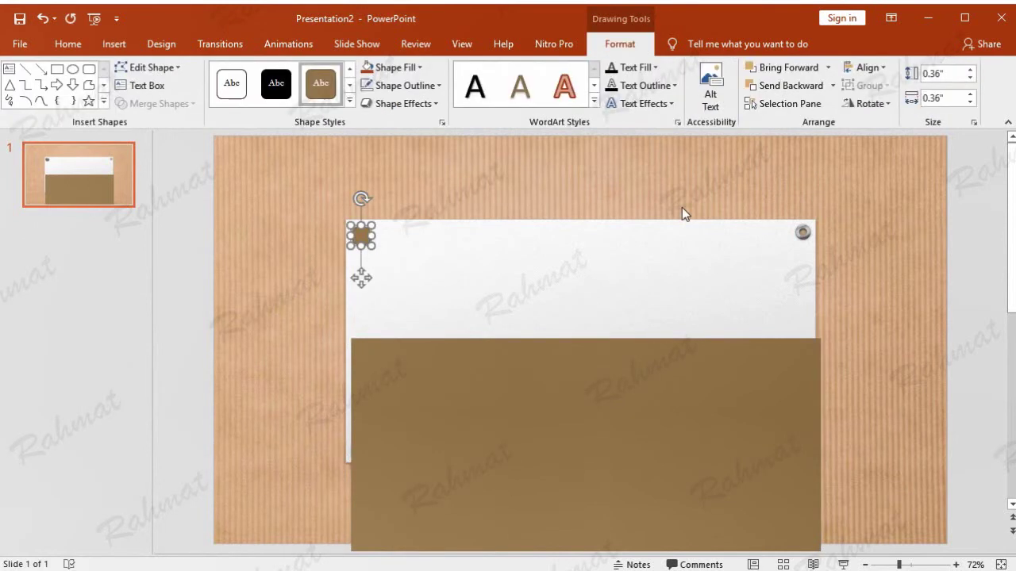
{"action": "left_click", "coordinate": [947, 74]}
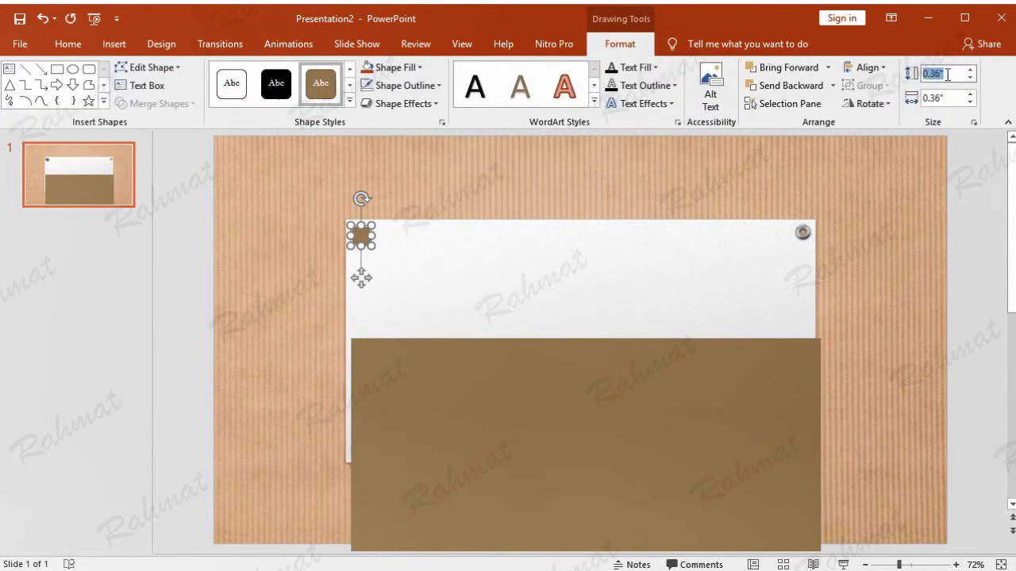
{"action": "type", "text": "0.25"}
{"action": "left_click", "coordinate": [949, 96]}
{"action": "type", "text": "0"}
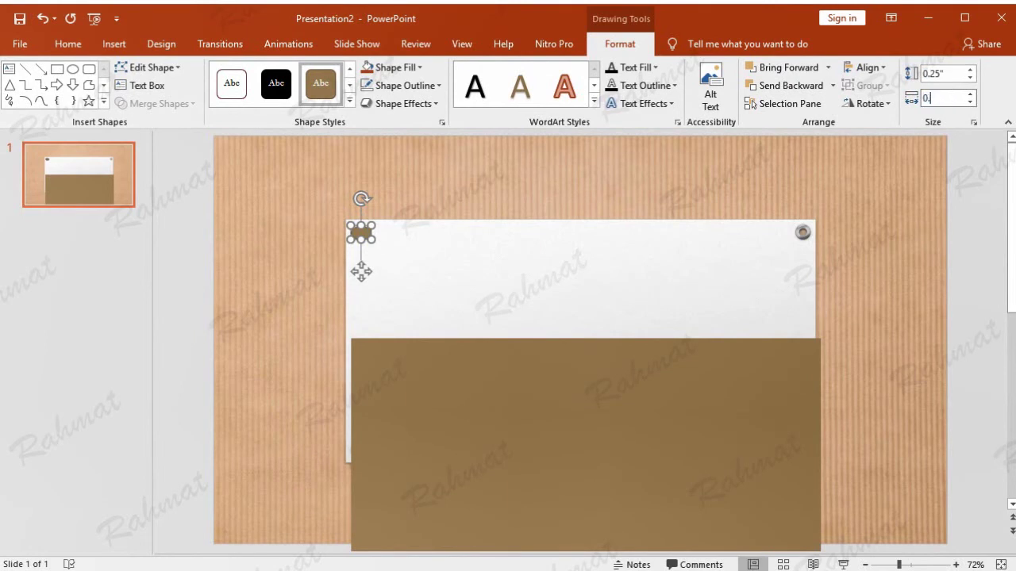
{"action": "key", "text": "Return"}
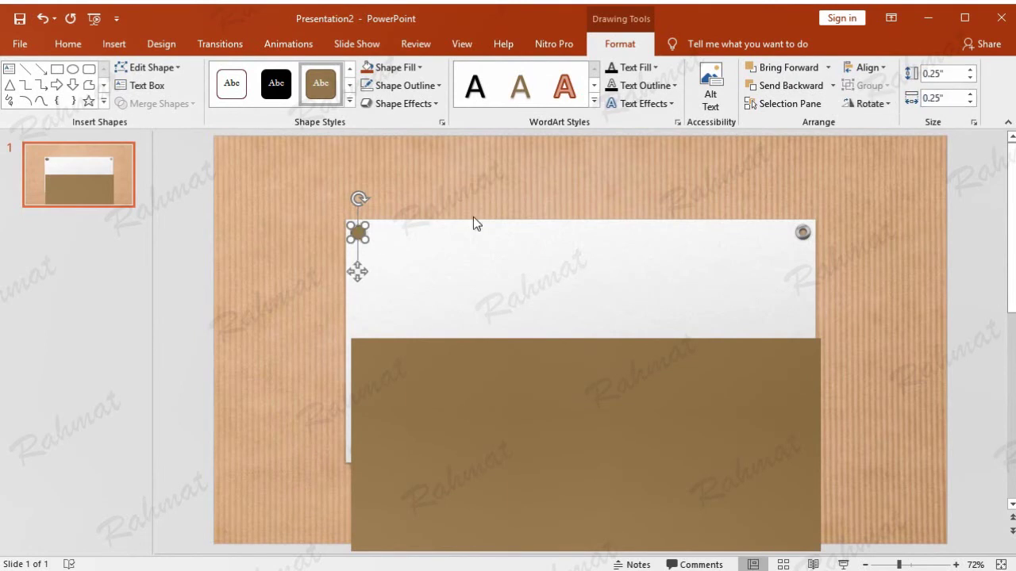
{"action": "left_click", "coordinate": [531, 198]}
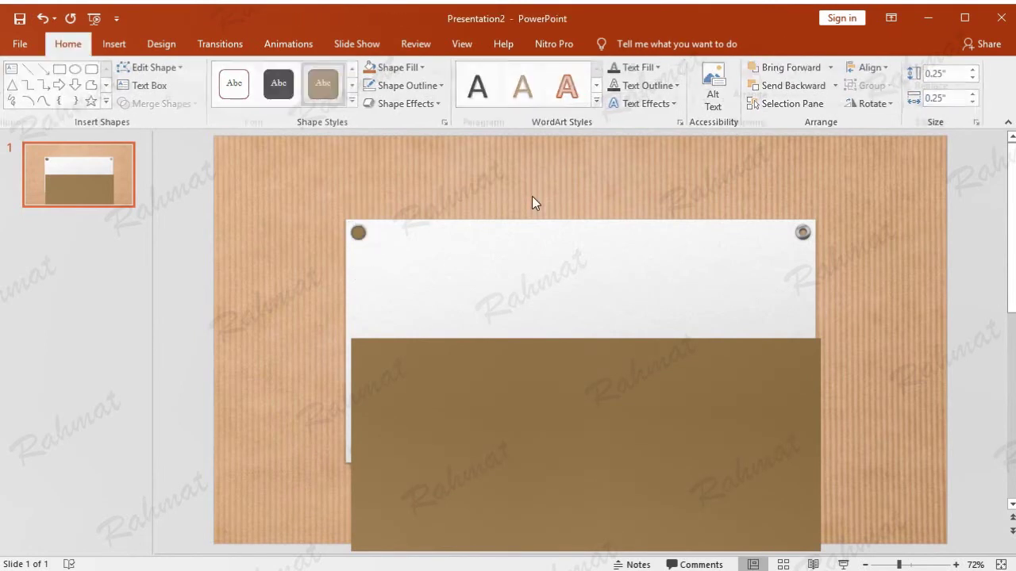
Zoom to 200% and back to 100%, then nudge the circle squarely onto the top-left pin.
{"action": "left_click", "coordinate": [462, 45]}
{"action": "left_click", "coordinate": [416, 90]}
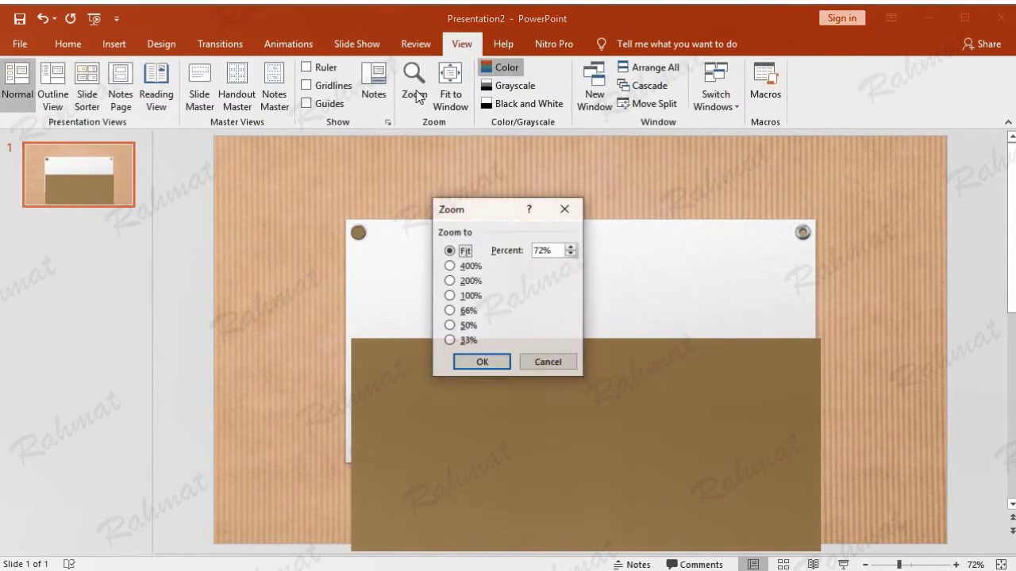
{"action": "left_click", "coordinate": [470, 281]}
{"action": "left_click", "coordinate": [483, 363]}
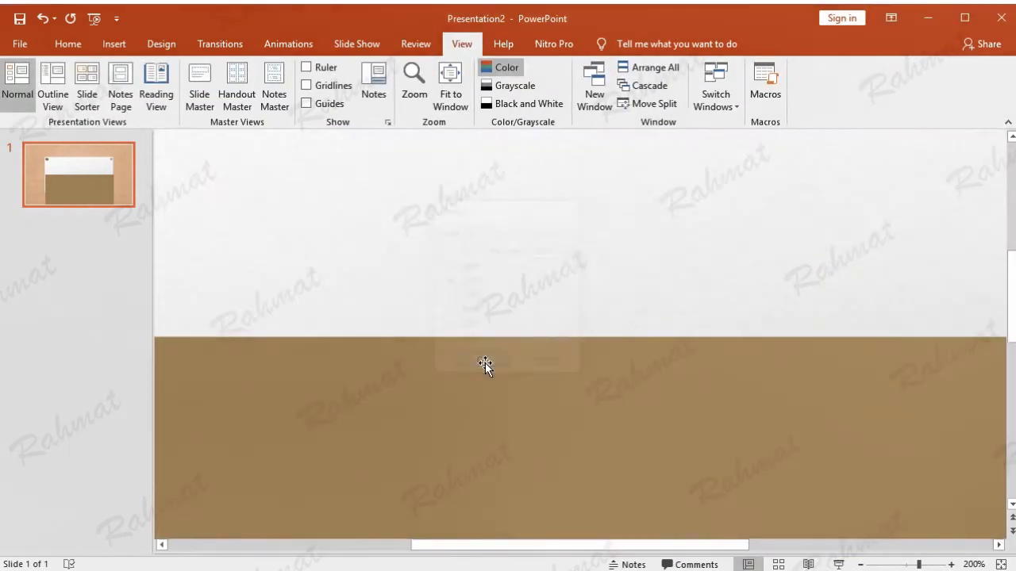
{"action": "left_click", "coordinate": [287, 545]}
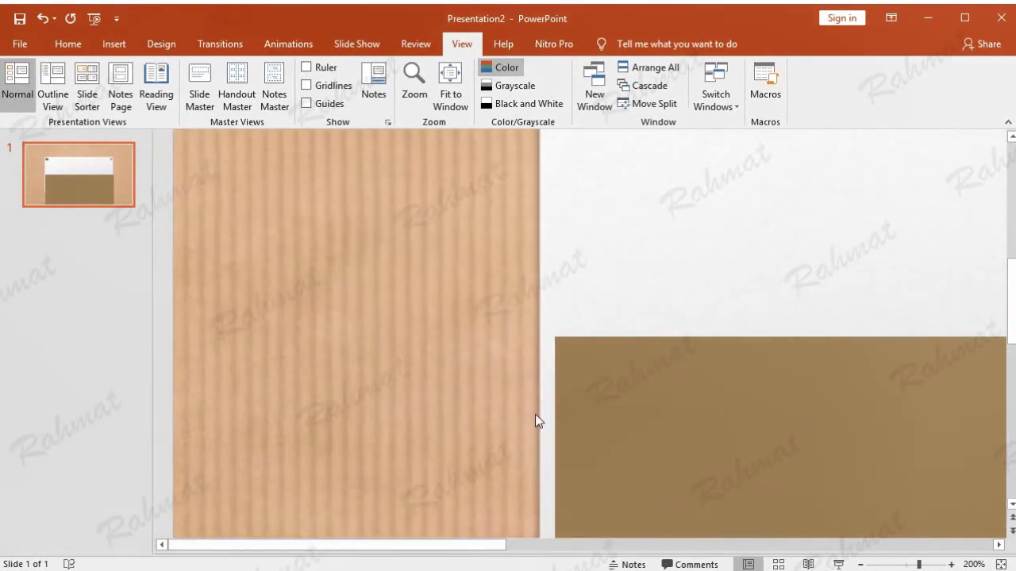
{"action": "left_click", "coordinate": [414, 87]}
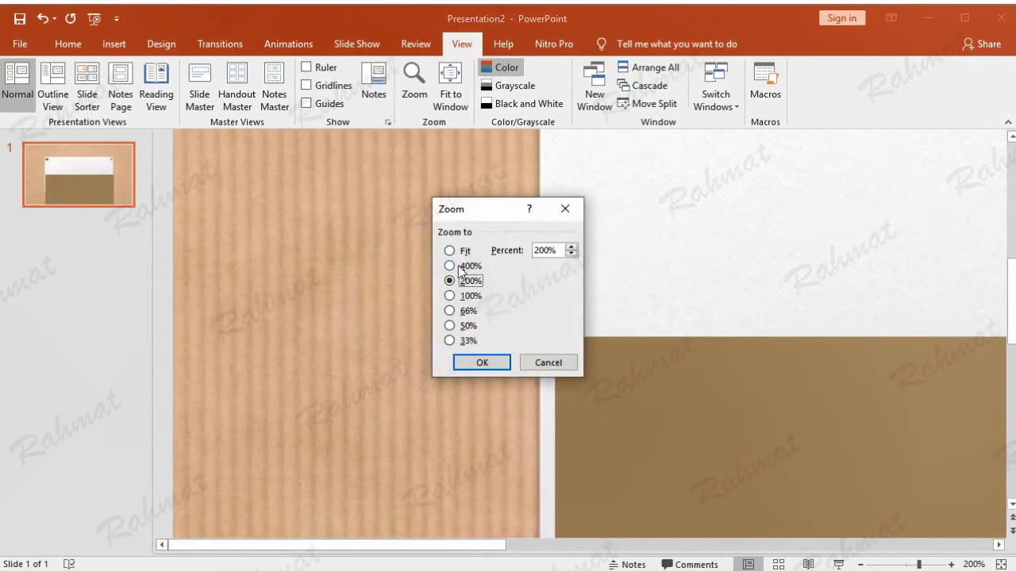
{"action": "left_click", "coordinate": [468, 298]}
{"action": "left_click", "coordinate": [483, 366]}
{"action": "mouse_move", "coordinate": [365, 191]}
{"action": "left_mouse_down"}
{"action": "mouse_move", "coordinate": [402, 210]}
{"action": "mouse_move", "coordinate": [364, 188]}
{"action": "left_mouse_up"}
{"action": "left_click", "coordinate": [466, 379]}
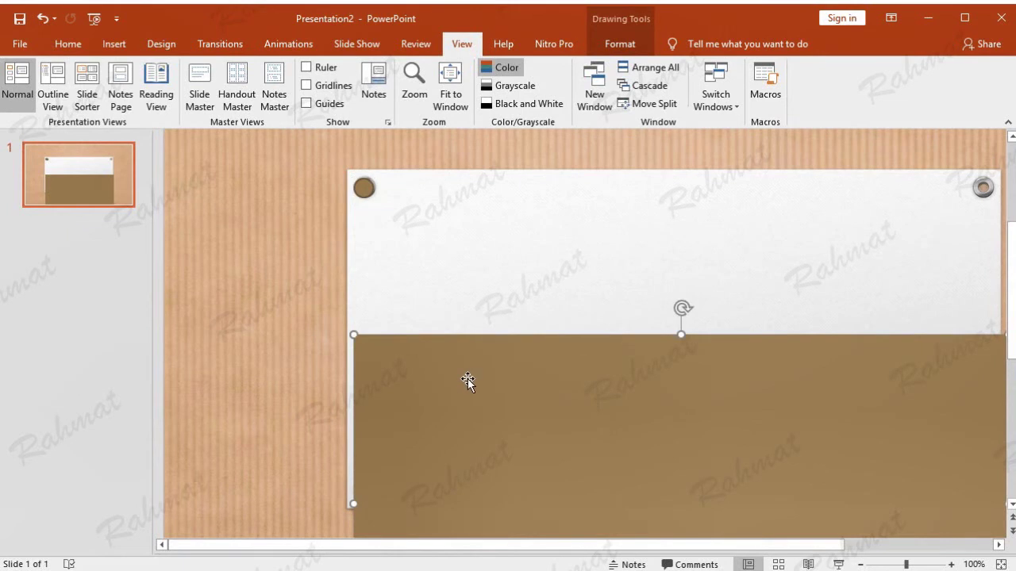
Fill the large rectangle with the rust-orange theme colour.
{"action": "left_click", "coordinate": [619, 44]}
{"action": "left_click", "coordinate": [377, 67]}
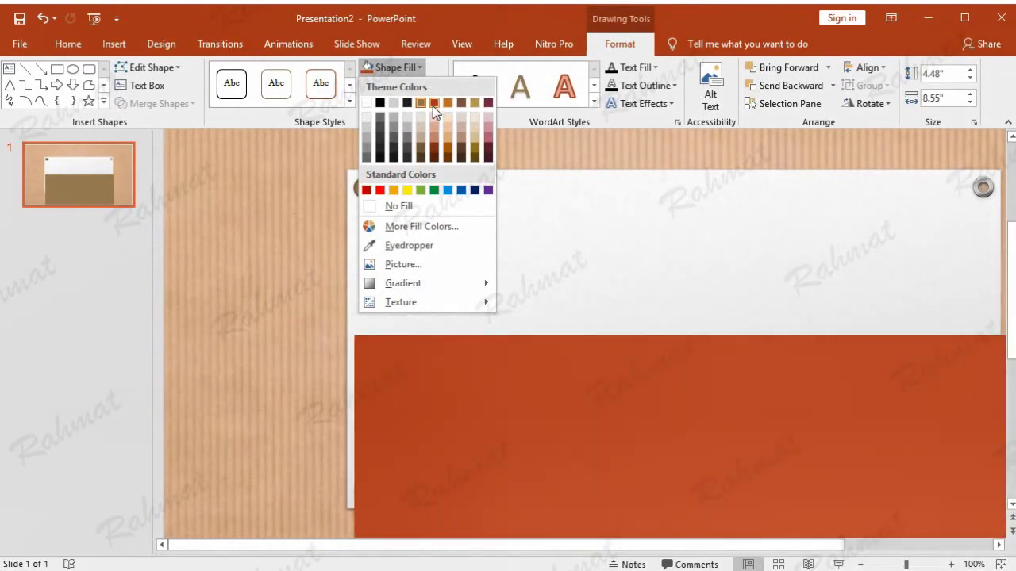
{"action": "left_click", "coordinate": [433, 103]}
{"action": "left_click", "coordinate": [365, 188]}
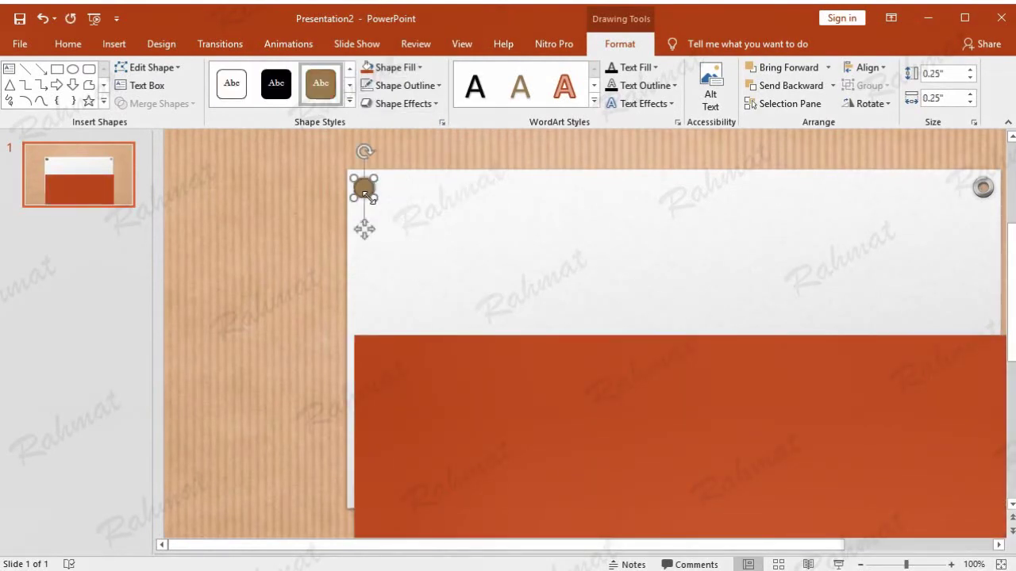
Copy the brown pin and place the duplicate on the card's top-right corner.
{"action": "left_click", "coordinate": [441, 198]}
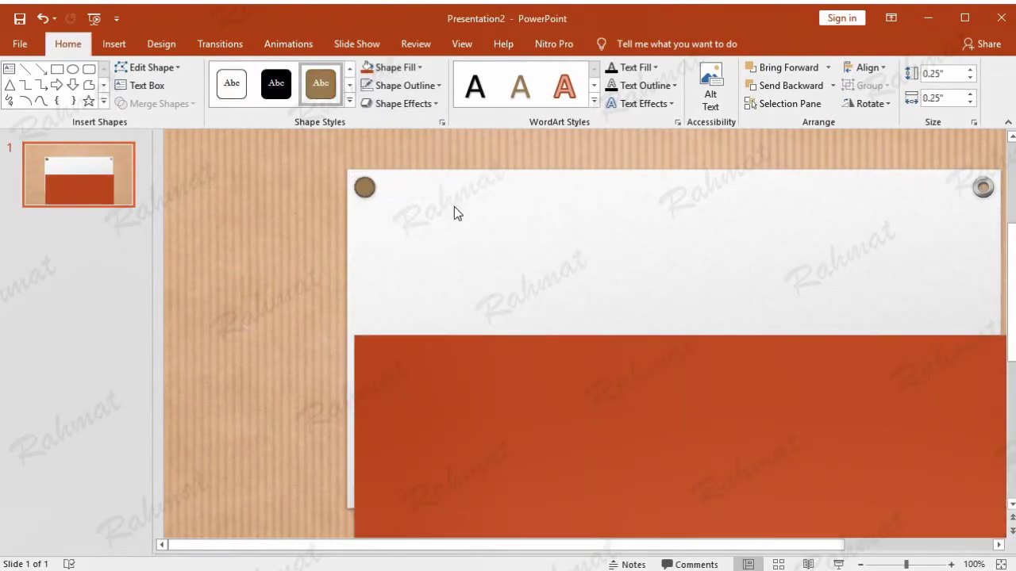
{"action": "left_click", "coordinate": [365, 188]}
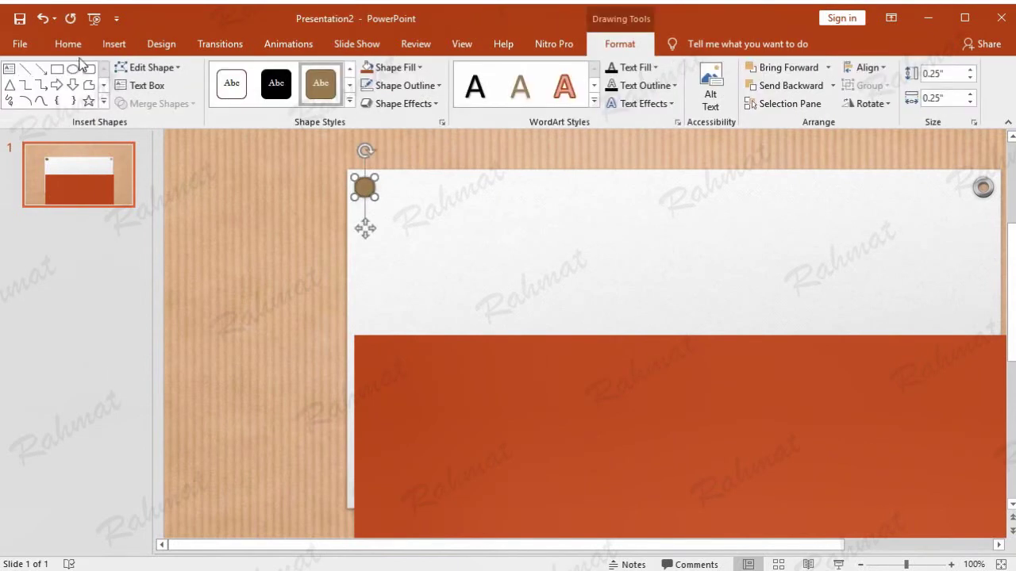
{"action": "left_click", "coordinate": [69, 44]}
{"action": "left_click", "coordinate": [43, 85]}
{"action": "left_click", "coordinate": [16, 78]}
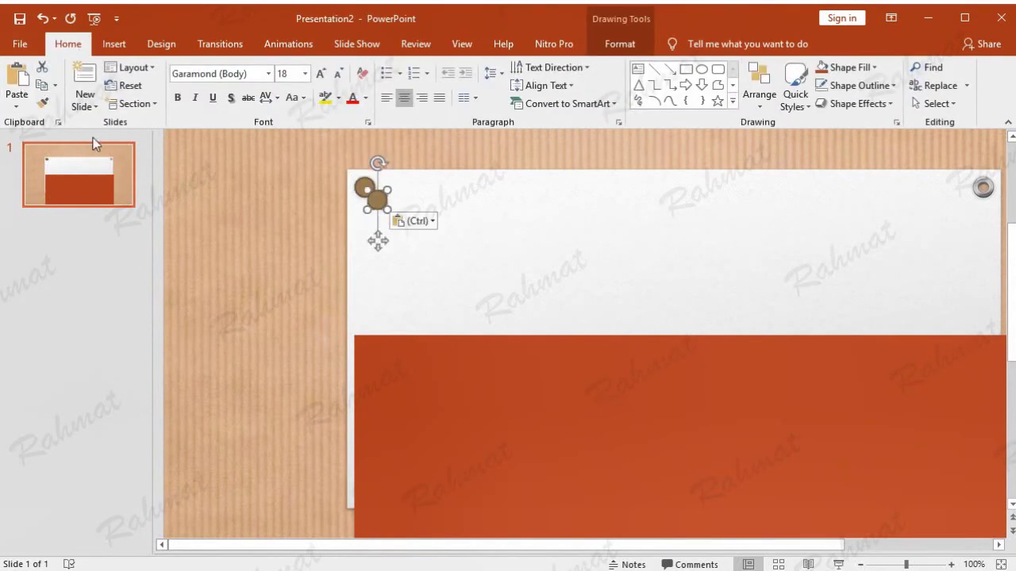
{"action": "left_click_drag", "start_coordinate": [381, 200], "coordinate": [982, 187]}
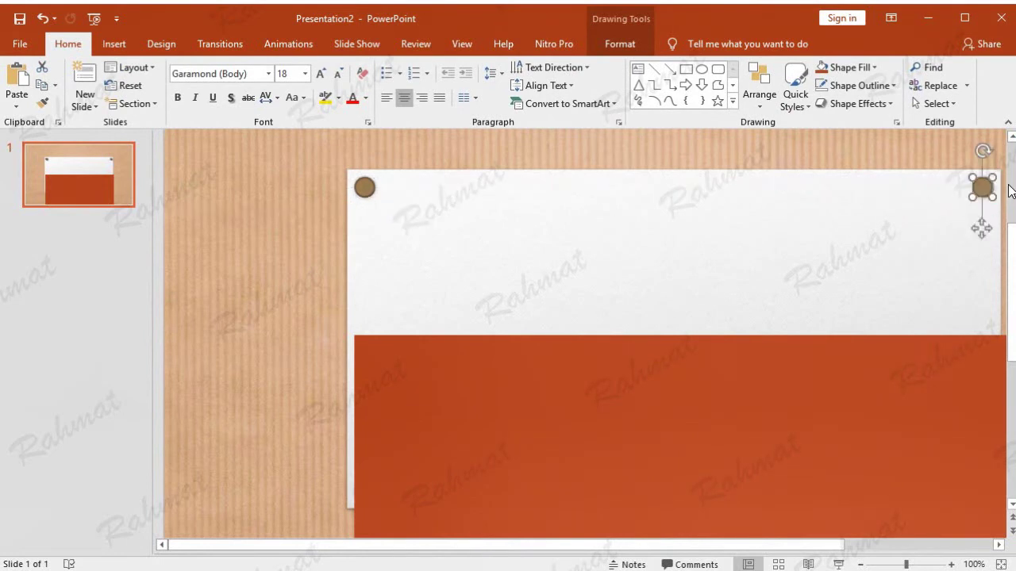
{"action": "key", "text": "ctrl+Right"}
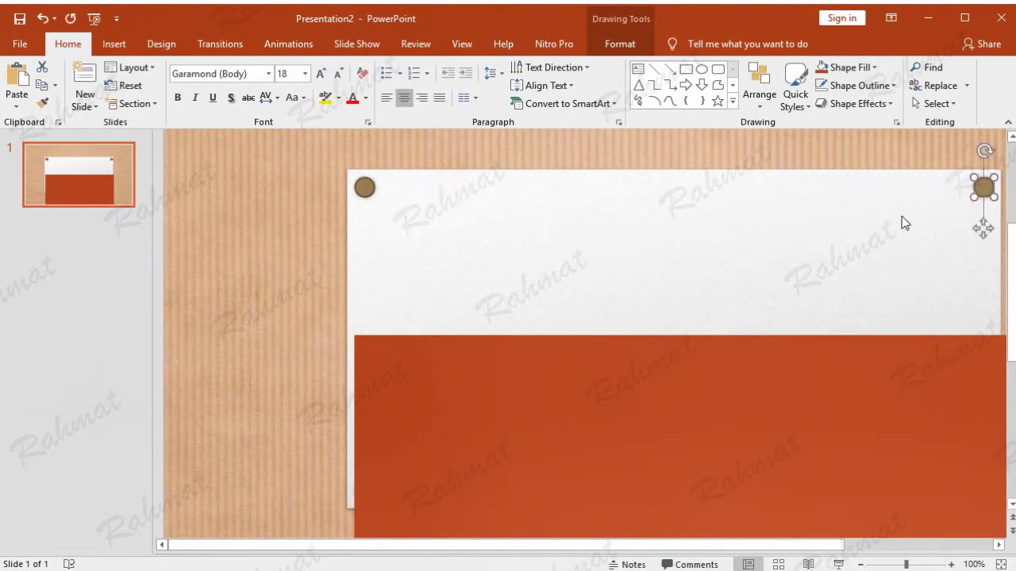
{"action": "left_click", "coordinate": [877, 202]}
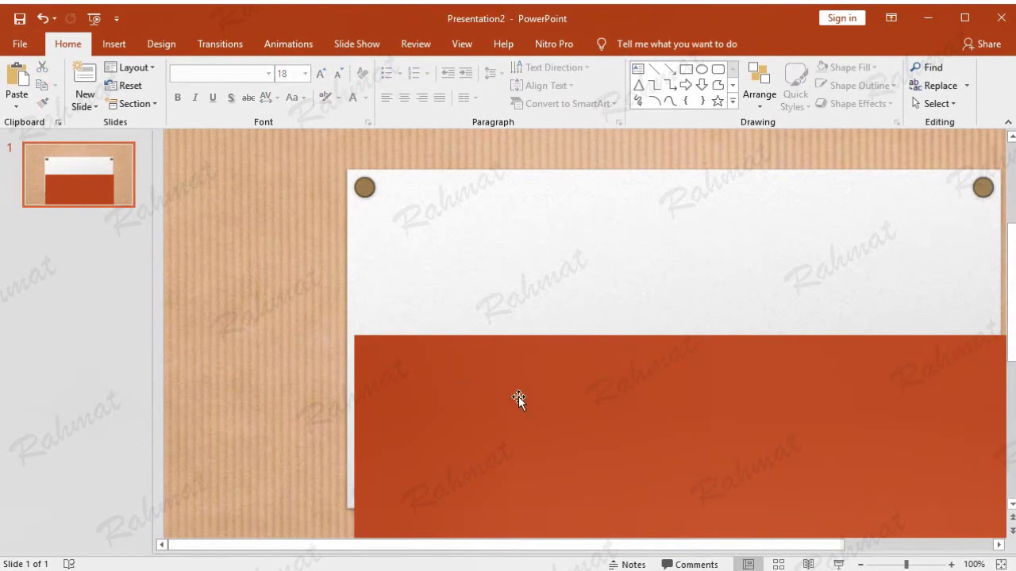
Move the orange rectangle down below the white card.
{"action": "left_click_drag", "start_coordinate": [579, 423], "coordinate": [671, 462]}
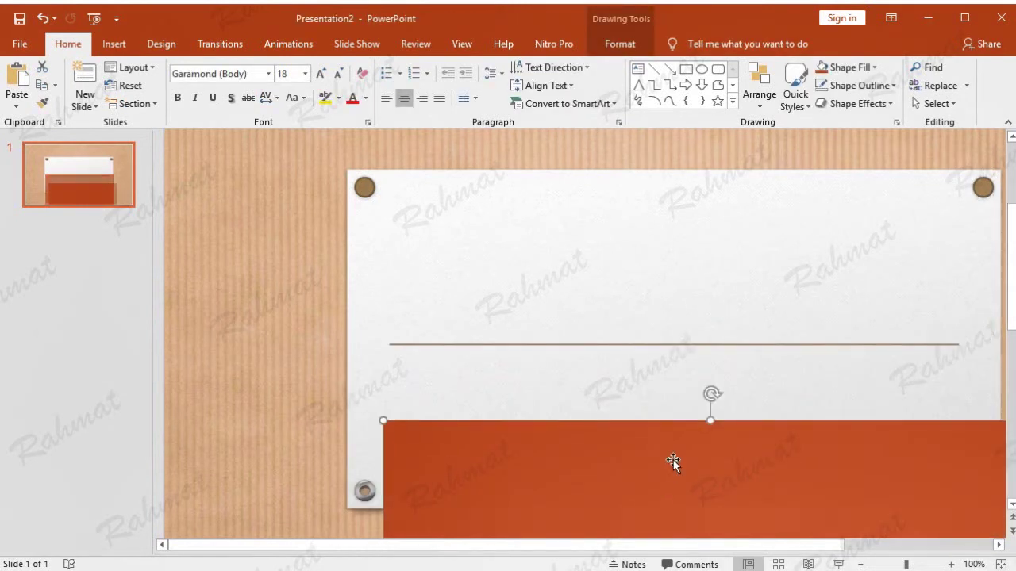
{"action": "scroll", "coordinate": [682, 415], "scroll_direction": "down", "scroll_amount": 1}
{"action": "left_click_drag", "start_coordinate": [681, 416], "coordinate": [658, 487]}
{"action": "scroll", "coordinate": [659, 370], "scroll_direction": "up", "scroll_amount": 1}
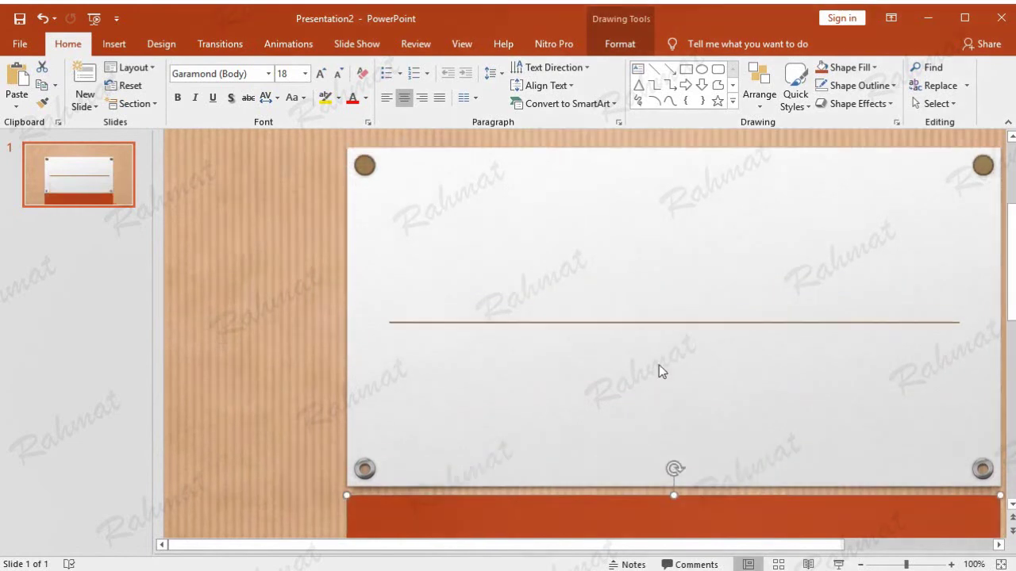
Duplicate the top-left pin onto the card's bottom-left corner.
{"action": "left_click", "coordinate": [362, 169]}
{"action": "key", "text": "ctrl+c"}
{"action": "key", "text": "ctrl+v"}
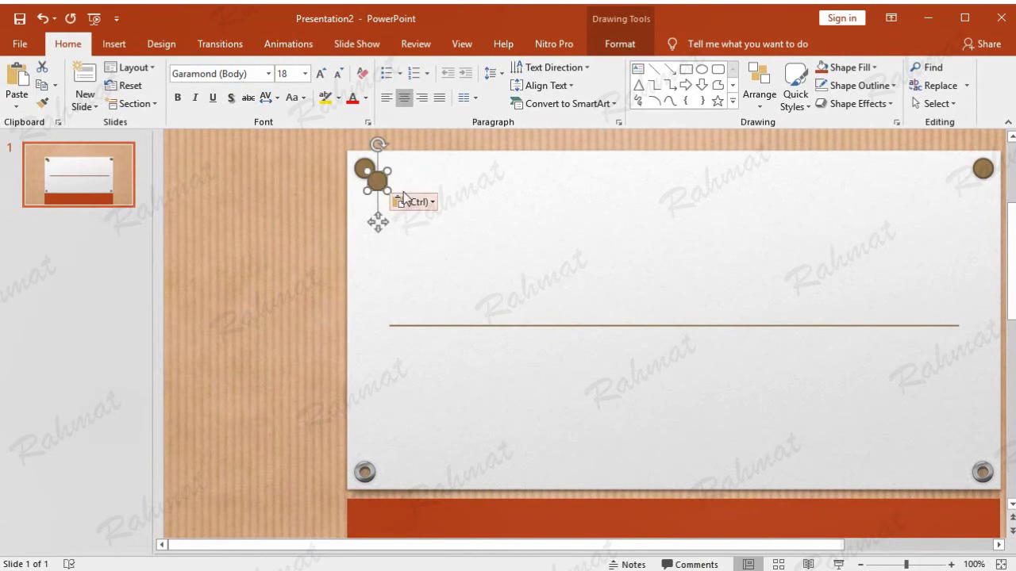
{"action": "left_click_drag", "start_coordinate": [377, 181], "coordinate": [364, 468]}
{"action": "key", "text": "Down"}
{"action": "key", "text": "Down"}
{"action": "key", "text": "Down"}
{"action": "key", "text": "Down"}
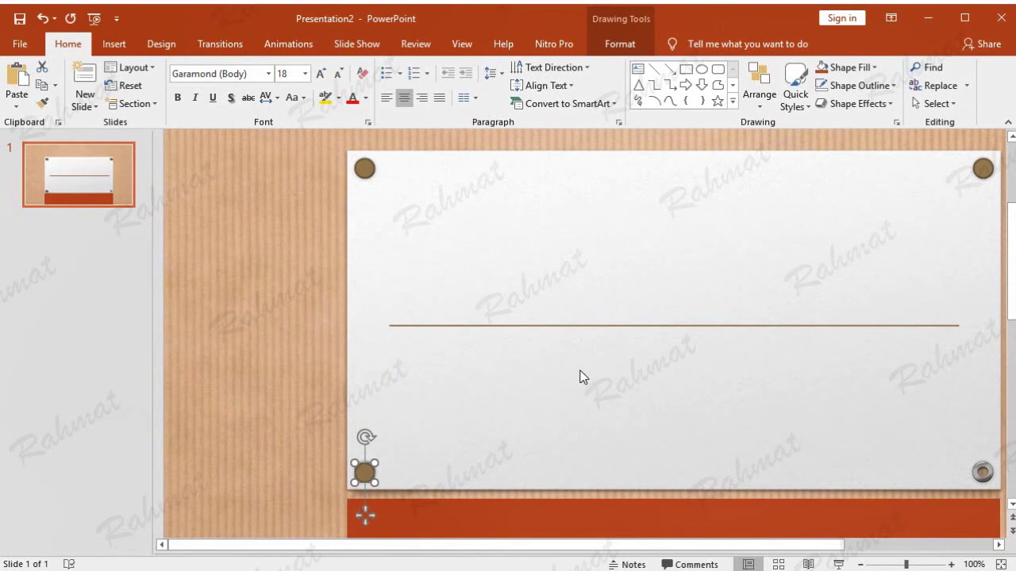
{"action": "left_click", "coordinate": [582, 371]}
{"action": "left_click", "coordinate": [367, 472]}
{"action": "left_click", "coordinate": [574, 399]}
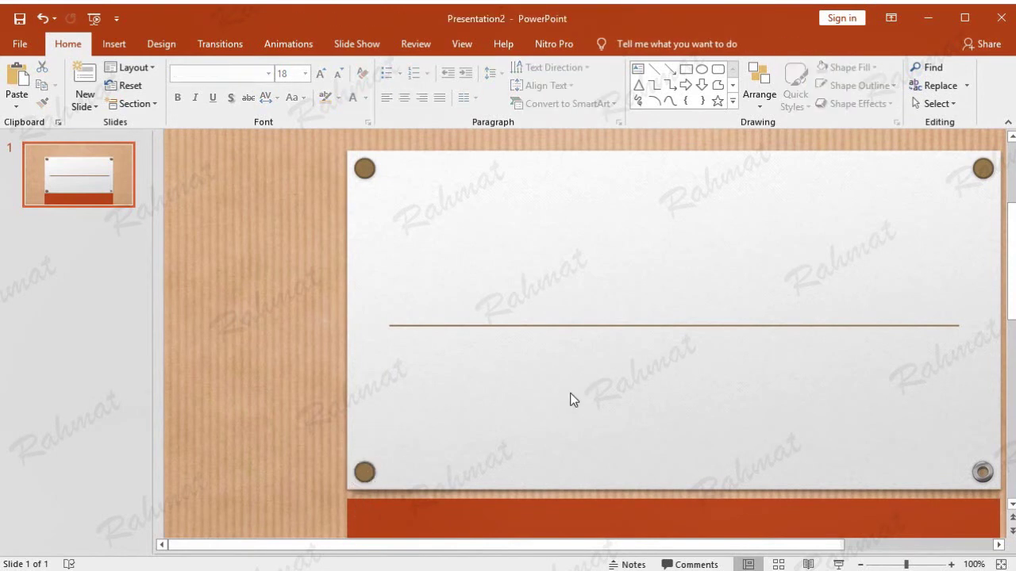
Paste another pin copy onto the card's bottom-right corner.
{"action": "left_click", "coordinate": [16, 78]}
{"action": "left_click_drag", "start_coordinate": [372, 187], "coordinate": [985, 471]}
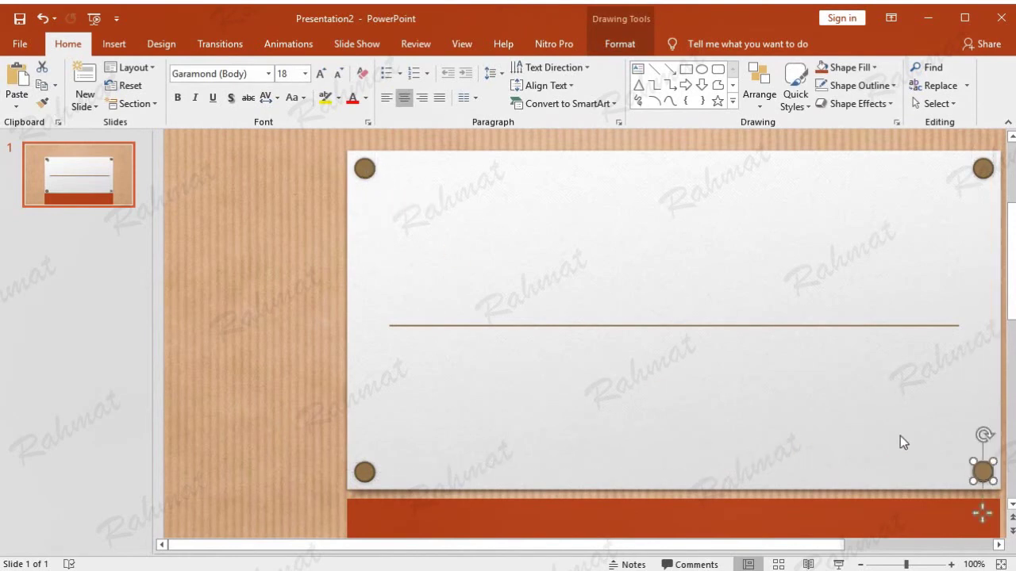
{"action": "left_click", "coordinate": [900, 436]}
{"action": "left_click", "coordinate": [988, 474]}
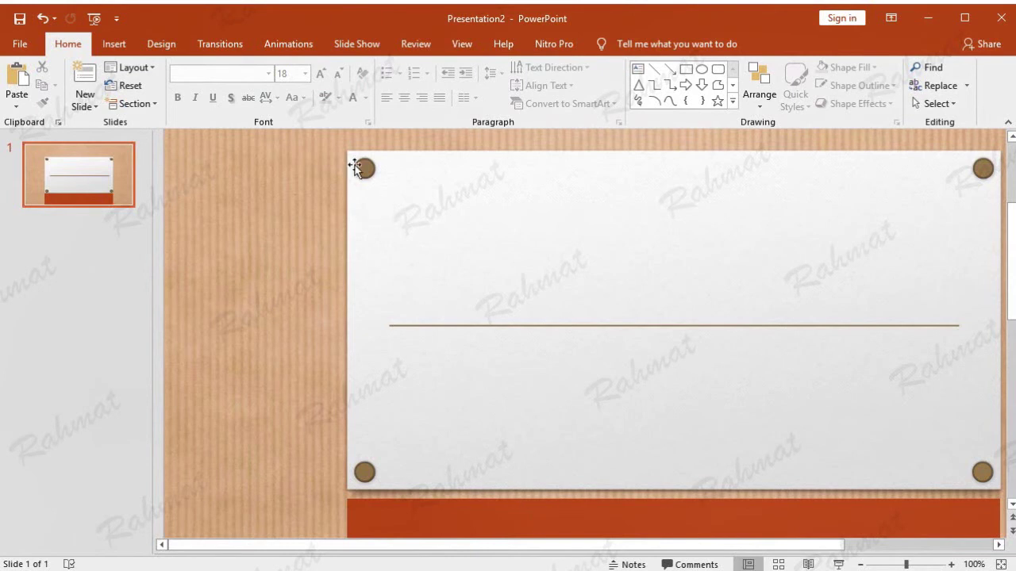
Bring the pins to the front, then move the orange rectangle over the card and stretch its bottom edge.
{"action": "mouse_move", "coordinate": [323, 138]}
{"action": "left_mouse_down"}
{"action": "mouse_move", "coordinate": [976, 502]}
{"action": "mouse_move", "coordinate": [899, 485]}
{"action": "left_mouse_up"}
{"action": "right_click", "coordinate": [267, 171]}
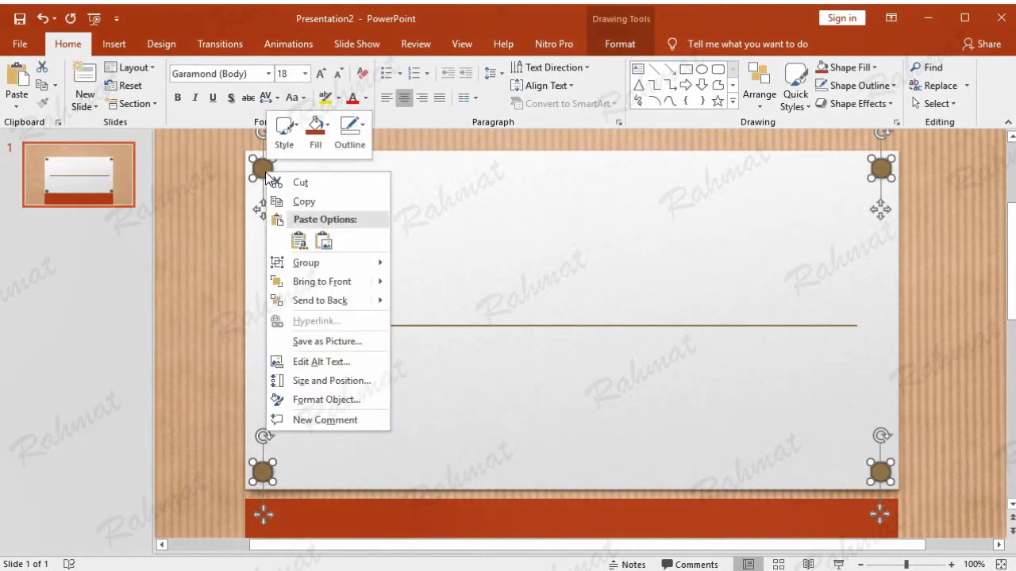
{"action": "mouse_move", "coordinate": [321, 281]}
{"action": "left_click", "coordinate": [425, 286]}
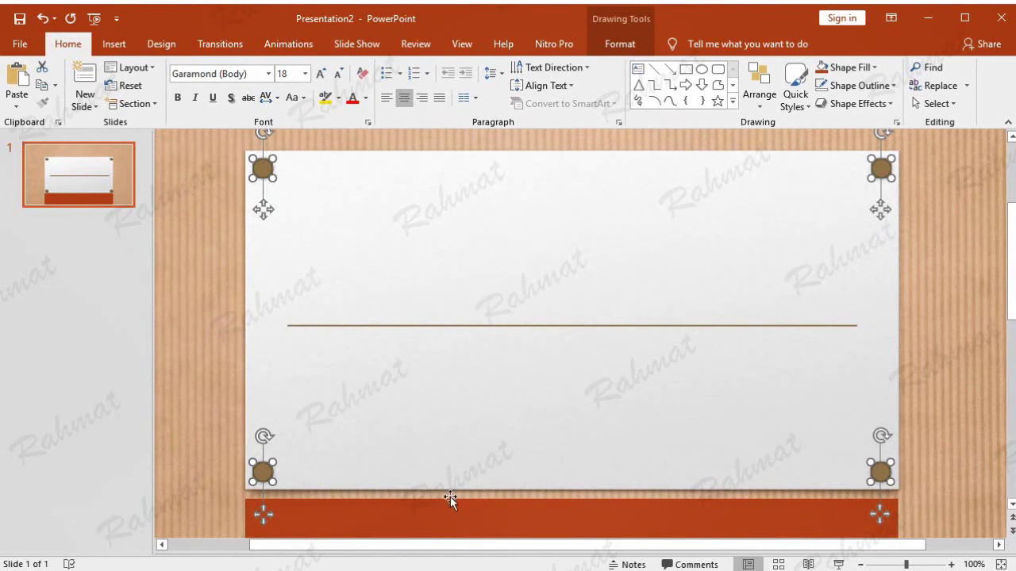
{"action": "left_click_drag", "start_coordinate": [438, 524], "coordinate": [447, 170]}
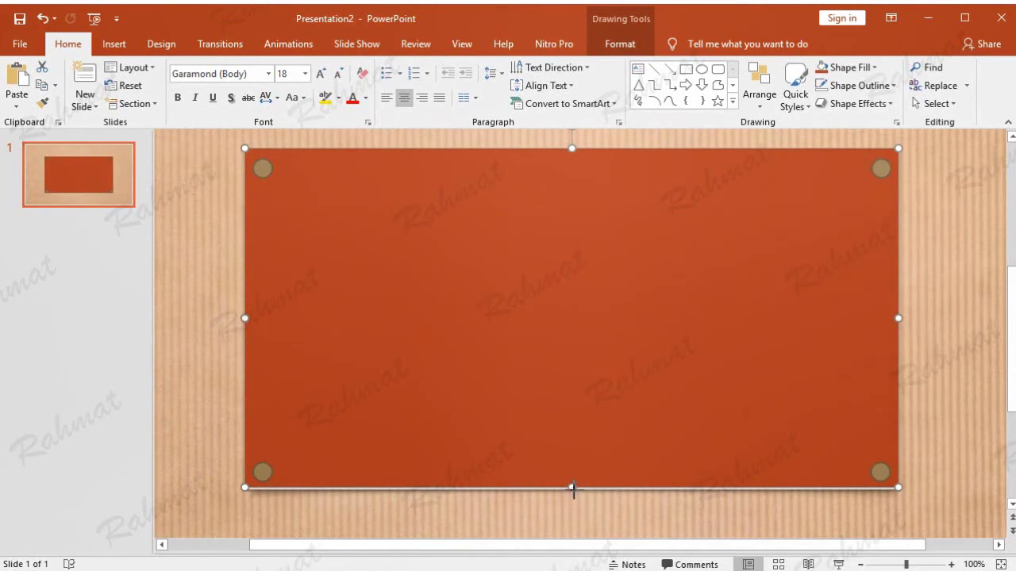
{"action": "left_click_drag", "start_coordinate": [572, 487], "coordinate": [573, 491]}
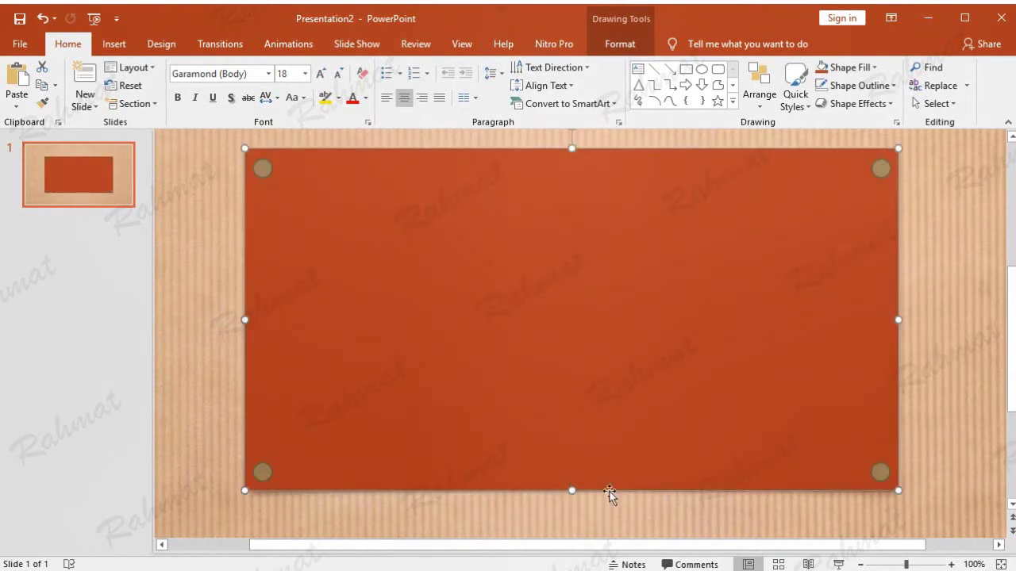
Select all four corner pins together.
{"action": "left_click", "coordinate": [920, 316]}
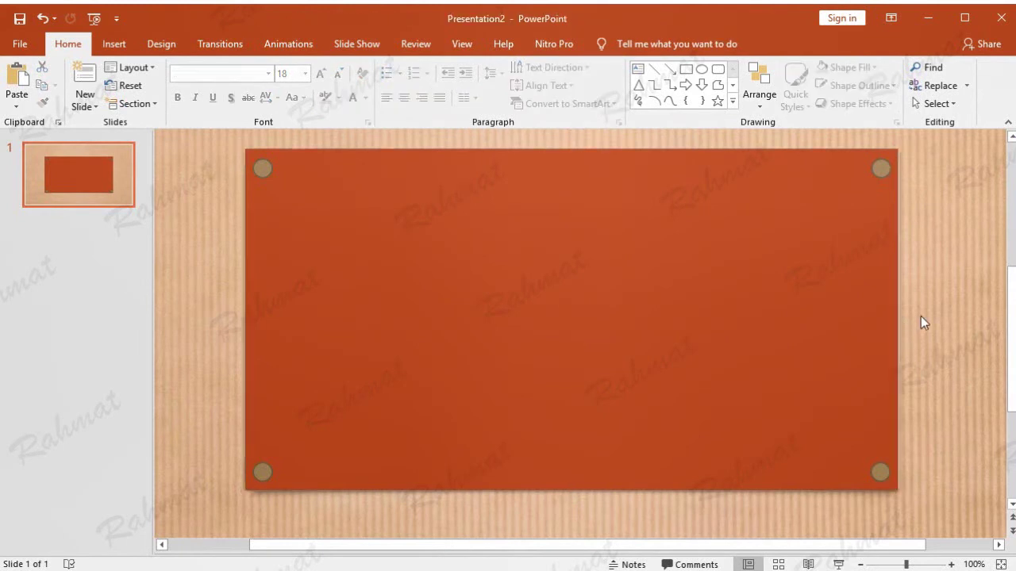
{"action": "left_click", "coordinate": [875, 315]}
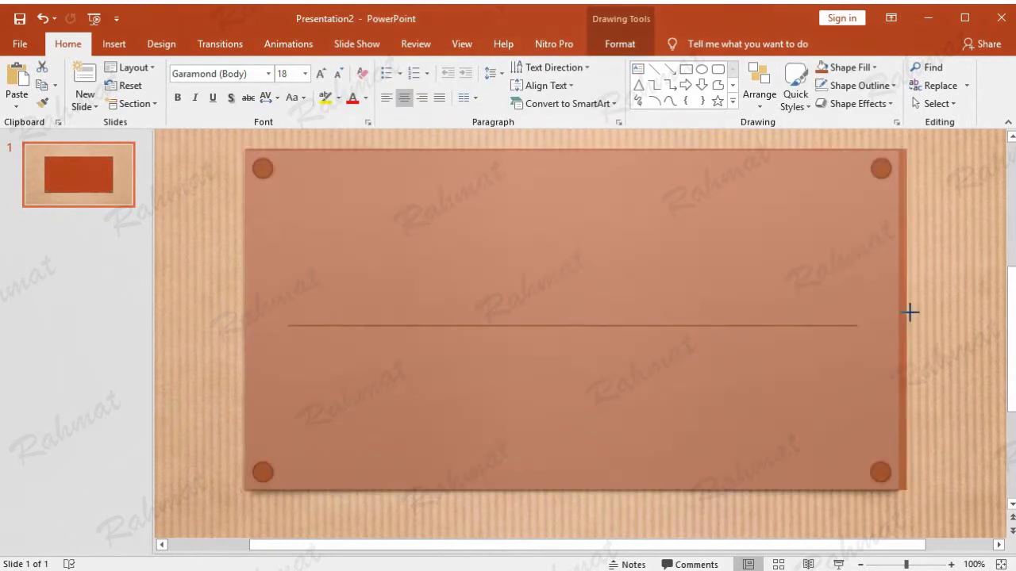
{"action": "key", "text": "Escape"}
{"action": "left_click", "coordinate": [940, 302]}
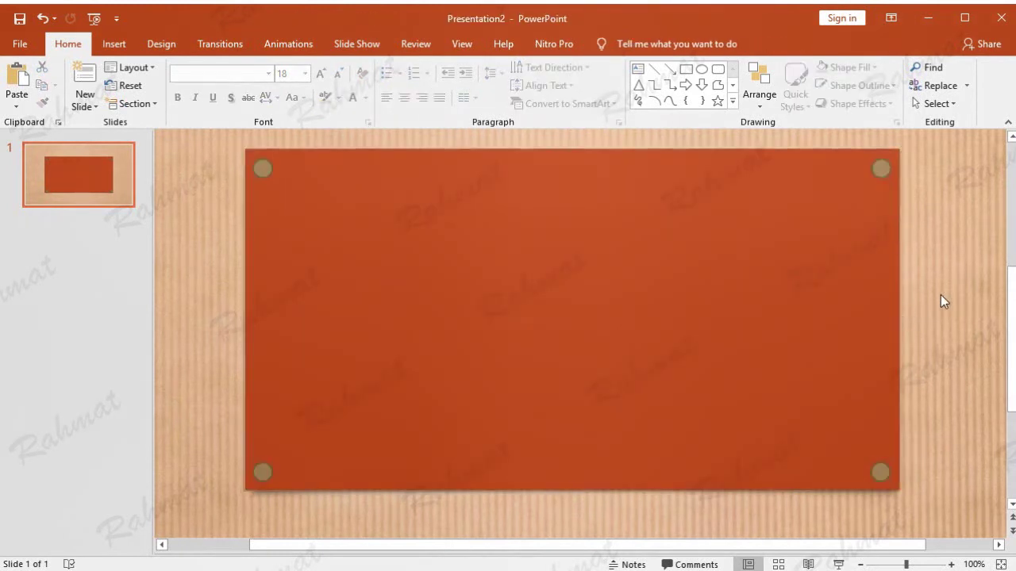
{"action": "left_click", "coordinate": [264, 171]}
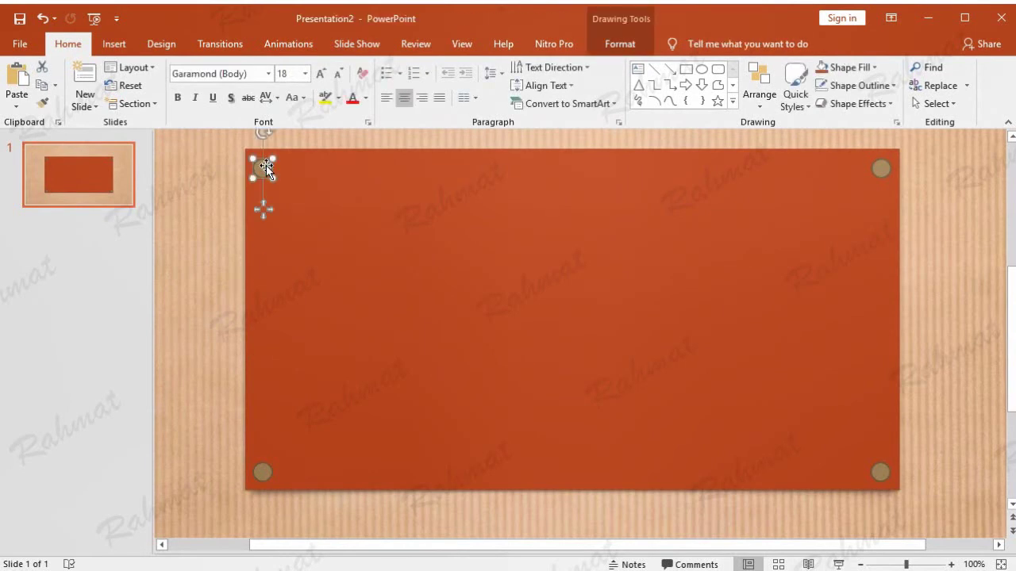
{"action": "left_click", "coordinate": [263, 472], "text": "shift"}
{"action": "left_click", "coordinate": [882, 171], "text": "shift"}
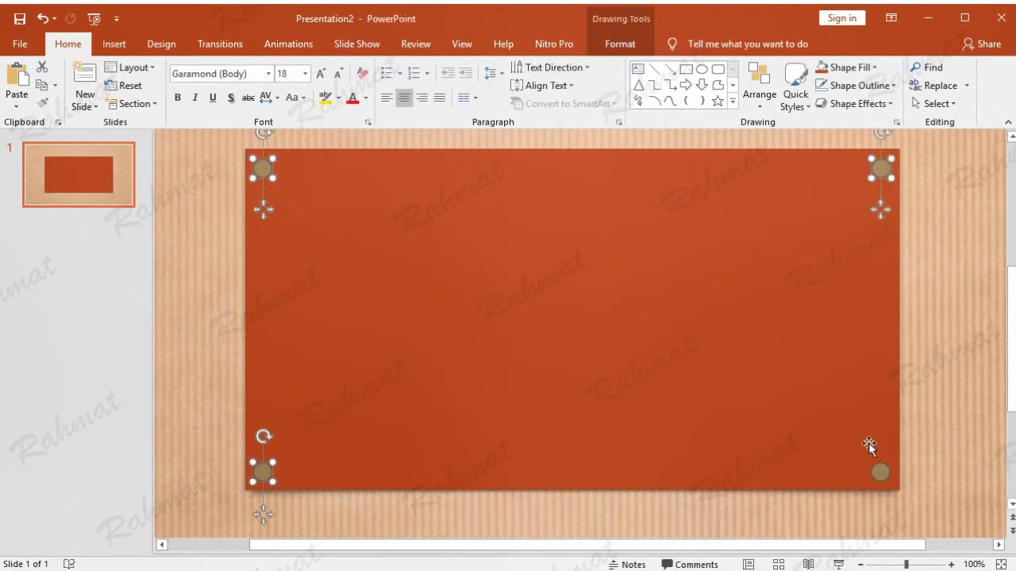
{"action": "left_click", "coordinate": [882, 473], "text": "shift"}
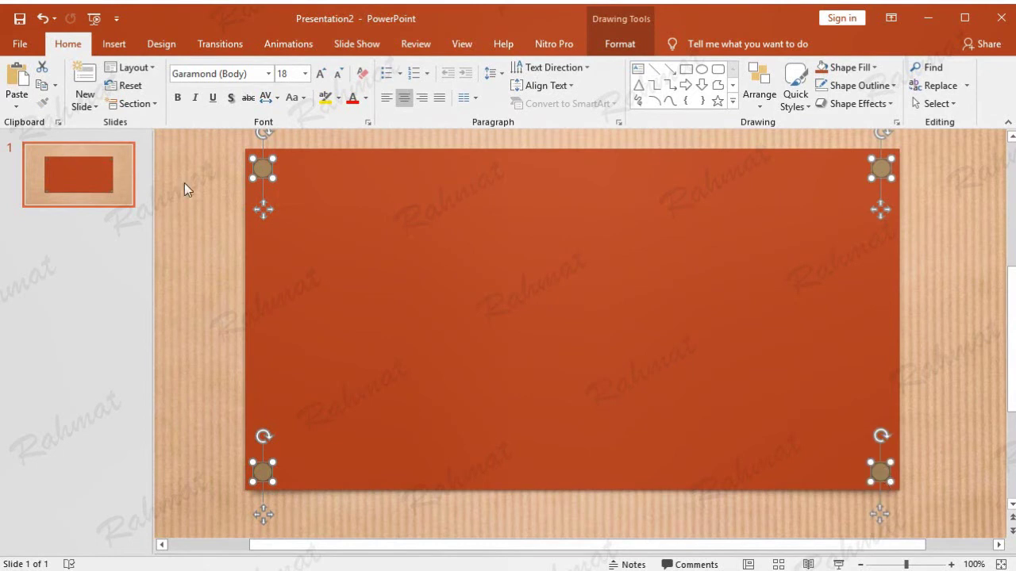
Copy and paste the four pins, placing the copies just below the rectangle's bottom edge.
{"action": "left_click", "coordinate": [37, 85]}
{"action": "left_click", "coordinate": [17, 77]}
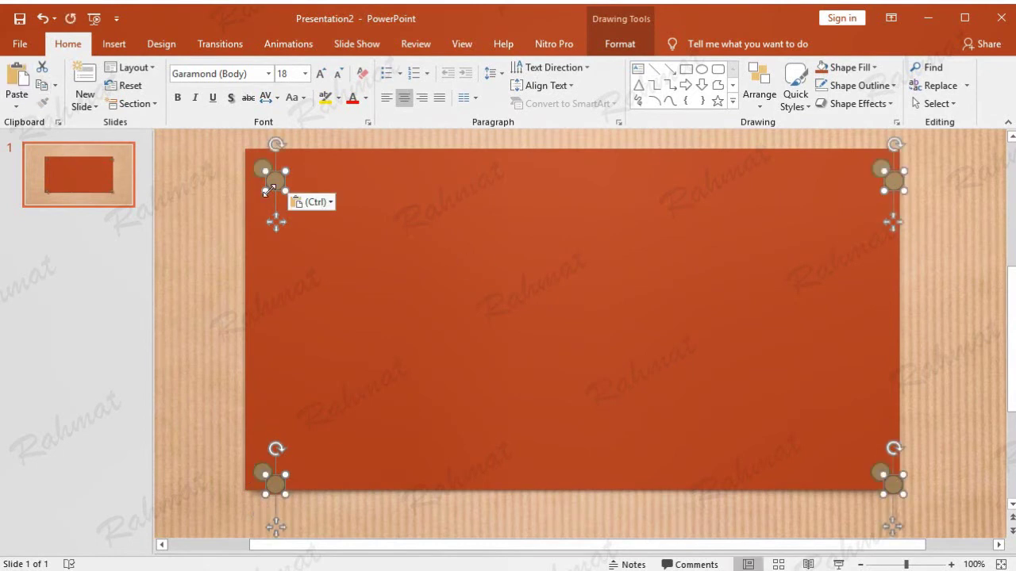
{"action": "left_click_drag", "start_coordinate": [274, 184], "coordinate": [262, 517]}
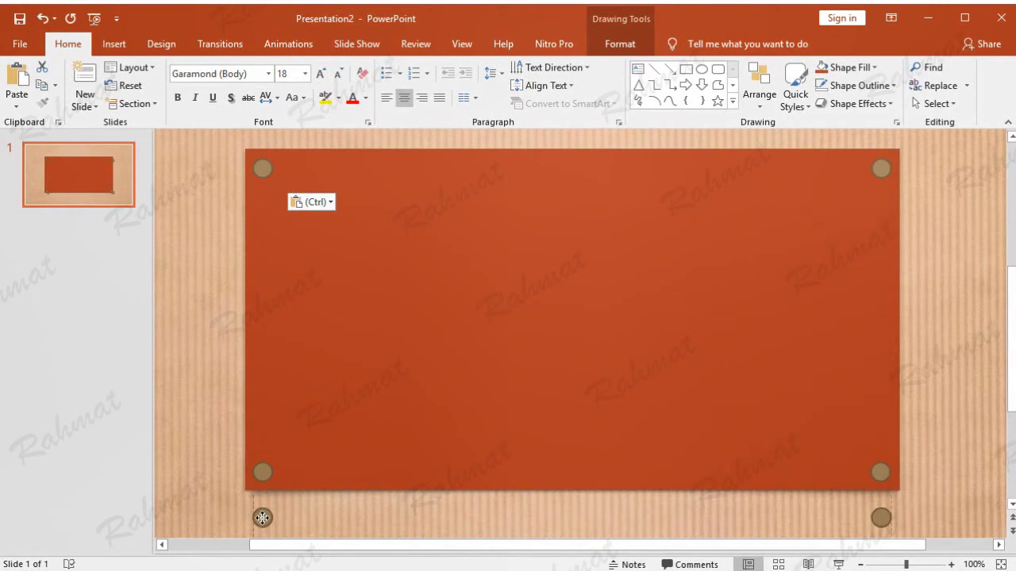
{"action": "left_click_drag", "start_coordinate": [262, 517], "coordinate": [263, 520]}
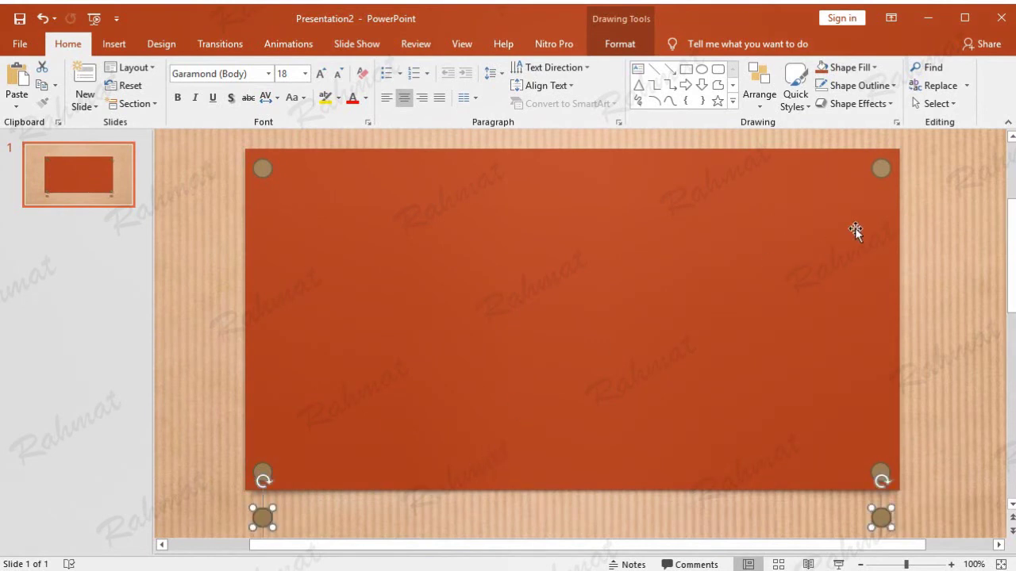
{"action": "left_click", "coordinate": [950, 169]}
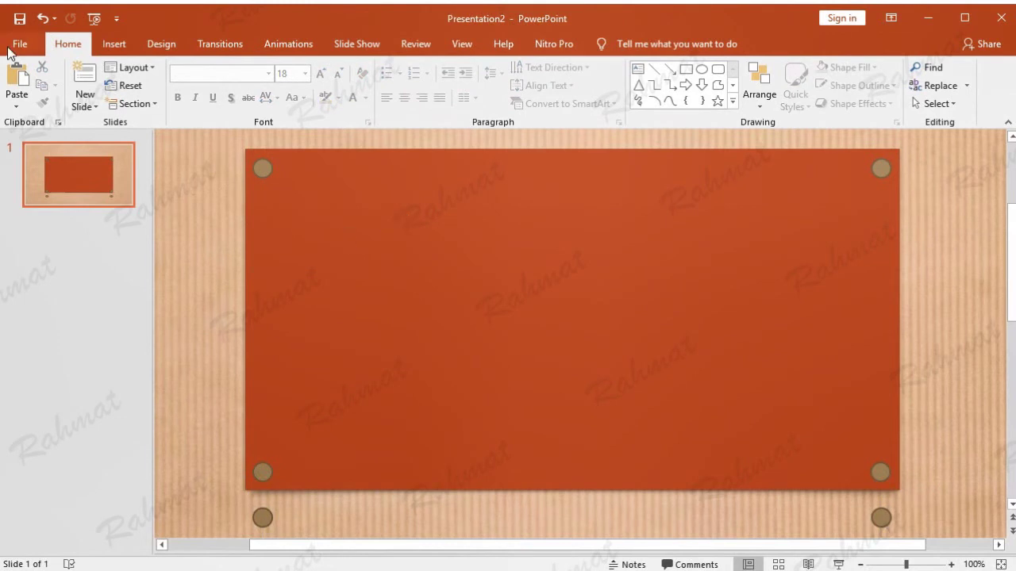
{"action": "left_click", "coordinate": [20, 44]}
In Customize Ribbon, add Merge Shapes from All Commands to a new custom tab after Home.
{"action": "left_click", "coordinate": [47, 456]}
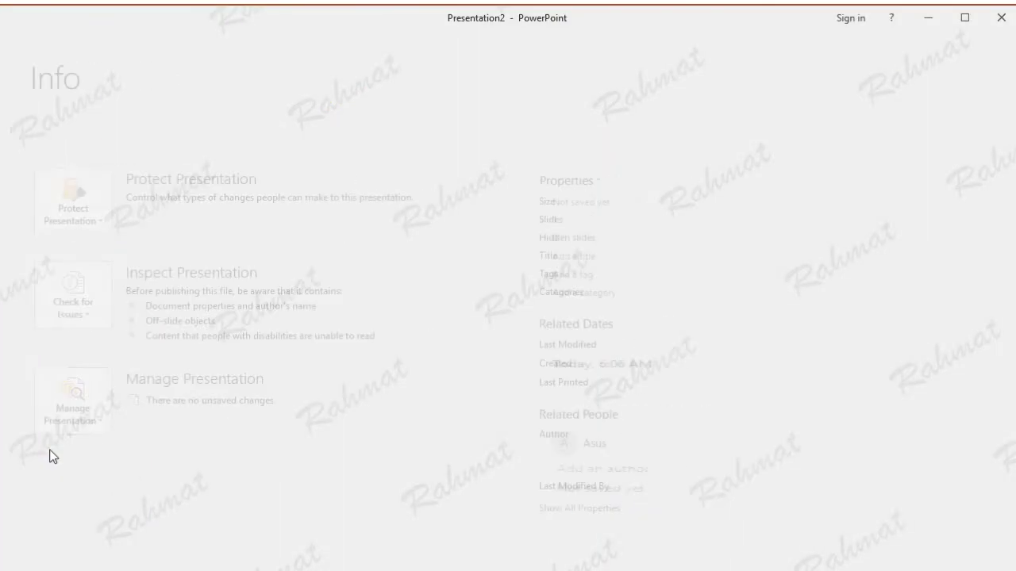
{"action": "left_click", "coordinate": [249, 190]}
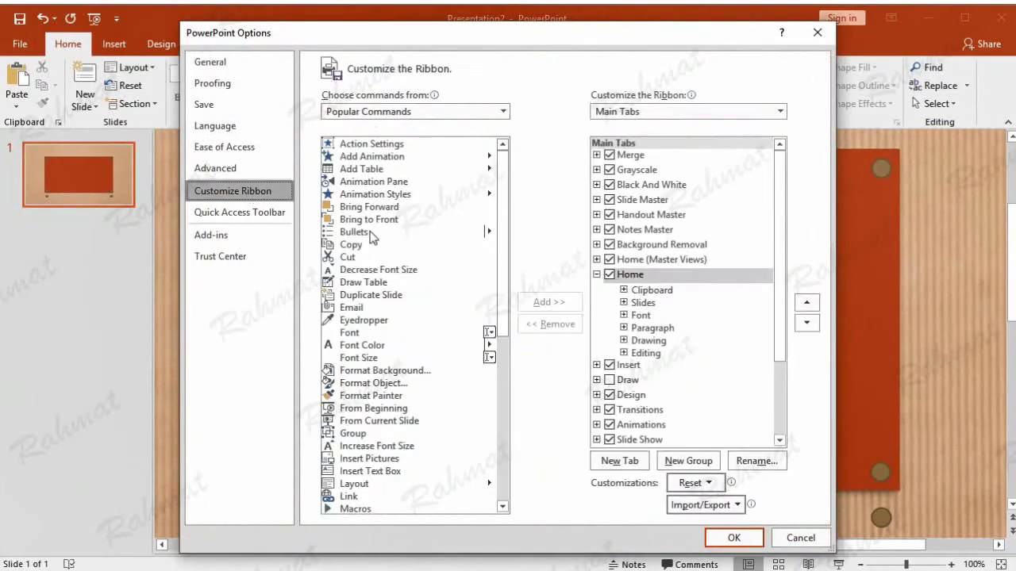
{"action": "left_click", "coordinate": [503, 111]}
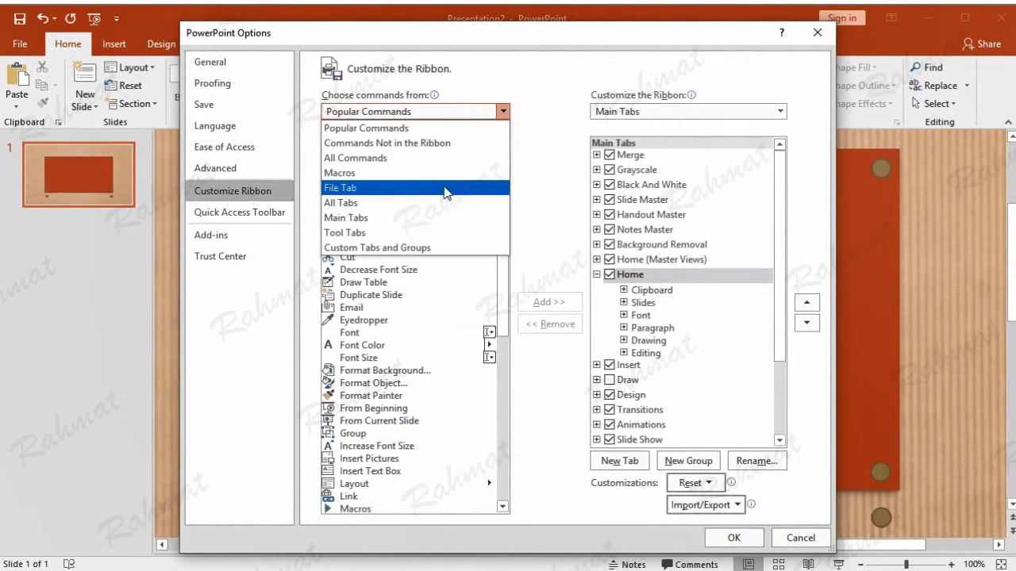
{"action": "left_click", "coordinate": [449, 158]}
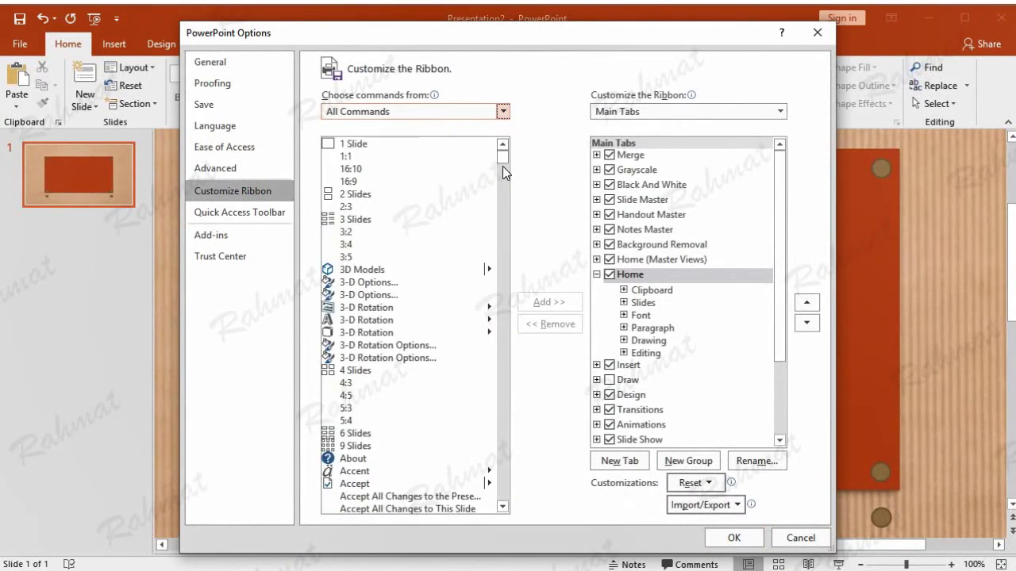
{"action": "left_click_drag", "start_coordinate": [502, 159], "coordinate": [527, 337]}
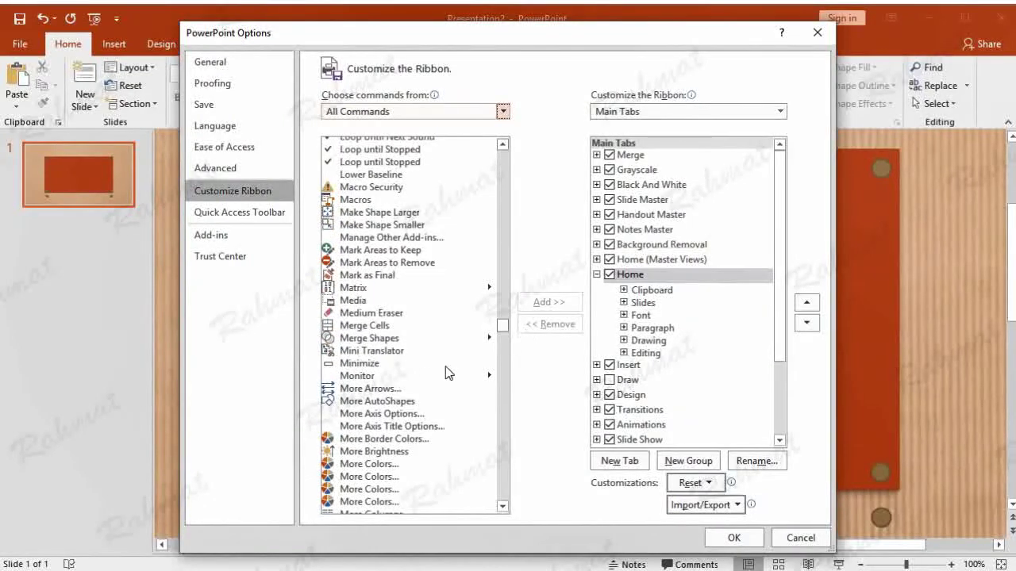
{"action": "left_click", "coordinate": [374, 338]}
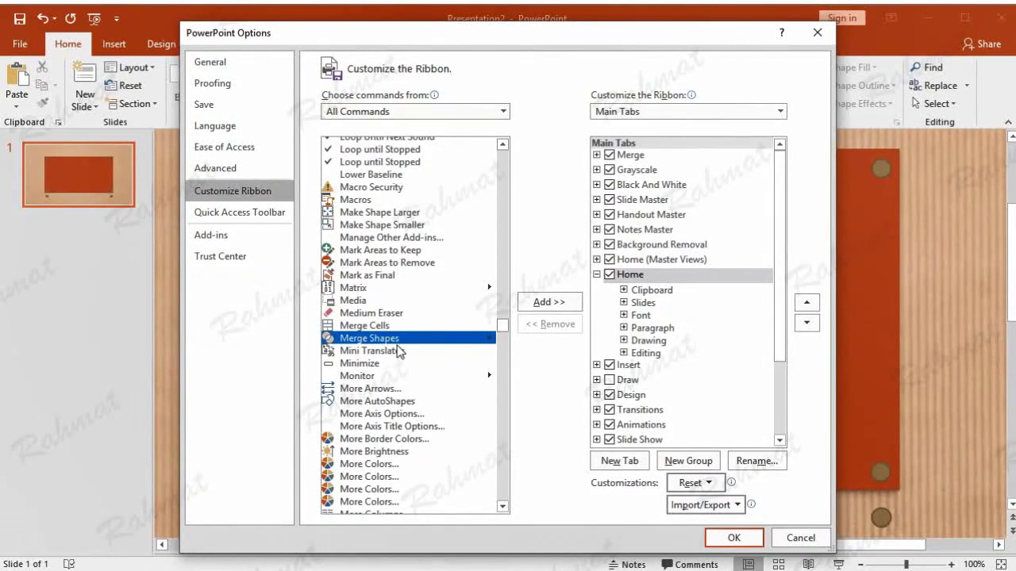
{"action": "left_click", "coordinate": [642, 278]}
{"action": "left_click", "coordinate": [619, 461]}
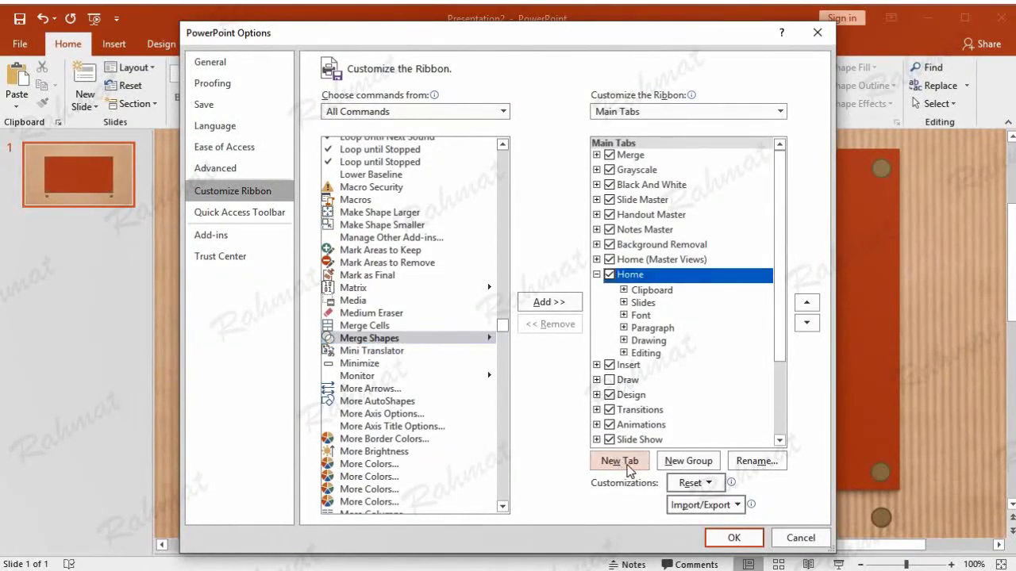
{"action": "left_click", "coordinate": [406, 340]}
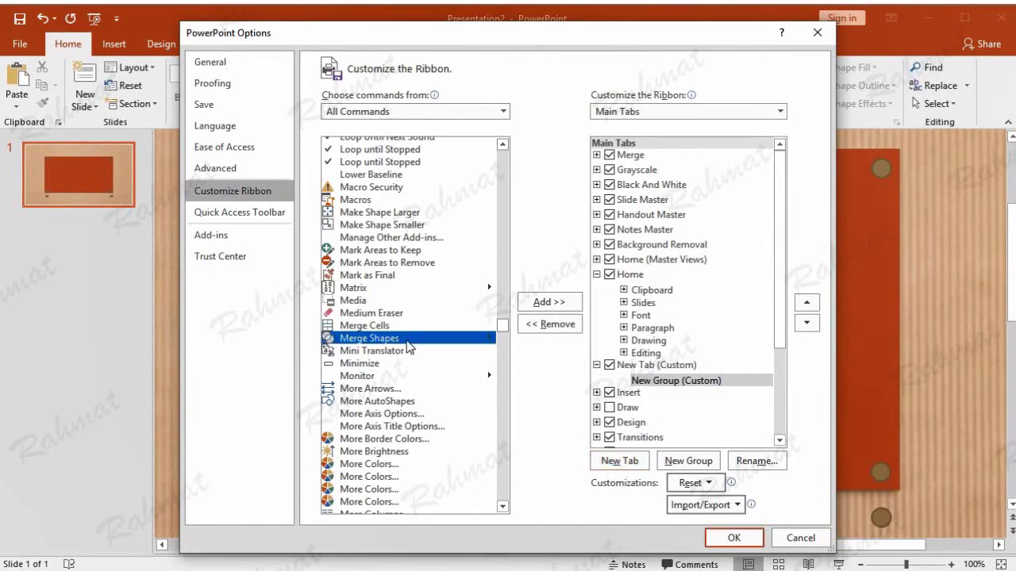
{"action": "left_click", "coordinate": [549, 302]}
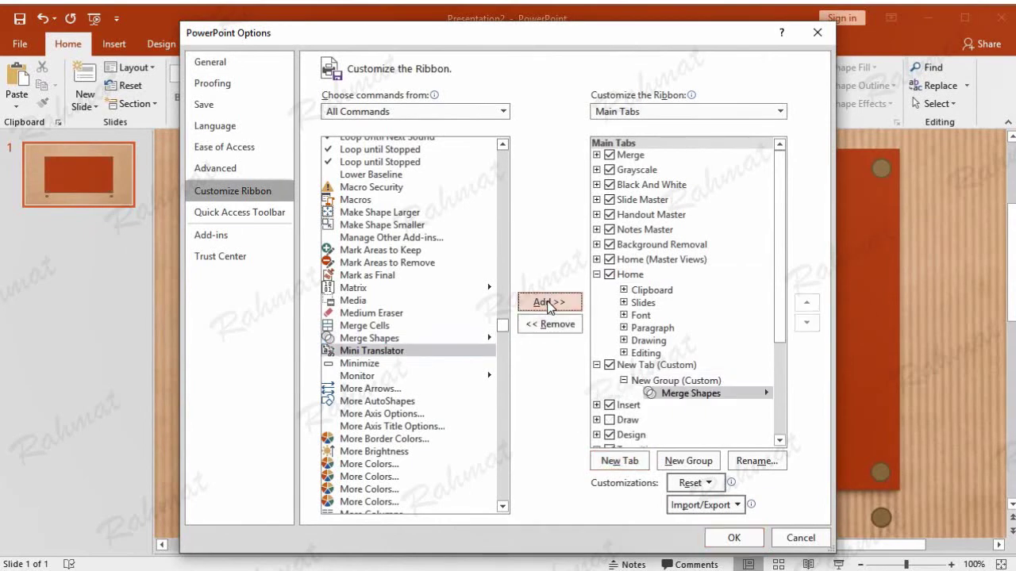
{"action": "left_click", "coordinate": [734, 538]}
{"action": "left_click", "coordinate": [119, 44]}
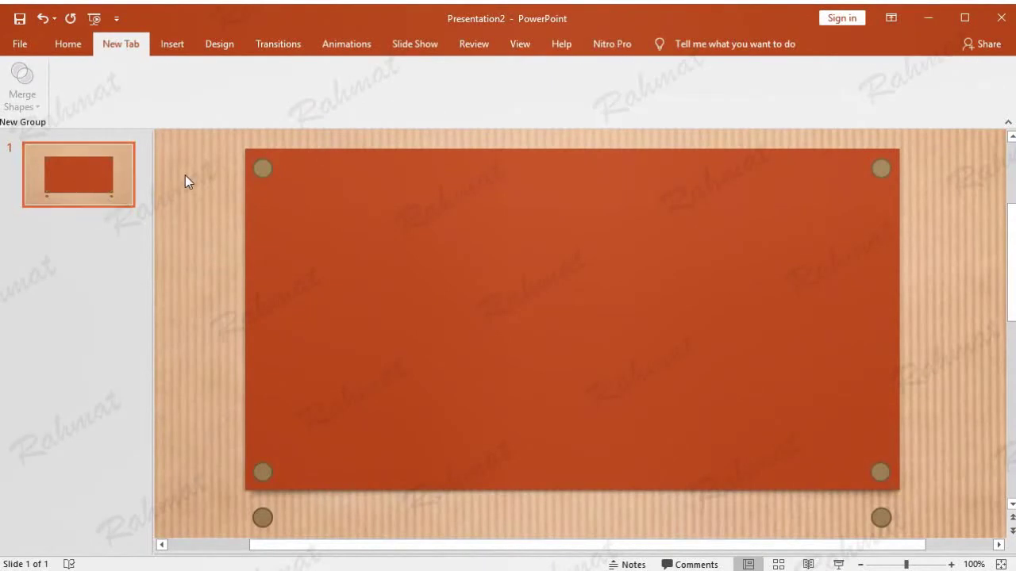
Draw a text box near the card's top centre and type 'Press ctrl keyboard'.
{"action": "left_click", "coordinate": [263, 171]}
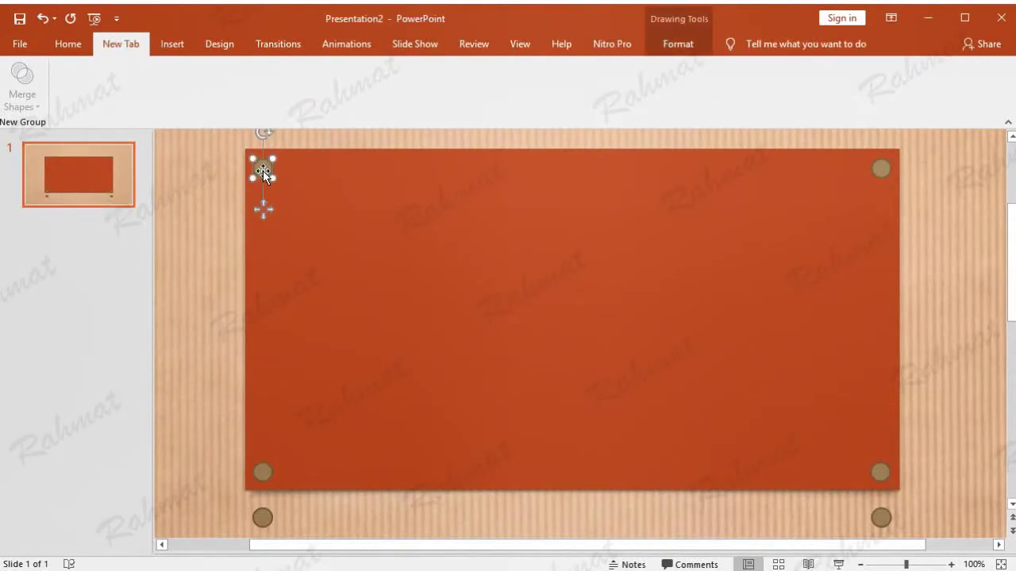
{"action": "left_click", "coordinate": [214, 162]}
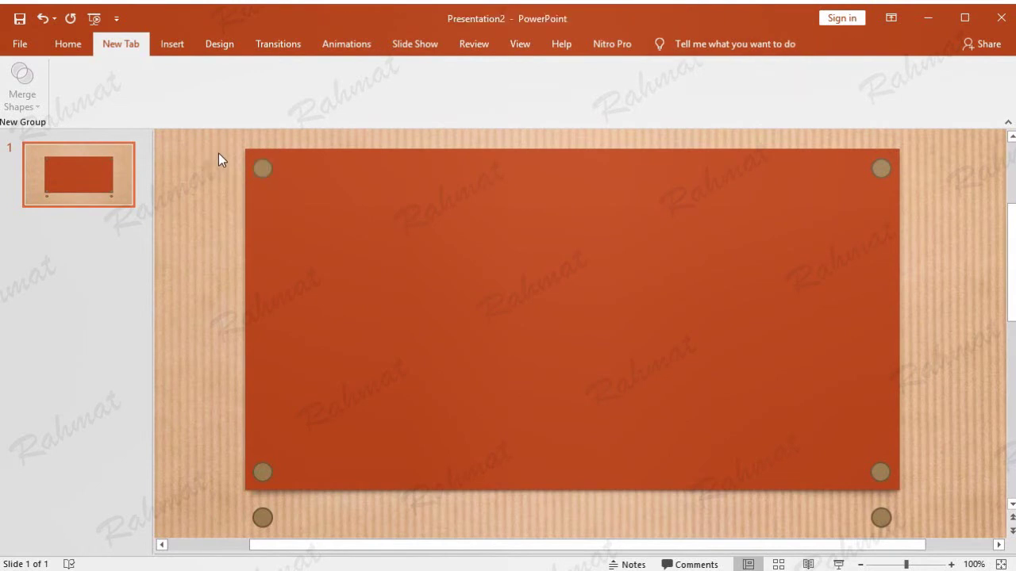
{"action": "left_click", "coordinate": [173, 46]}
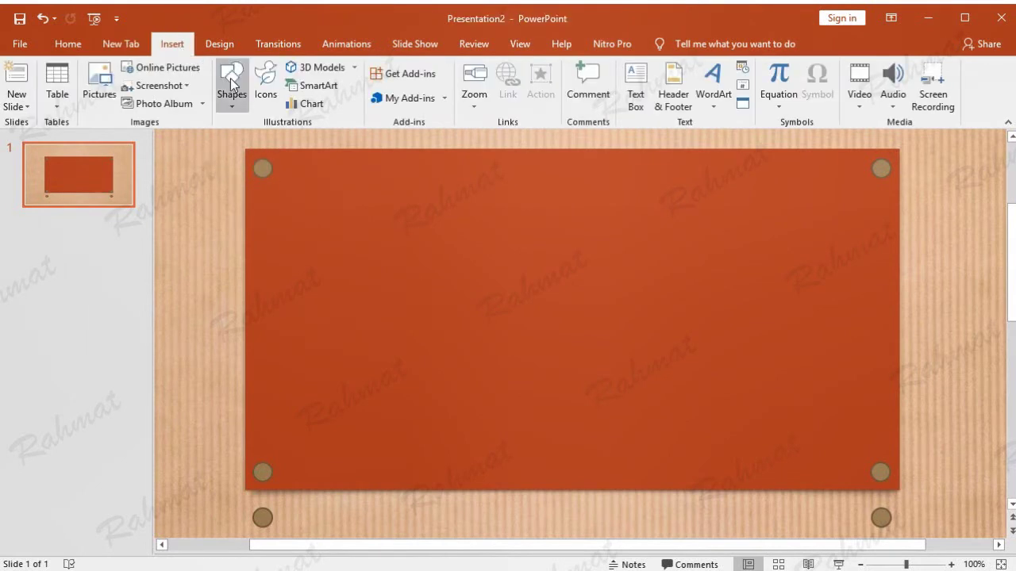
{"action": "left_click", "coordinate": [636, 99]}
{"action": "left_click_drag", "start_coordinate": [470, 264], "coordinate": [663, 325]}
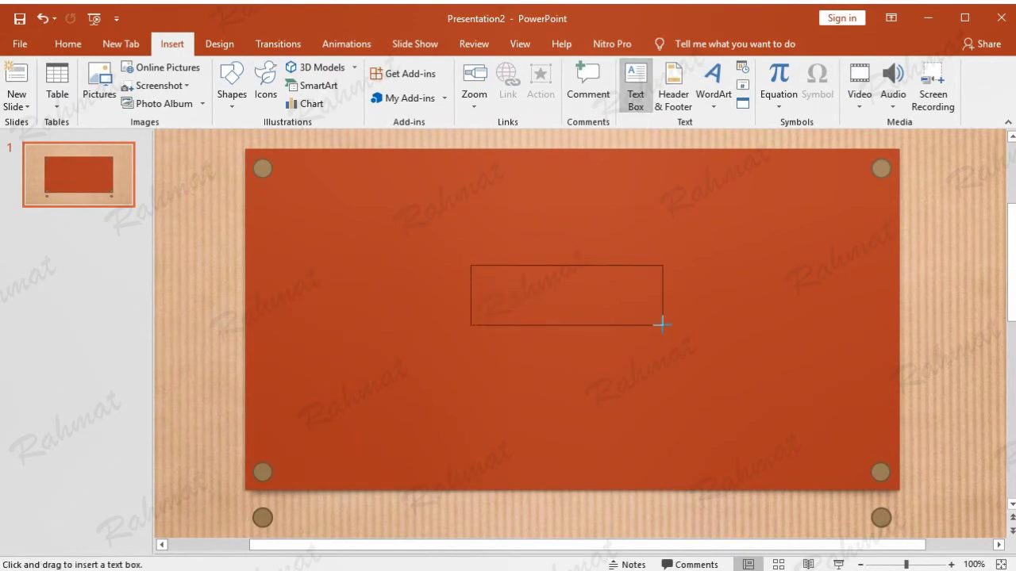
{"action": "type", "text": "pr"}
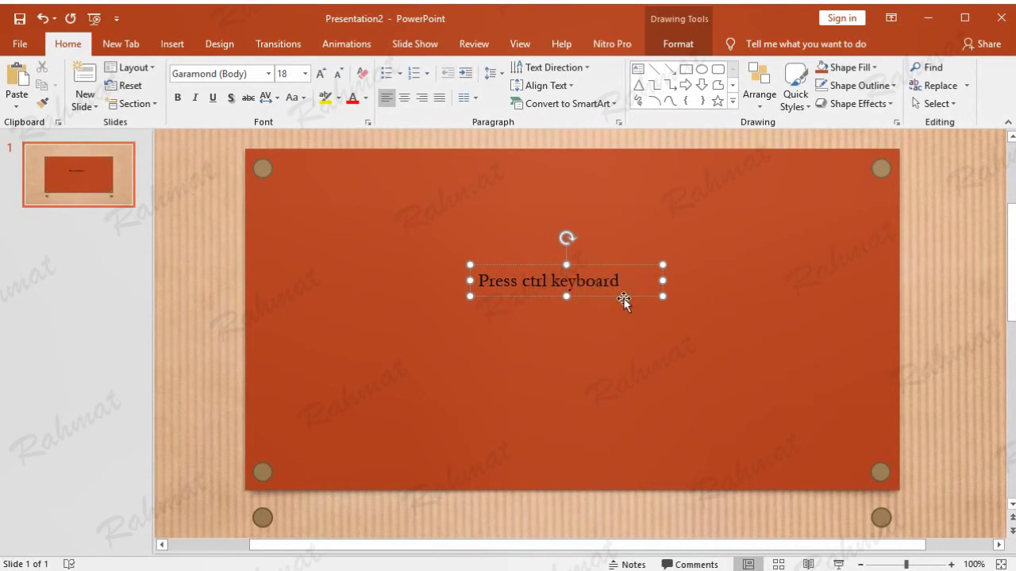
{"action": "left_click", "coordinate": [281, 222]}
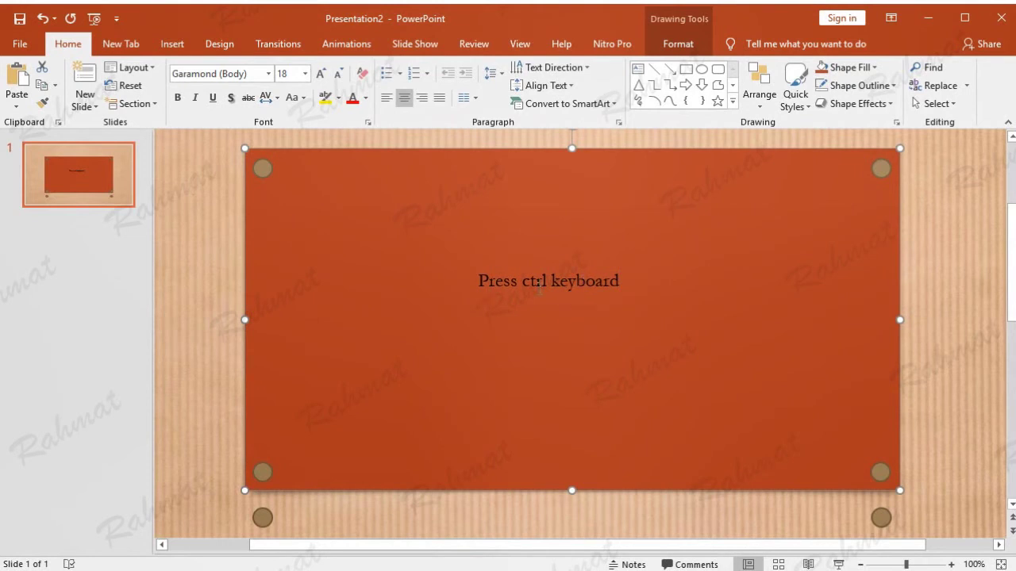
Combine the orange card with its four corner circles into one holed shape, undoing a stray move.
{"action": "left_click", "coordinate": [267, 167], "text": "ctrl"}
{"action": "left_click", "coordinate": [261, 473], "text": "ctrl"}
{"action": "left_click", "coordinate": [882, 173], "text": "ctrl"}
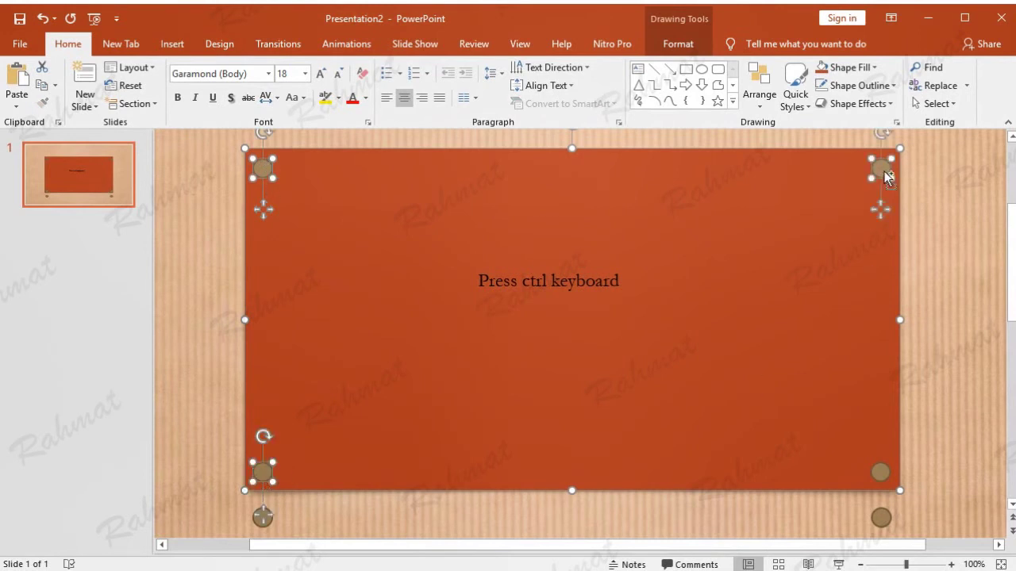
{"action": "left_click", "coordinate": [882, 472], "text": "ctrl"}
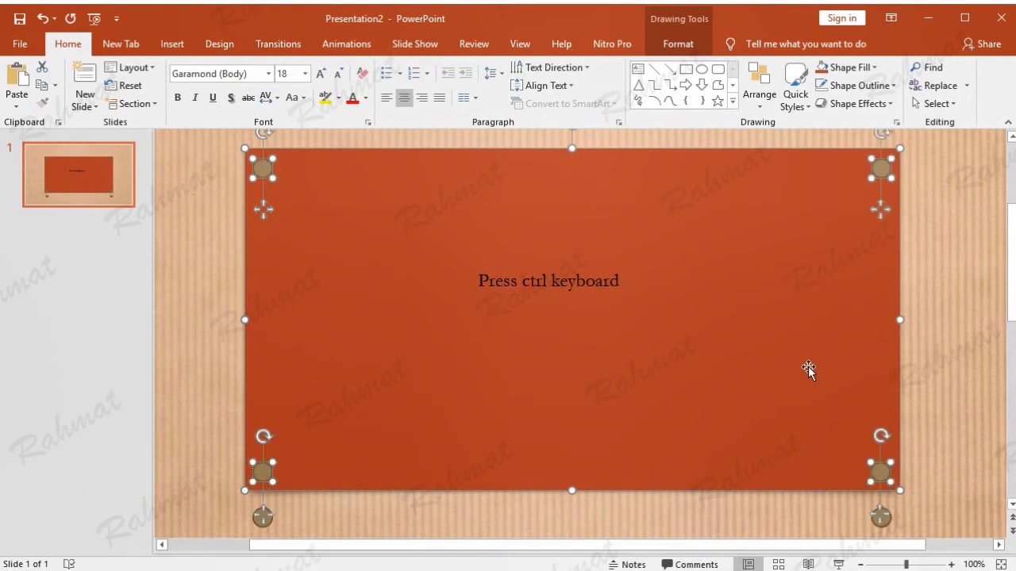
{"action": "left_click", "coordinate": [123, 45]}
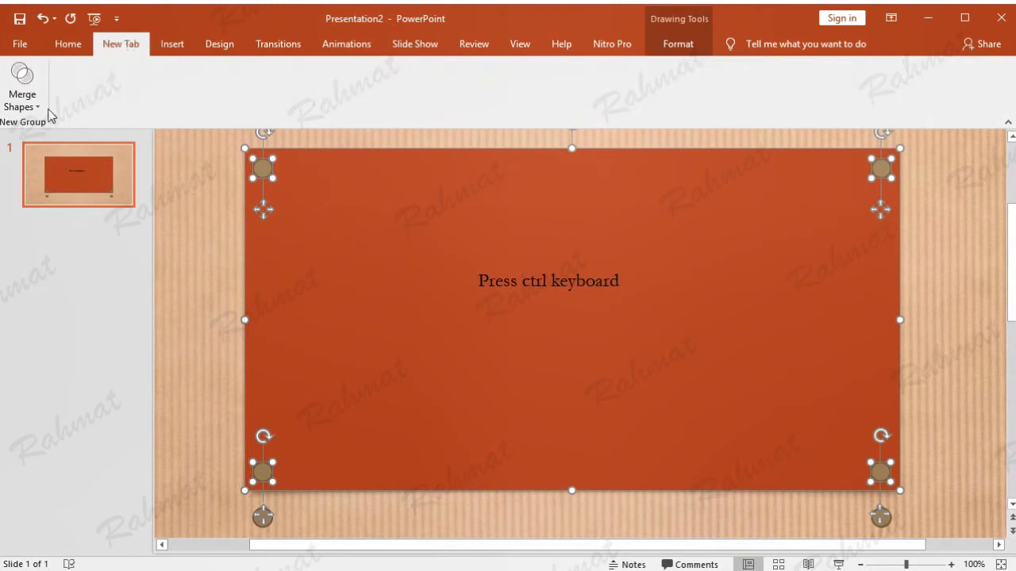
{"action": "left_click", "coordinate": [37, 107]}
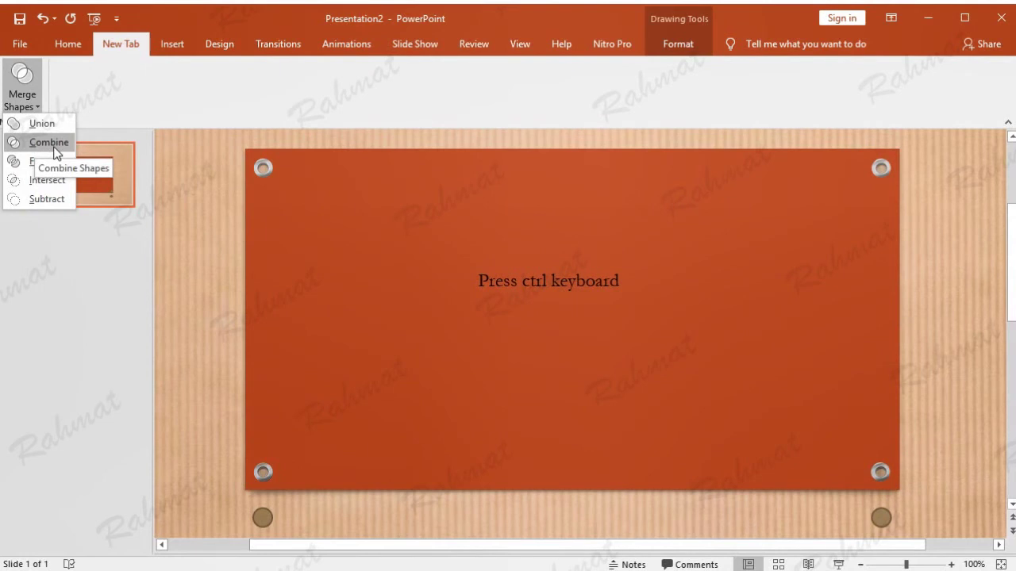
{"action": "left_click", "coordinate": [54, 144]}
{"action": "left_click_drag", "start_coordinate": [268, 178], "coordinate": [350, 264]}
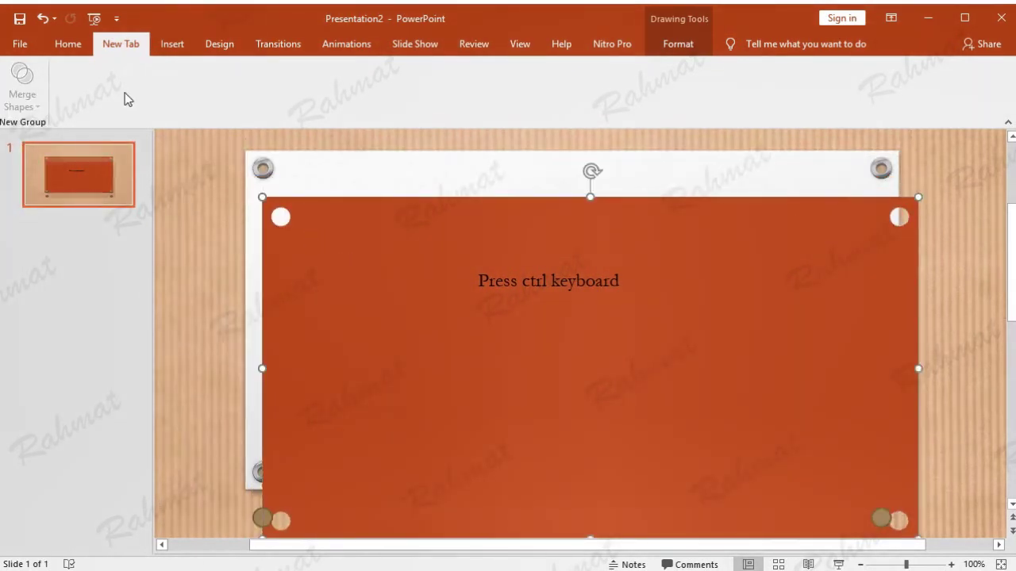
{"action": "left_click", "coordinate": [42, 18]}
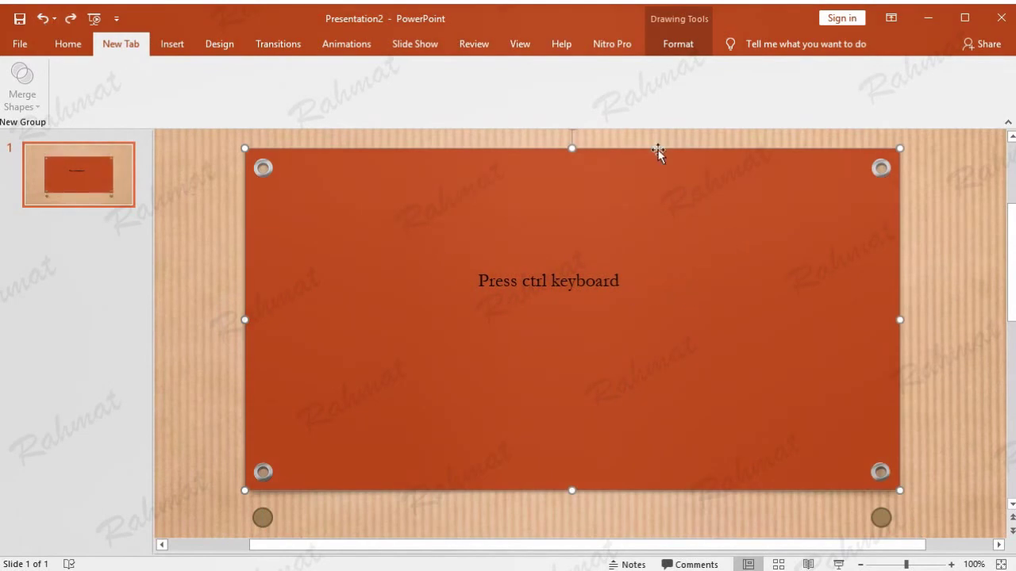
Change the punched card's shape fill to White.
{"action": "left_click", "coordinate": [673, 43]}
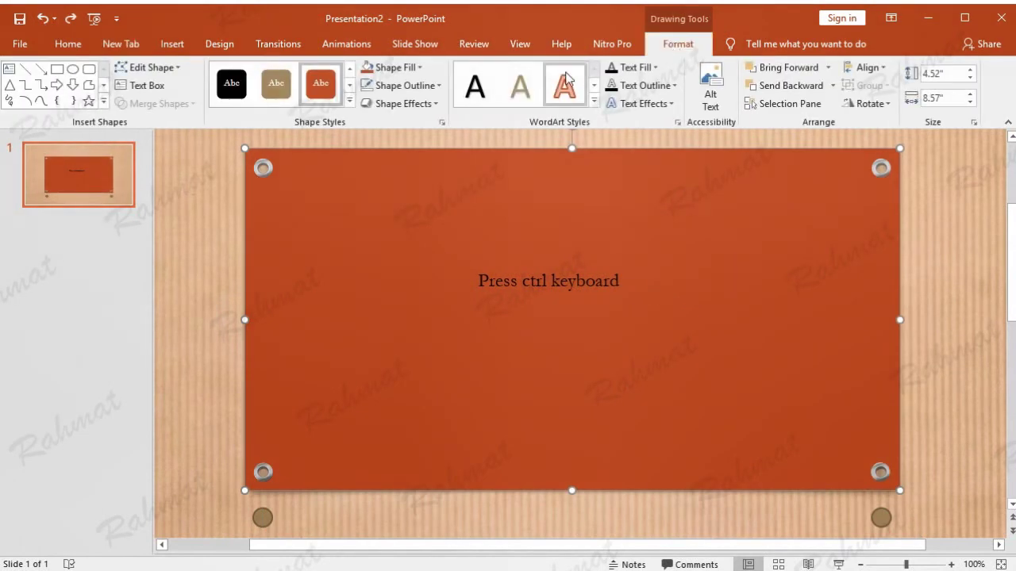
{"action": "left_click", "coordinate": [420, 69]}
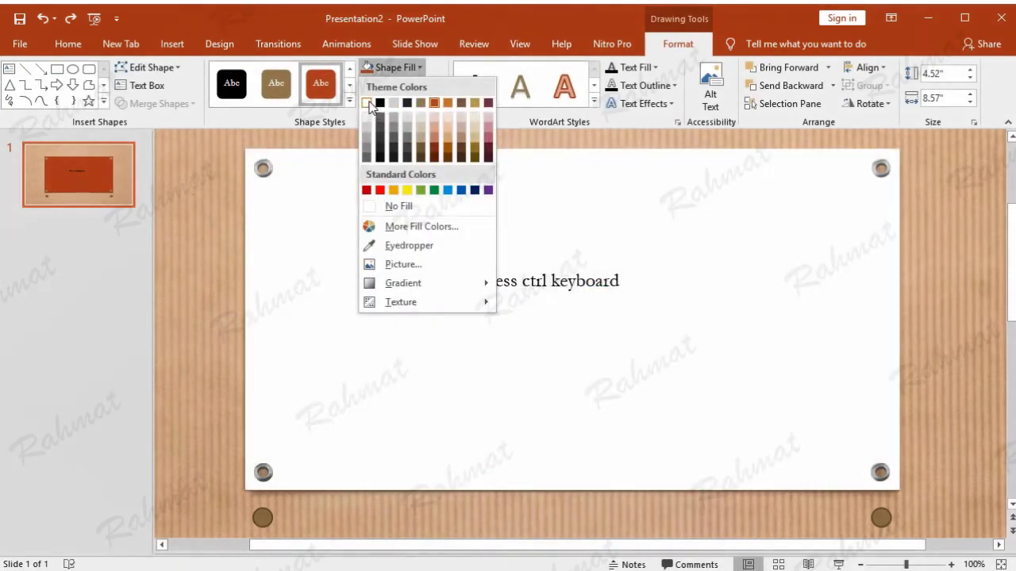
{"action": "left_click", "coordinate": [370, 106]}
Put the white card back in place over the plate, undoing the stray moves.
{"action": "left_click_drag", "start_coordinate": [659, 257], "coordinate": [705, 424]}
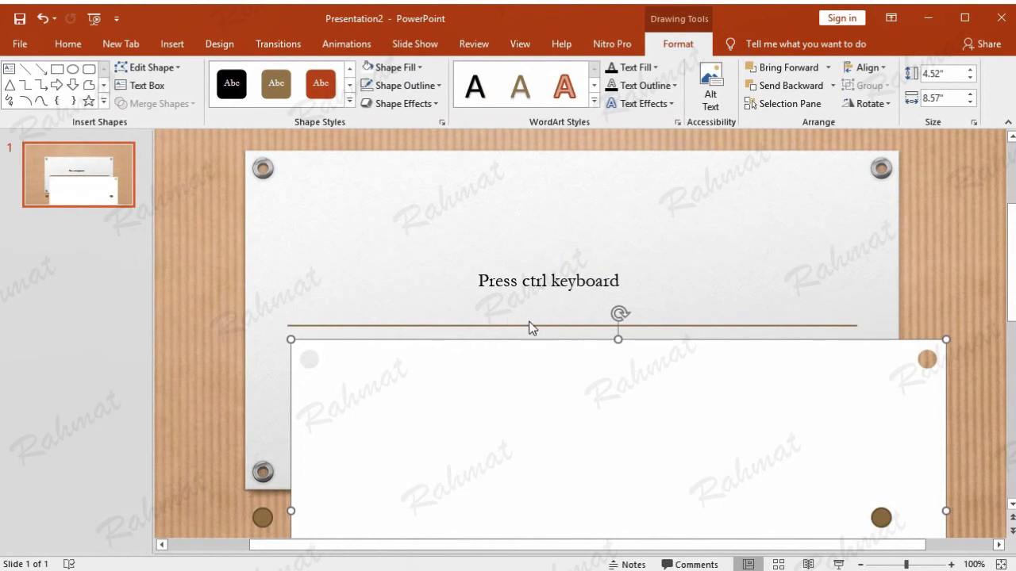
{"action": "left_click_drag", "start_coordinate": [649, 421], "coordinate": [604, 228]}
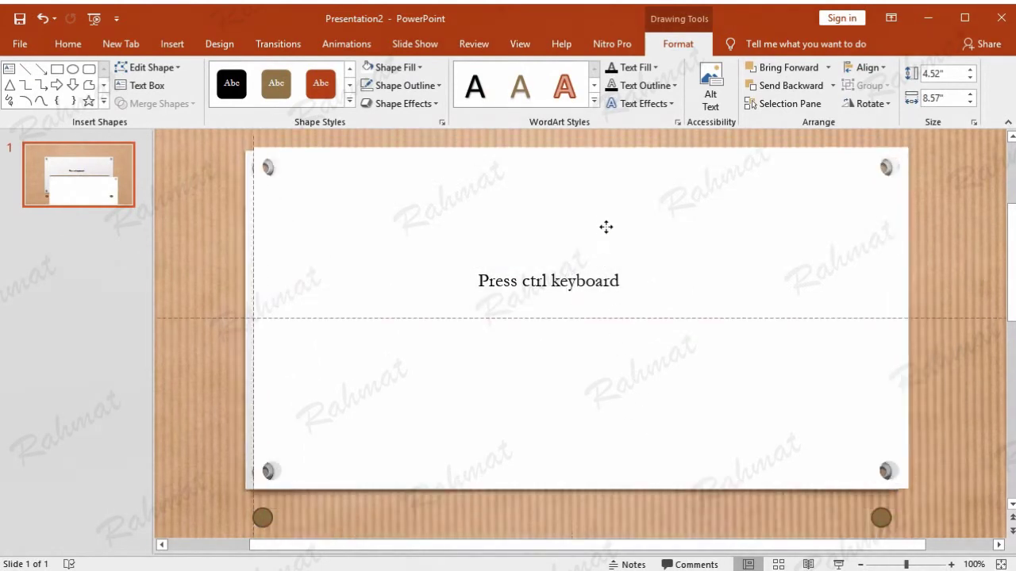
{"action": "left_click_drag", "start_coordinate": [603, 221], "coordinate": [601, 230]}
{"action": "left_click_drag", "start_coordinate": [671, 267], "coordinate": [674, 268]}
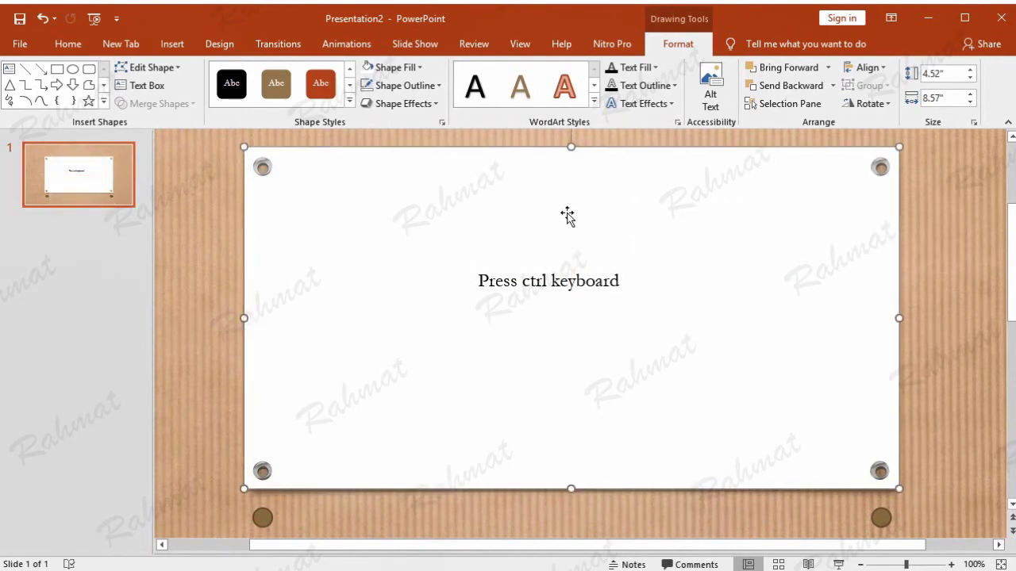
{"action": "left_click", "coordinate": [43, 19]}
{"action": "left_click", "coordinate": [43, 19]}
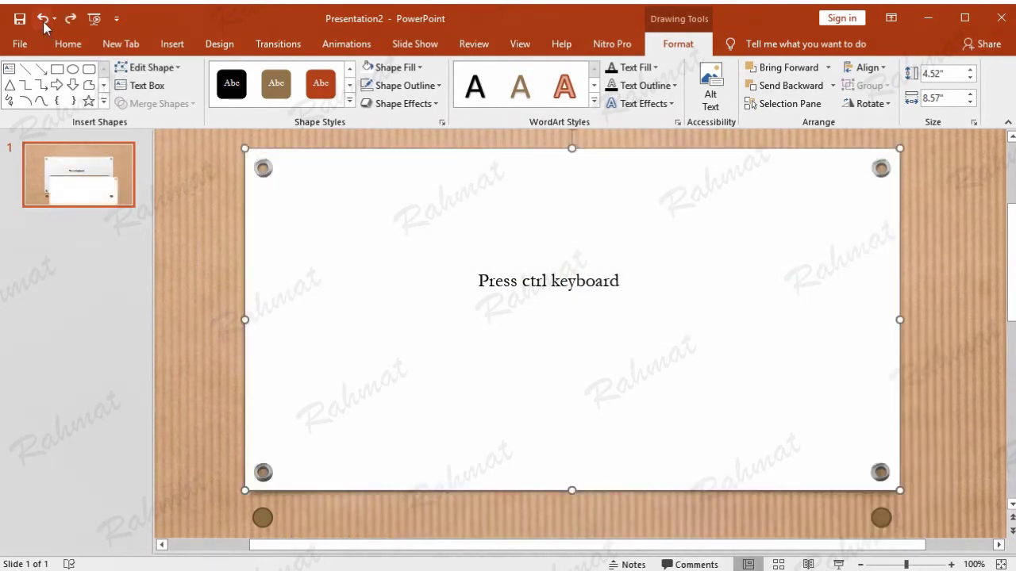
{"action": "left_click", "coordinate": [979, 319]}
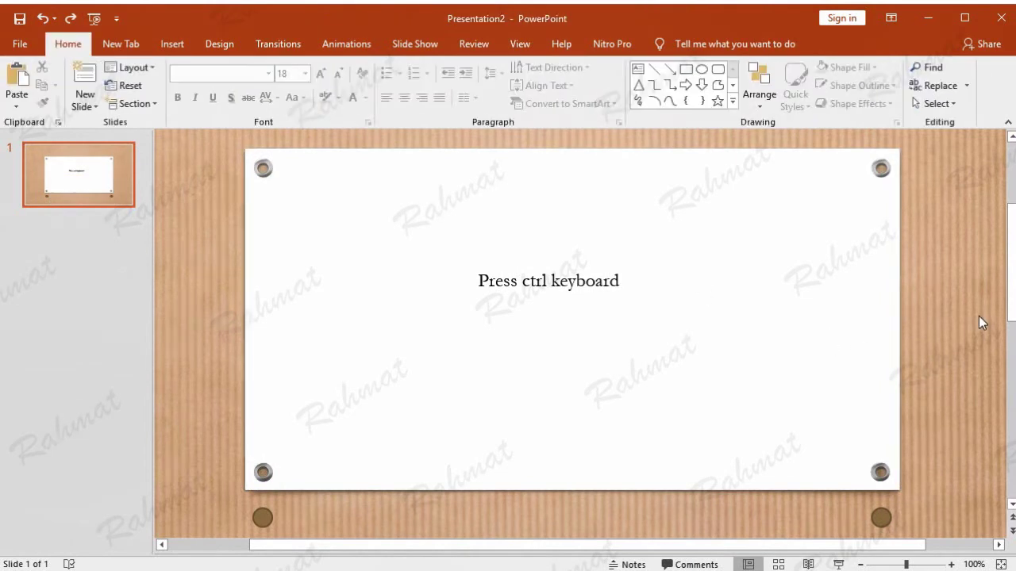
Cut the 'Press ctrl keyboard' text box off the slide.
{"action": "left_click", "coordinate": [605, 282]}
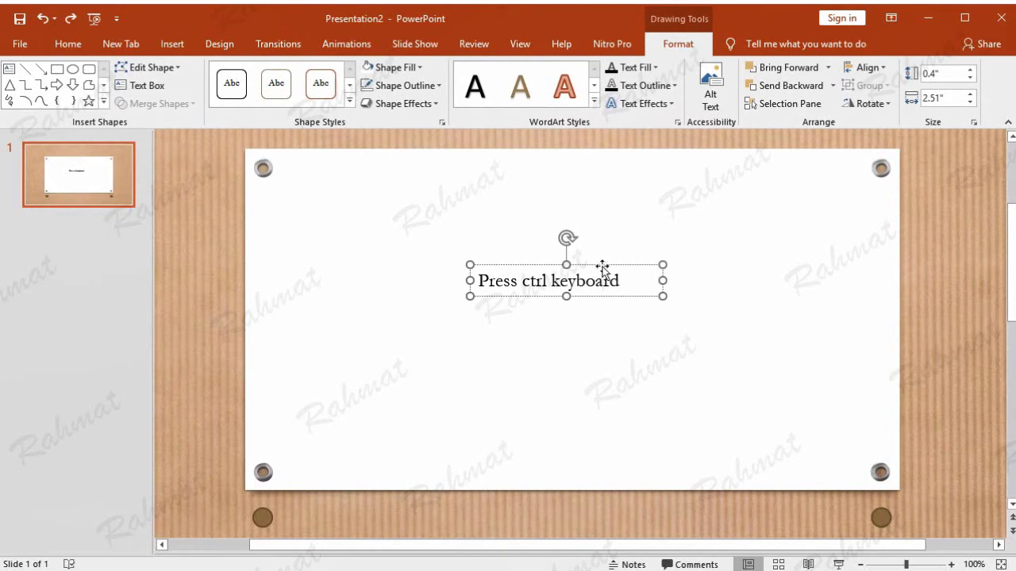
{"action": "right_click", "coordinate": [602, 268]}
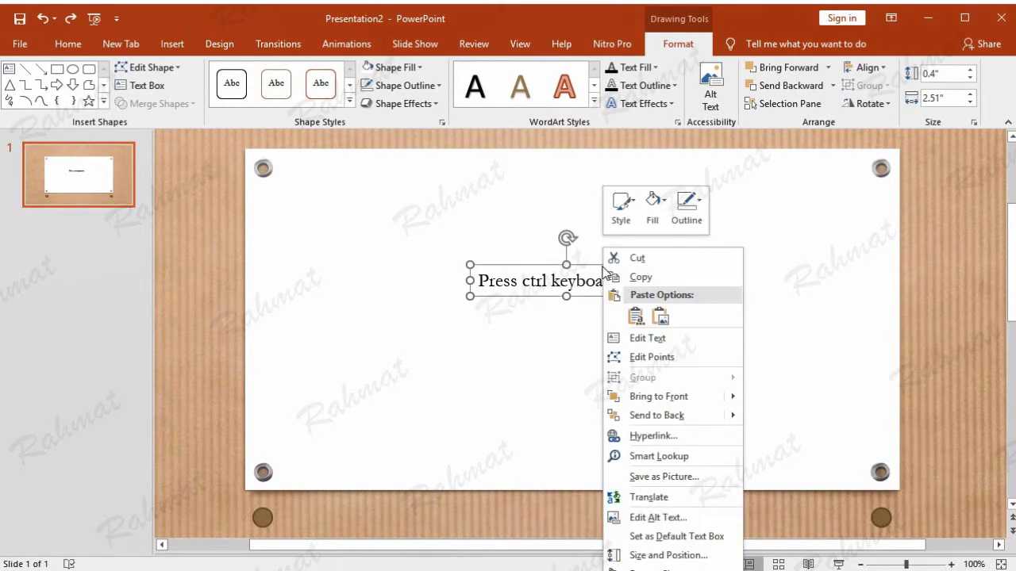
{"action": "left_click", "coordinate": [637, 259]}
Paste a duplicate of the white card and align it over the original.
{"action": "left_click", "coordinate": [456, 216]}
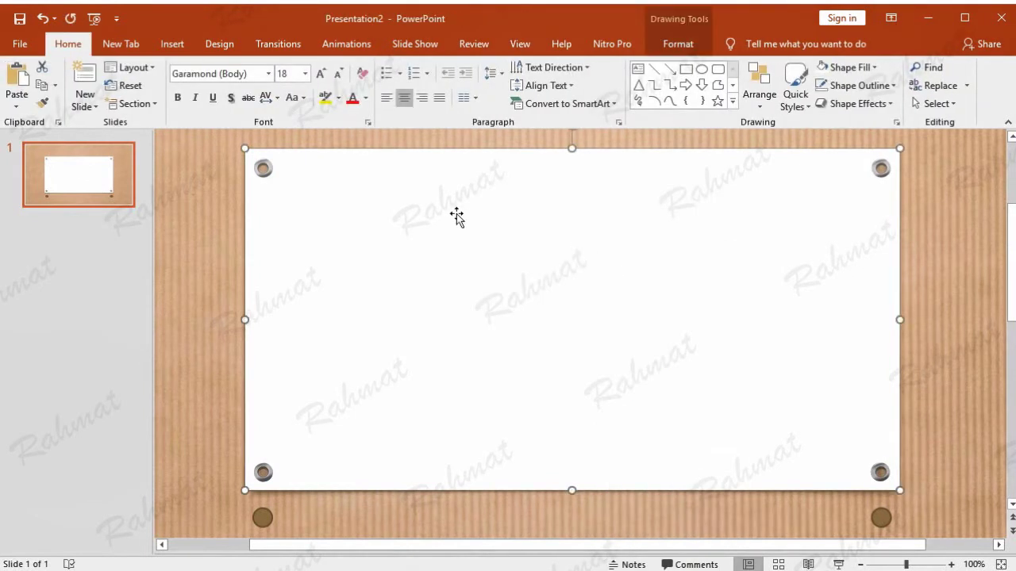
{"action": "left_click", "coordinate": [44, 85]}
{"action": "left_click", "coordinate": [17, 79]}
{"action": "left_click_drag", "start_coordinate": [587, 311], "coordinate": [567, 291]}
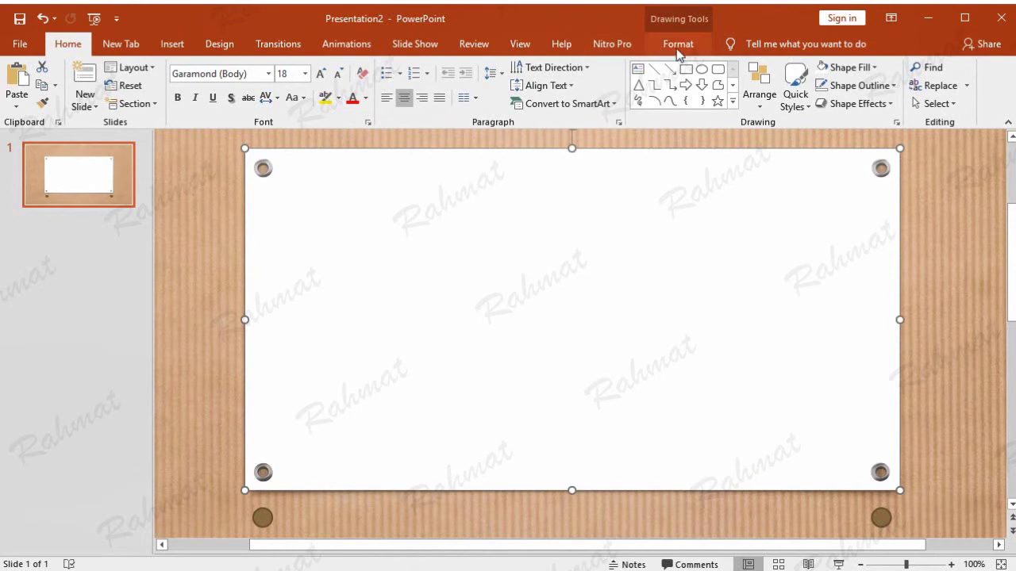
Start a picture fill for the card from a file.
{"action": "left_click", "coordinate": [676, 46]}
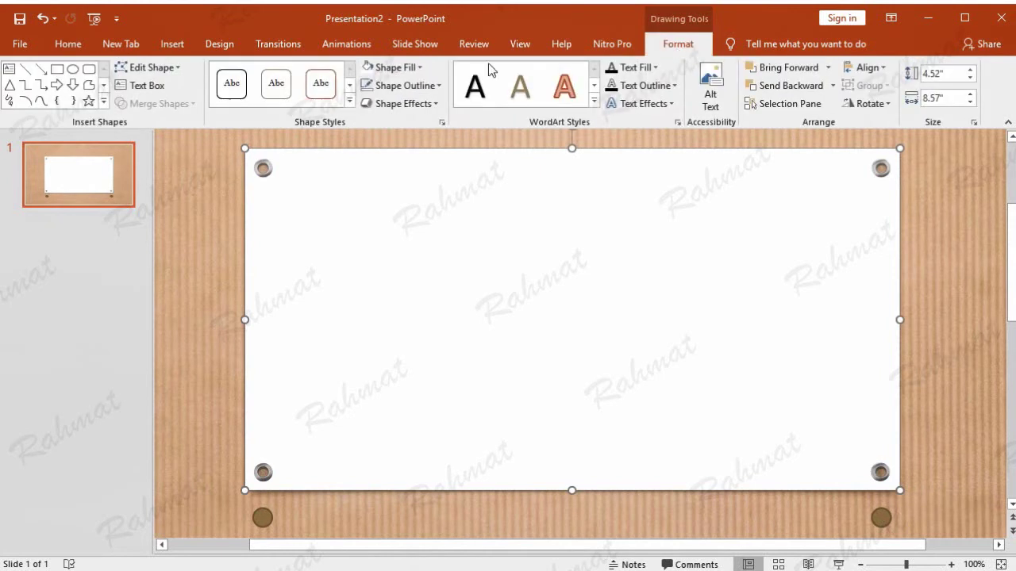
{"action": "left_click", "coordinate": [421, 69]}
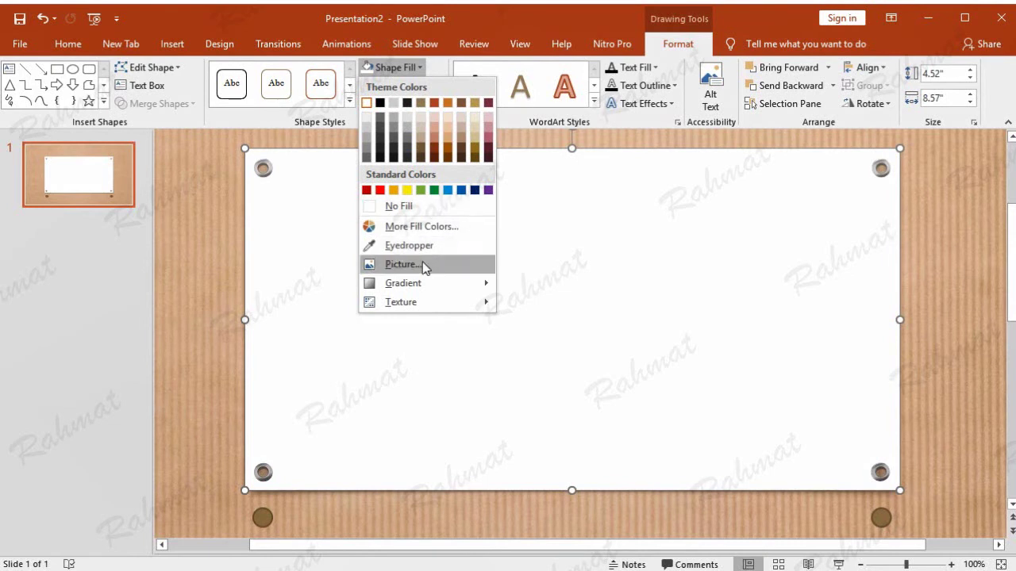
{"action": "left_click", "coordinate": [421, 264]}
{"action": "left_click", "coordinate": [400, 268]}
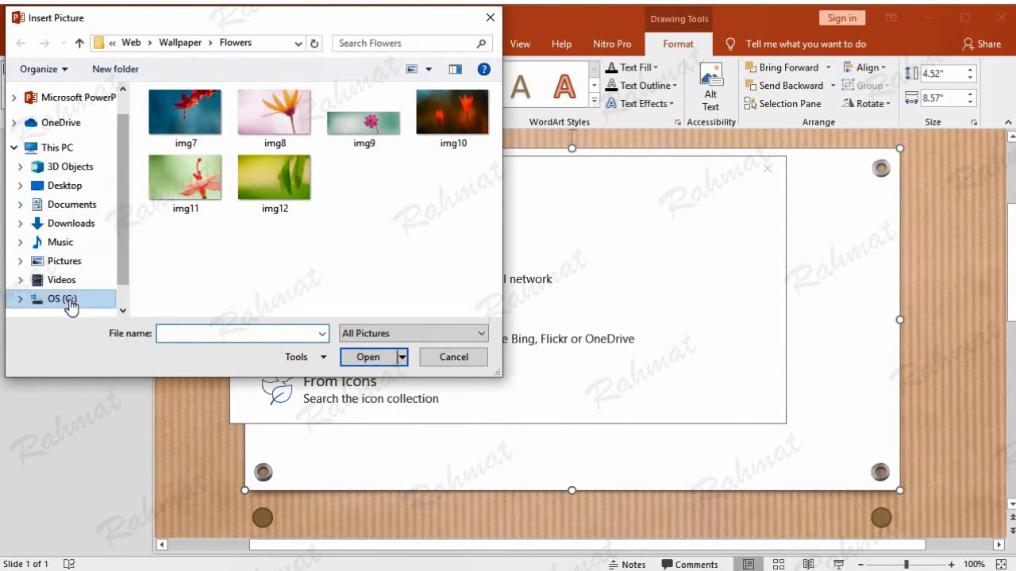
Browse to C:\Windows\Web\Wallpaper\Flowers and insert img12 as the card's picture fill.
{"action": "left_click", "coordinate": [70, 303]}
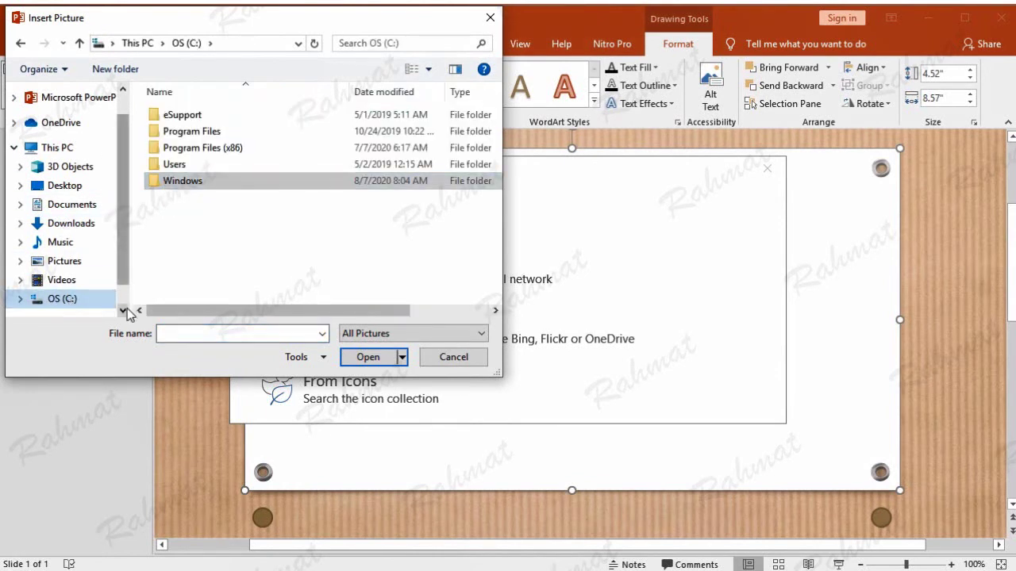
{"action": "scroll", "coordinate": [43, 293], "scroll_direction": "down", "scroll_amount": 1}
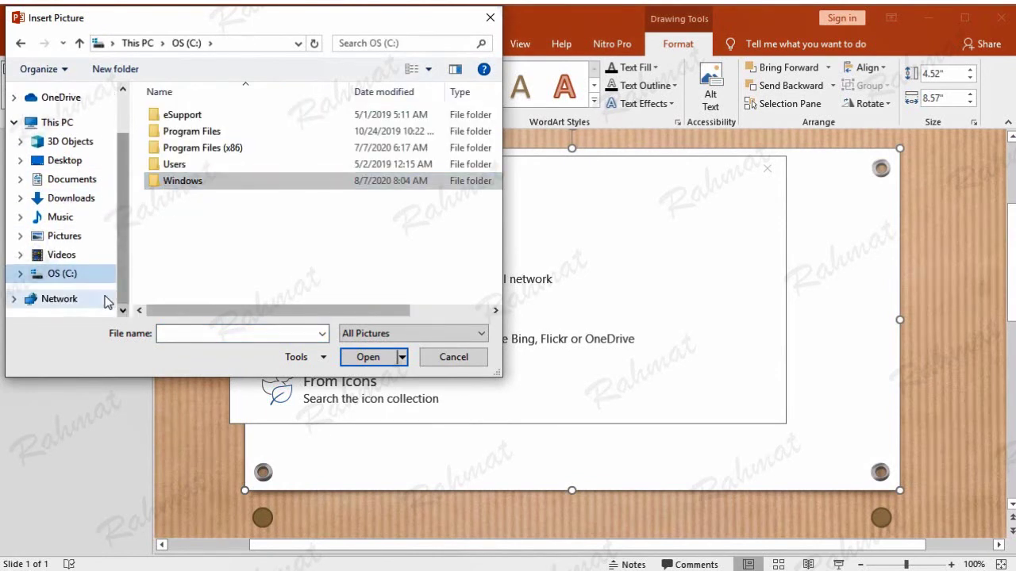
{"action": "double_click", "coordinate": [184, 181]}
{"action": "left_click_drag", "start_coordinate": [495, 111], "coordinate": [497, 276]}
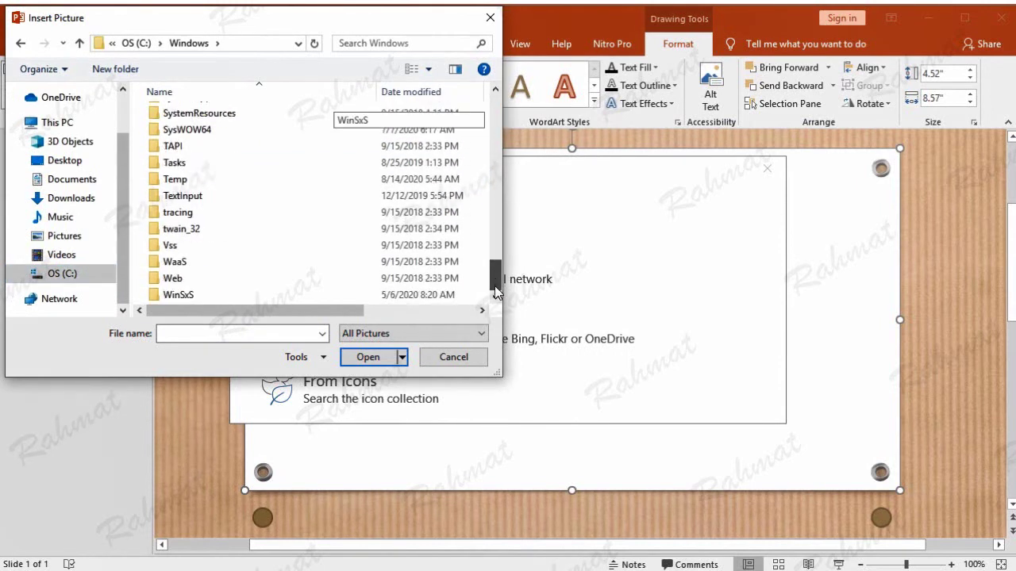
{"action": "double_click", "coordinate": [211, 276]}
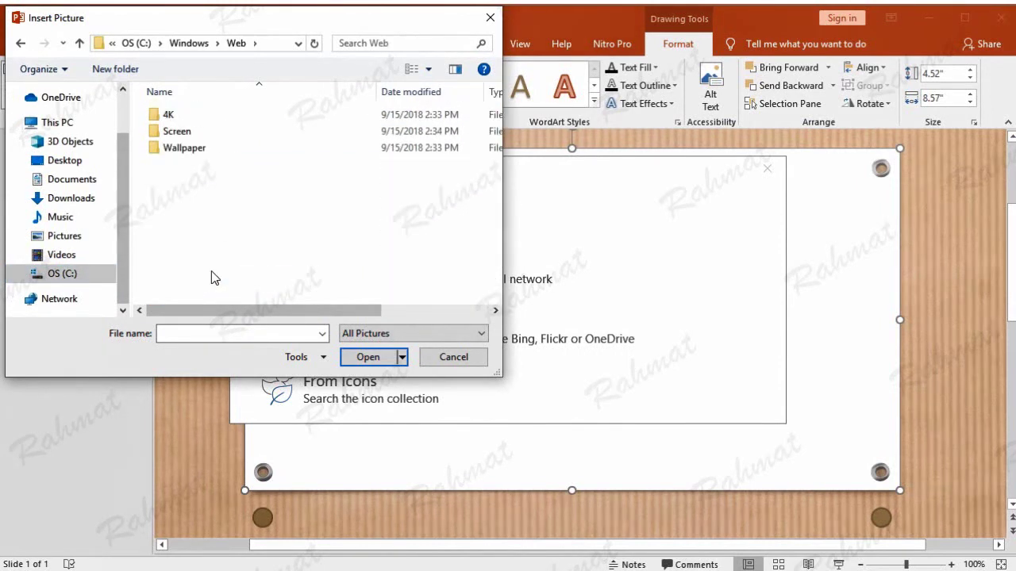
{"action": "double_click", "coordinate": [184, 148]}
{"action": "double_click", "coordinate": [191, 115]}
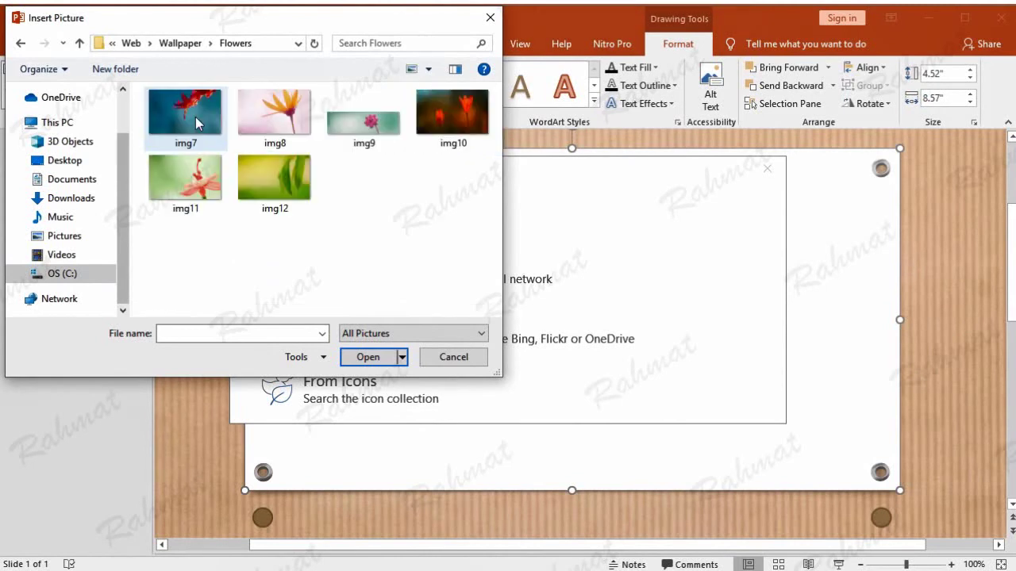
{"action": "left_click", "coordinate": [292, 175]}
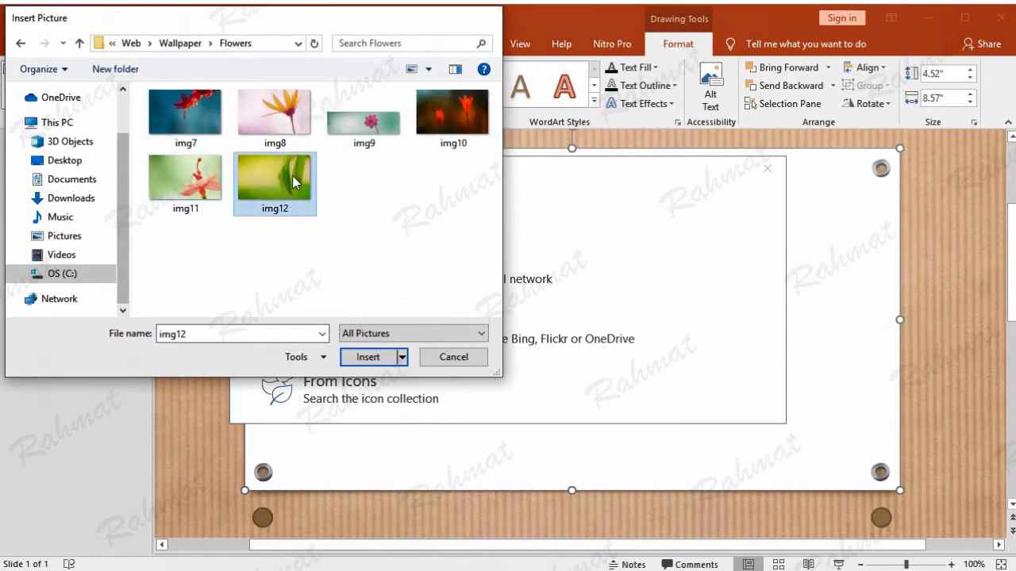
{"action": "double_click", "coordinate": [292, 175]}
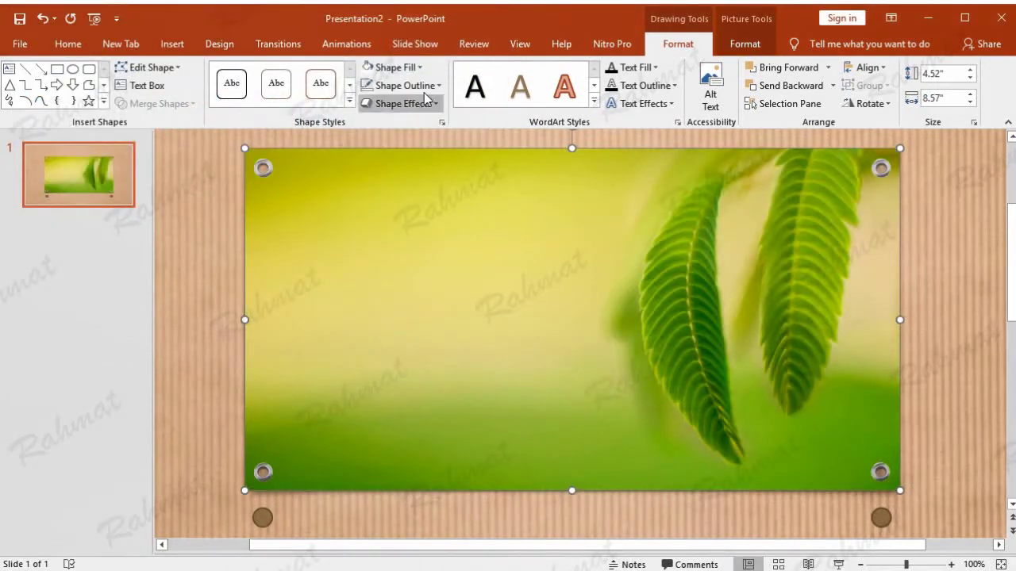
Set the leaf picture fill's transparency to 40% and close the Format Picture pane.
{"action": "left_click", "coordinate": [390, 67]}
{"action": "mouse_move", "coordinate": [405, 283]}
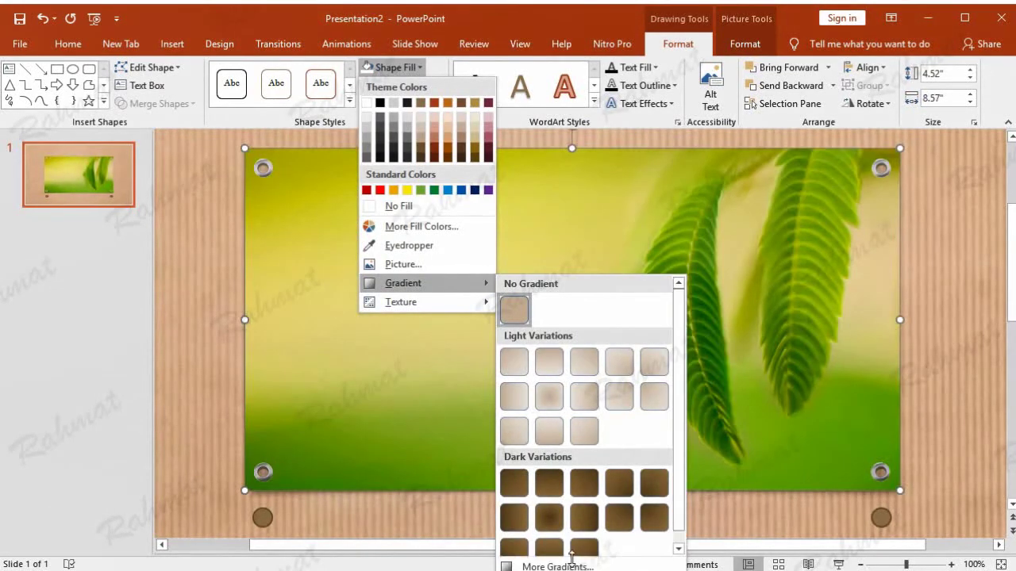
{"action": "left_click", "coordinate": [566, 537]}
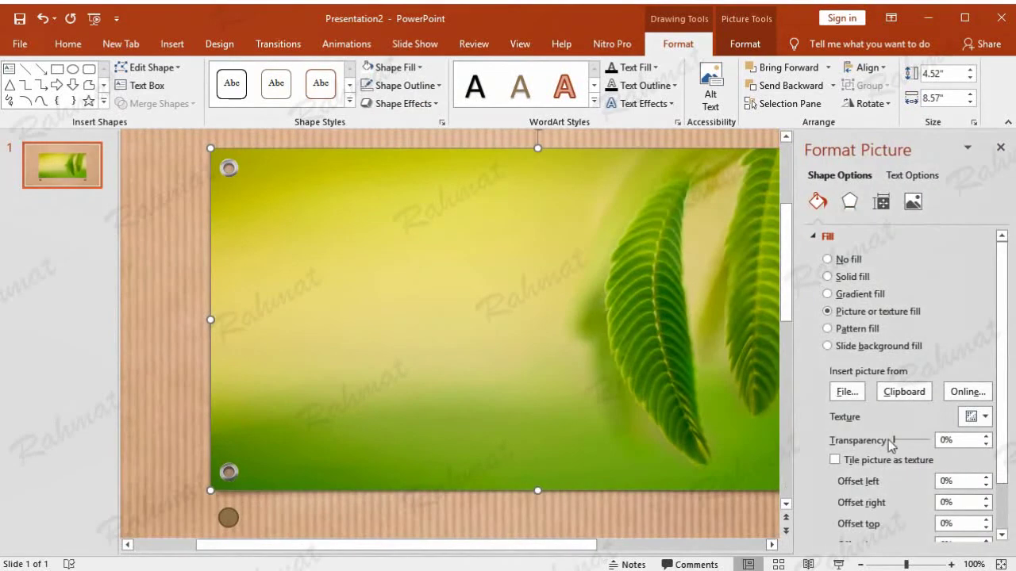
{"action": "double_click", "coordinate": [944, 441]}
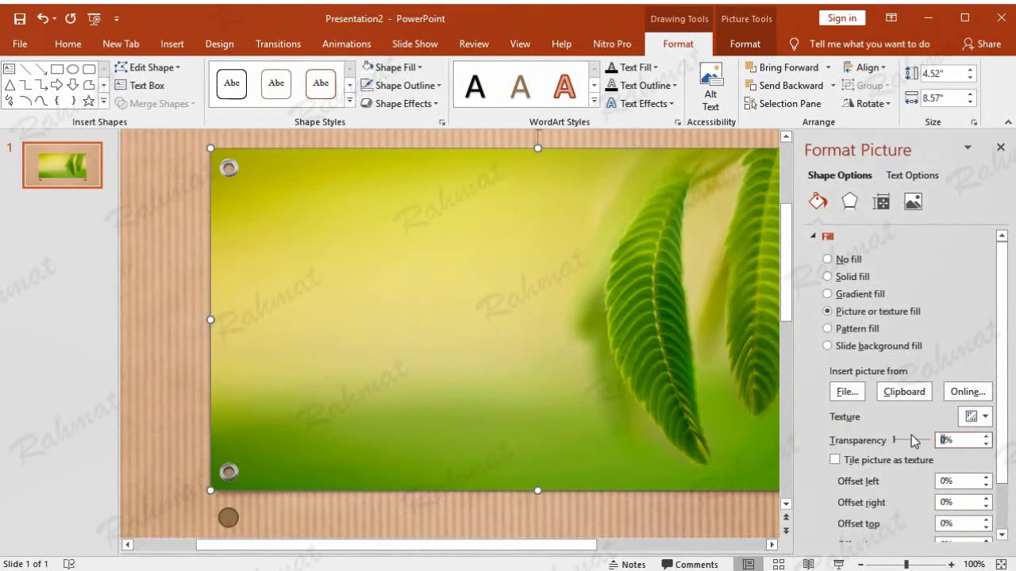
{"action": "type", "text": "40"}
{"action": "key", "text": "Return"}
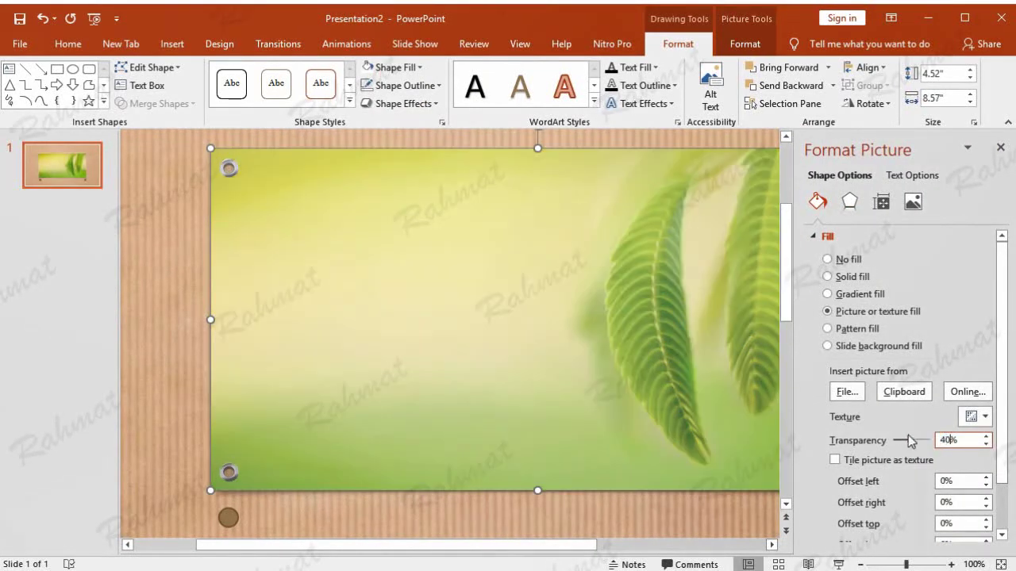
{"action": "left_click", "coordinate": [1000, 149]}
{"action": "left_click", "coordinate": [943, 250]}
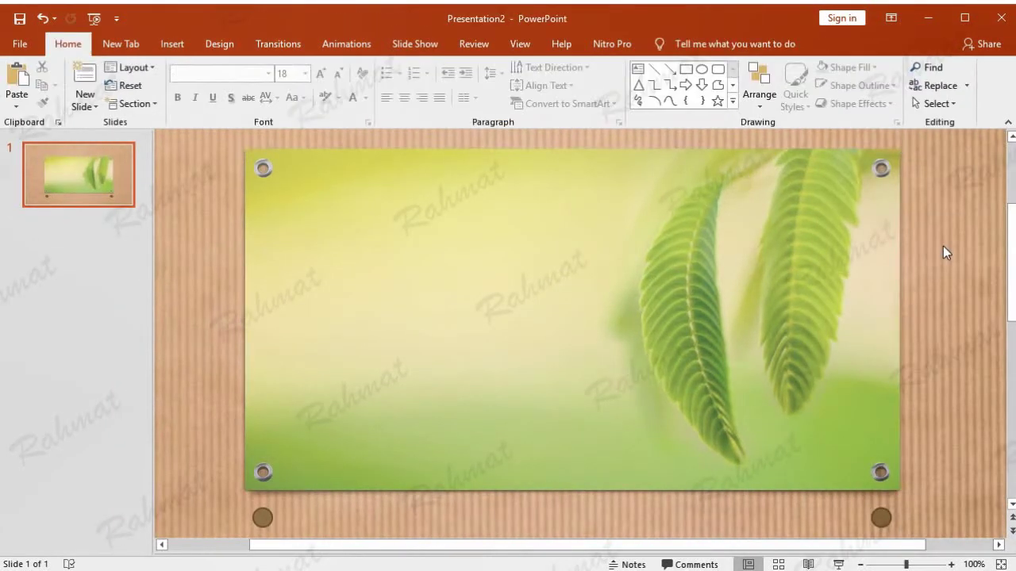
Draw a rectangle bar near the top of the leaf picture.
{"action": "left_click", "coordinate": [171, 44]}
{"action": "left_click", "coordinate": [236, 106]}
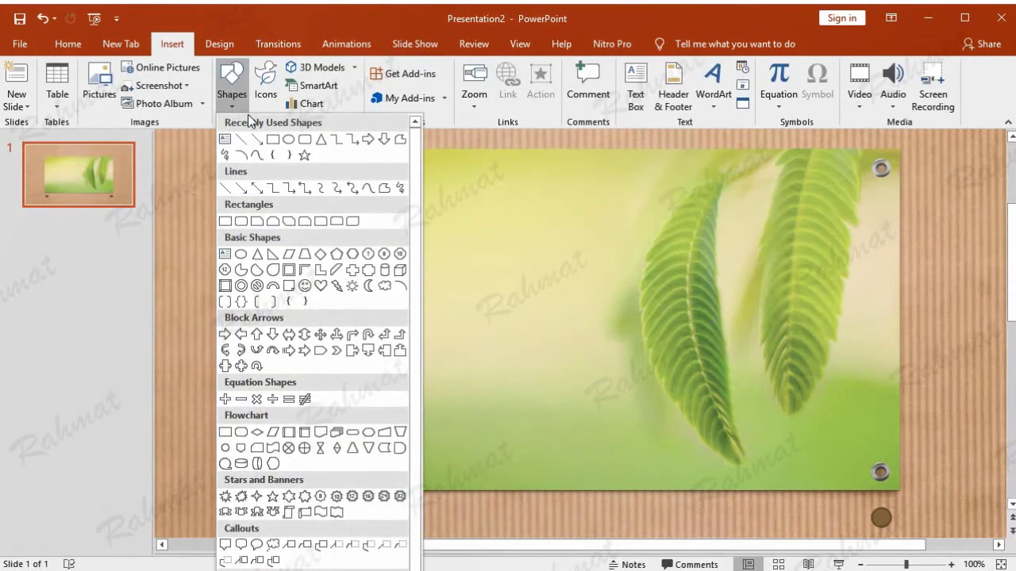
{"action": "left_click", "coordinate": [225, 221]}
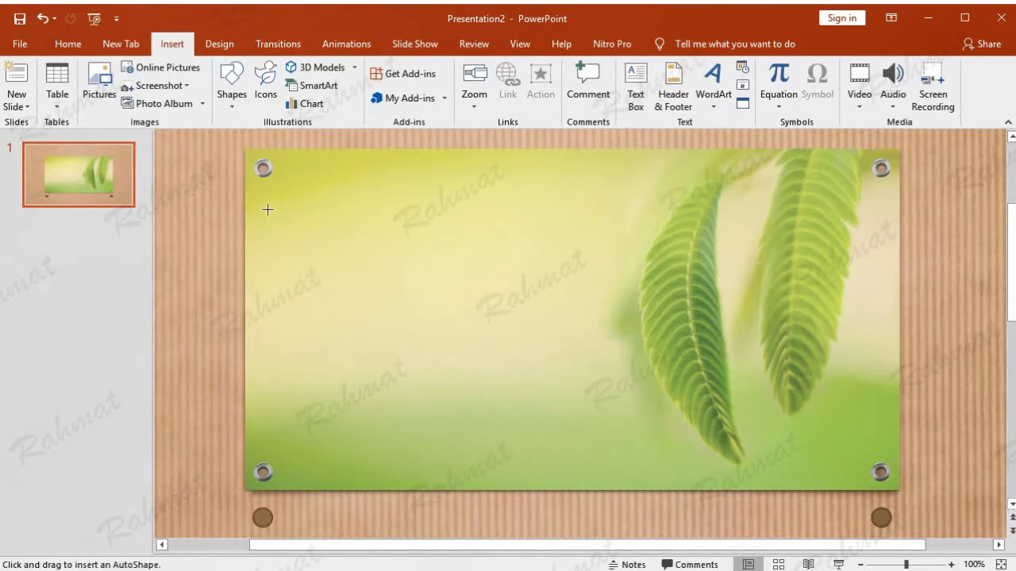
{"action": "left_click_drag", "start_coordinate": [260, 211], "coordinate": [717, 260]}
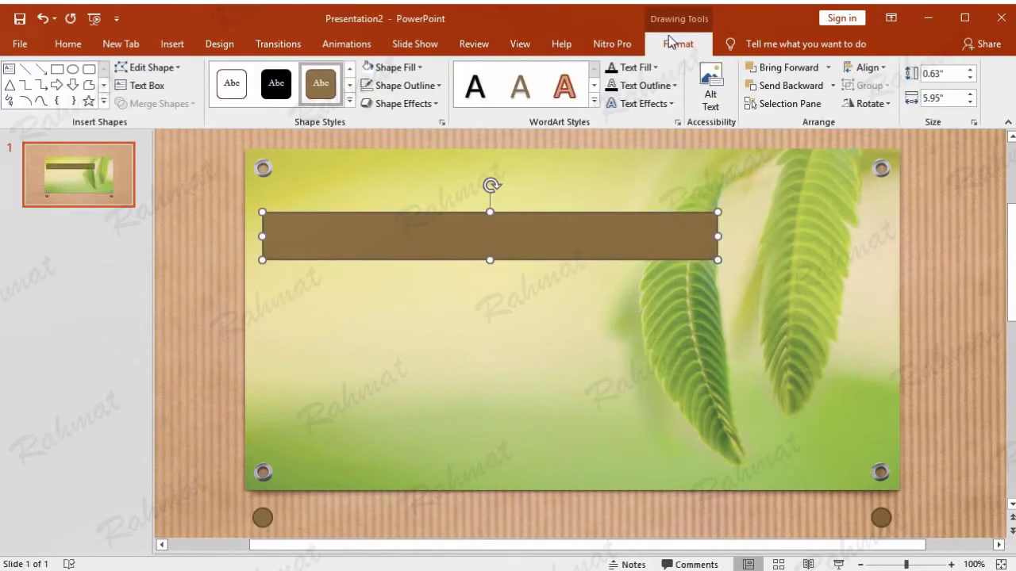
{"action": "left_click", "coordinate": [949, 78]}
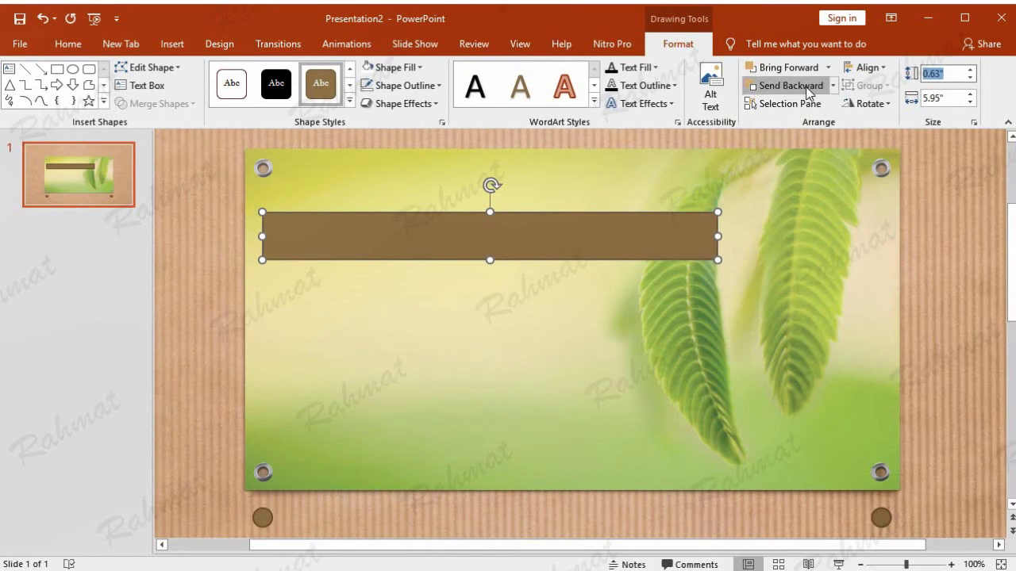
Place the bar at the picture's top-left, stretch it full width and make it slightly thinner.
{"action": "left_click_drag", "start_coordinate": [550, 250], "coordinate": [595, 247]}
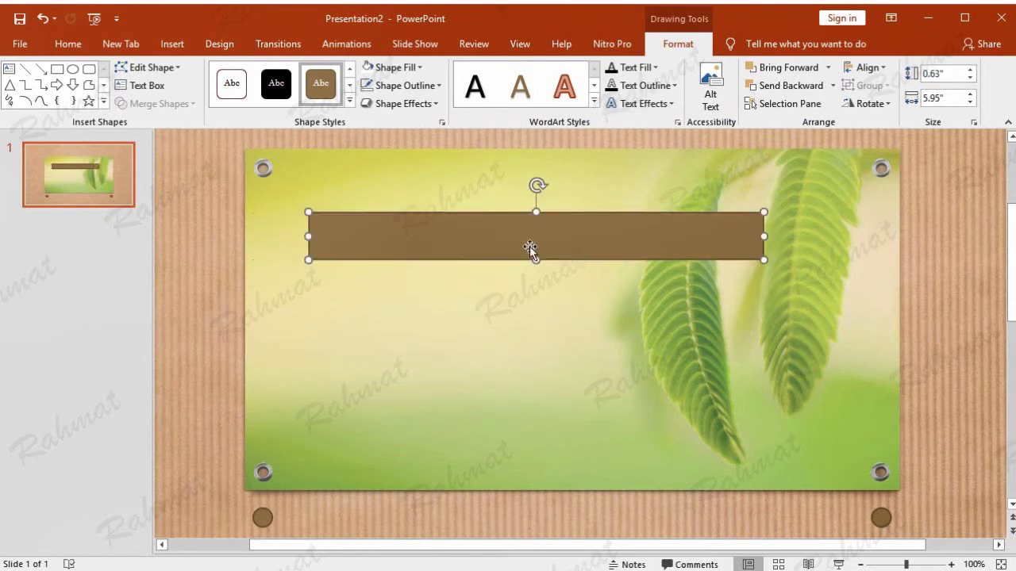
{"action": "left_click_drag", "start_coordinate": [511, 252], "coordinate": [449, 184]}
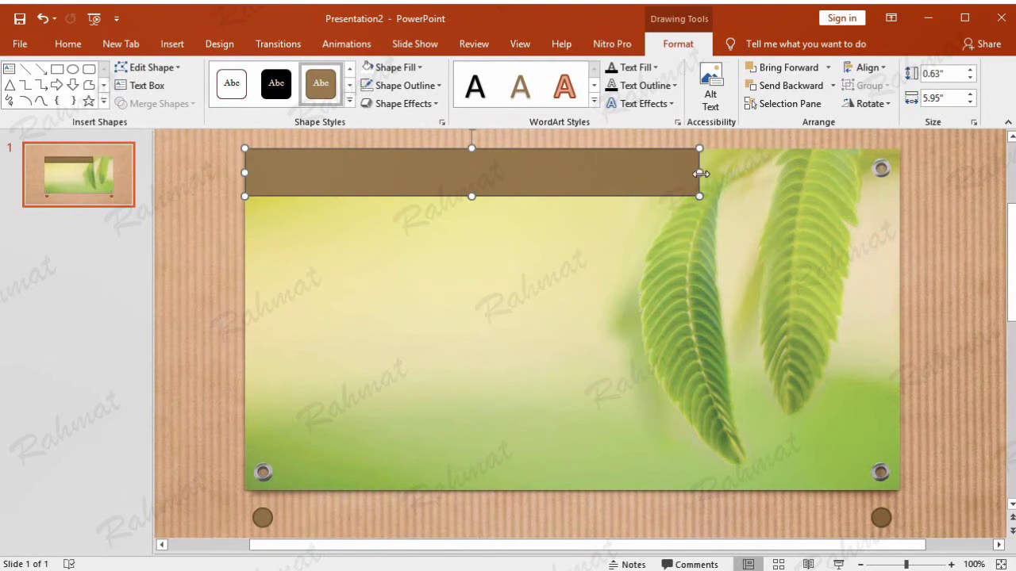
{"action": "left_click_drag", "start_coordinate": [699, 172], "coordinate": [902, 192]}
{"action": "left_click_drag", "start_coordinate": [572, 196], "coordinate": [570, 189]}
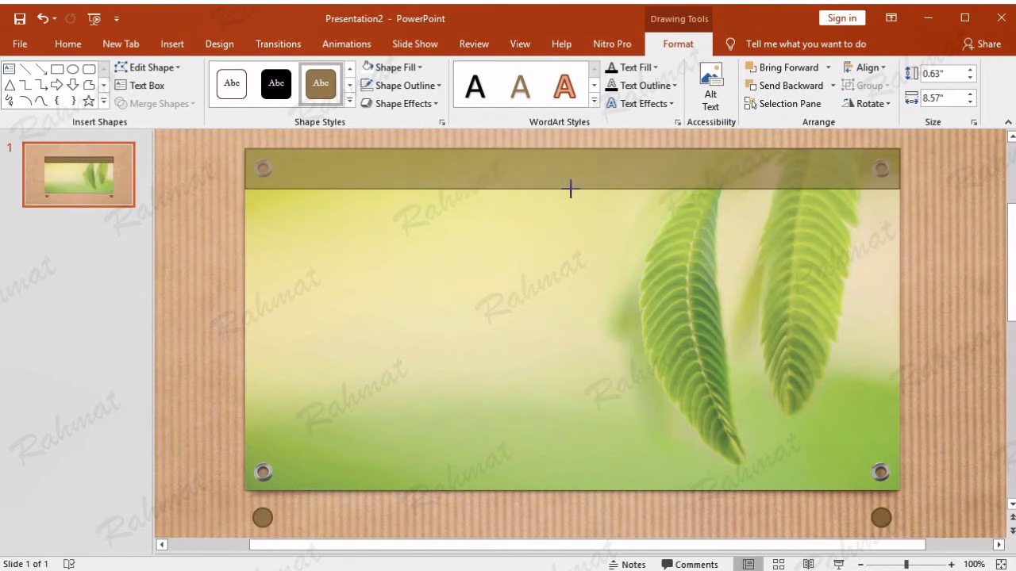
{"action": "left_click_drag", "start_coordinate": [571, 189], "coordinate": [572, 189]}
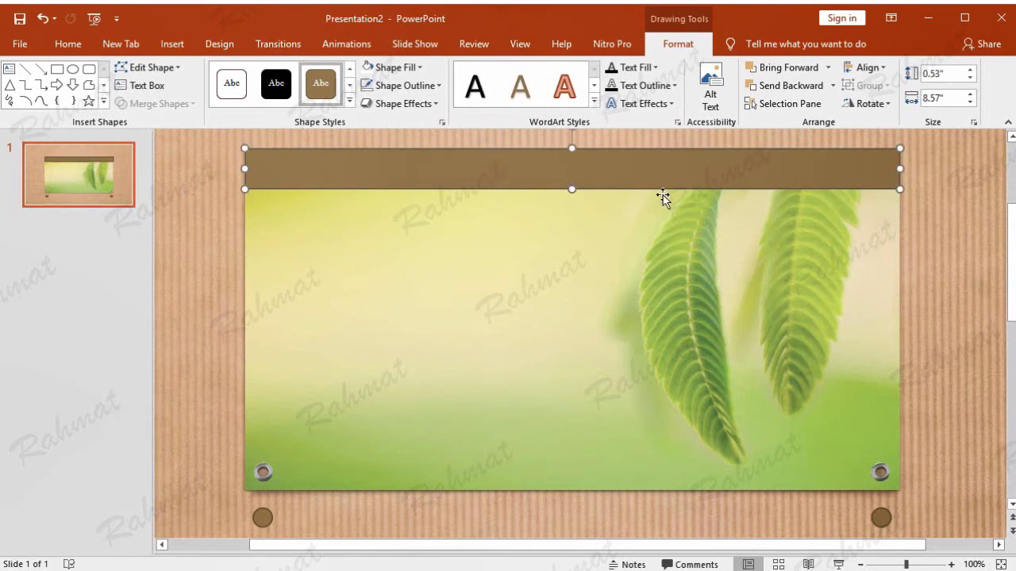
{"action": "left_click", "coordinate": [945, 207]}
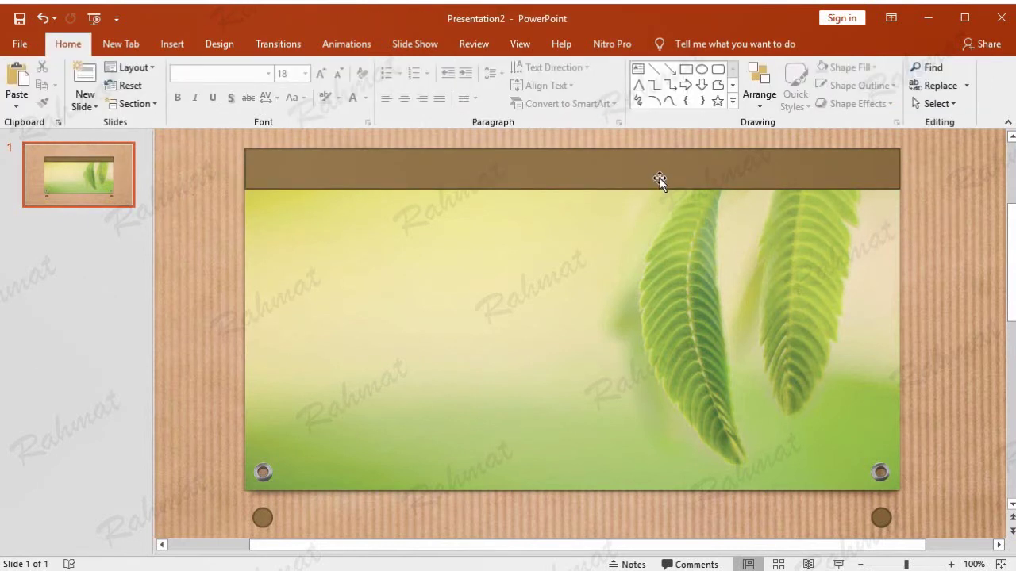
Move the brown bar down to the picture's middle and recolour it dark orange-red.
{"action": "left_click", "coordinate": [377, 175]}
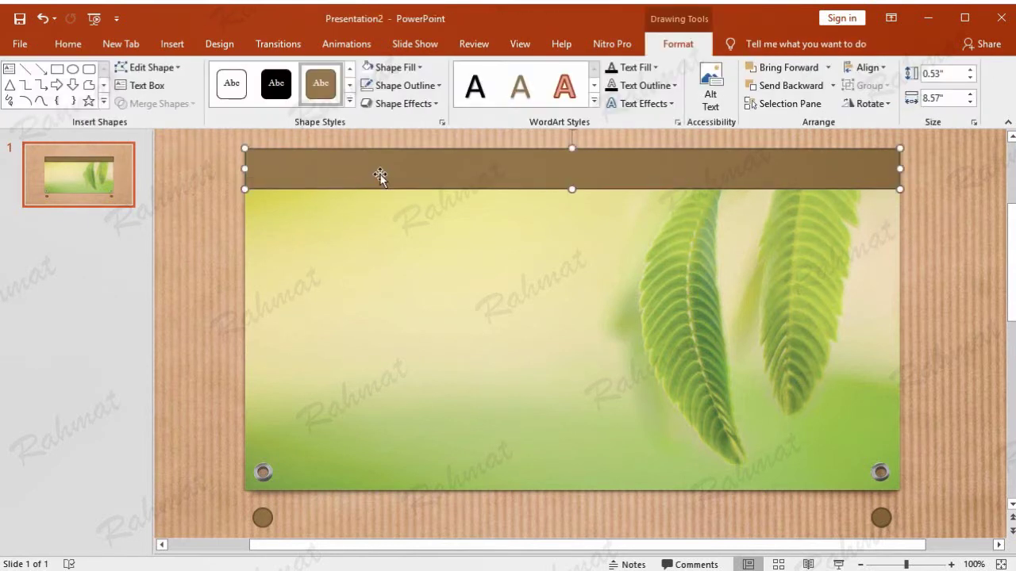
{"action": "left_click", "coordinate": [260, 521]}
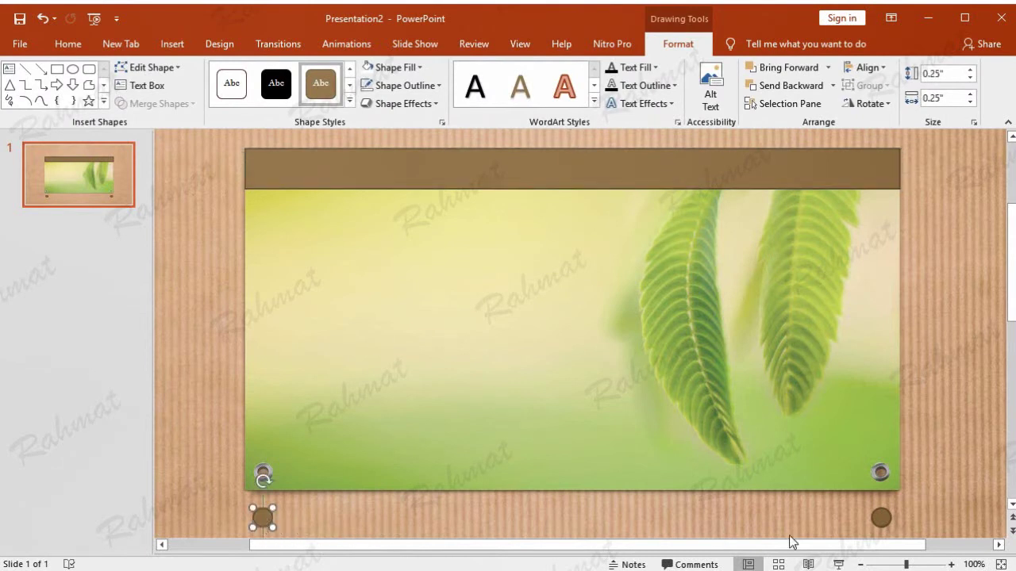
{"action": "left_click", "coordinate": [882, 517], "text": "shift"}
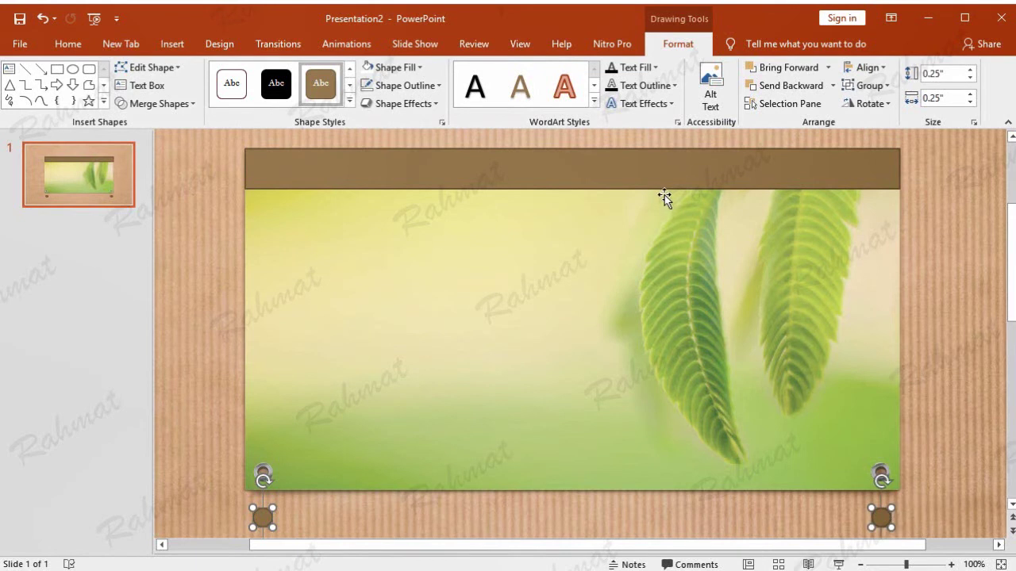
{"action": "left_click_drag", "start_coordinate": [716, 164], "coordinate": [717, 262]}
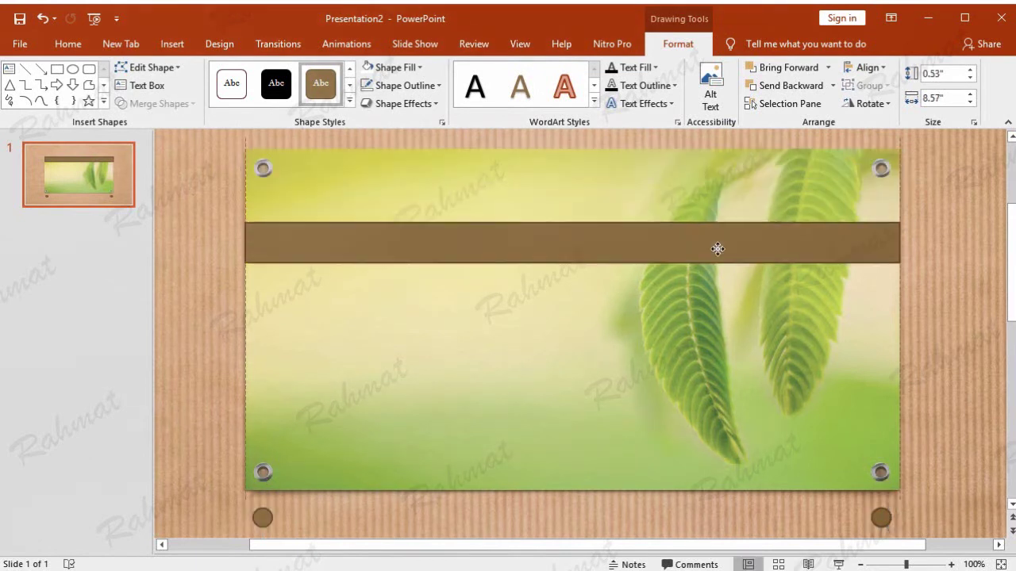
{"action": "left_click", "coordinate": [385, 67]}
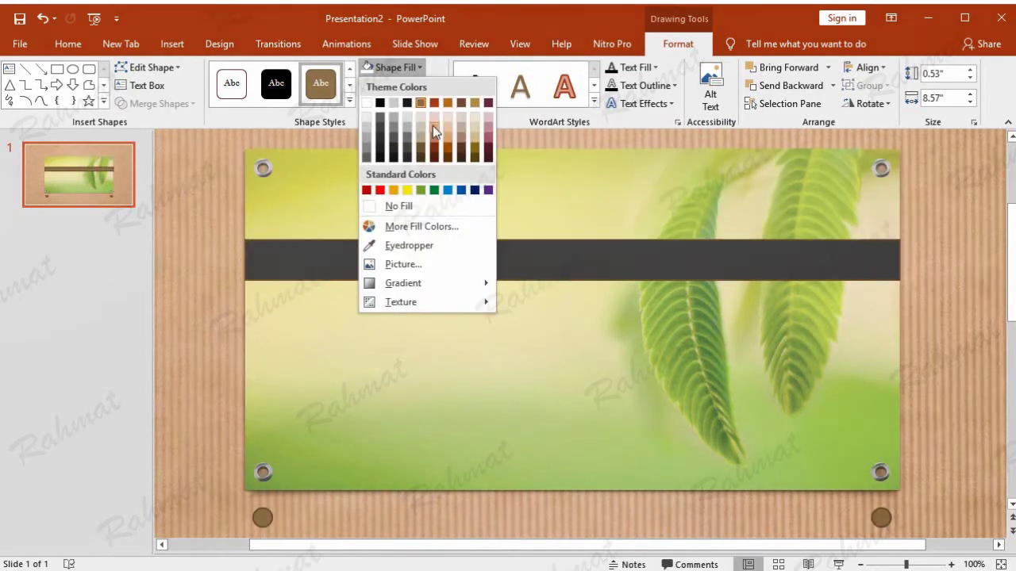
{"action": "left_click", "coordinate": [436, 103]}
Move both bottom brown circles up over the top-corner pins and raise the red bar.
{"action": "left_click", "coordinate": [263, 518]}
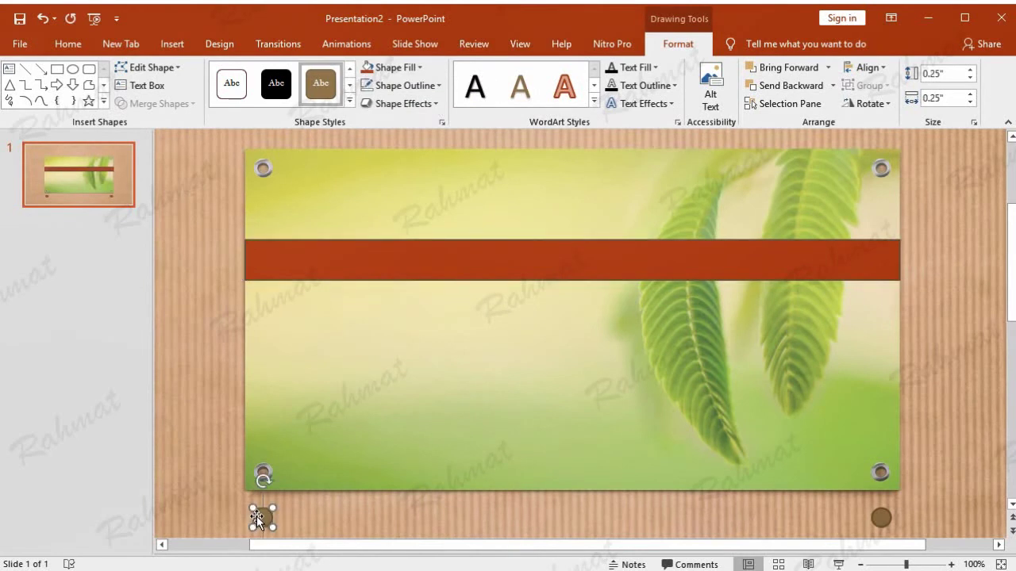
{"action": "left_click", "coordinate": [879, 512], "text": "shift"}
{"action": "left_click_drag", "start_coordinate": [878, 512], "coordinate": [880, 167]}
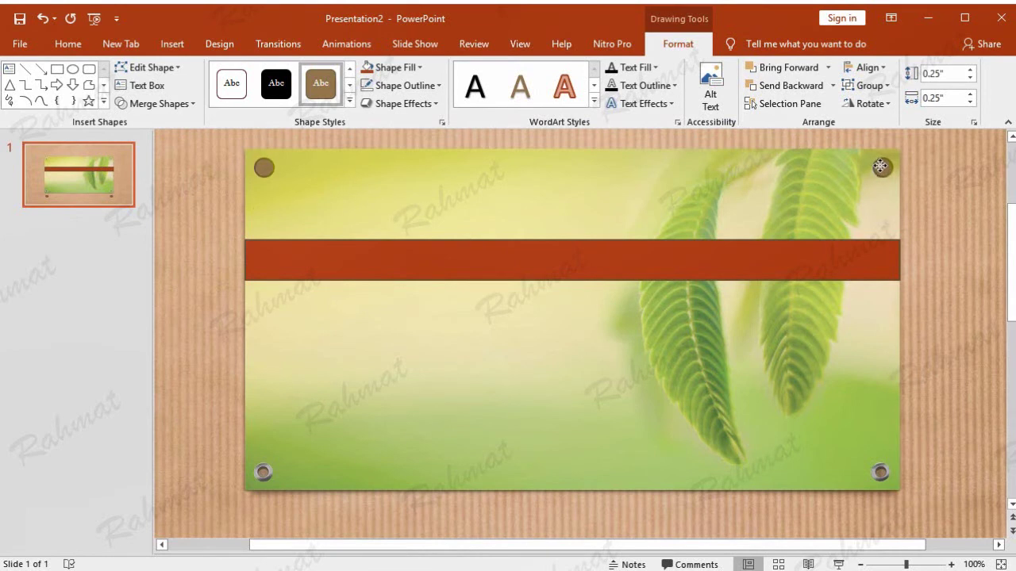
{"action": "left_click_drag", "start_coordinate": [880, 166], "coordinate": [881, 167]}
{"action": "left_click", "coordinate": [988, 242]}
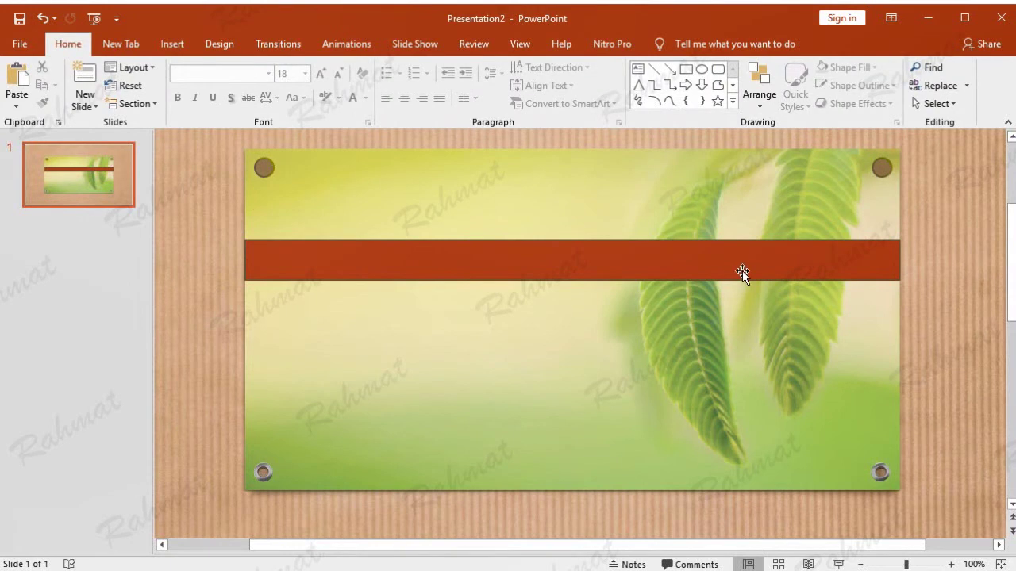
{"action": "mouse_move", "coordinate": [743, 266]}
{"action": "left_mouse_down"}
{"action": "mouse_move", "coordinate": [751, 216]}
{"action": "mouse_move", "coordinate": [750, 225]}
{"action": "left_mouse_up"}
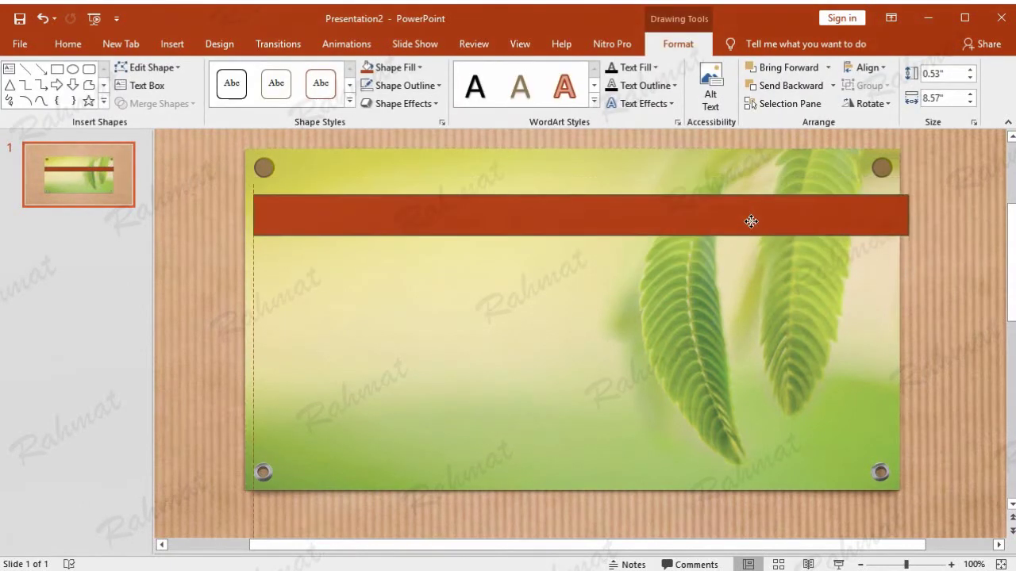
{"action": "left_click", "coordinate": [873, 168]}
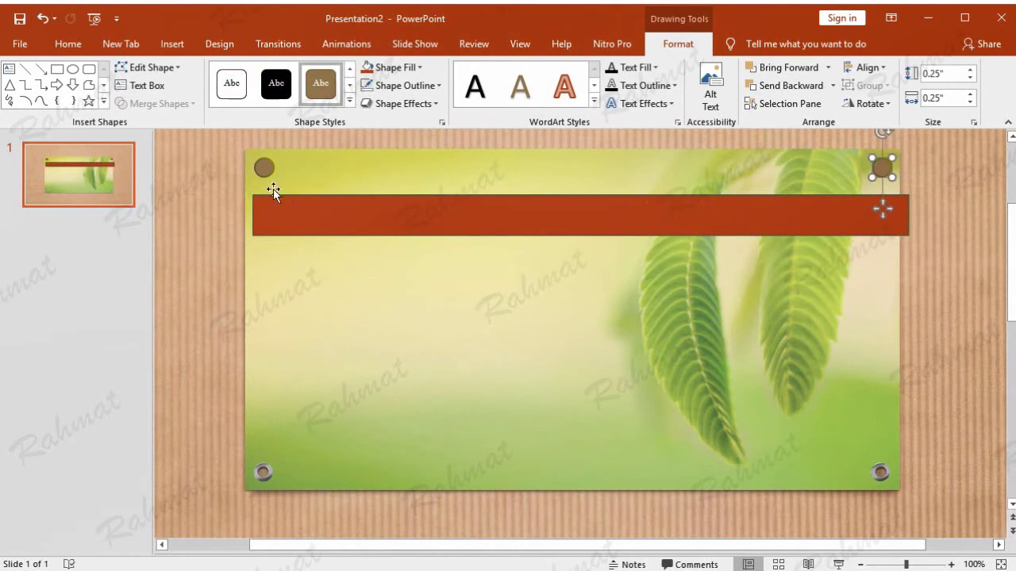
Bring both top brown circles in front of the red bar.
{"action": "left_click", "coordinate": [265, 166], "text": "shift"}
{"action": "right_click", "coordinate": [268, 167]}
{"action": "mouse_move", "coordinate": [326, 276]}
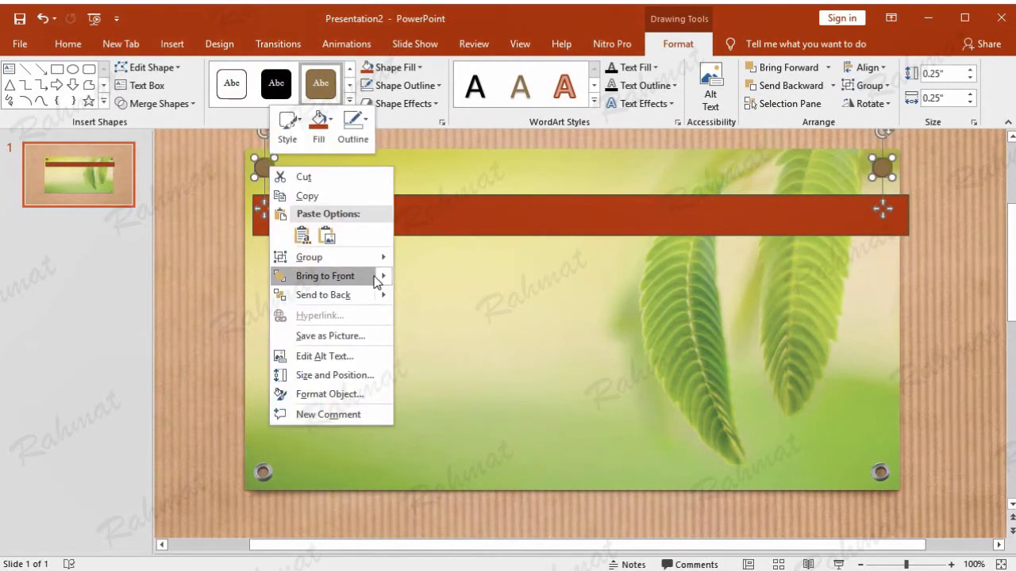
{"action": "left_click", "coordinate": [416, 274]}
Move the red bar up to the slide's top edge and give it no outline.
{"action": "left_click_drag", "start_coordinate": [511, 210], "coordinate": [504, 166]}
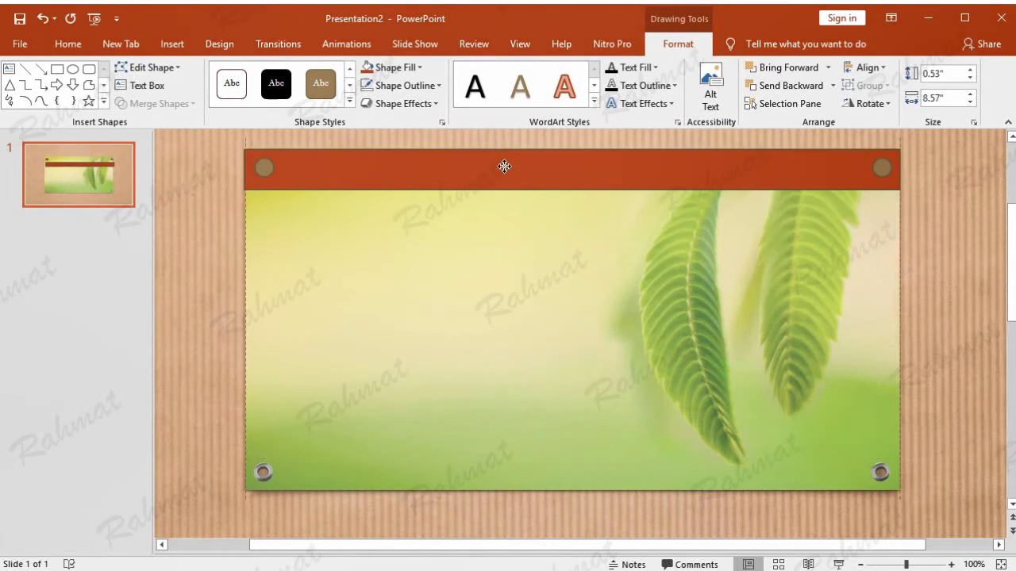
{"action": "left_click", "coordinate": [434, 87]}
{"action": "left_click", "coordinate": [424, 220]}
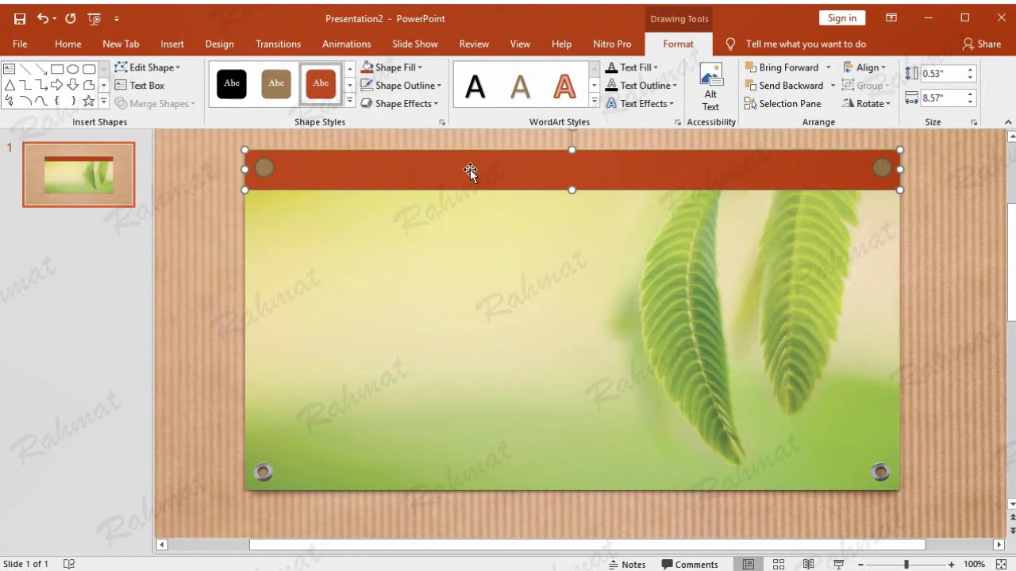
{"action": "left_click", "coordinate": [922, 216]}
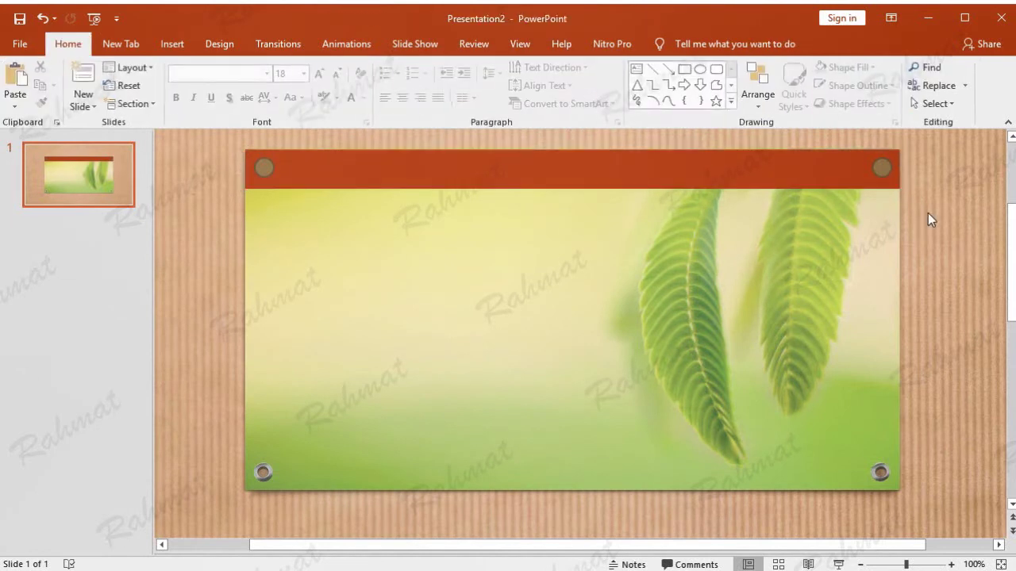
{"action": "left_click", "coordinate": [577, 167]}
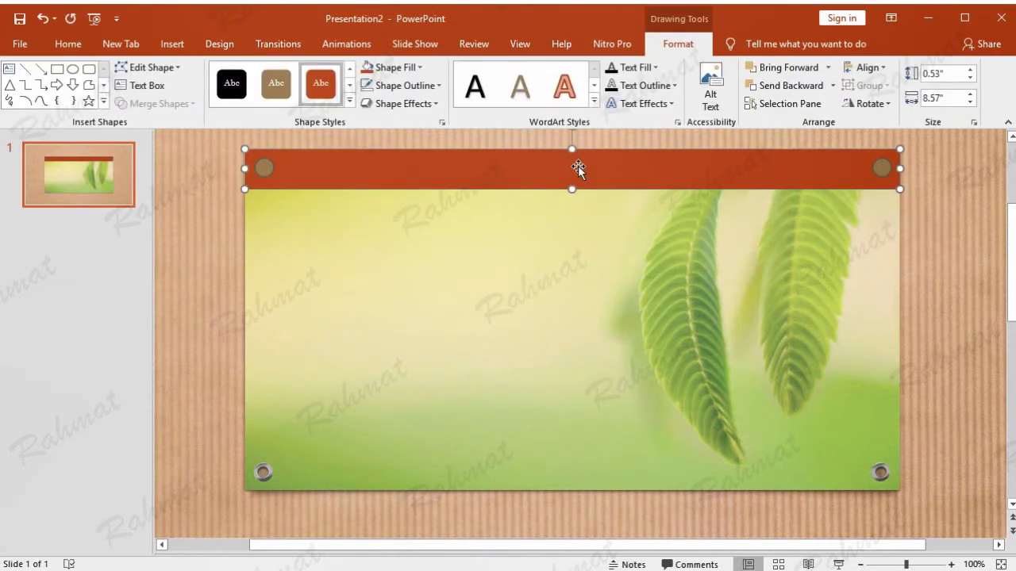
{"action": "left_click", "coordinate": [921, 222]}
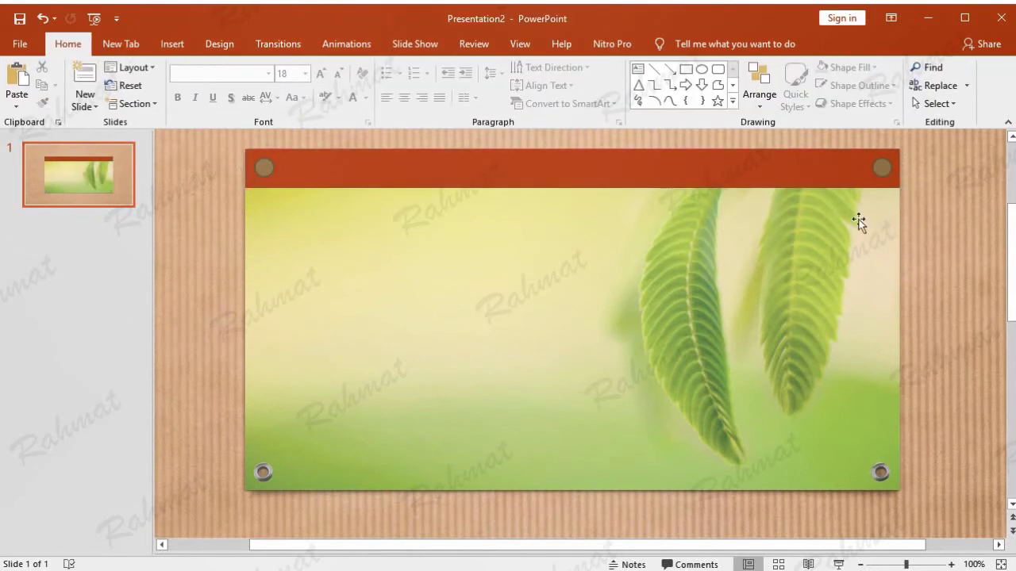
{"action": "left_click", "coordinate": [295, 150]}
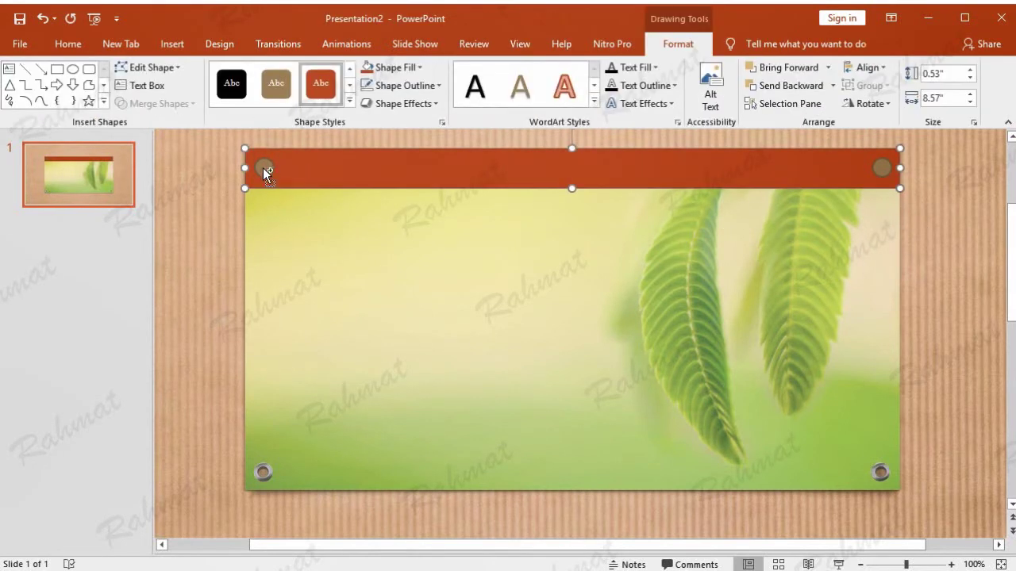
Select the red bar and both brown circles and apply Merge Shapes > Combine.
{"action": "left_click", "coordinate": [264, 170], "text": "shift"}
{"action": "left_click", "coordinate": [881, 169], "text": "shift"}
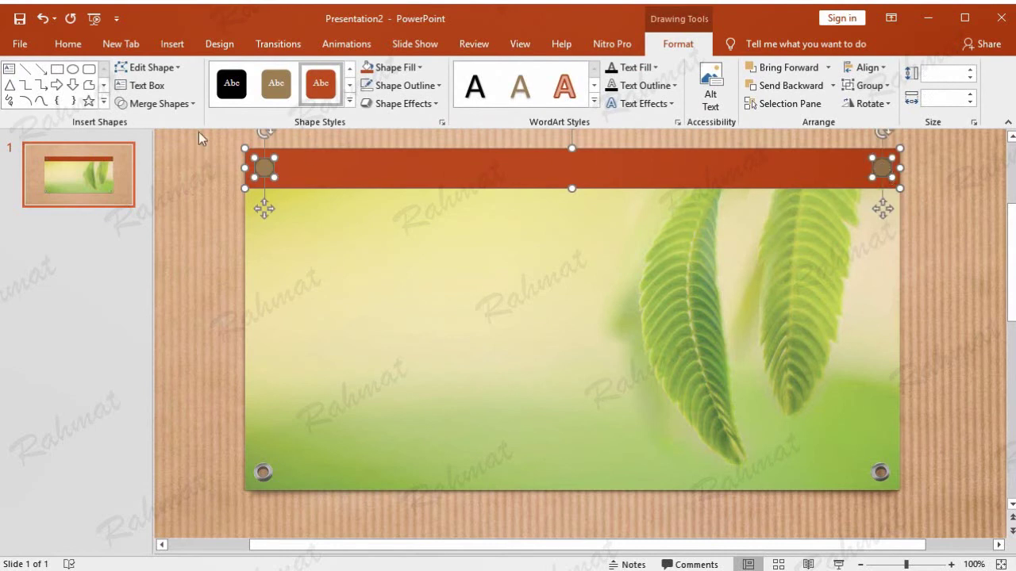
{"action": "left_click", "coordinate": [120, 45]}
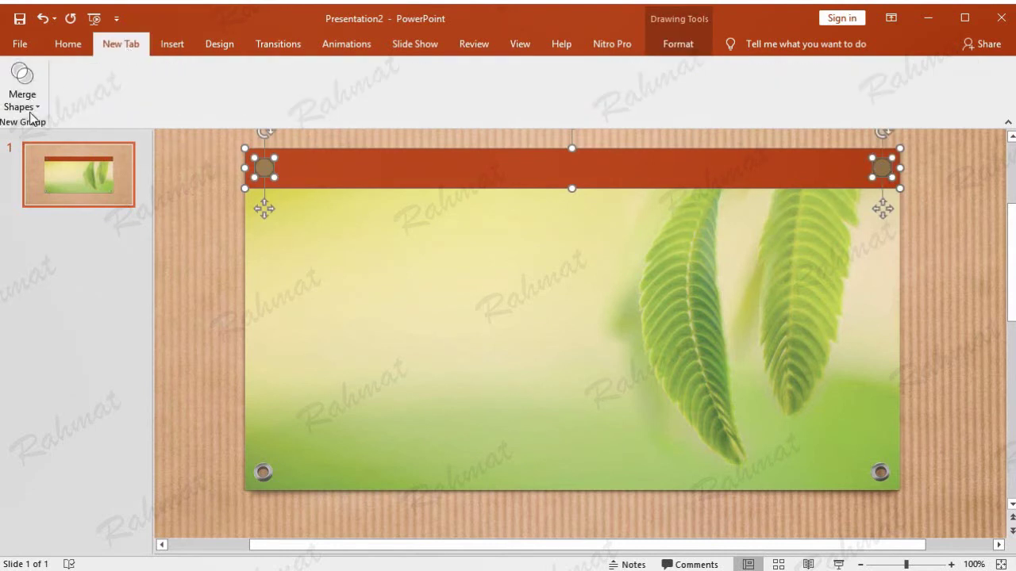
{"action": "left_click", "coordinate": [23, 101]}
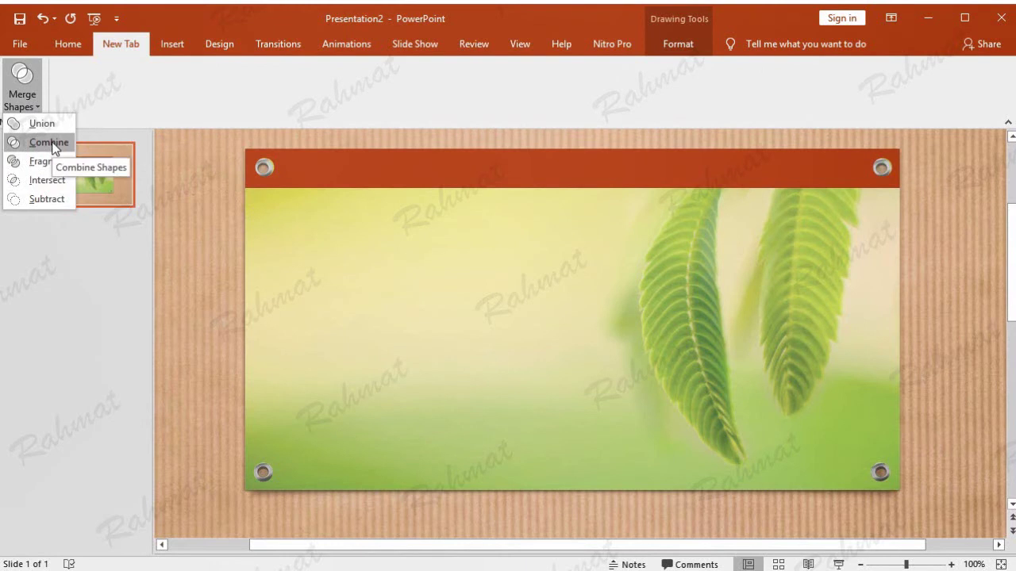
{"action": "left_click", "coordinate": [52, 144]}
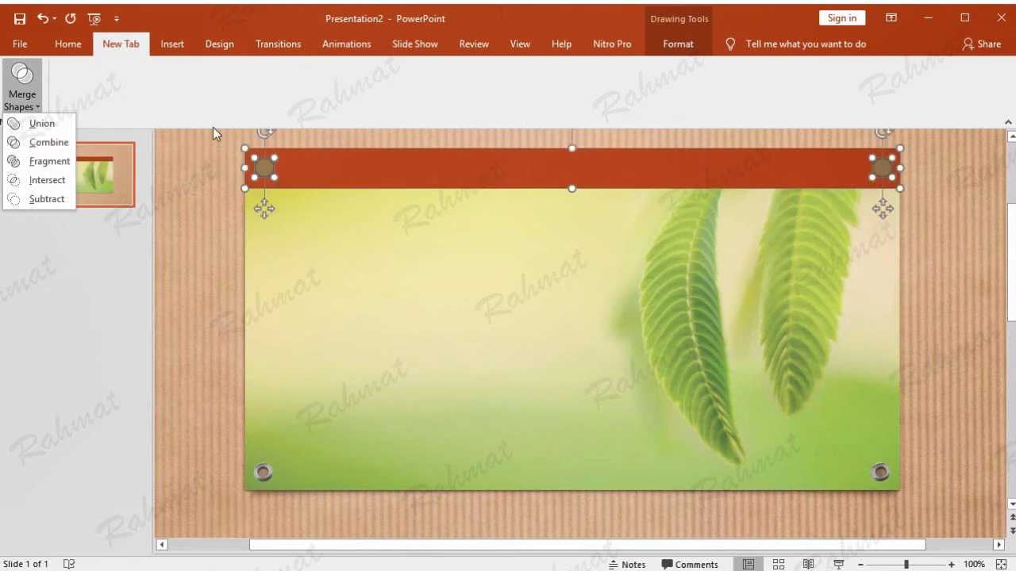
Drag the red bar down the slide and nudge the top-left circle lower.
{"action": "left_click", "coordinate": [473, 140]}
{"action": "left_click", "coordinate": [517, 171]}
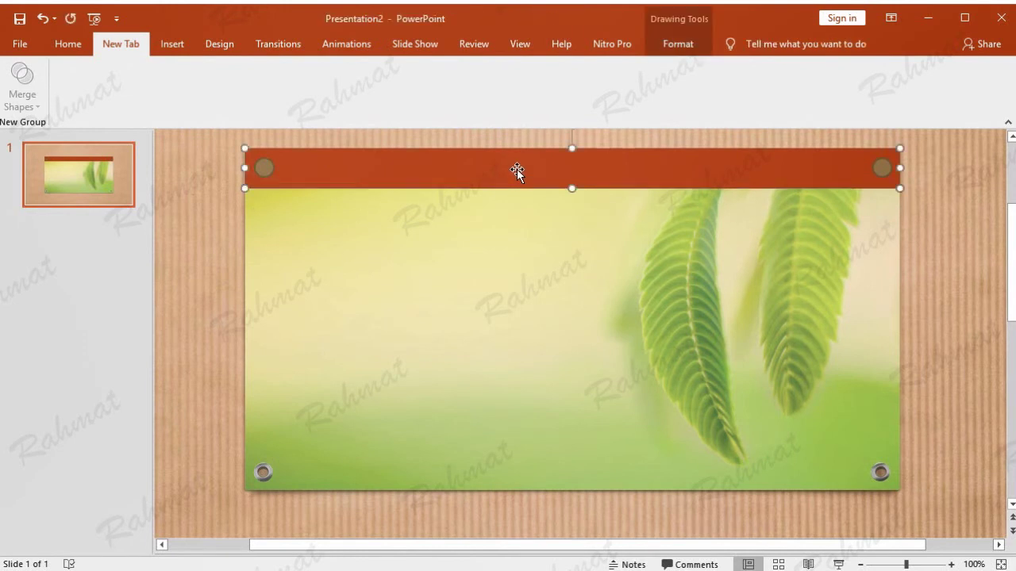
{"action": "left_click_drag", "start_coordinate": [517, 172], "coordinate": [516, 244]}
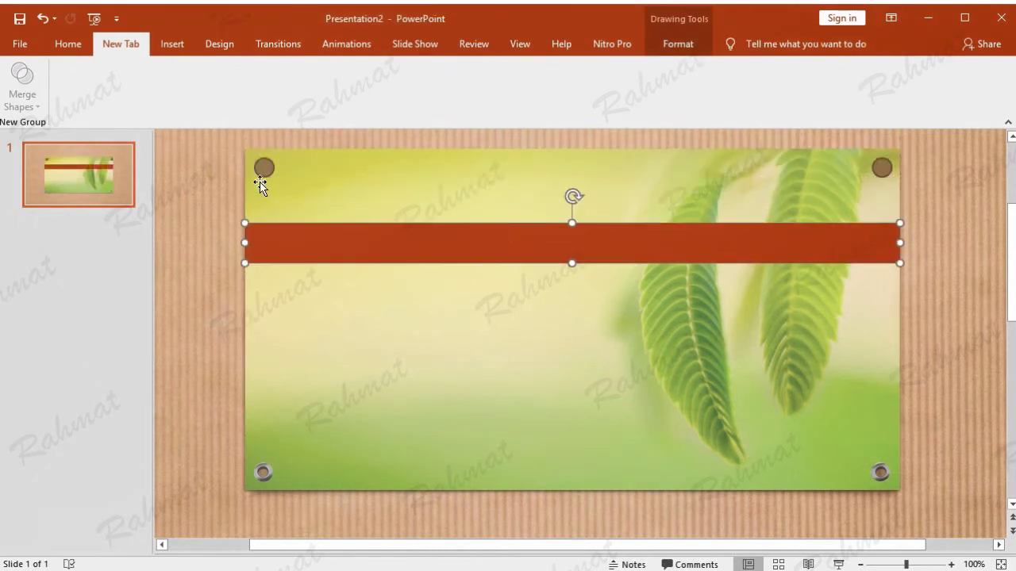
{"action": "left_click_drag", "start_coordinate": [264, 167], "coordinate": [264, 190]}
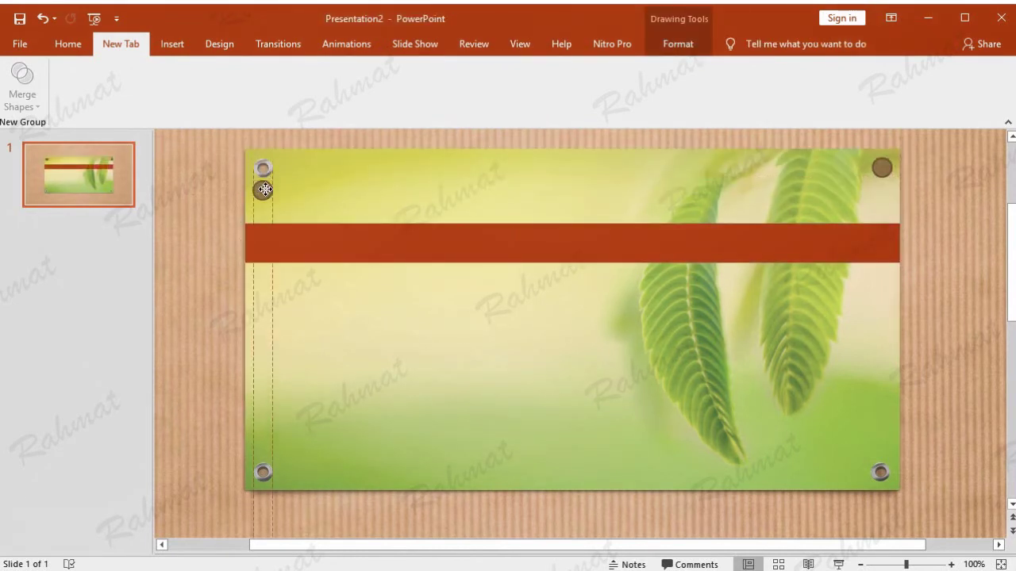
Return the top-left circle to its corner and move the red bar back to the top edge.
{"action": "left_click_drag", "start_coordinate": [264, 190], "coordinate": [268, 170]}
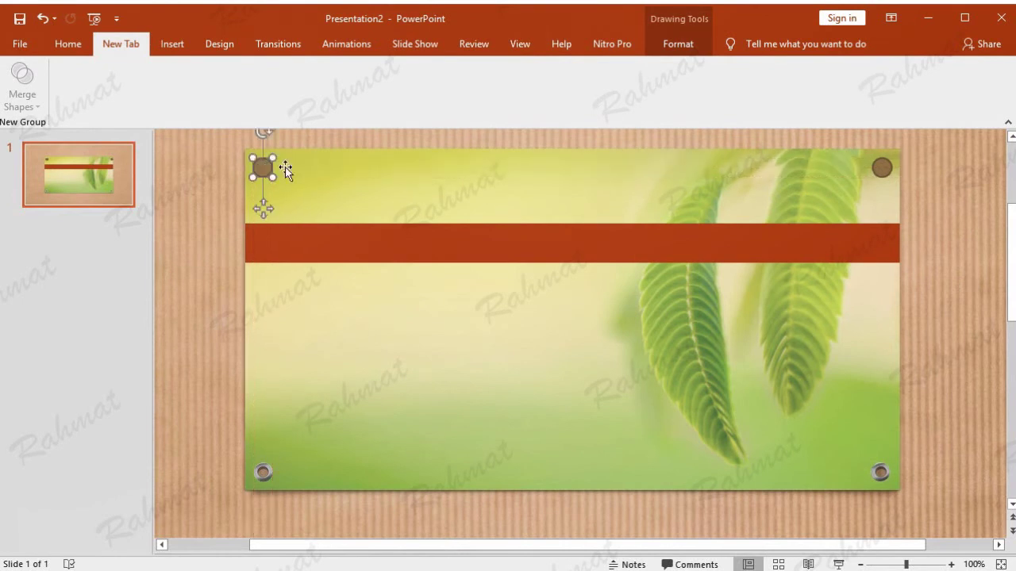
{"action": "left_click_drag", "start_coordinate": [882, 169], "coordinate": [883, 169]}
{"action": "left_click_drag", "start_coordinate": [759, 243], "coordinate": [758, 166]}
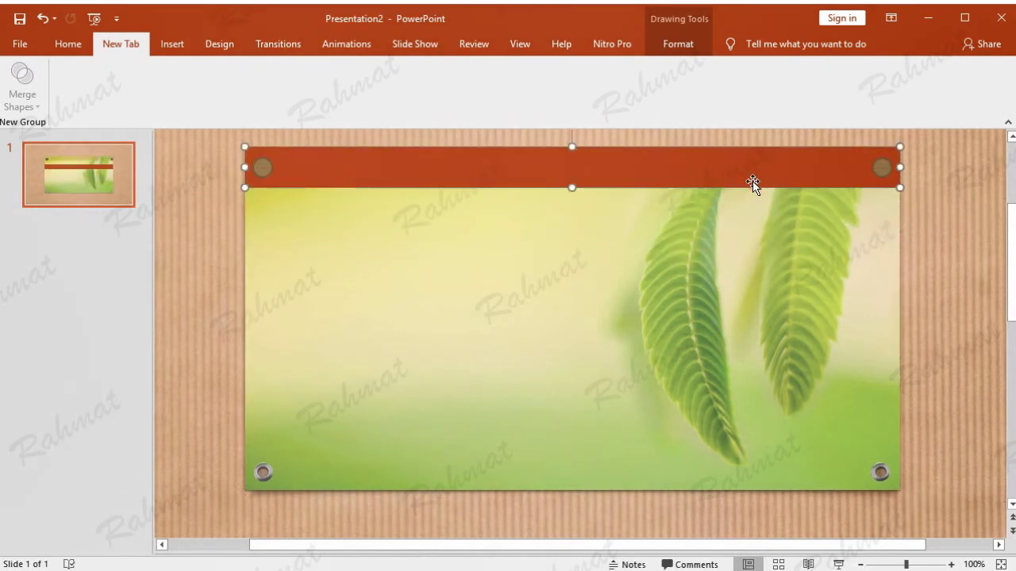
Combine the bar with both circles to punch them out as holes.
{"action": "left_click", "coordinate": [262, 167], "text": "shift"}
{"action": "left_click", "coordinate": [883, 169], "text": "shift"}
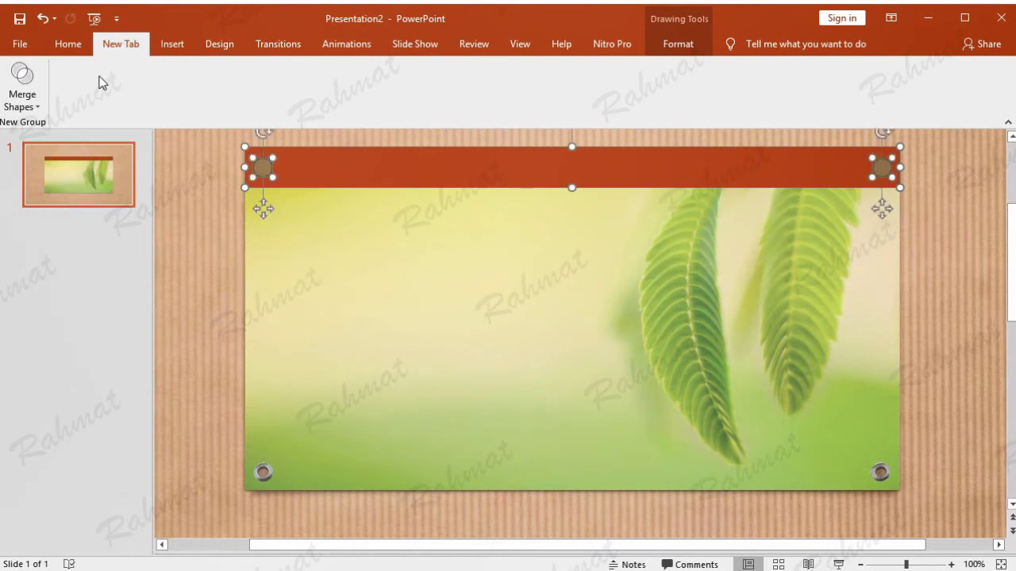
{"action": "left_click", "coordinate": [23, 93]}
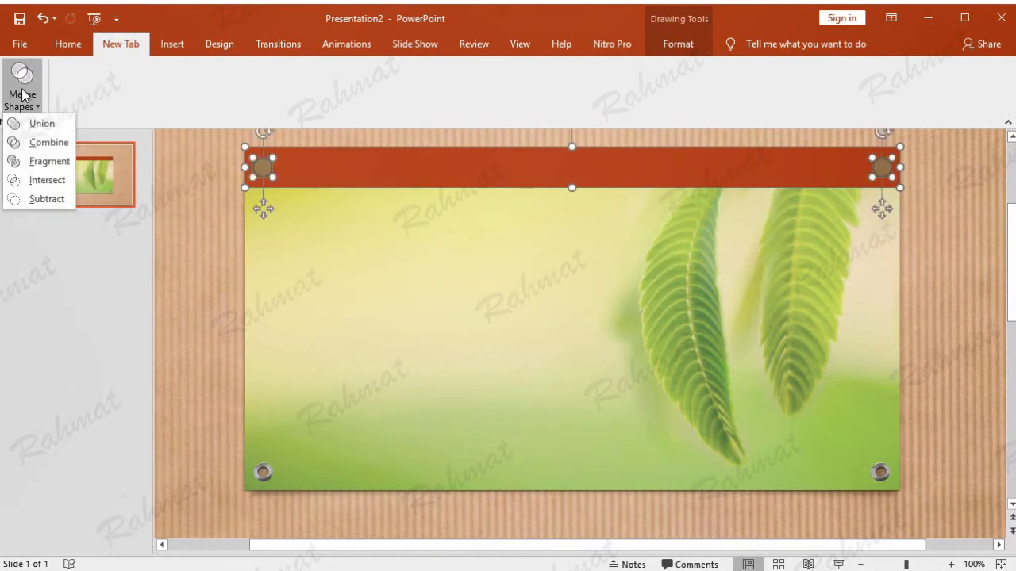
{"action": "left_click", "coordinate": [41, 147]}
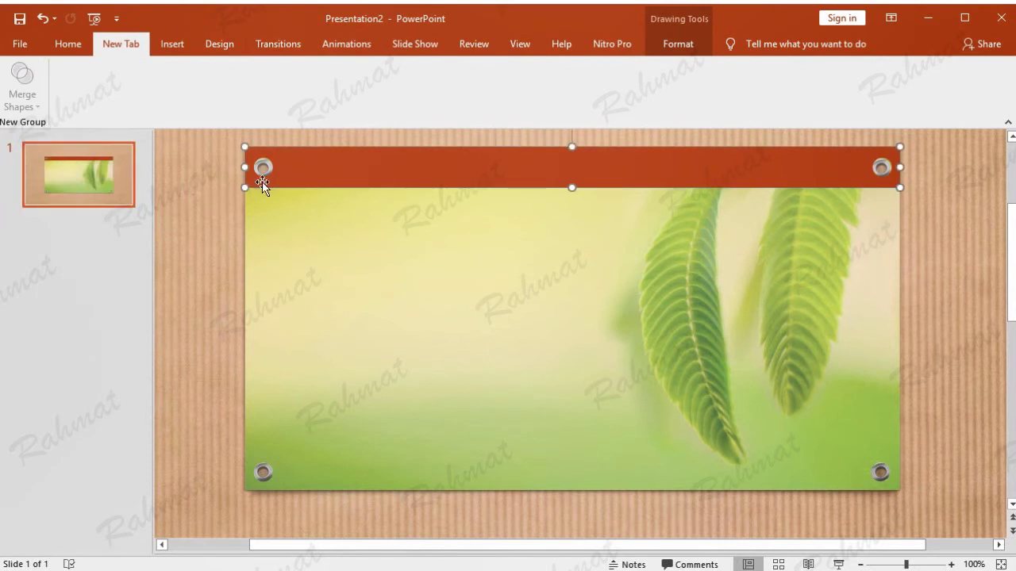
Fill the top bar with the custom green RGB 151, 193, 97.
{"action": "left_click", "coordinate": [681, 46]}
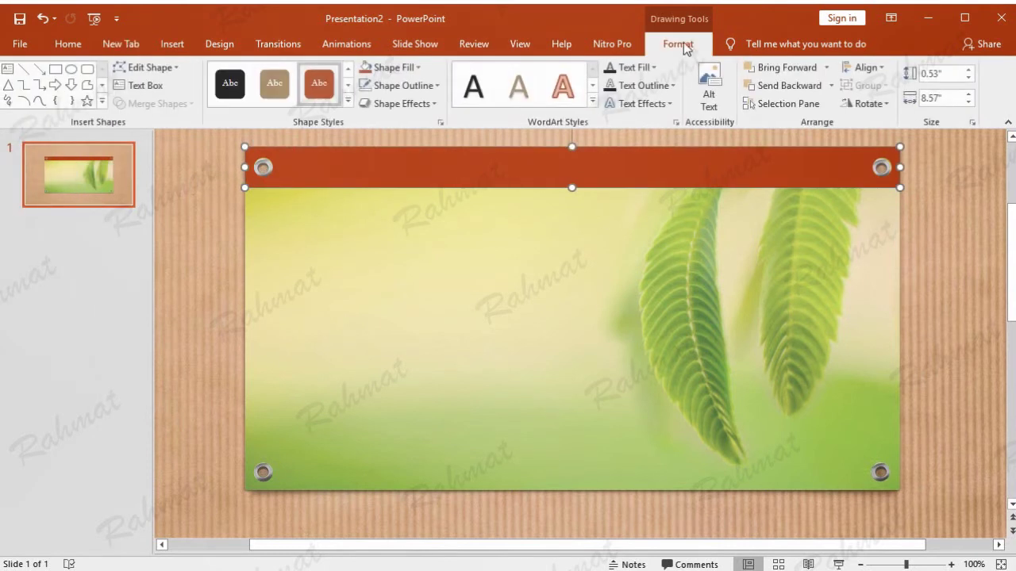
{"action": "left_click", "coordinate": [392, 67]}
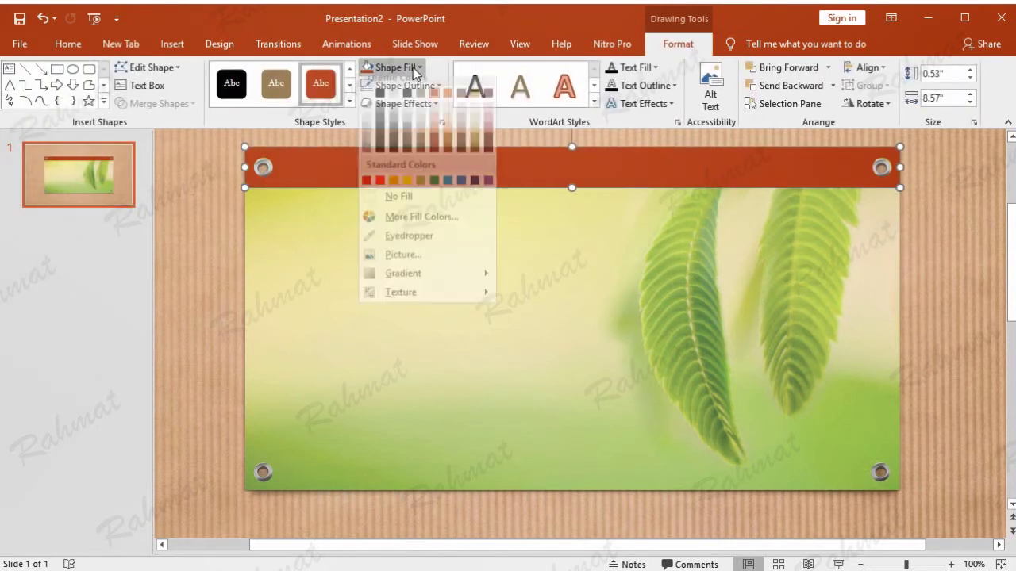
{"action": "left_click", "coordinate": [427, 228]}
{"action": "left_click_drag", "start_coordinate": [358, 436], "coordinate": [298, 426]}
{"action": "type", "text": "151"}
{"action": "left_click_drag", "start_coordinate": [358, 455], "coordinate": [297, 452]}
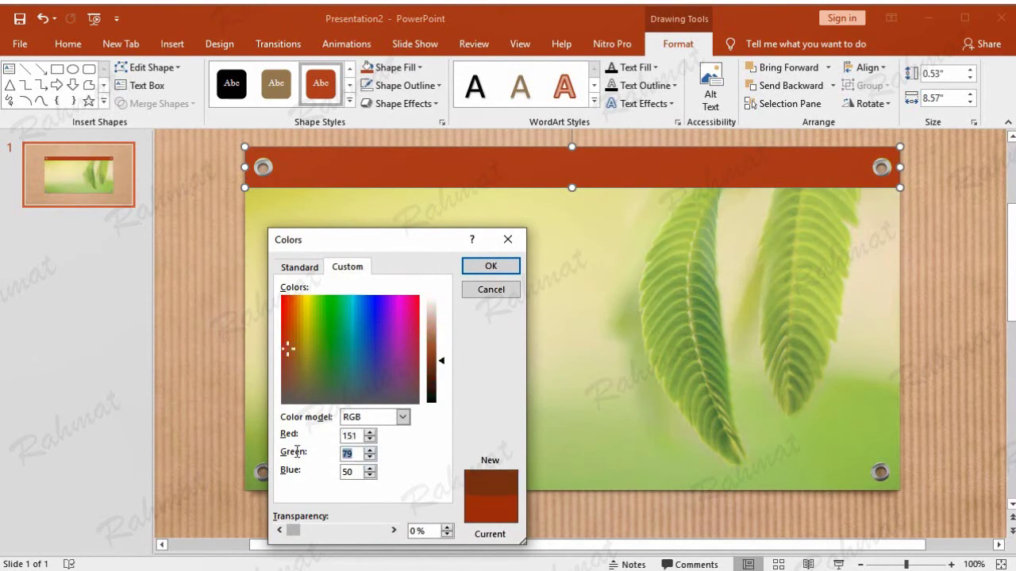
{"action": "type", "text": "1"}
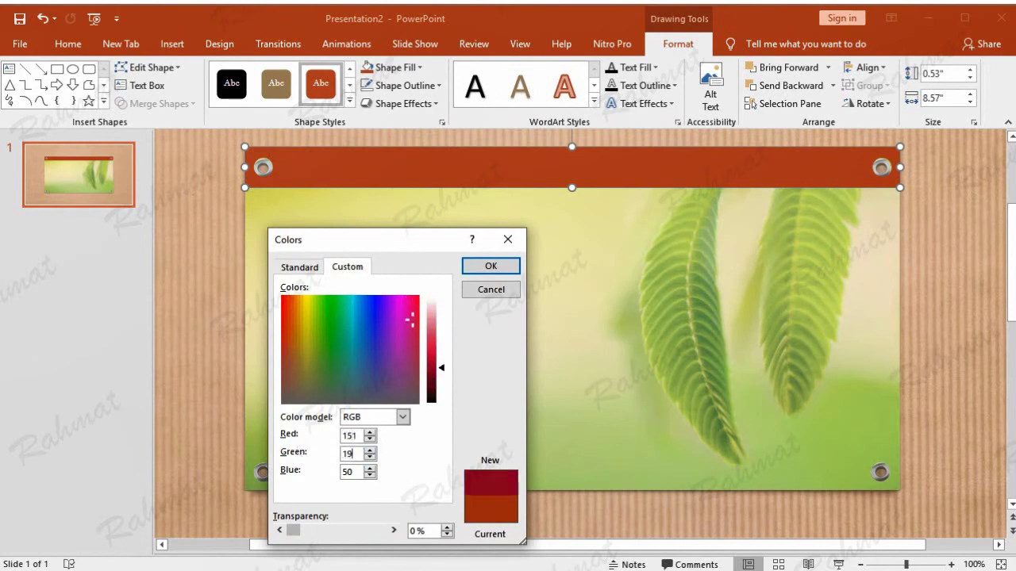
{"action": "type", "text": "3"}
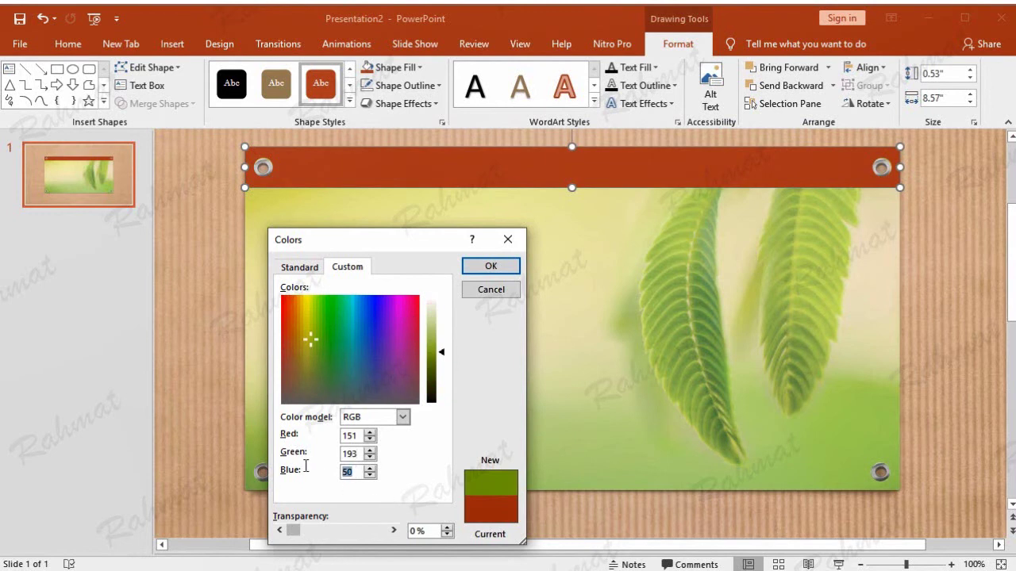
{"action": "type", "text": "97"}
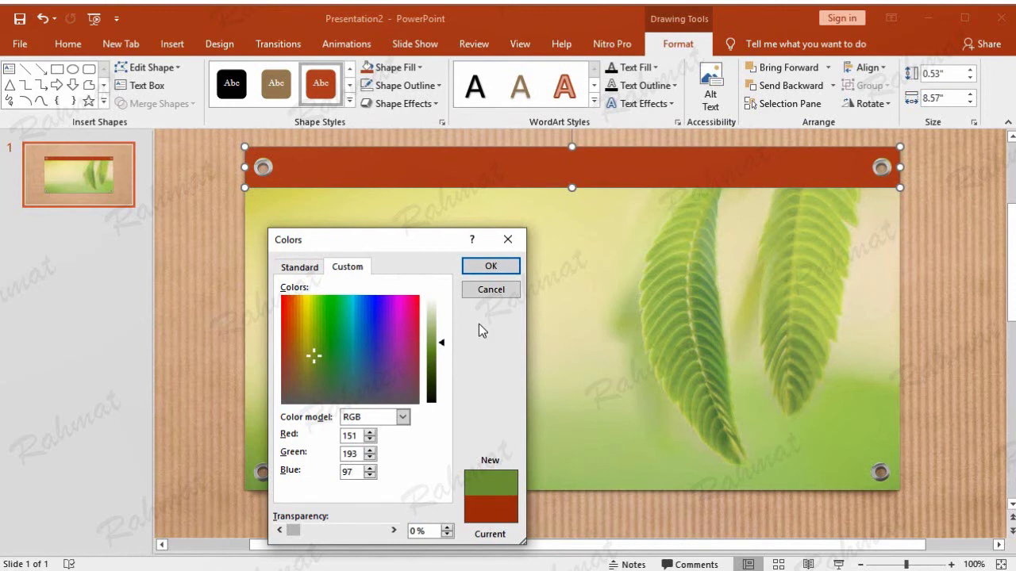
{"action": "left_click", "coordinate": [487, 267]}
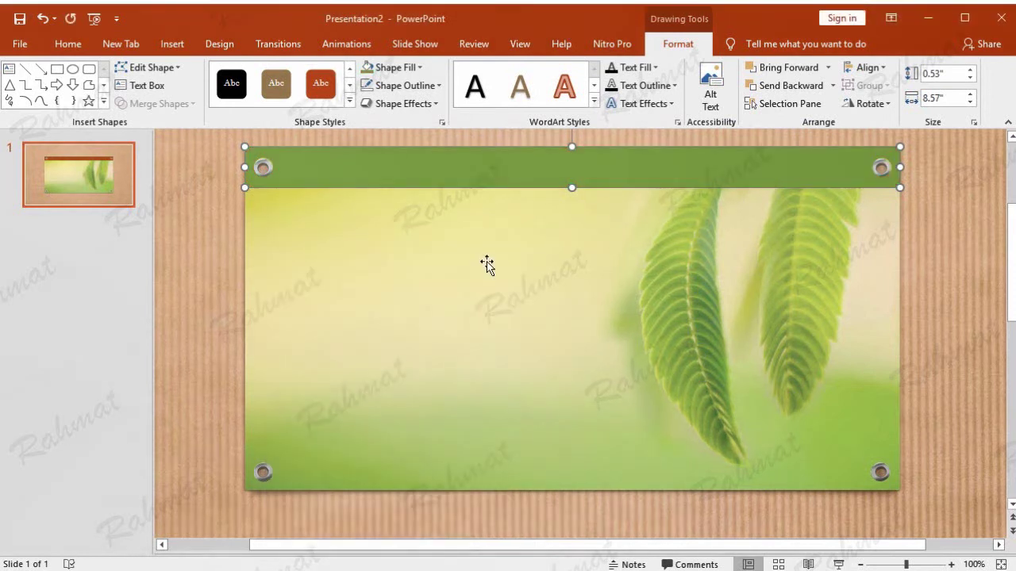
{"action": "left_click", "coordinate": [936, 252]}
{"action": "double_click", "coordinate": [515, 169]}
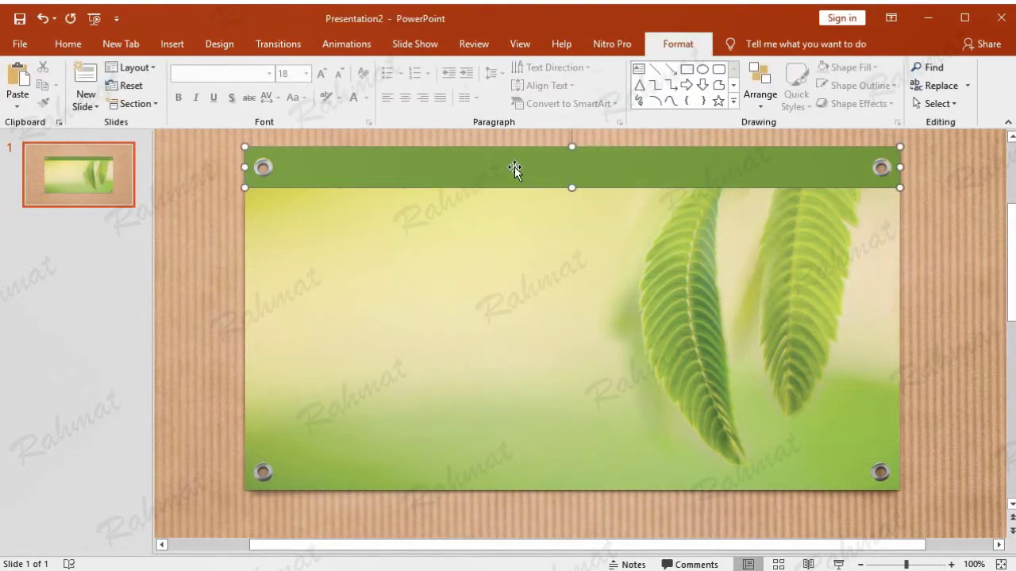
{"action": "left_click", "coordinate": [73, 46]}
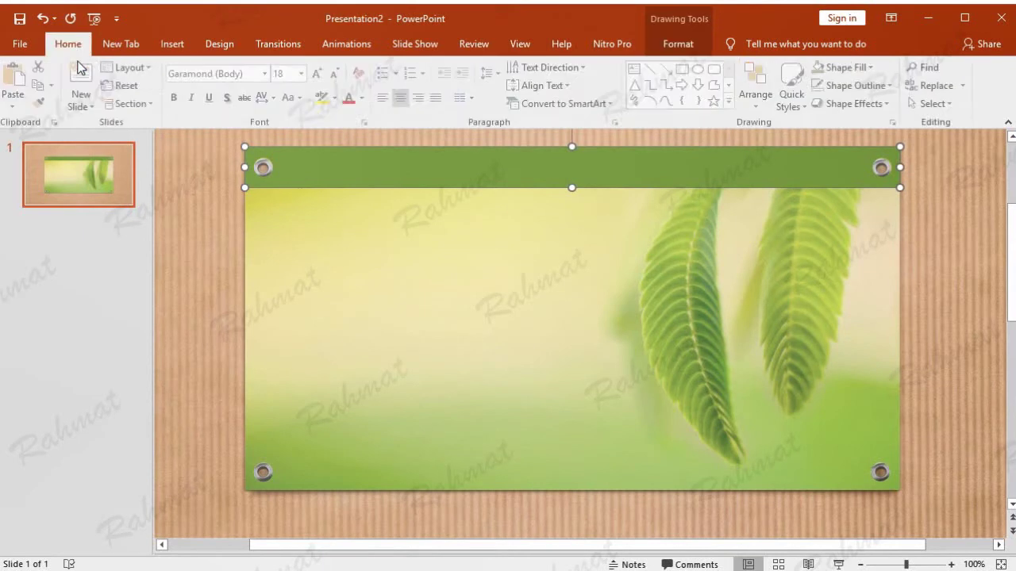
{"action": "left_click", "coordinate": [42, 85]}
{"action": "left_click", "coordinate": [16, 79]}
{"action": "left_click_drag", "start_coordinate": [450, 179], "coordinate": [464, 472]}
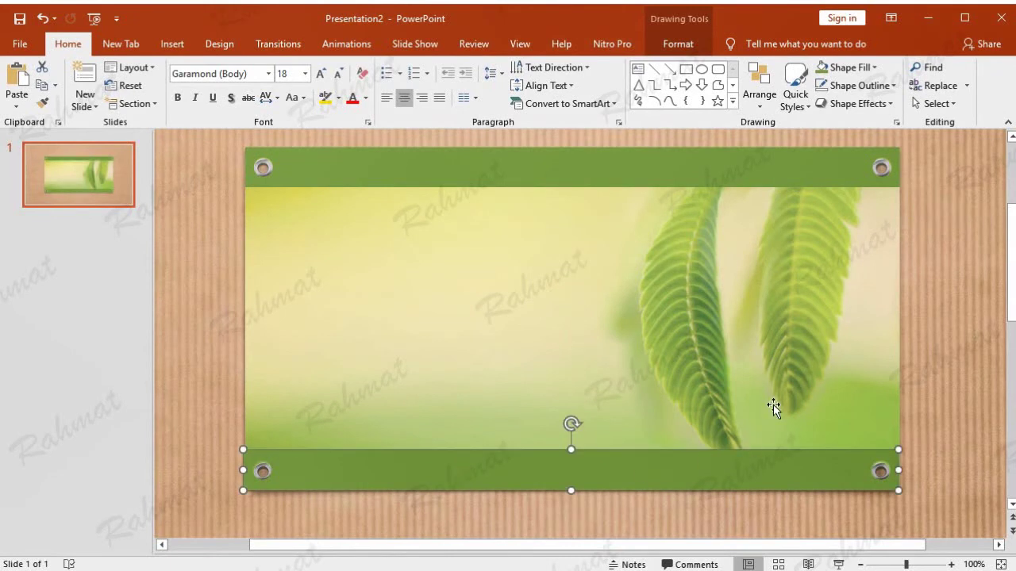
{"action": "left_click", "coordinate": [918, 361]}
{"action": "left_click", "coordinate": [793, 472]}
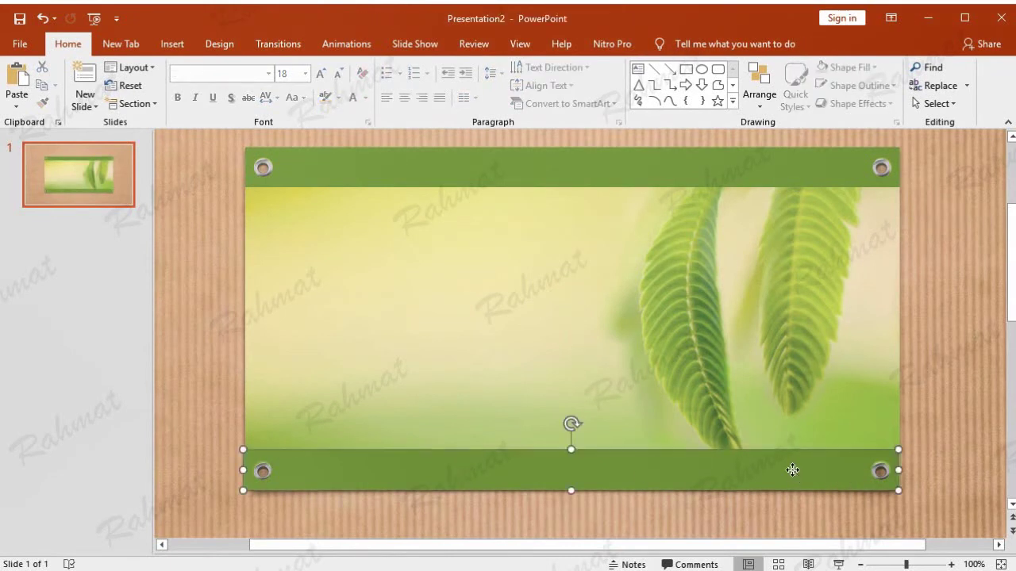
{"action": "scroll", "coordinate": [1013, 388], "scroll_direction": "down", "scroll_amount": 3}
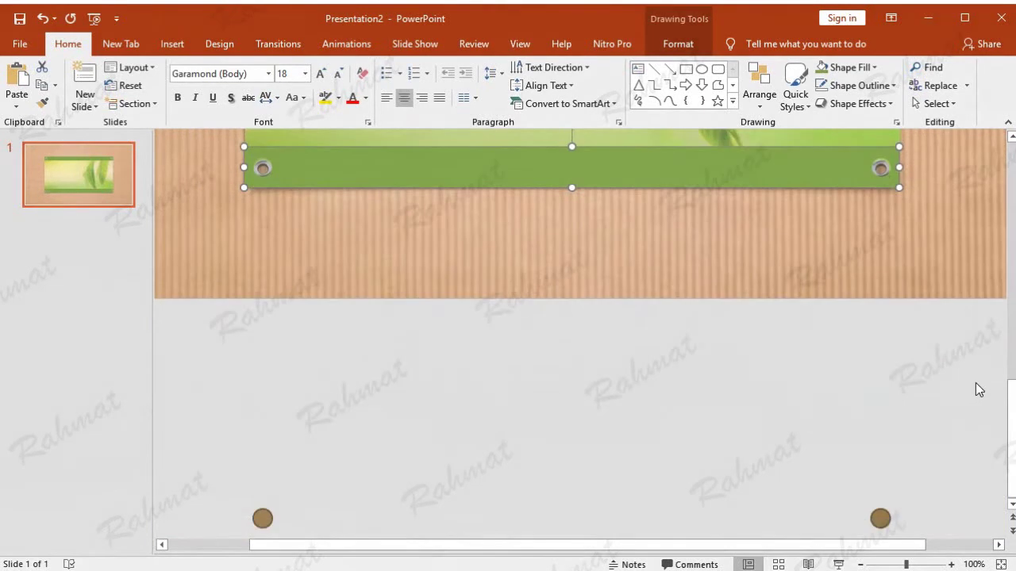
{"action": "scroll", "coordinate": [1012, 349], "scroll_direction": "up", "scroll_amount": 3}
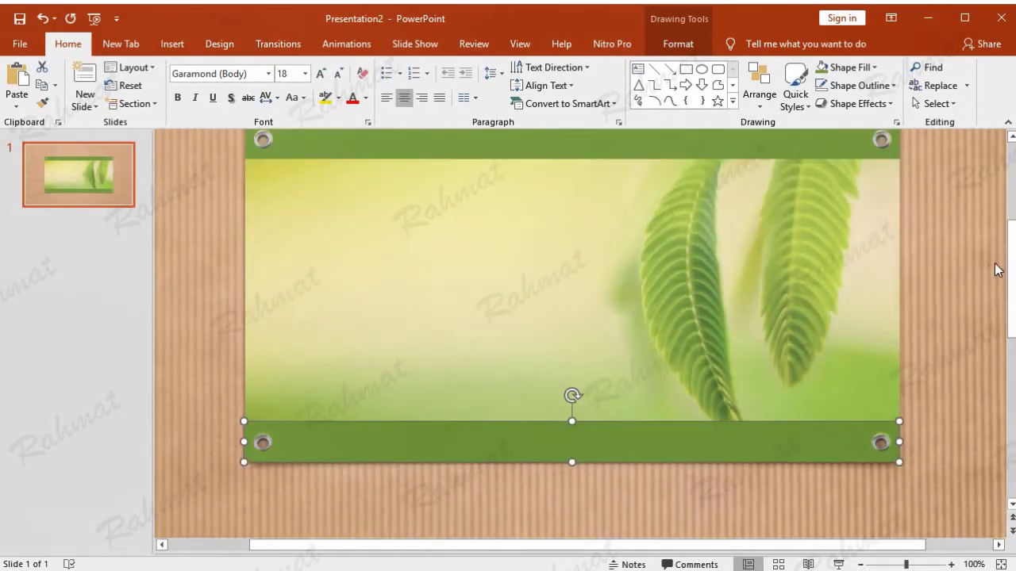
{"action": "scroll", "coordinate": [1010, 255], "scroll_direction": "up", "scroll_amount": 1}
{"action": "left_click", "coordinate": [968, 246]}
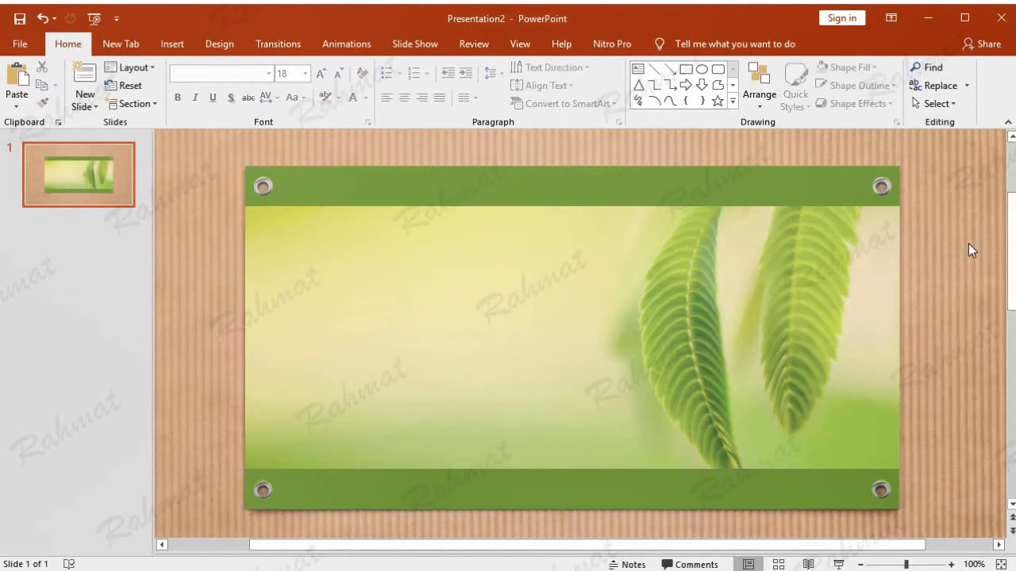
{"action": "left_click", "coordinate": [776, 500]}
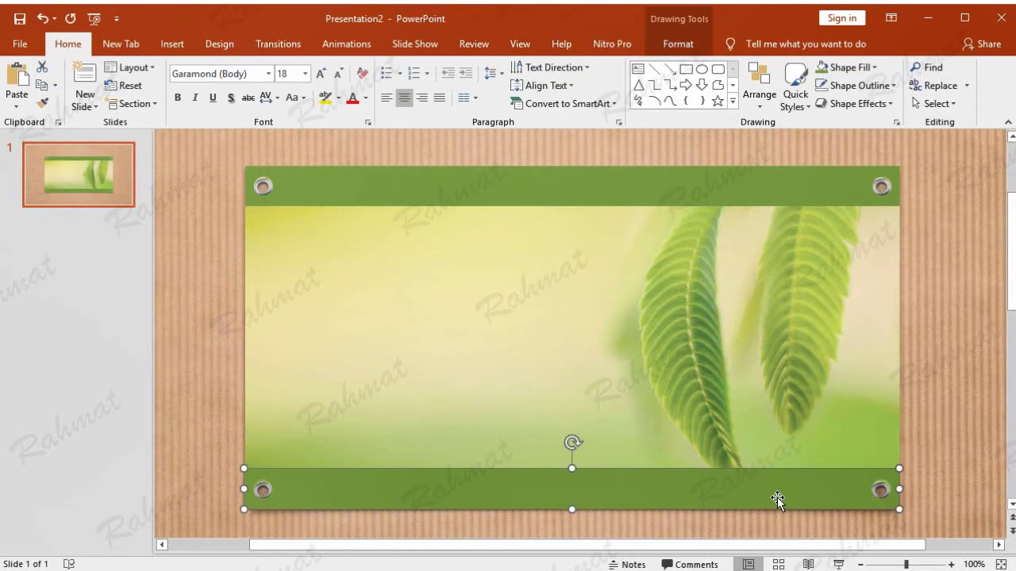
{"action": "left_click_drag", "start_coordinate": [777, 498], "coordinate": [777, 502]}
{"action": "key", "text": "ctrl+Right"}
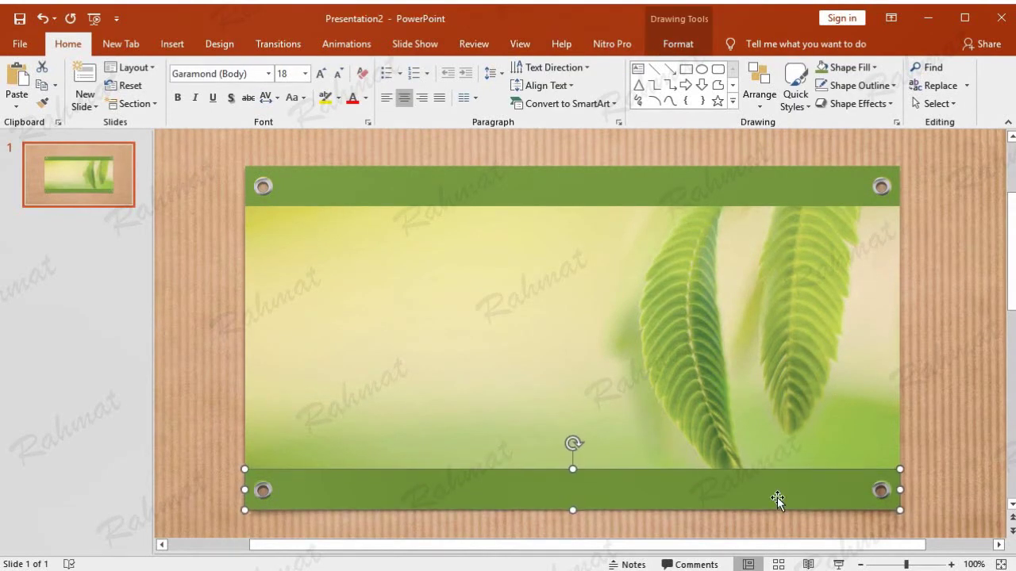
{"action": "key", "text": "ctrl+Left"}
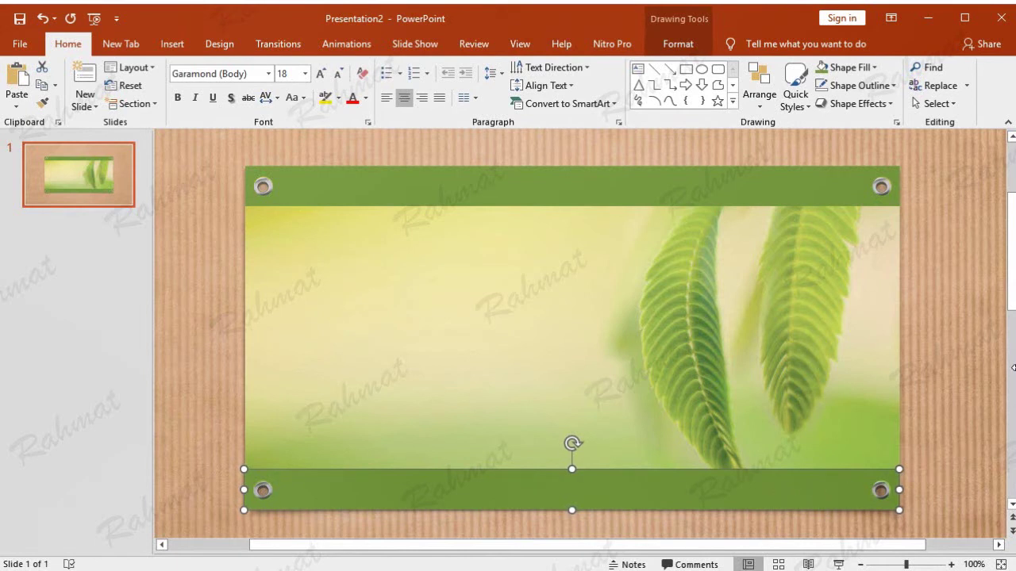
{"action": "left_click", "coordinate": [956, 323]}
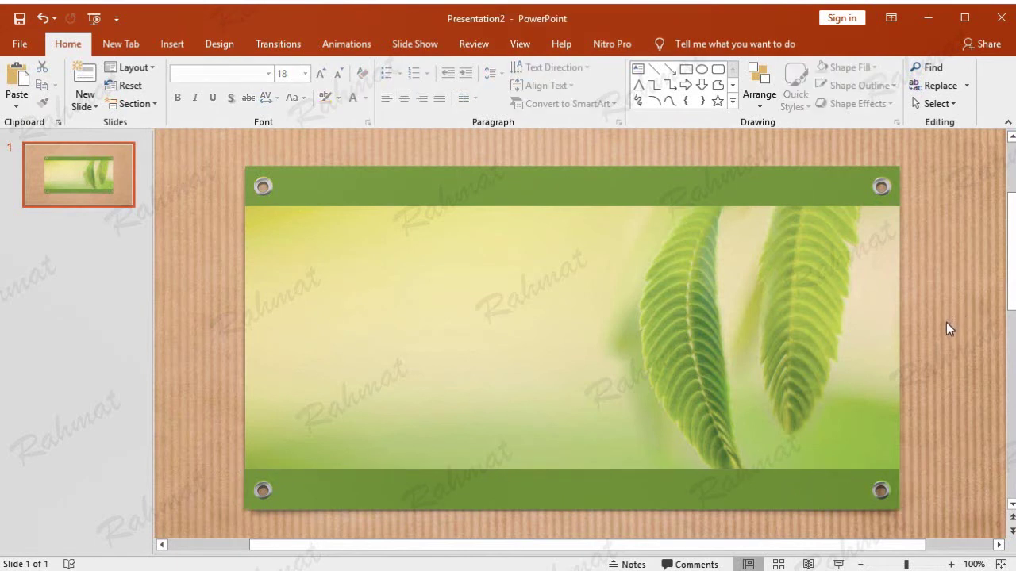
{"action": "left_click", "coordinate": [868, 500]}
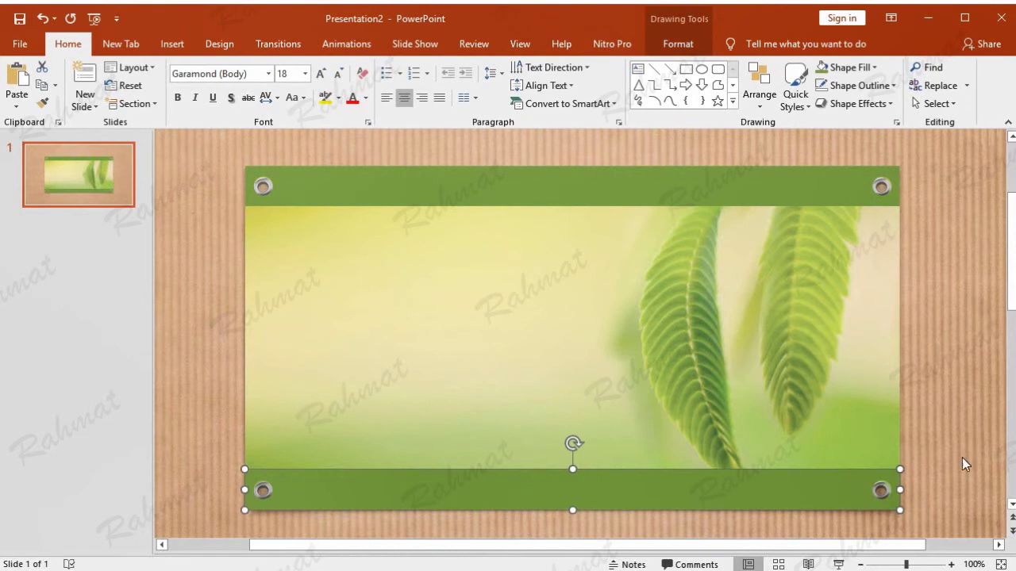
{"action": "left_click", "coordinate": [976, 431]}
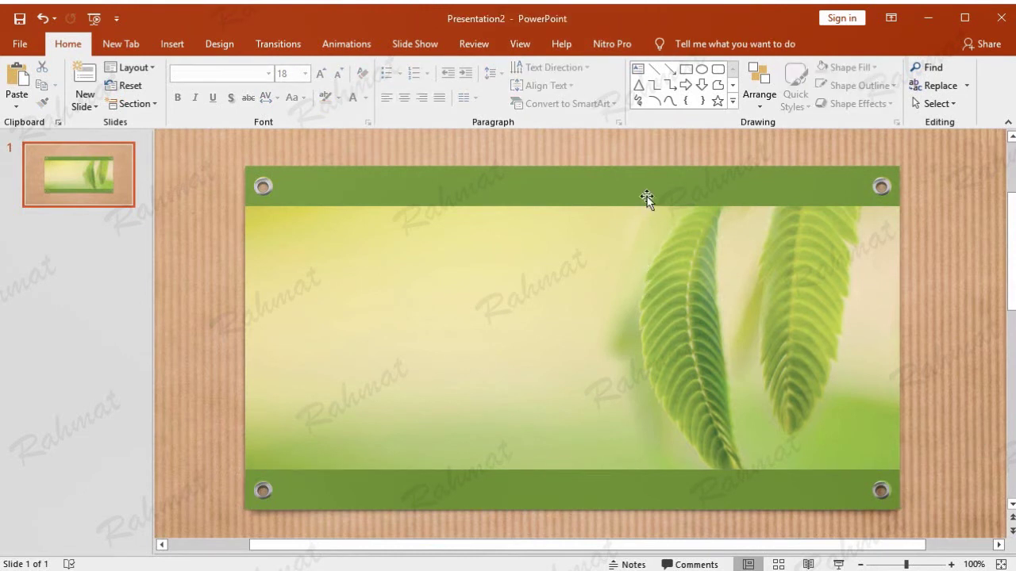
Insert a new Microsoft Excel Worksheet object on the slide through Insert > Object.
{"action": "left_click", "coordinate": [173, 46]}
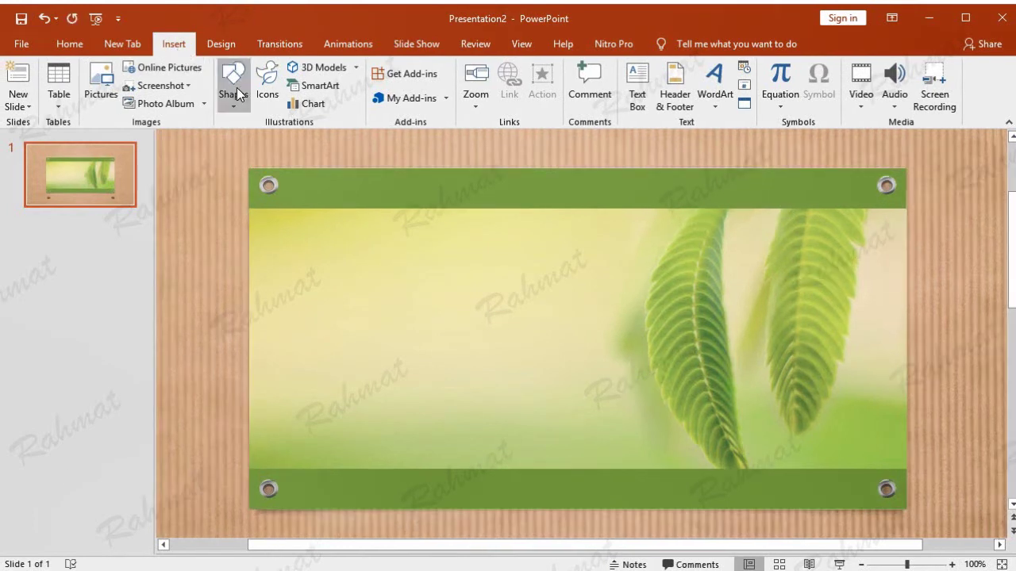
{"action": "left_click", "coordinate": [746, 106]}
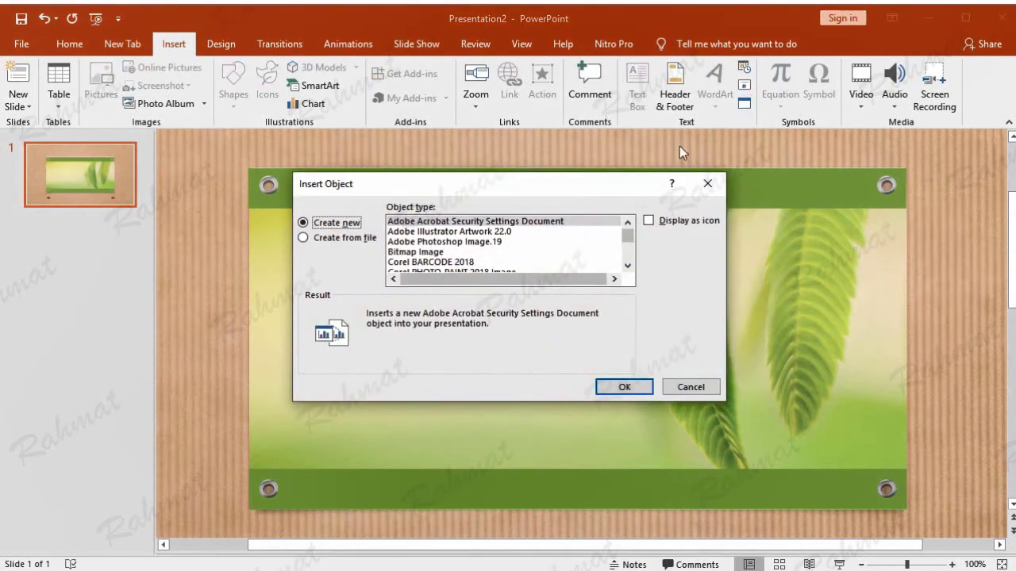
{"action": "left_click", "coordinate": [626, 266]}
{"action": "left_click", "coordinate": [627, 266]}
{"action": "left_click", "coordinate": [627, 266]}
{"action": "left_click", "coordinate": [627, 266]}
{"action": "left_click", "coordinate": [627, 267]}
{"action": "left_click", "coordinate": [500, 254]}
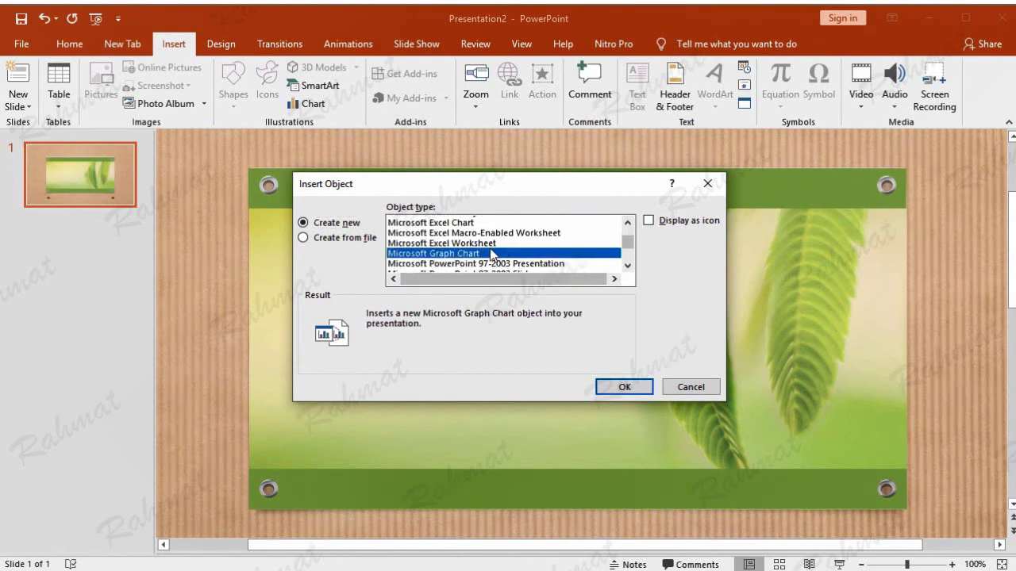
{"action": "left_click", "coordinate": [500, 245]}
{"action": "left_click", "coordinate": [639, 387]}
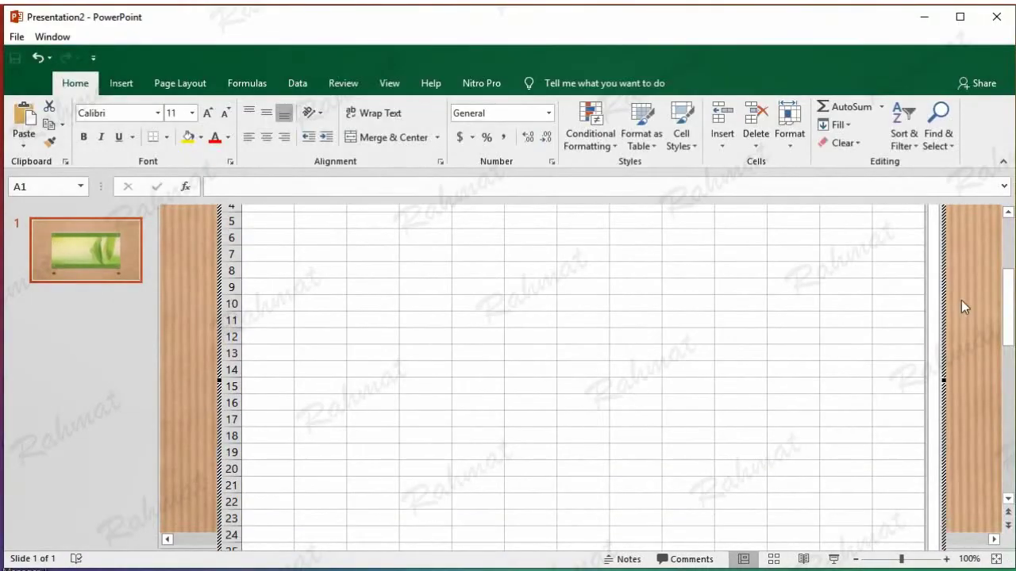
Shrink the embedded worksheet, move it just below the green bar, and widen it to columns A–L.
{"action": "left_click", "coordinate": [1008, 213]}
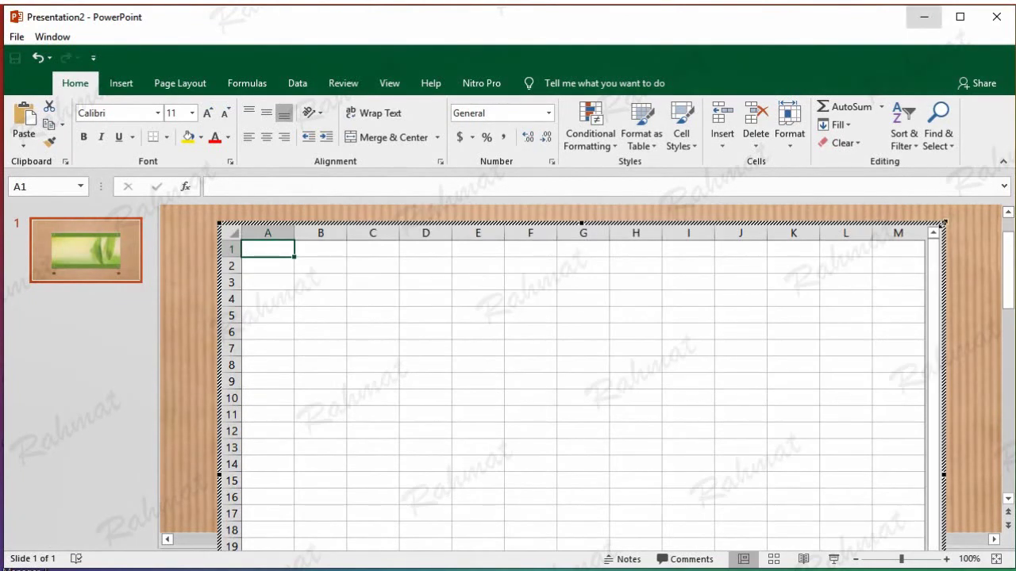
{"action": "left_click_drag", "start_coordinate": [944, 225], "coordinate": [720, 398]}
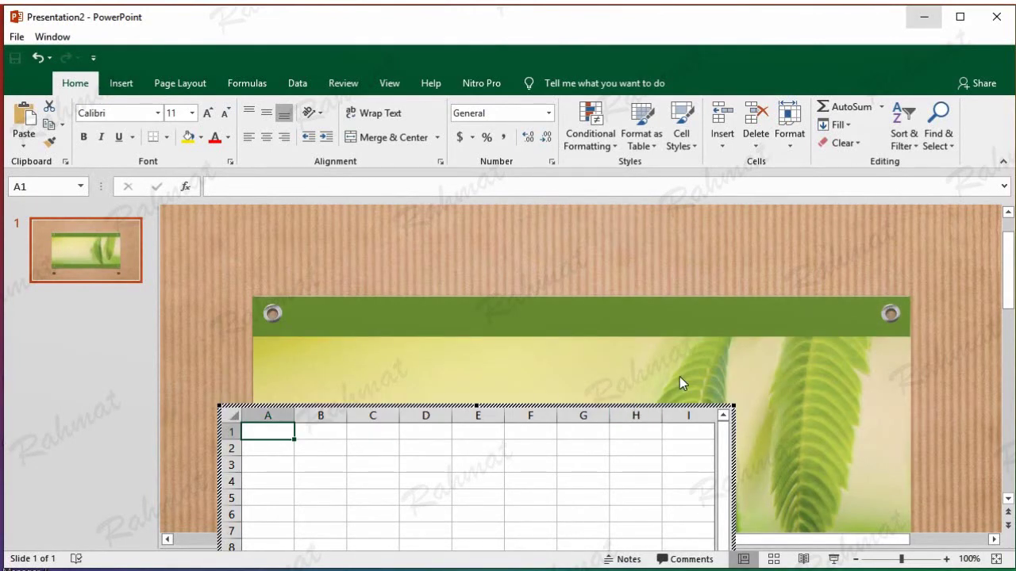
{"action": "left_click_drag", "start_coordinate": [615, 407], "coordinate": [678, 371]}
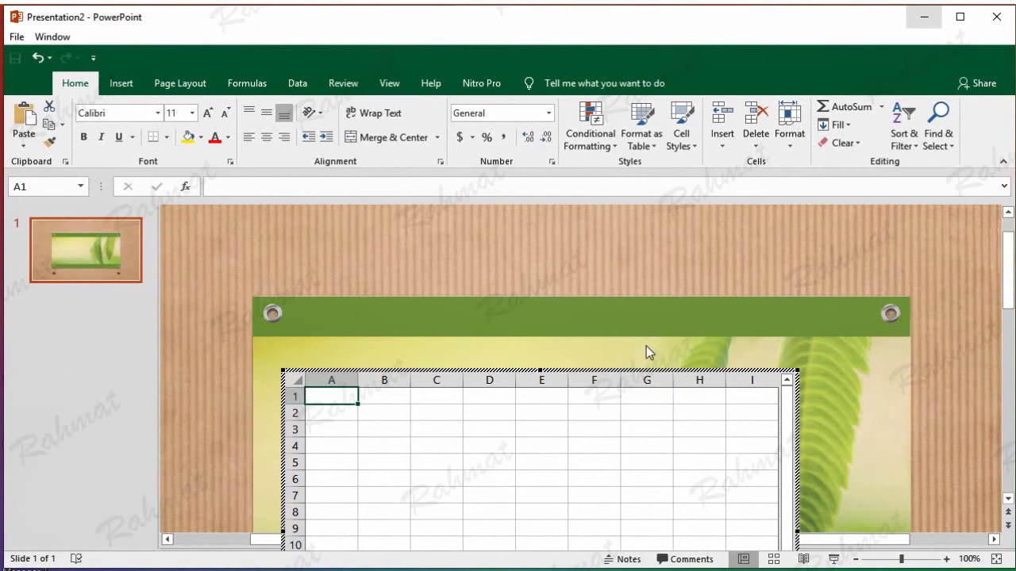
{"action": "left_click_drag", "start_coordinate": [639, 342], "coordinate": [624, 339]}
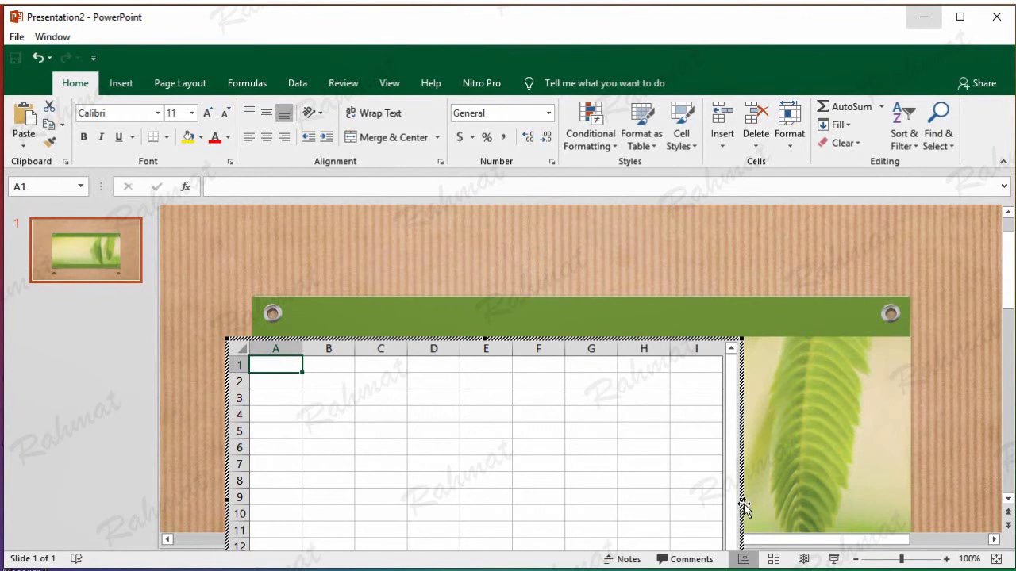
{"action": "left_click_drag", "start_coordinate": [739, 499], "coordinate": [903, 483]}
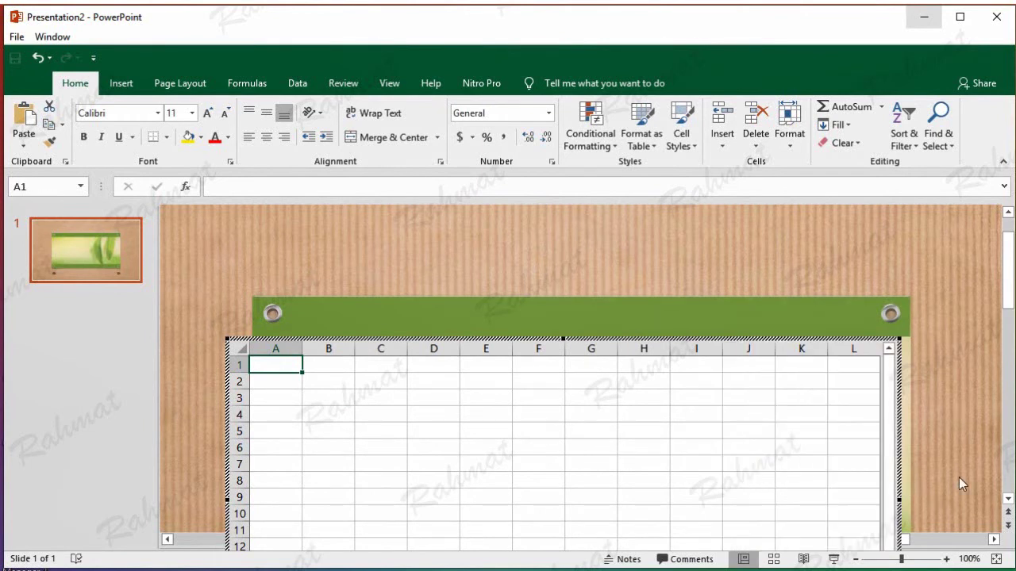
{"action": "left_click", "coordinate": [1011, 388]}
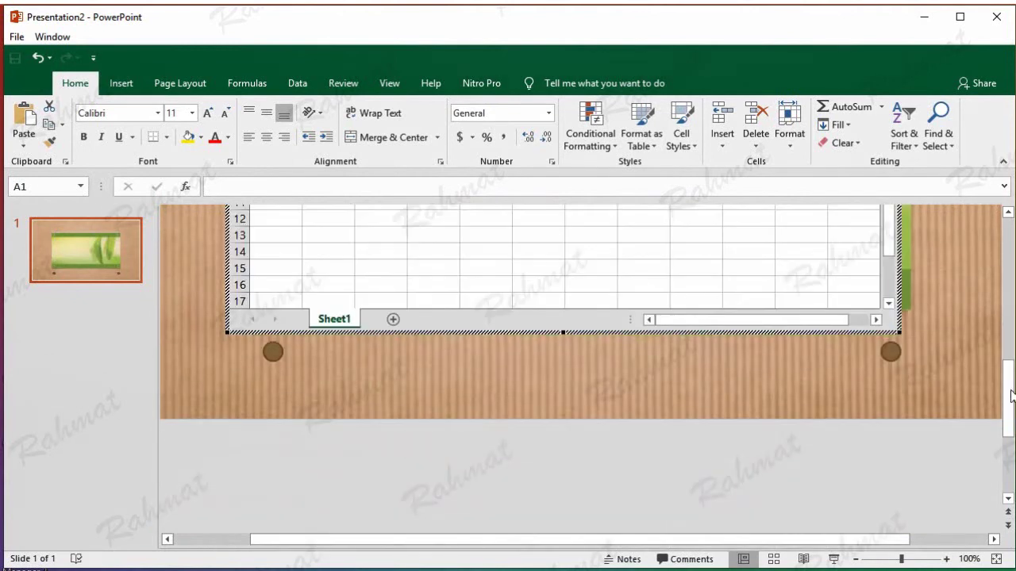
Type the headers NO, NAME OF GOODS, PRICE, QTY, TOTAL across A1:E1, widening column B.
{"action": "left_click", "coordinate": [1008, 212]}
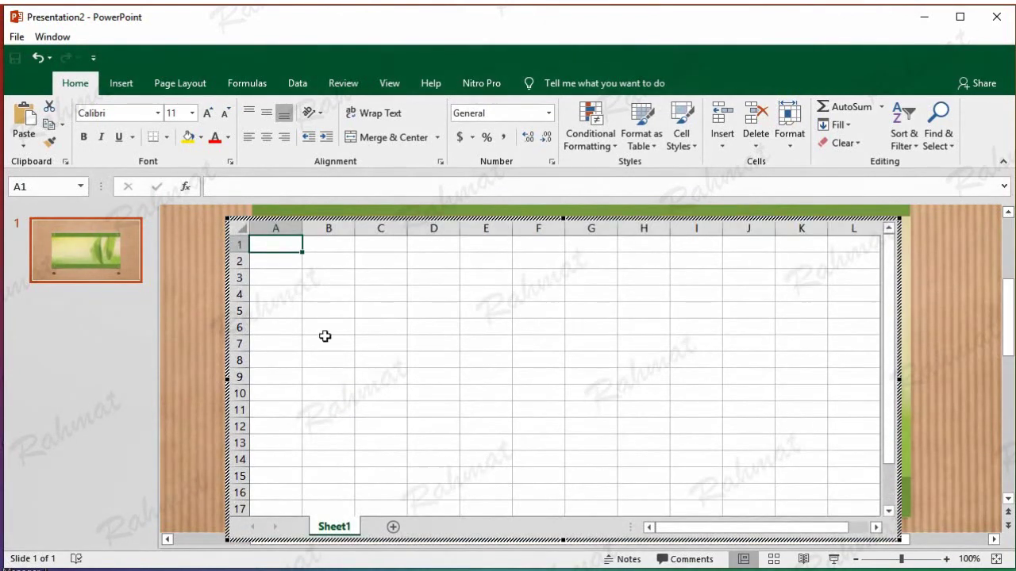
{"action": "type", "text": "n"}
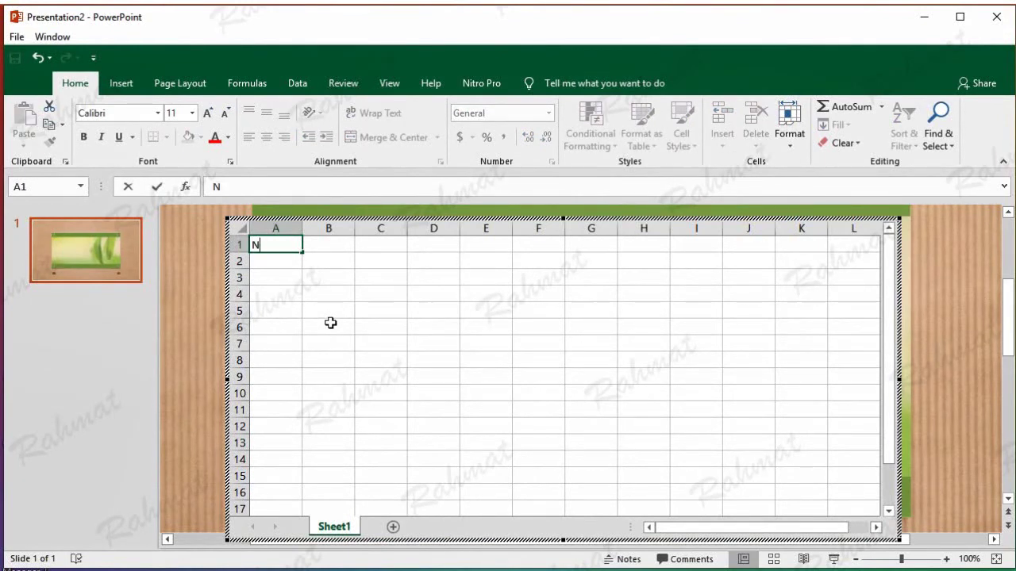
{"action": "key", "text": "Tab"}
{"action": "type", "text": "NAME OF GOODS"}
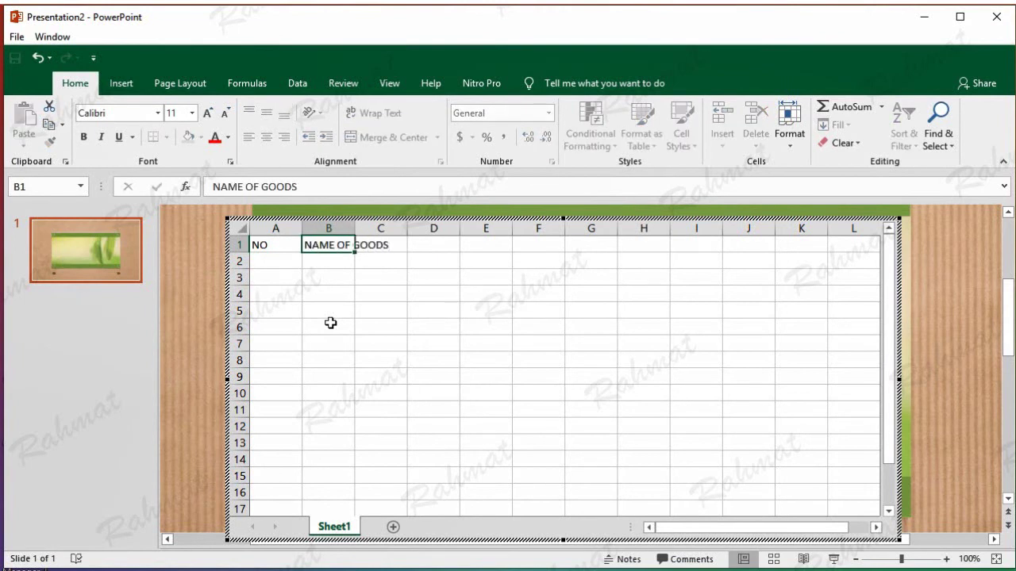
{"action": "key", "text": "Tab"}
{"action": "left_click_drag", "start_coordinate": [353, 230], "coordinate": [394, 231]}
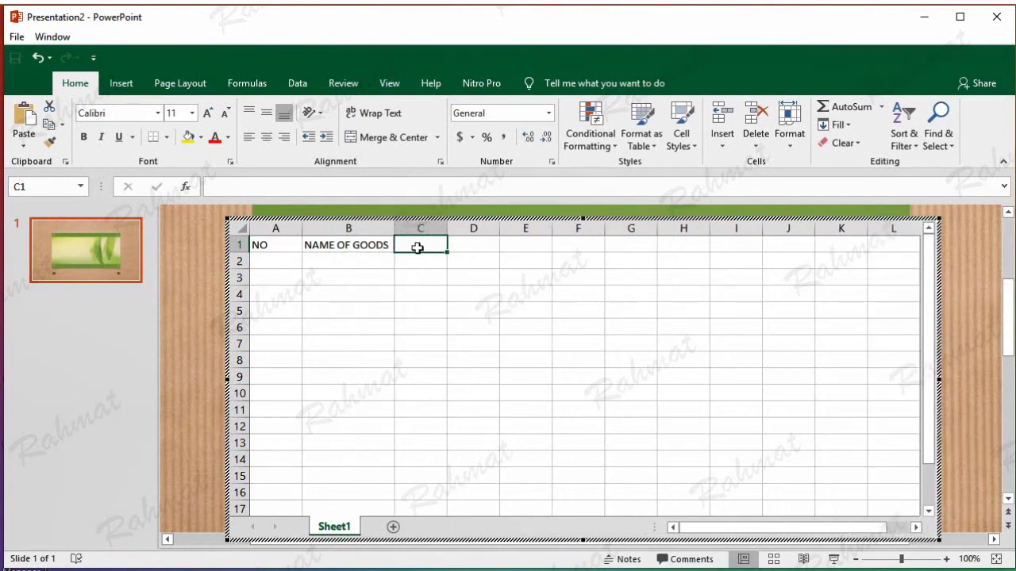
{"action": "type", "text": "PRO"}
{"action": "key", "text": "BackSpace"}
{"action": "type", "text": "CE"}
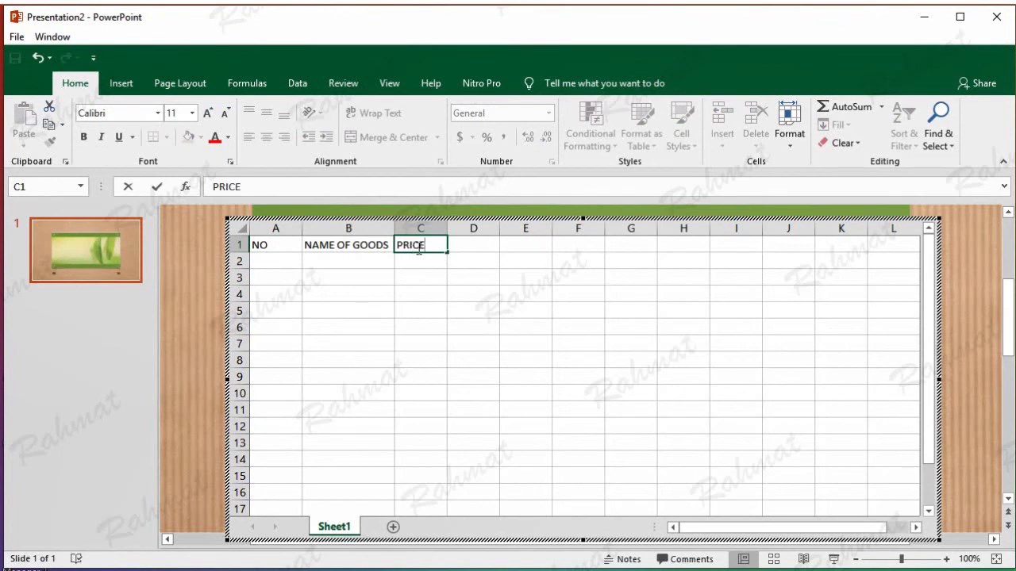
{"action": "key", "text": "Tab"}
{"action": "type", "text": "Q"}
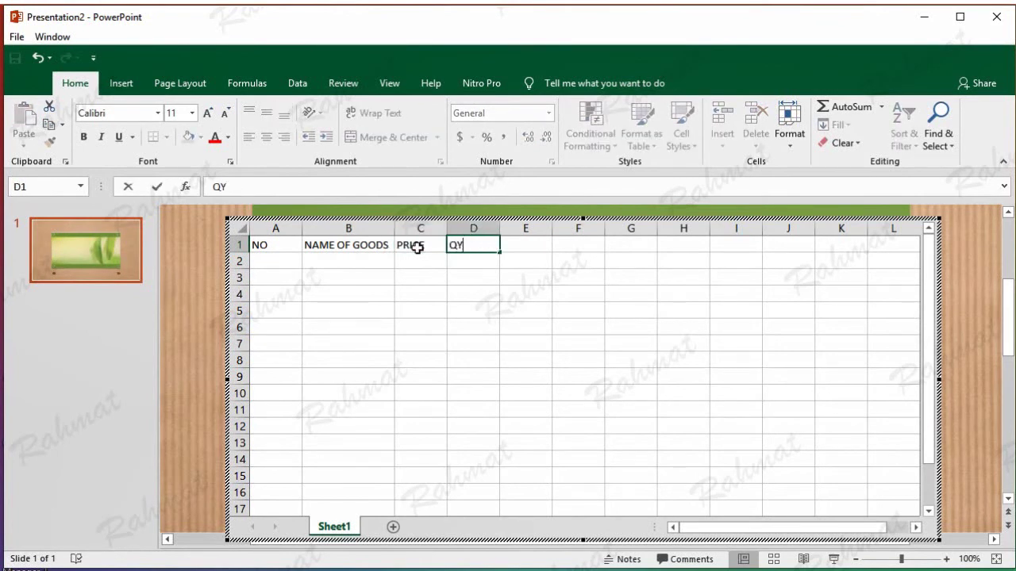
{"action": "key", "text": "BackSpace"}
{"action": "key", "text": "BackSpace"}
{"action": "key", "text": "Tab"}
{"action": "type", "text": "T"}
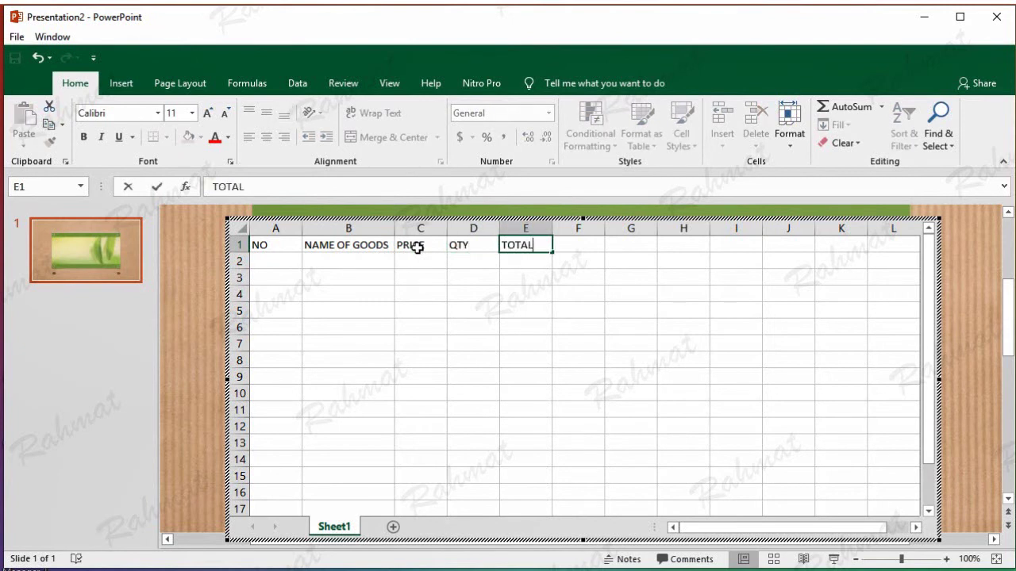
Number rows 1–5 in column A and enter Television in B2, fixing its typo.
{"action": "left_click", "coordinate": [274, 268]}
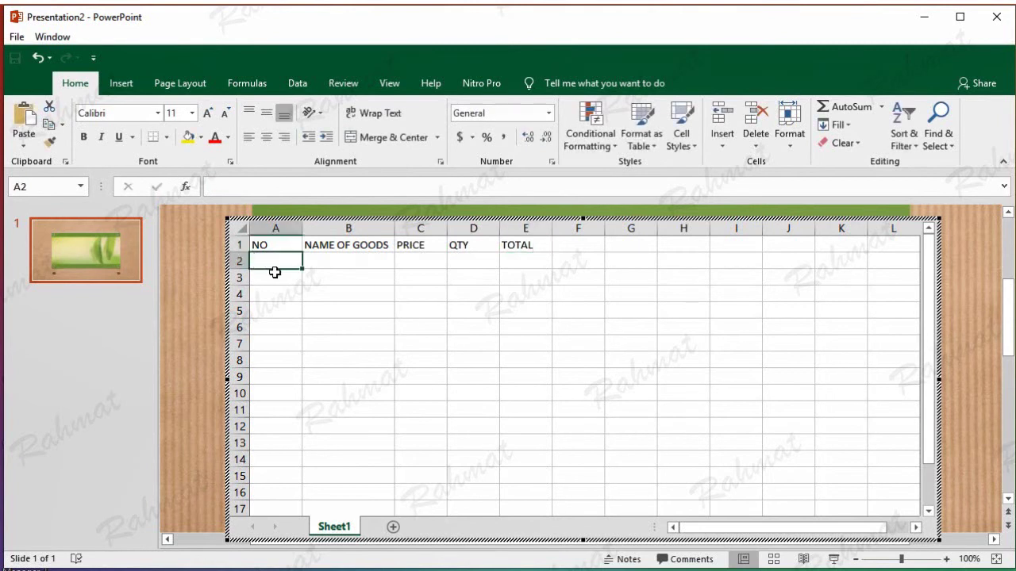
{"action": "type", "text": "1 2 3 4 "}
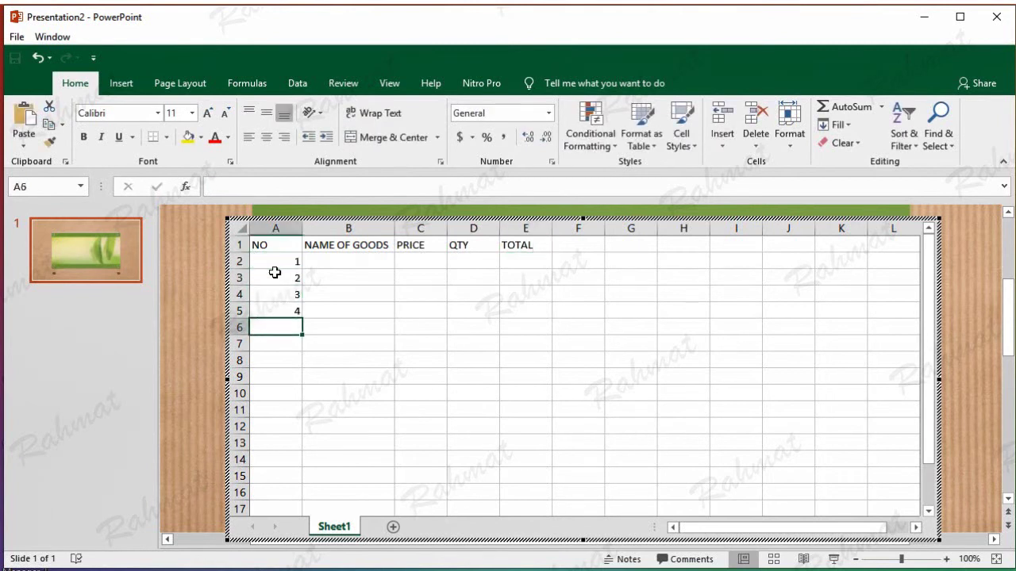
{"action": "type", "text": "5"}
{"action": "left_click", "coordinate": [344, 260]}
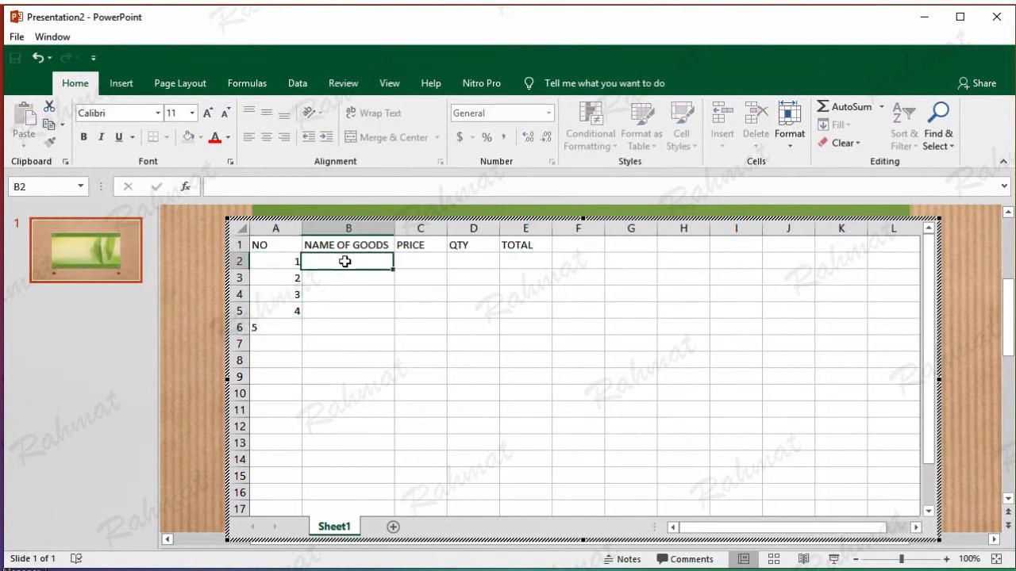
{"action": "type", "text": "Televisiomn"}
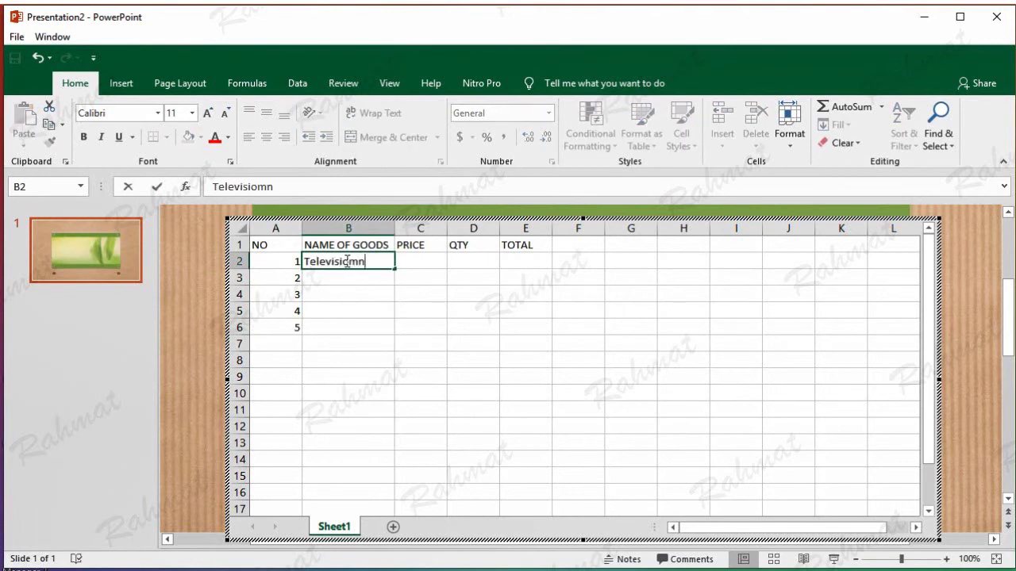
{"action": "key", "text": "Return"}
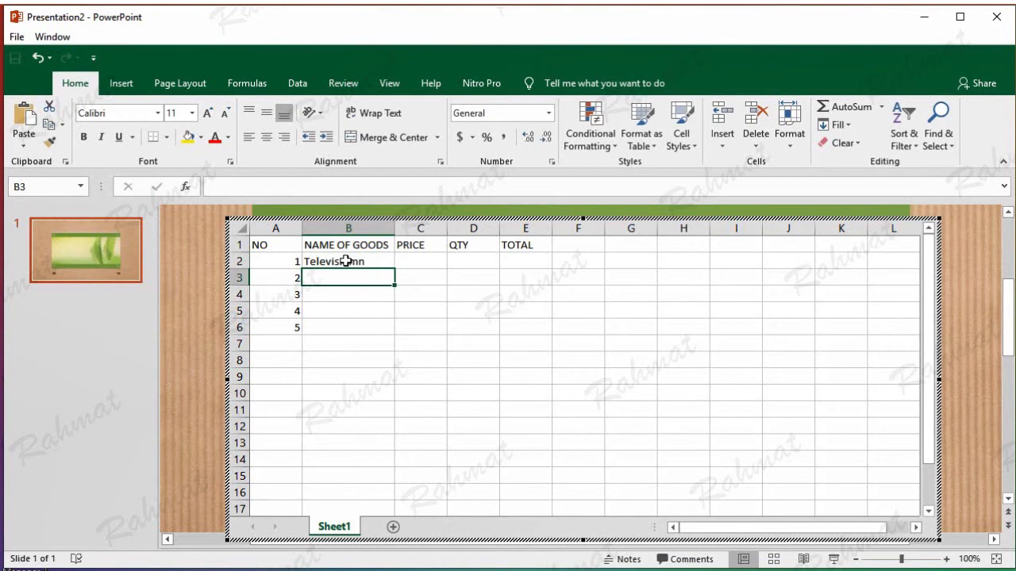
{"action": "double_click", "coordinate": [376, 263]}
{"action": "key", "text": "BackSpace"}
{"action": "key", "text": "BackSpace"}
{"action": "type", "text": "n"}
{"action": "key", "text": "Return"}
Enter Radio, Computer, Laptop and Telephone below, restoring Computer after a wrong AutoComplete.
{"action": "type", "text": "Radio"}
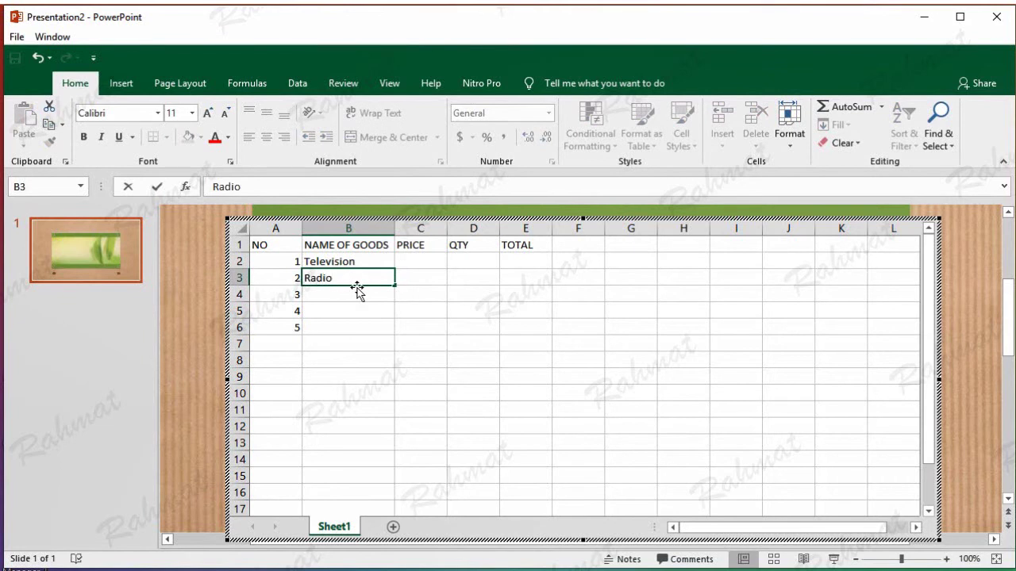
{"action": "key", "text": "Return"}
{"action": "type", "text": "Computer"}
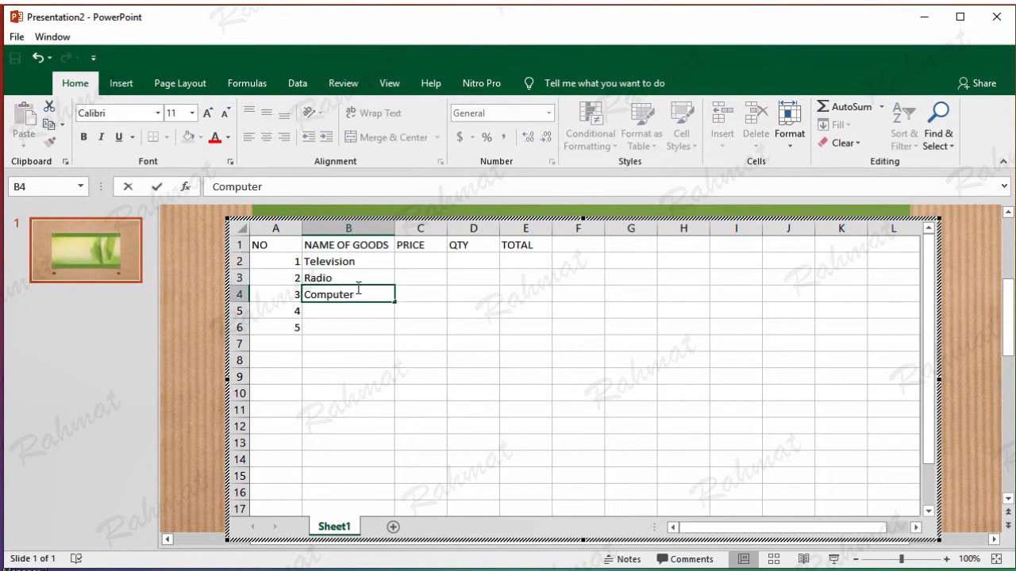
{"action": "key", "text": "Return"}
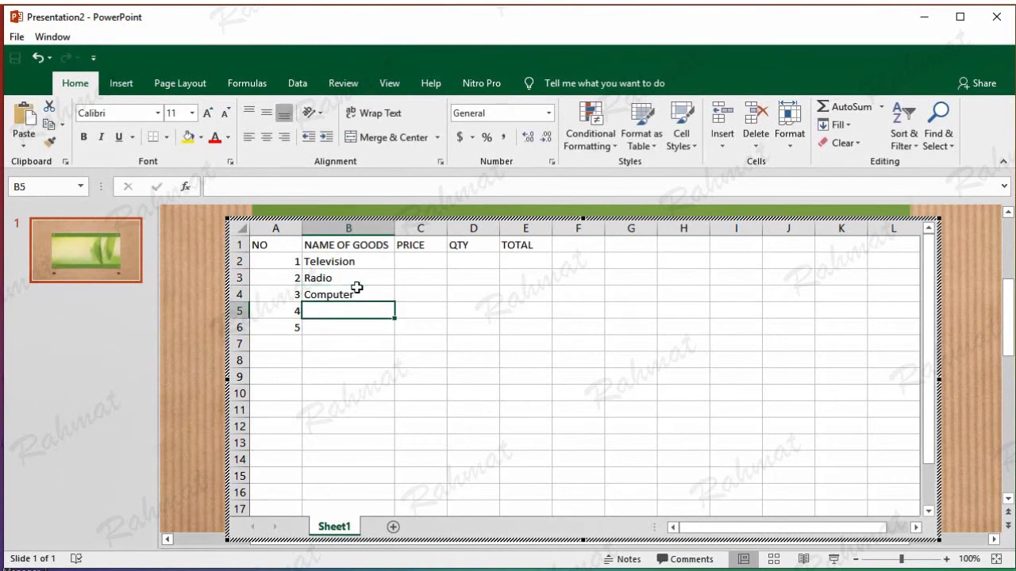
{"action": "type", "text": "Laptop"}
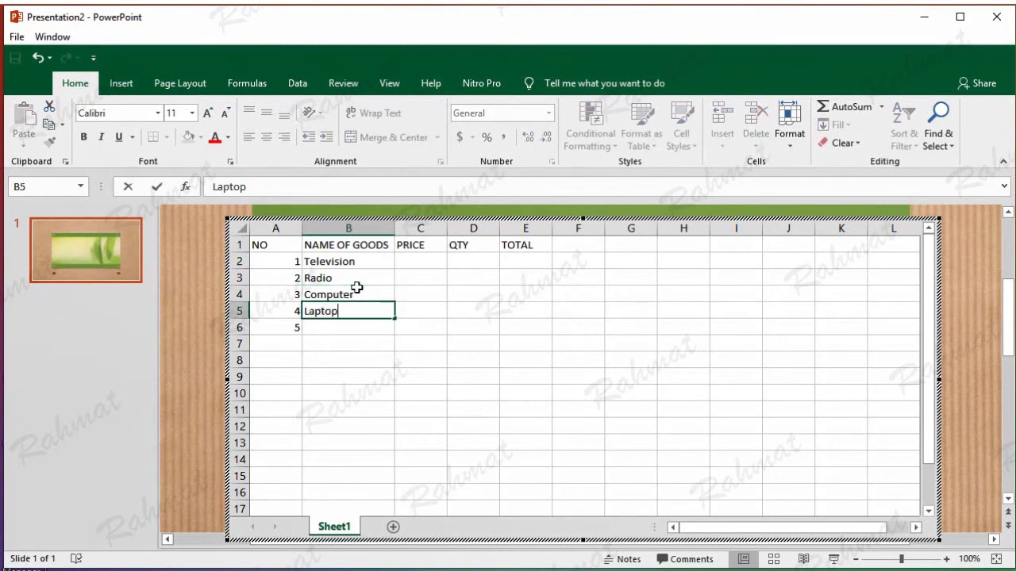
{"action": "left_click", "coordinate": [358, 293]}
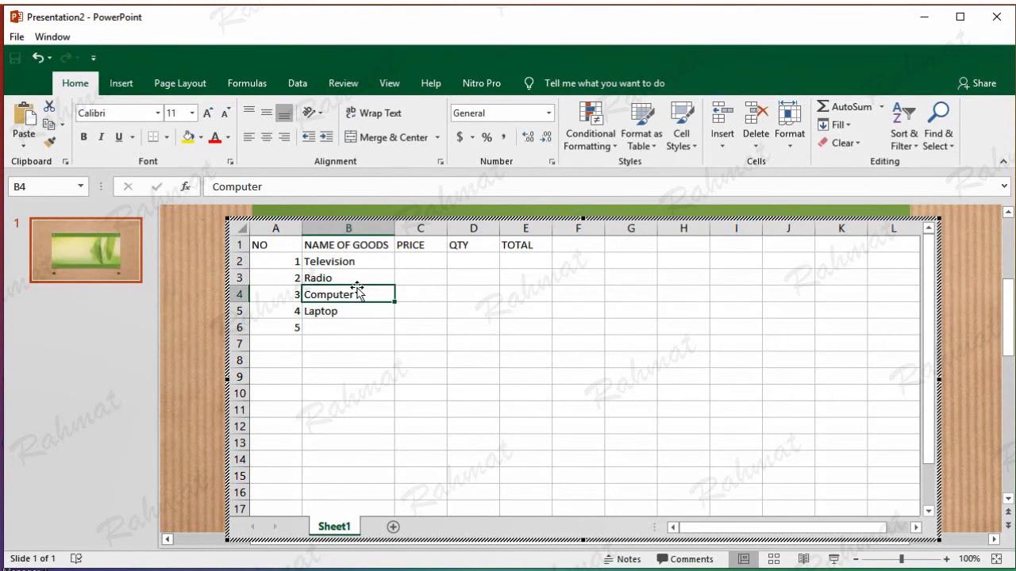
{"action": "type", "text": "Telephone"}
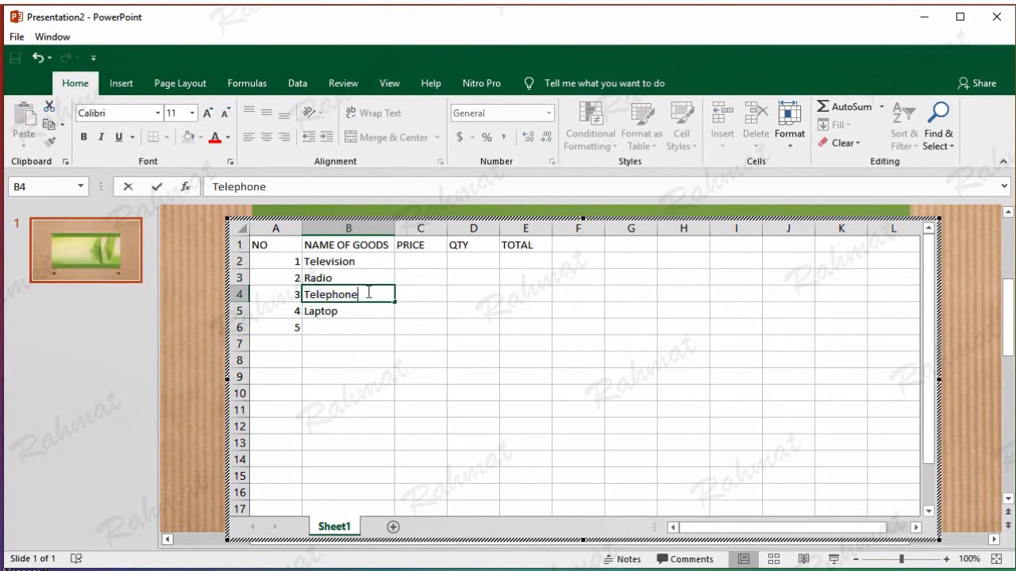
{"action": "left_click_drag", "start_coordinate": [376, 293], "coordinate": [306, 295]}
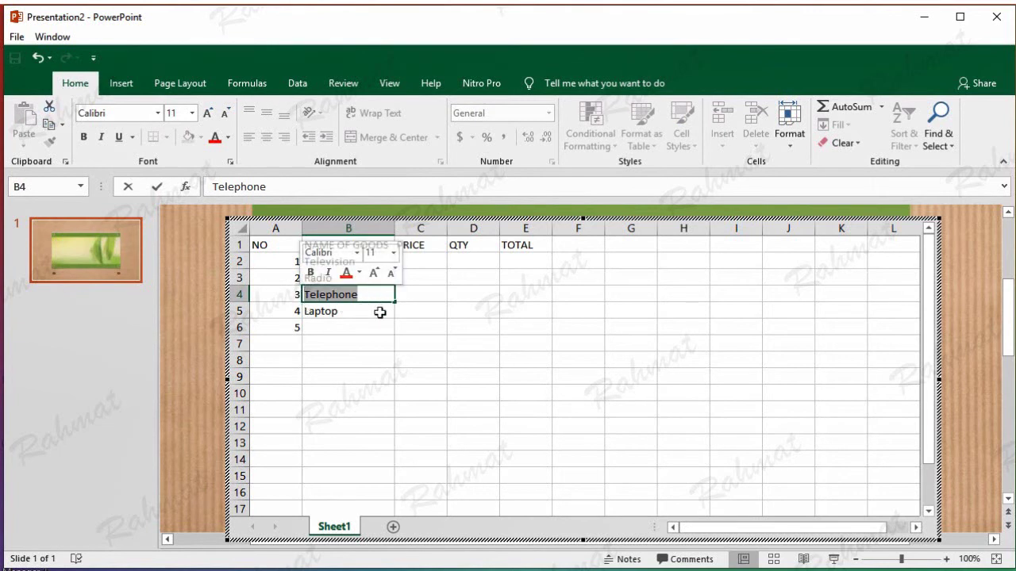
{"action": "type", "text": "Computer"}
{"action": "left_click", "coordinate": [358, 326]}
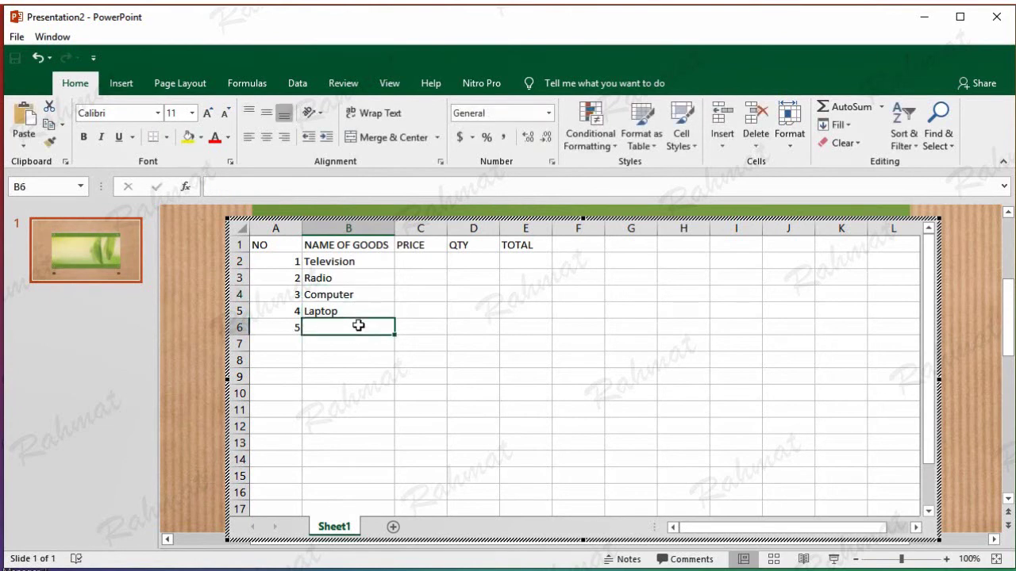
{"action": "type", "text": "Telephone"}
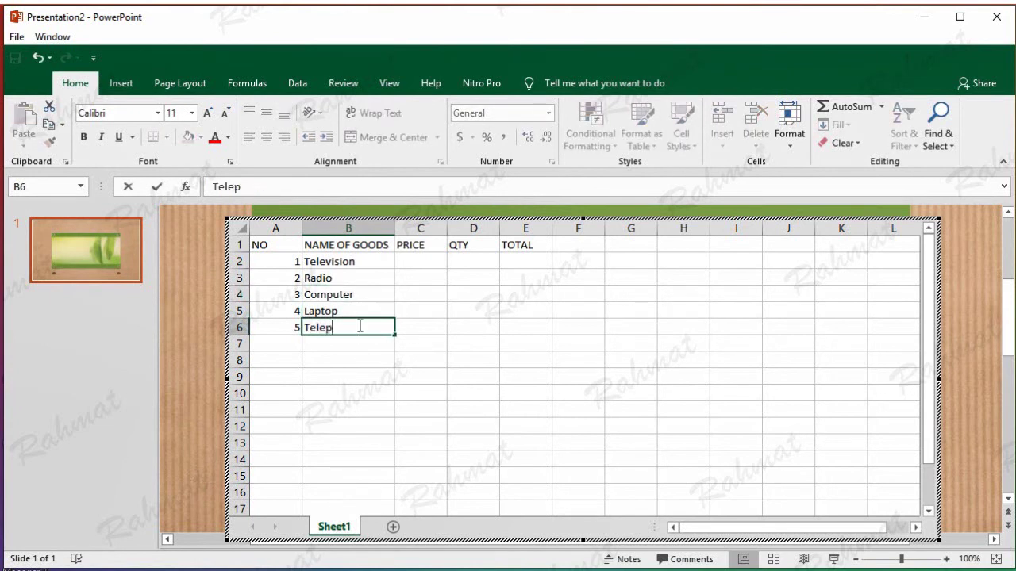
Enter the prices 100, 50, 200, 500, 50 in C2:C6.
{"action": "left_click", "coordinate": [417, 265]}
{"action": "type", "text": "100"}
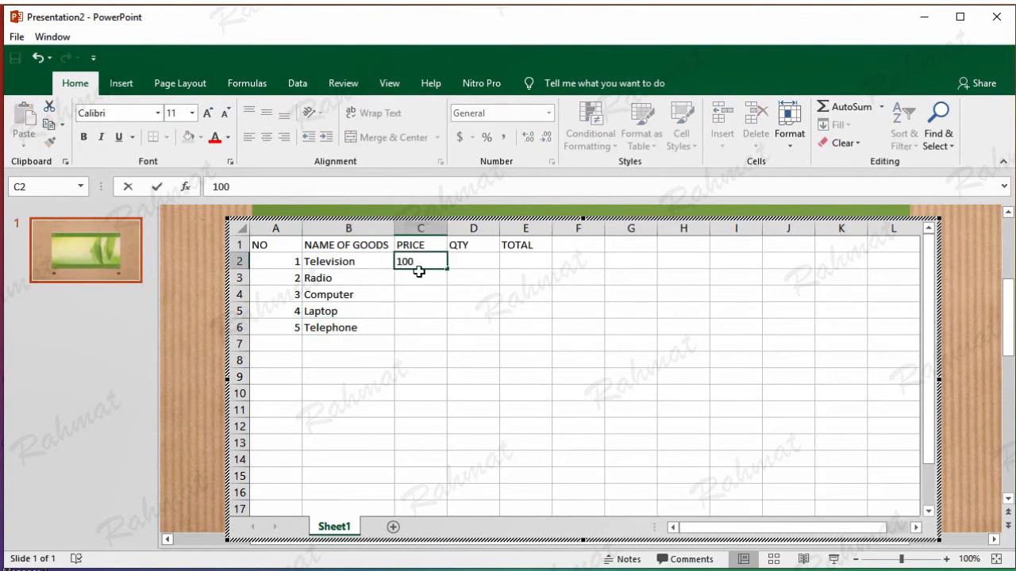
{"action": "key", "text": "Return"}
{"action": "type", "text": "50"}
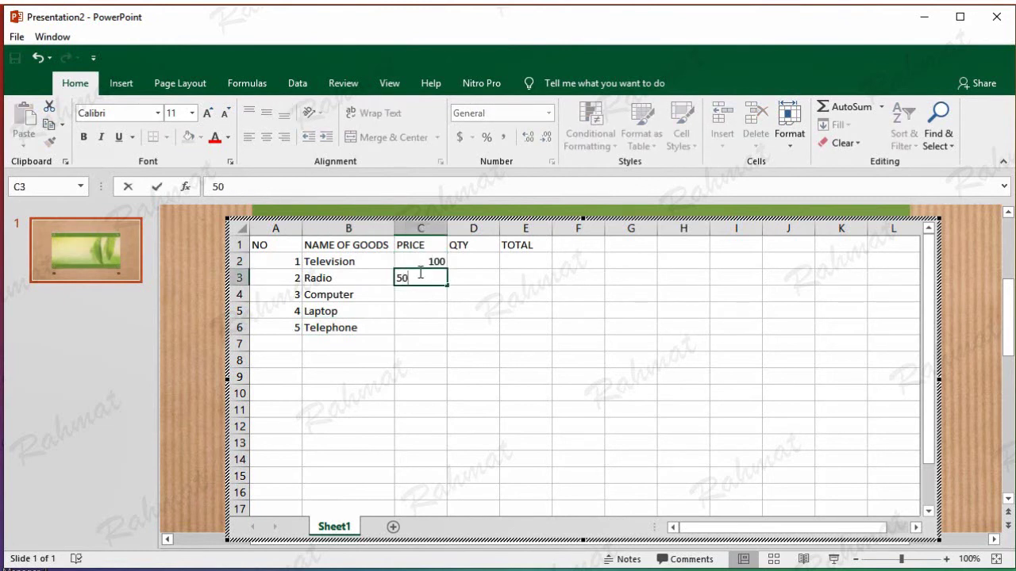
{"action": "key", "text": "Return"}
{"action": "type", "text": "200"}
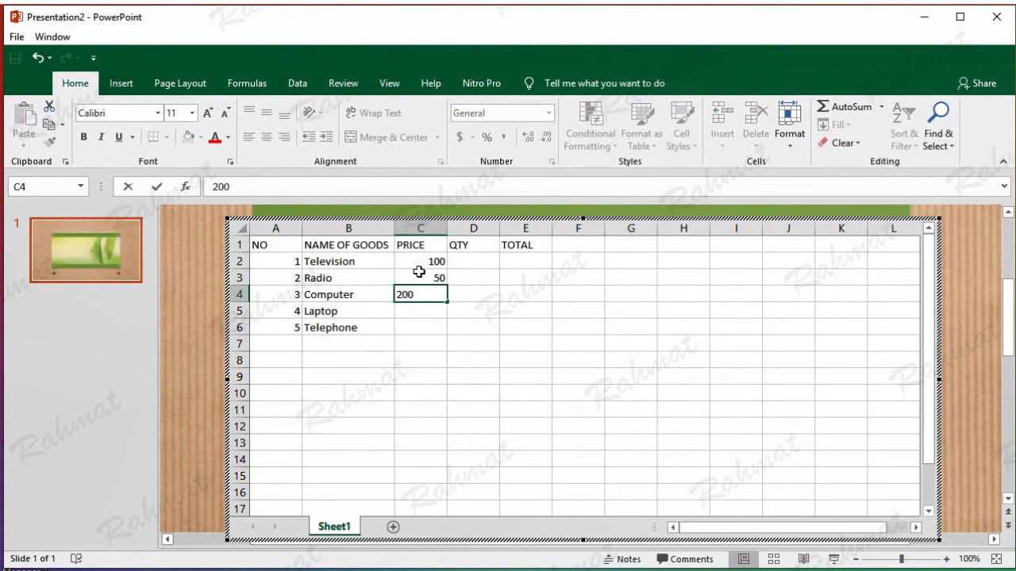
{"action": "key", "text": "Return"}
{"action": "type", "text": "500"}
{"action": "key", "text": "Return"}
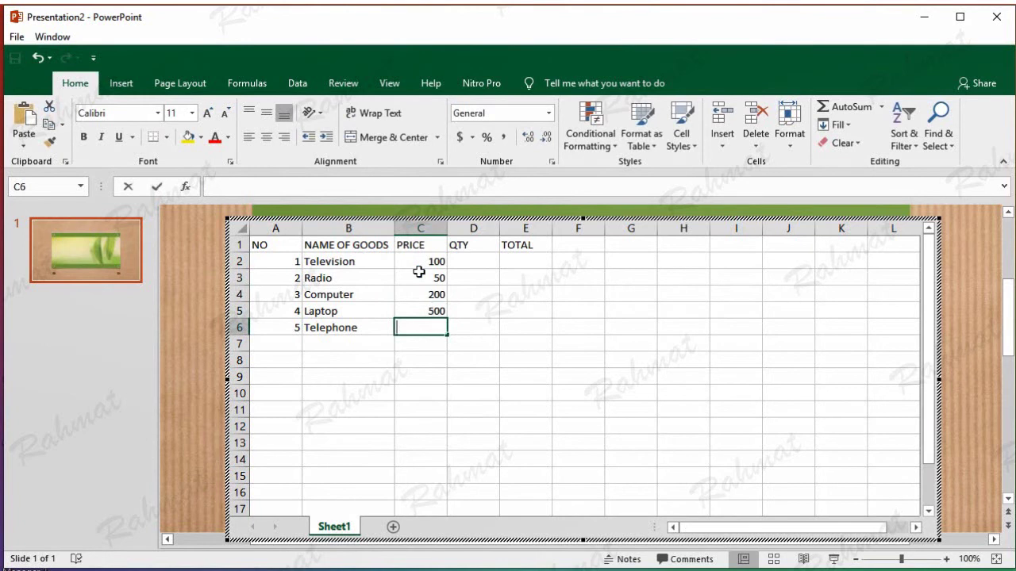
{"action": "type", "text": "50"}
Enter the quantities 2, 4, 7, 5, 10 in D2:D6.
{"action": "left_click", "coordinate": [476, 267]}
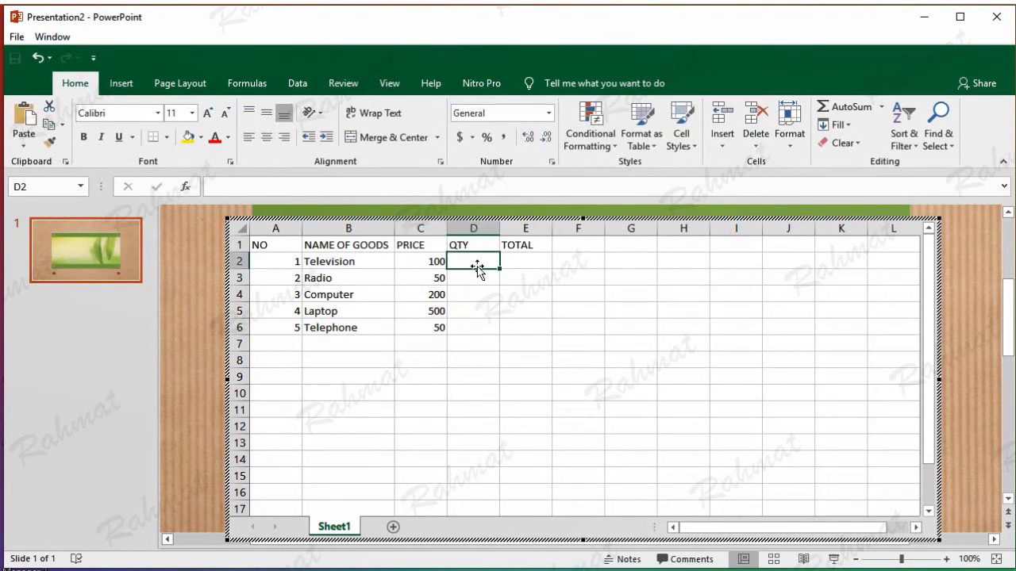
{"action": "type", "text": "2"}
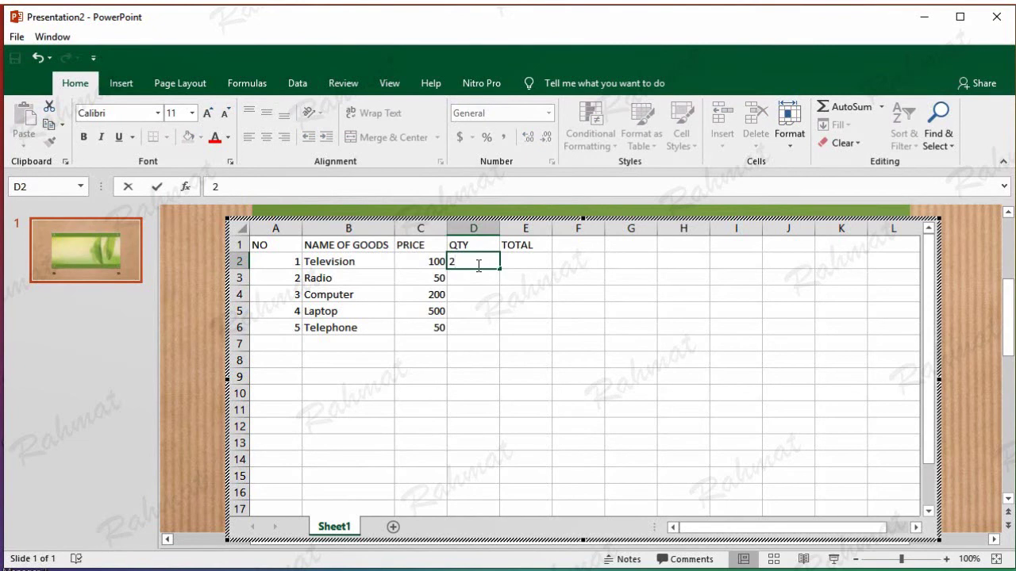
{"action": "key", "text": "Return"}
{"action": "type", "text": "4"}
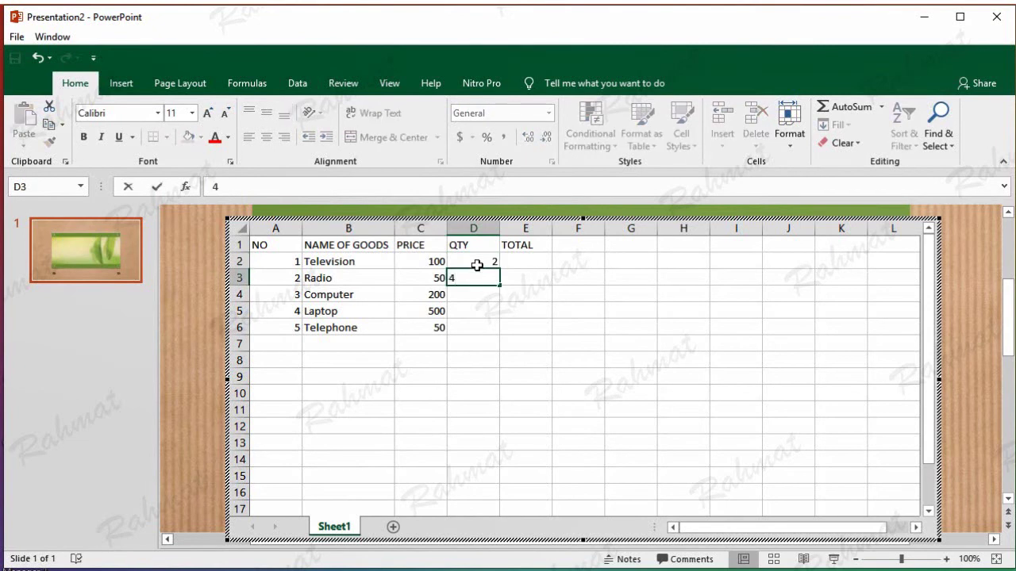
{"action": "key", "text": "Return"}
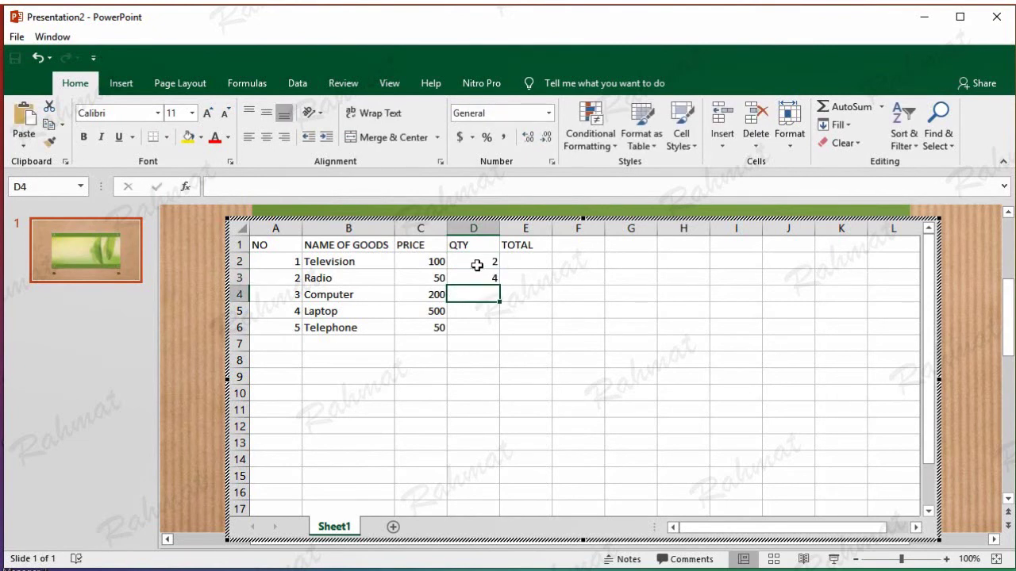
{"action": "type", "text": "7"}
{"action": "key", "text": "Return"}
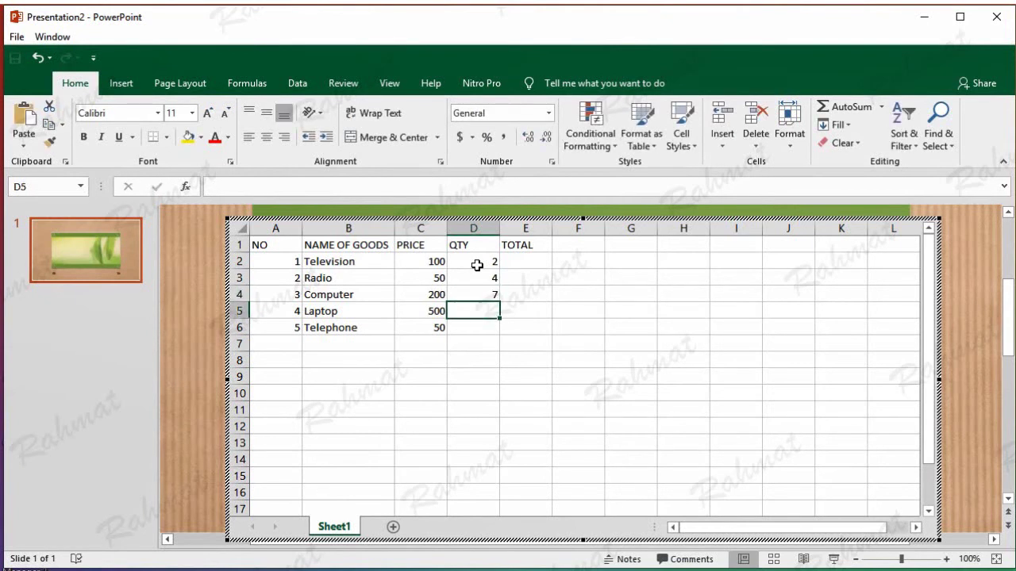
{"action": "type", "text": "5"}
{"action": "key", "text": "Return"}
{"action": "type", "text": "10"}
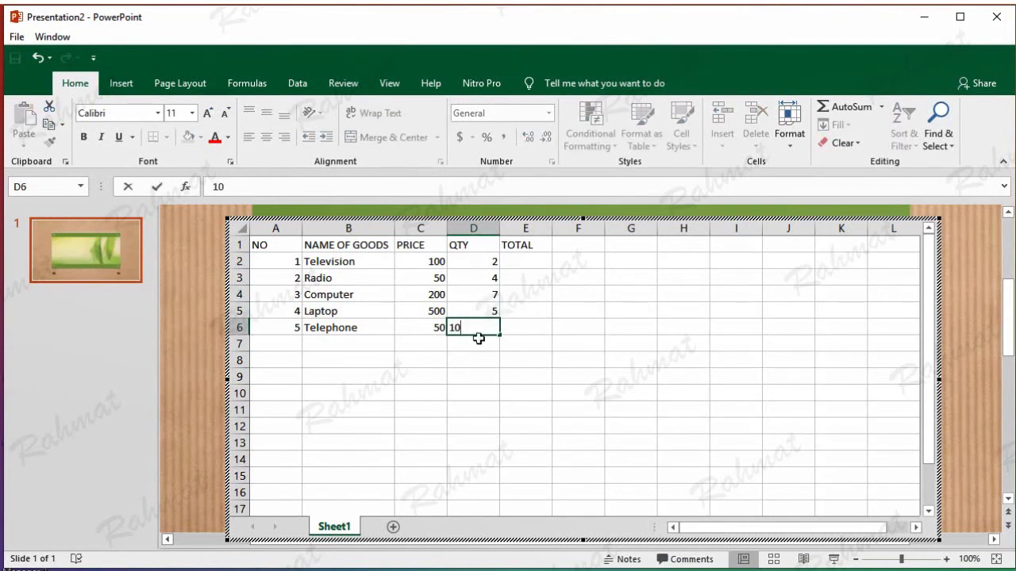
Label cell B7 TOTAL in capitals.
{"action": "left_click", "coordinate": [360, 347]}
{"action": "type", "text": "tal"}
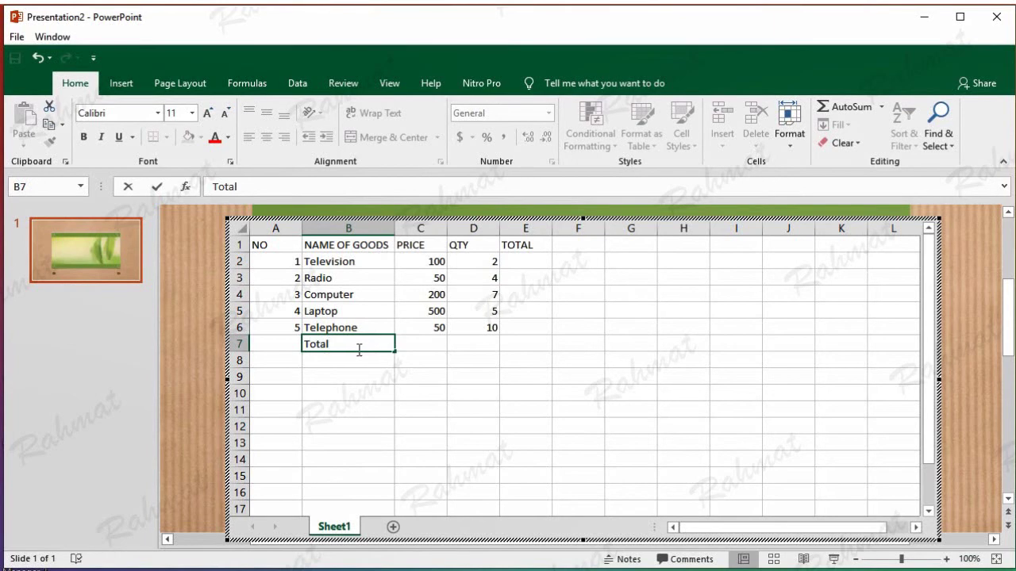
{"action": "left_click_drag", "start_coordinate": [358, 345], "coordinate": [291, 346]}
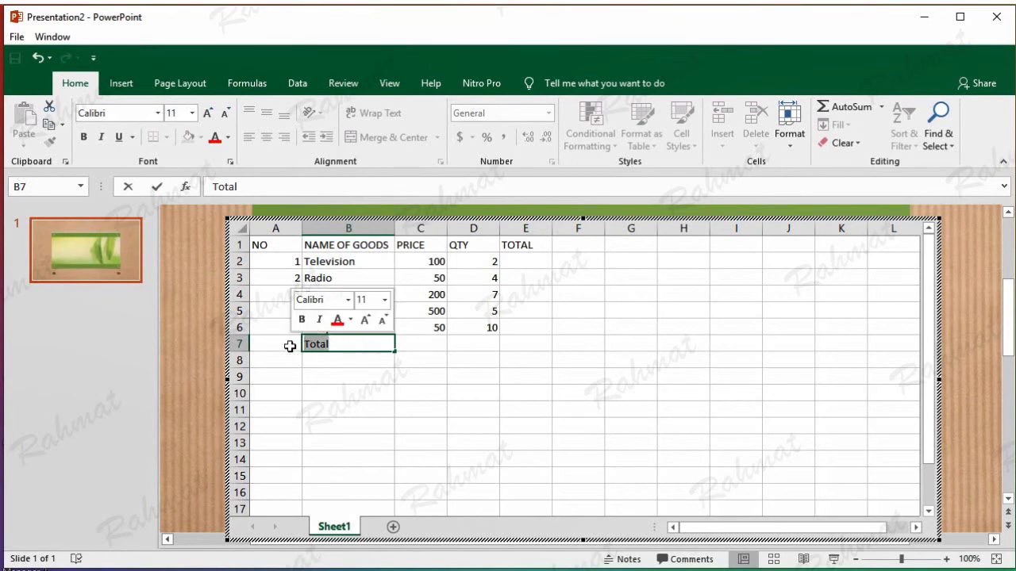
{"action": "type", "text": "TOTAL"}
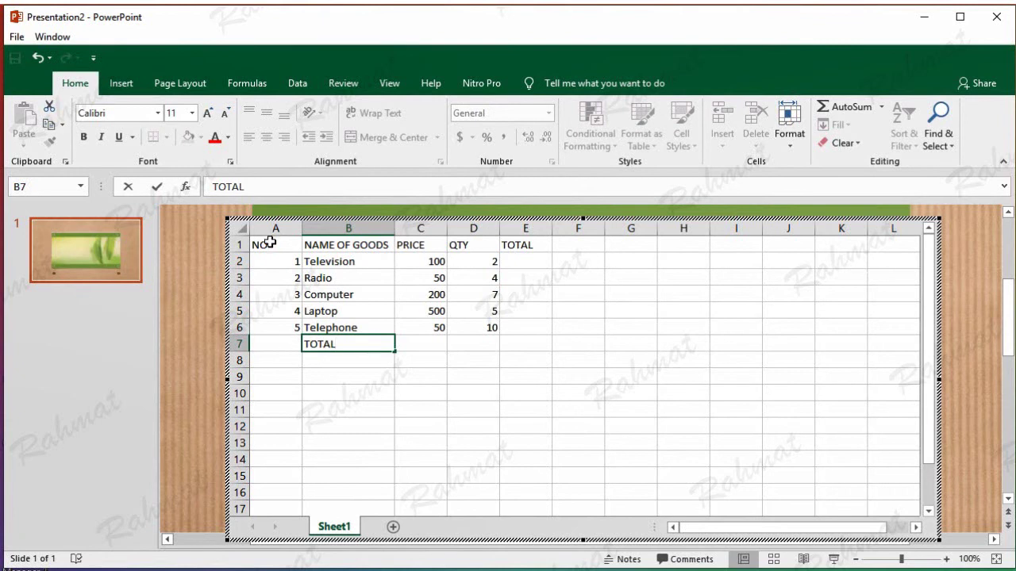
Set the whole table A1:E7 in Garamond.
{"action": "left_click_drag", "start_coordinate": [270, 242], "coordinate": [521, 346]}
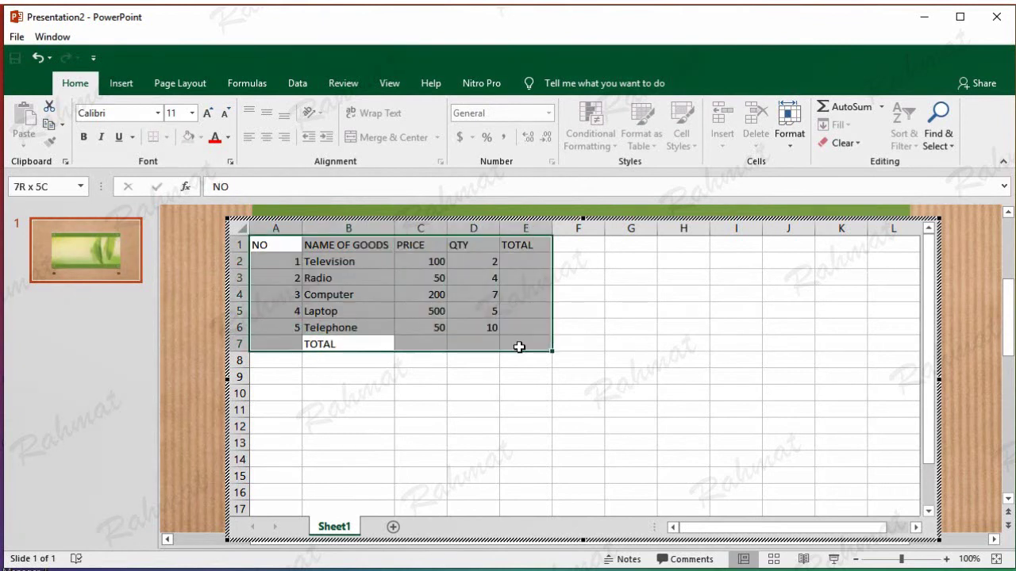
{"action": "left_click", "coordinate": [158, 112]}
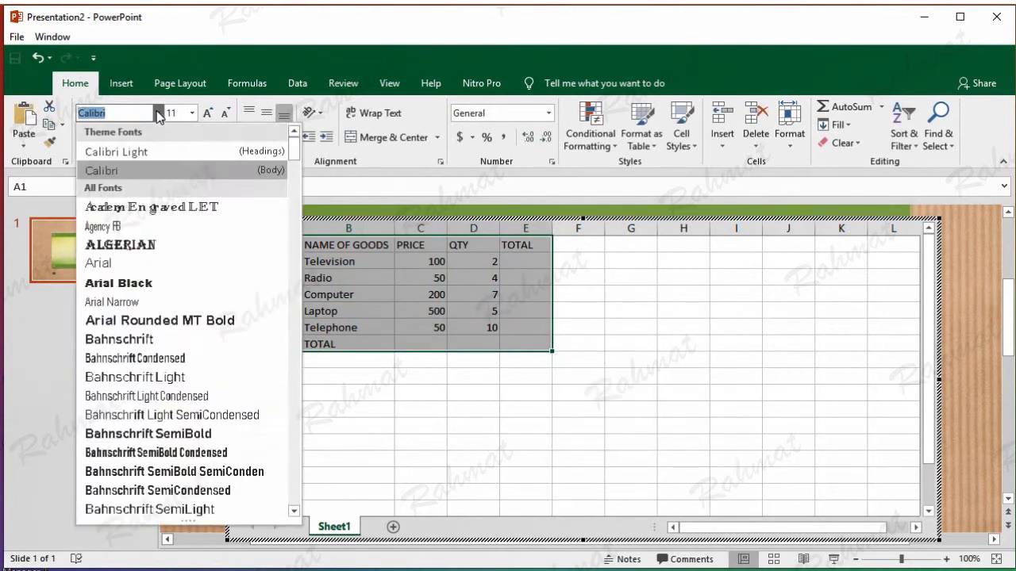
{"action": "scroll", "coordinate": [198, 387], "scroll_direction": "down", "scroll_amount": 4}
{"action": "scroll", "coordinate": [198, 386], "scroll_direction": "down", "scroll_amount": 5}
{"action": "scroll", "coordinate": [198, 386], "scroll_direction": "down", "scroll_amount": 1}
{"action": "scroll", "coordinate": [198, 386], "scroll_direction": "down", "scroll_amount": 6}
{"action": "scroll", "coordinate": [197, 387], "scroll_direction": "down", "scroll_amount": 6}
{"action": "scroll", "coordinate": [197, 387], "scroll_direction": "down", "scroll_amount": 1}
{"action": "scroll", "coordinate": [198, 386], "scroll_direction": "down", "scroll_amount": 3}
{"action": "scroll", "coordinate": [198, 386], "scroll_direction": "down", "scroll_amount": 3}
{"action": "scroll", "coordinate": [197, 387], "scroll_direction": "down", "scroll_amount": 1}
{"action": "scroll", "coordinate": [197, 387], "scroll_direction": "down", "scroll_amount": 2}
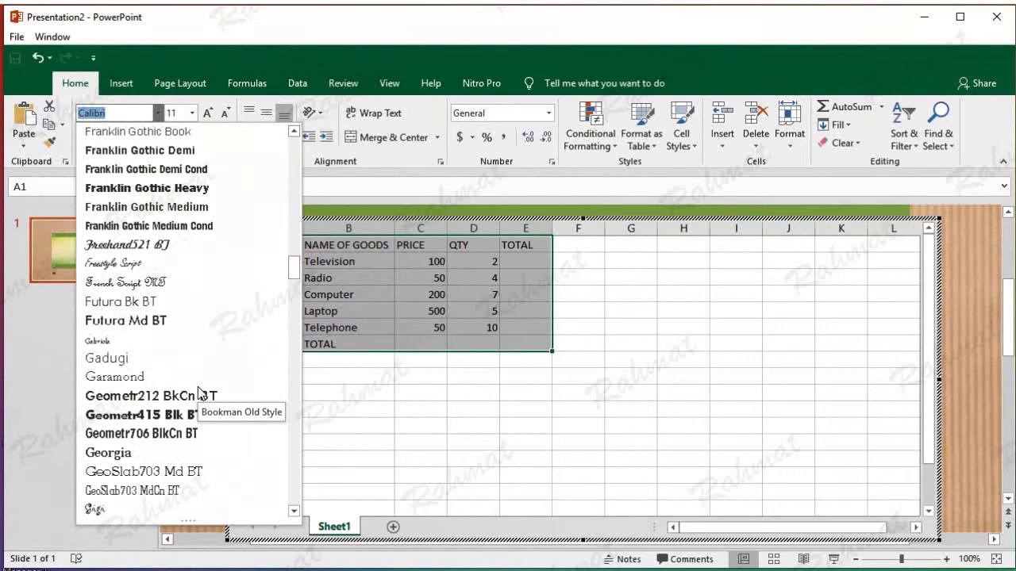
{"action": "left_click", "coordinate": [153, 378]}
{"action": "left_click", "coordinate": [474, 279]}
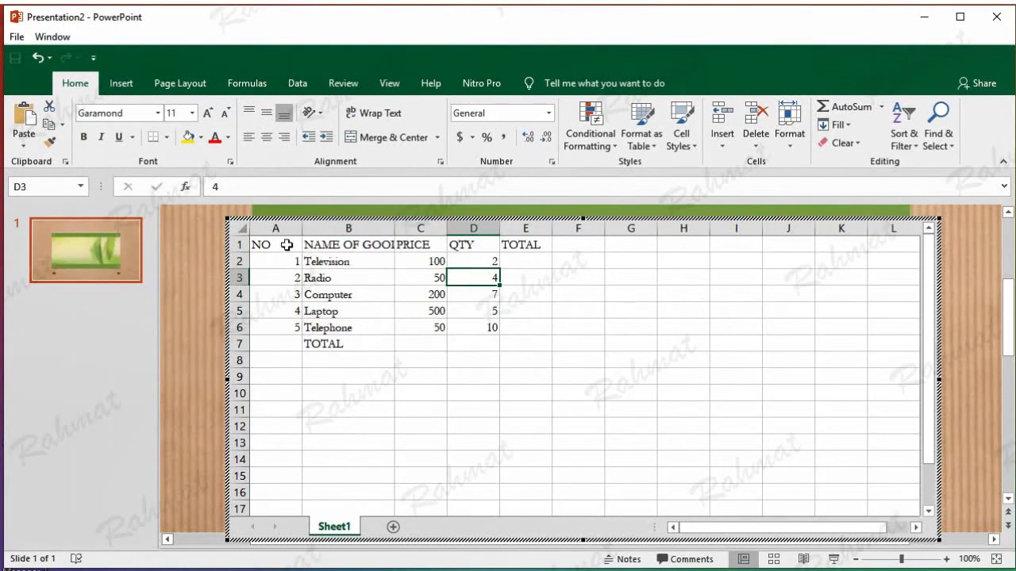
Make the header row A1:E1 bold at size 20.
{"action": "left_click_drag", "start_coordinate": [270, 244], "coordinate": [525, 245]}
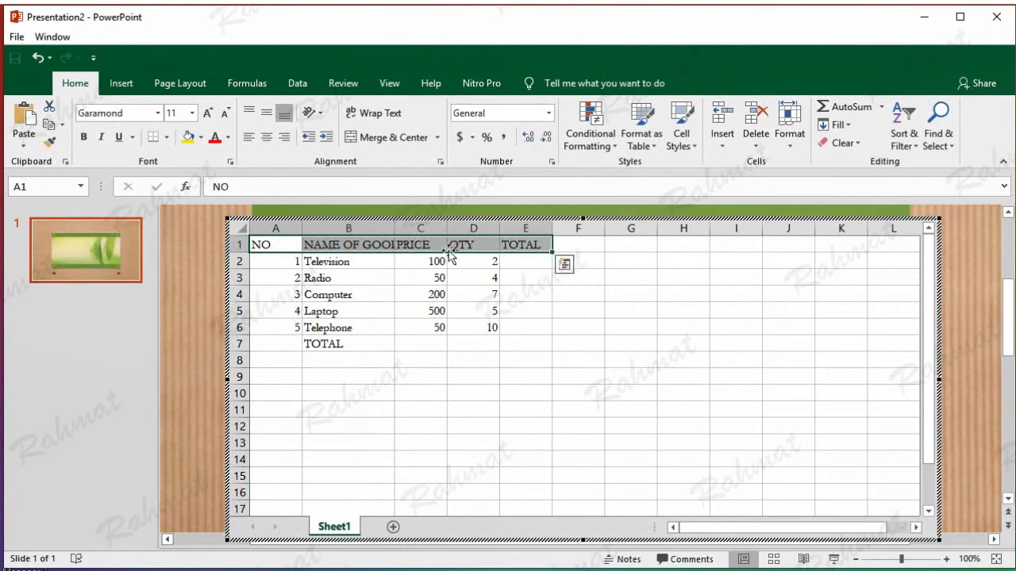
{"action": "left_click", "coordinate": [84, 136]}
{"action": "left_click", "coordinate": [191, 113]}
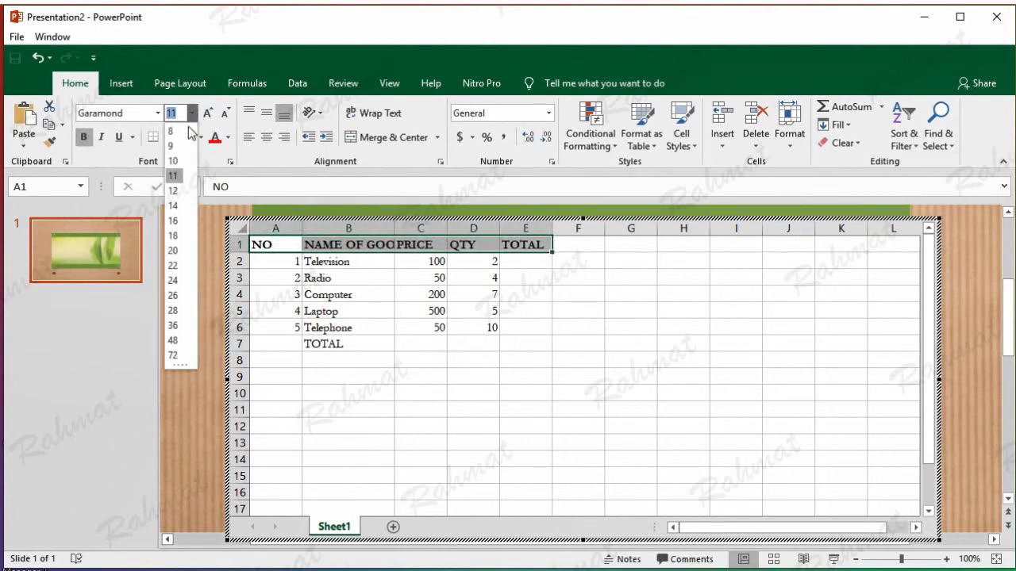
{"action": "left_click", "coordinate": [173, 250]}
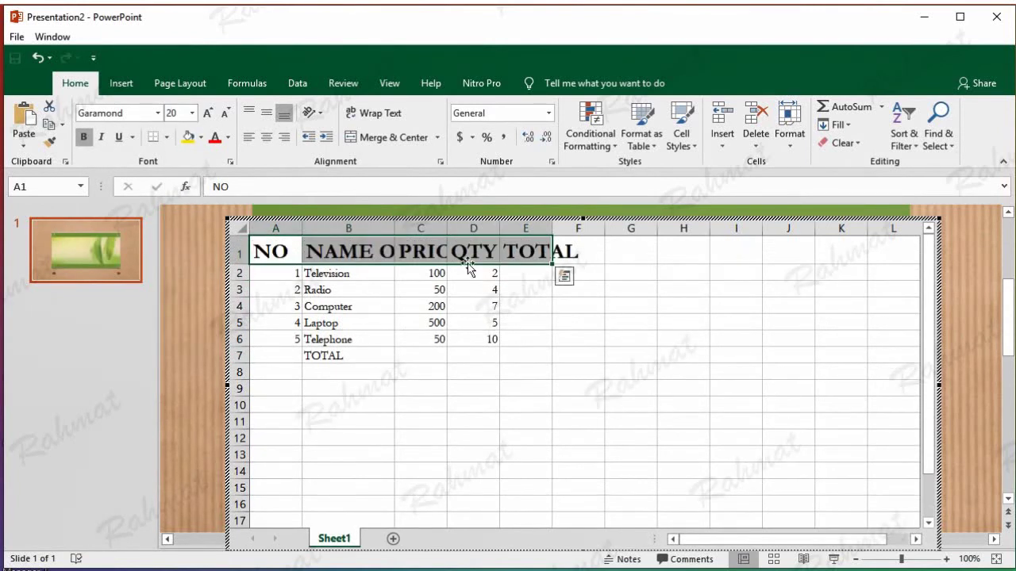
Autofit columns B, C, D and E to their headers.
{"action": "double_click", "coordinate": [395, 228]}
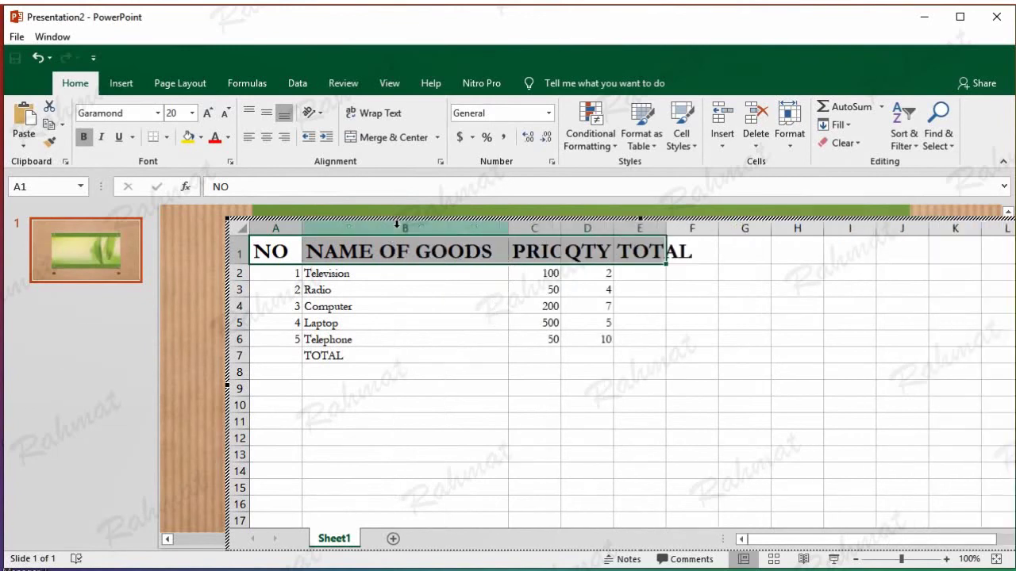
{"action": "double_click", "coordinate": [563, 227]}
{"action": "double_click", "coordinate": [639, 228]}
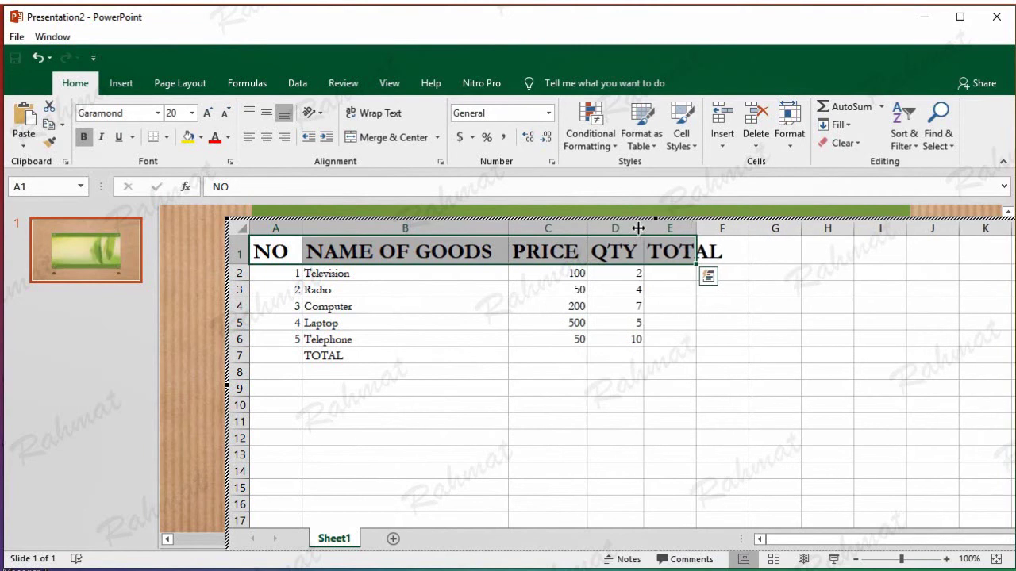
{"action": "double_click", "coordinate": [696, 227]}
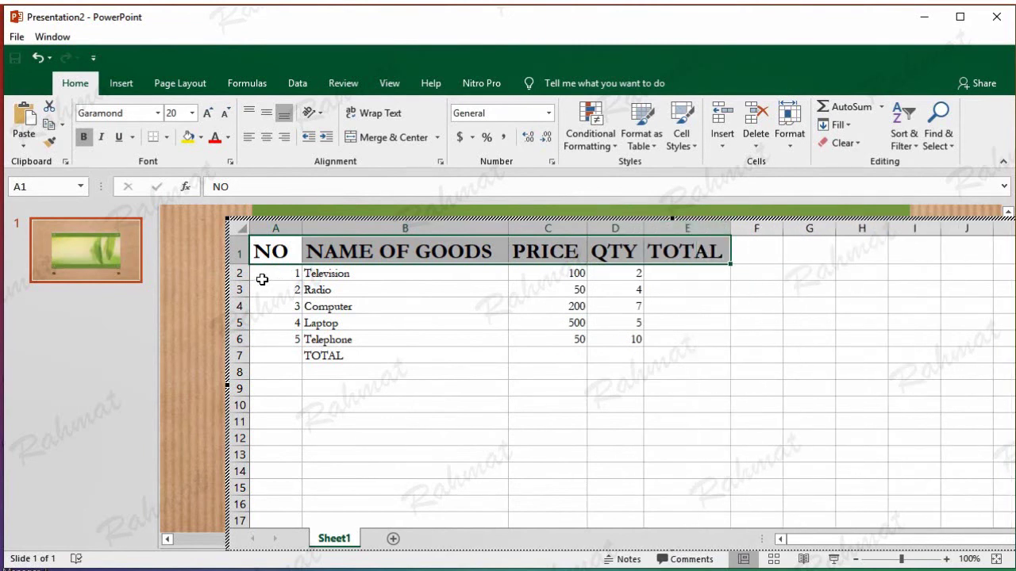
Set the goods rows A2:E6 to 24 pt and the TOTAL row B7:E7 to 28 pt.
{"action": "left_click_drag", "start_coordinate": [274, 273], "coordinate": [673, 338]}
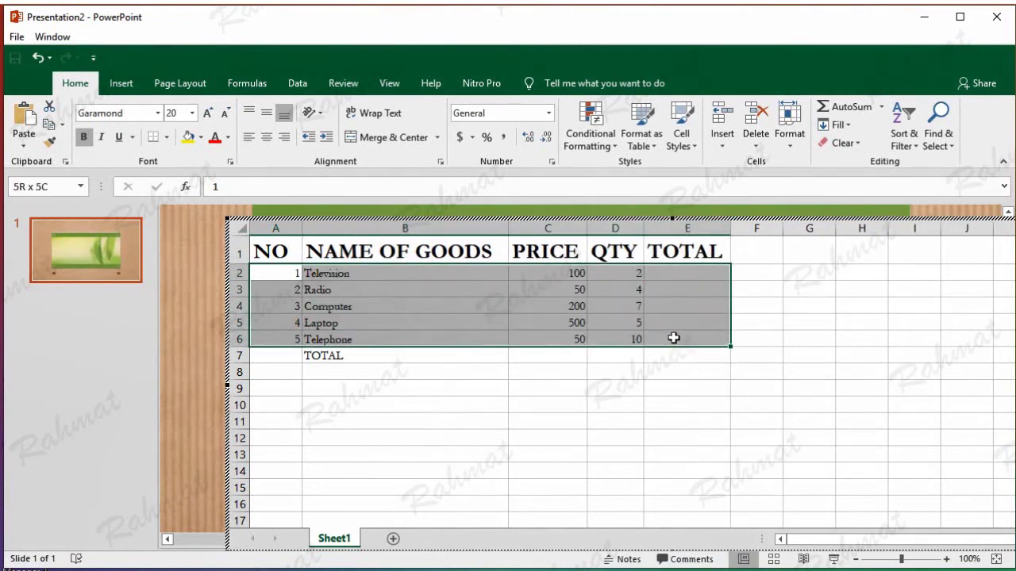
{"action": "left_click", "coordinate": [191, 113]}
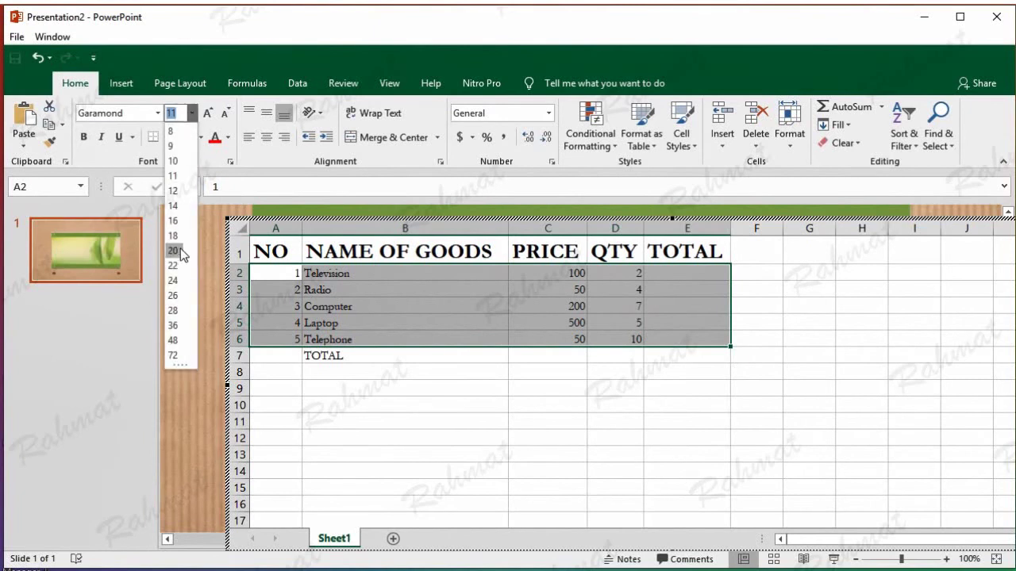
{"action": "left_click", "coordinate": [178, 281]}
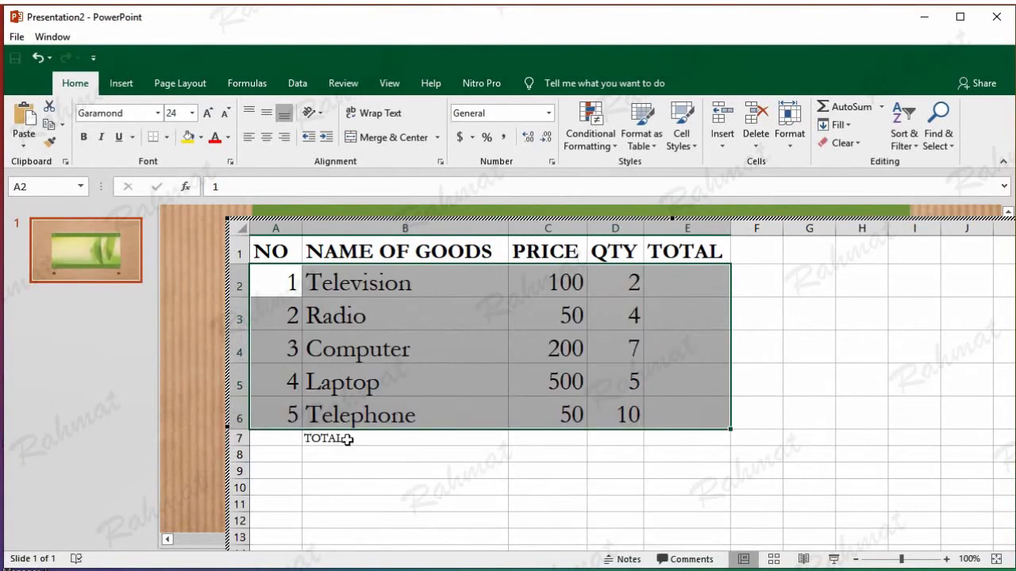
{"action": "left_click_drag", "start_coordinate": [347, 439], "coordinate": [691, 435]}
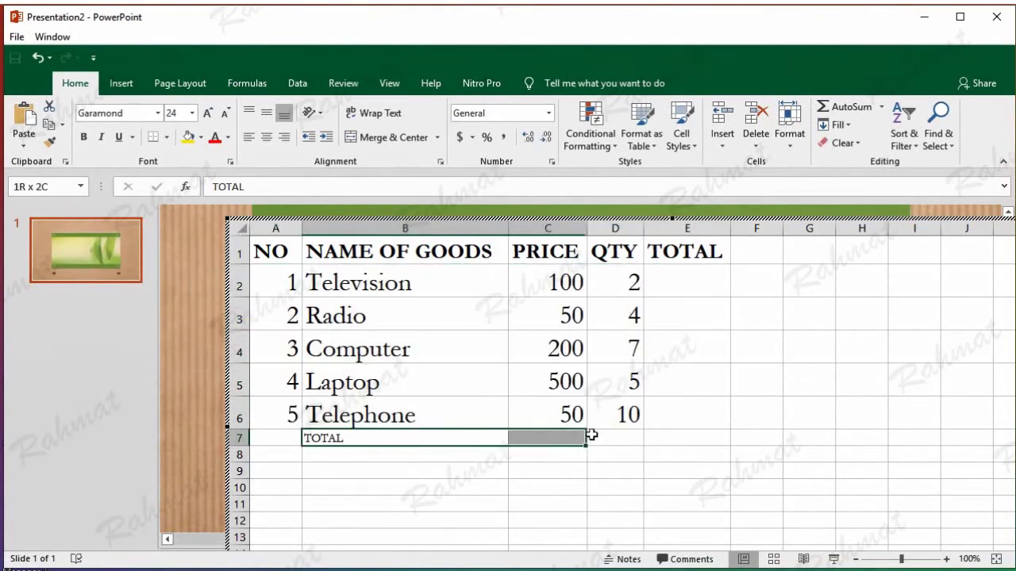
{"action": "left_click", "coordinate": [191, 113]}
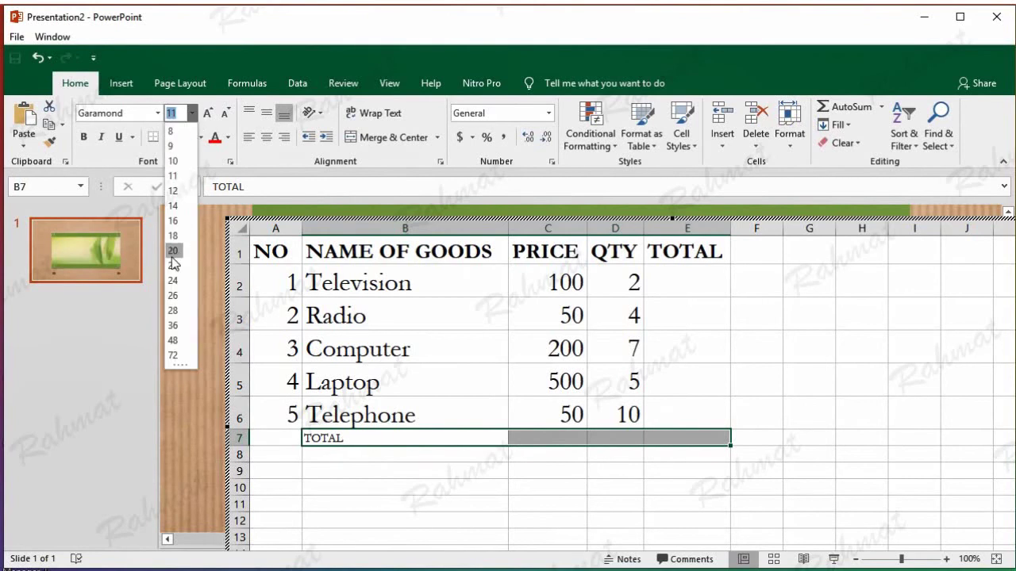
{"action": "left_click", "coordinate": [179, 311]}
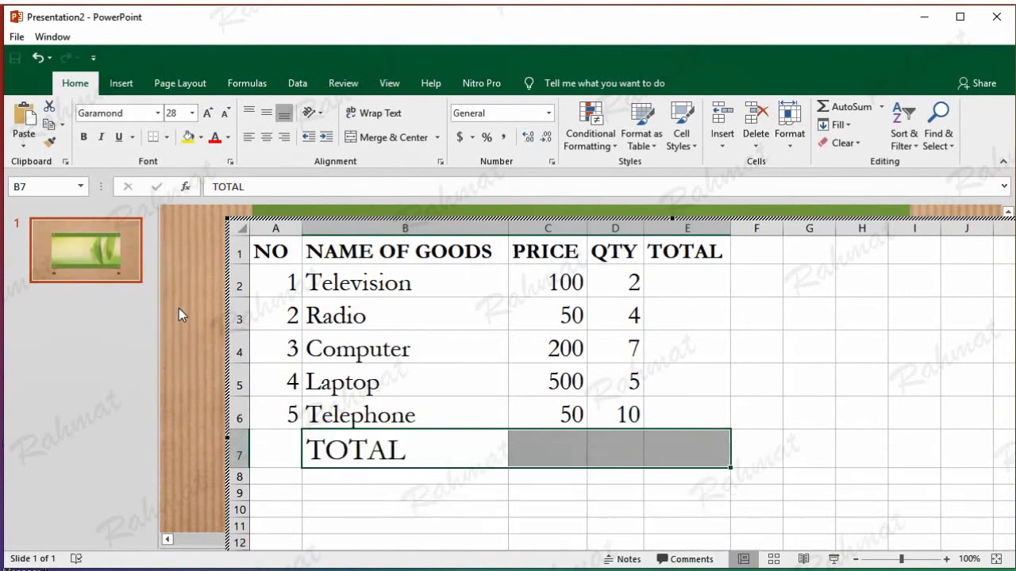
{"action": "left_click", "coordinate": [492, 453]}
{"action": "left_click_drag", "start_coordinate": [280, 252], "coordinate": [281, 444]}
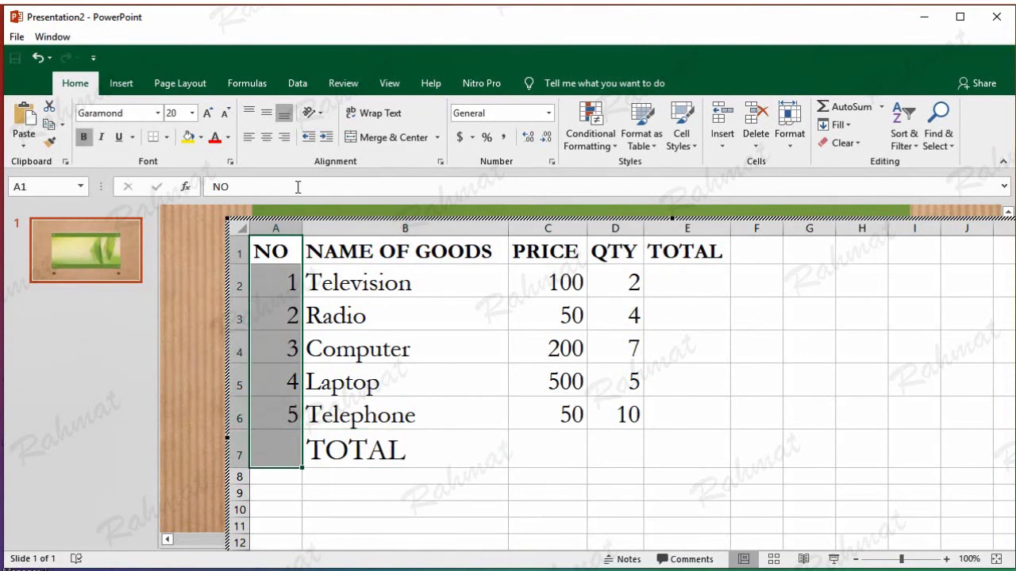
Centre the NO column A1:A7, fill it green and make its text white.
{"action": "left_click", "coordinate": [266, 138]}
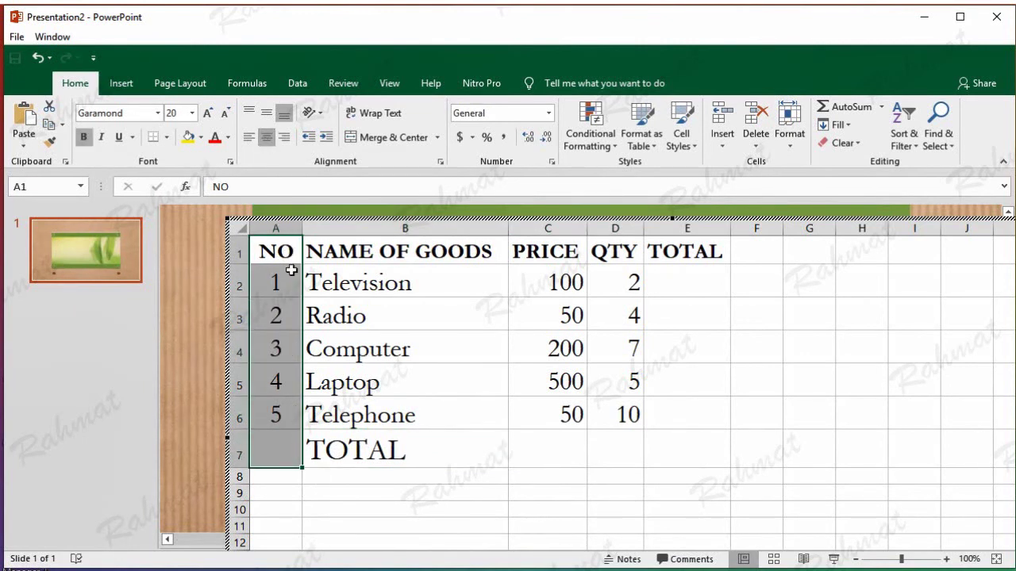
{"action": "left_click", "coordinate": [202, 138]}
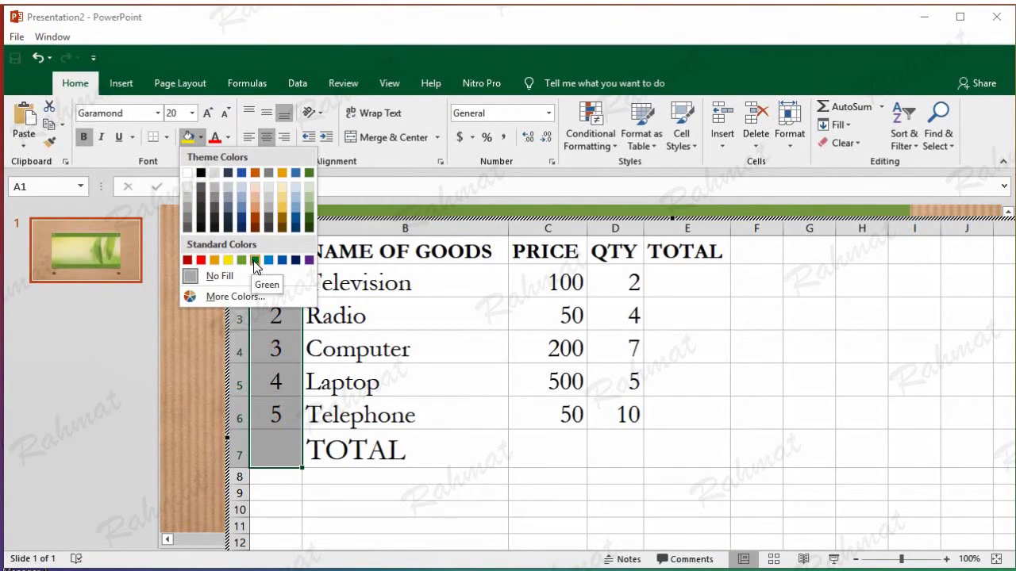
{"action": "left_click", "coordinate": [255, 260]}
{"action": "left_click", "coordinate": [230, 139]}
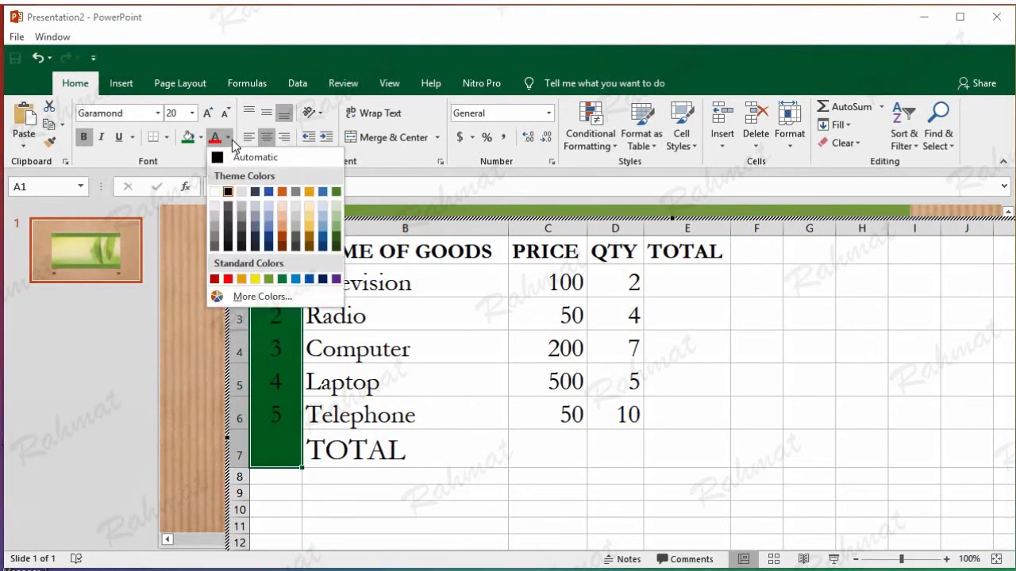
{"action": "left_click", "coordinate": [214, 191]}
{"action": "left_click", "coordinate": [344, 252]}
{"action": "left_click_drag", "start_coordinate": [344, 253], "coordinate": [673, 251]}
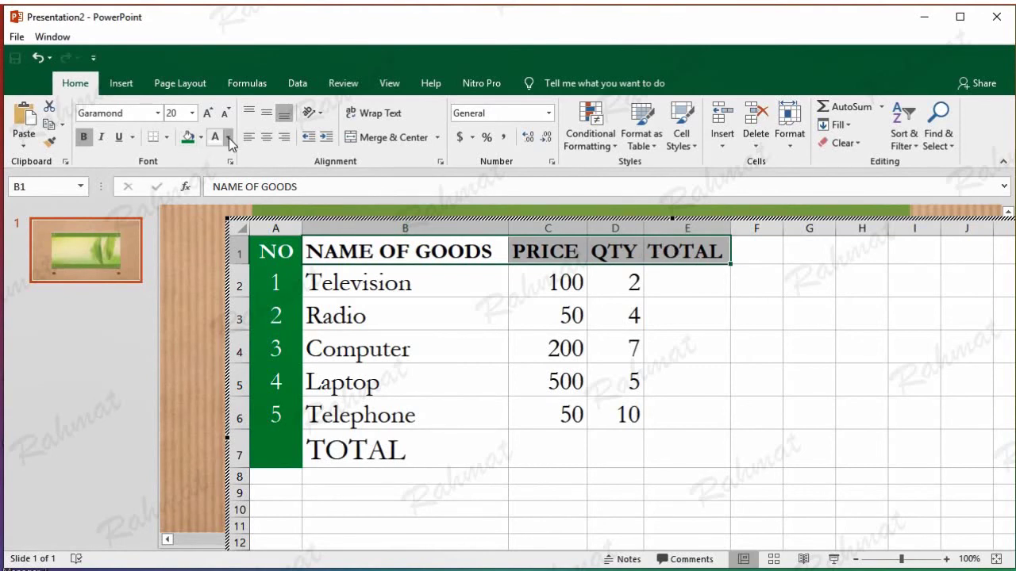
Fill the headers B1:E1 white and set the goods data B2:E6 to No Fill.
{"action": "left_click", "coordinate": [200, 137]}
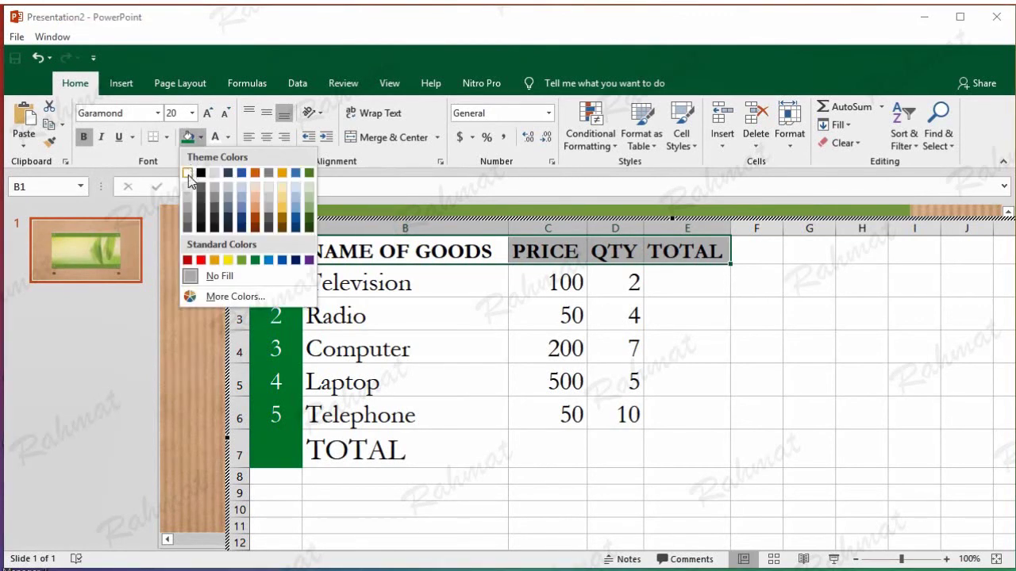
{"action": "left_click", "coordinate": [187, 173]}
{"action": "mouse_move", "coordinate": [349, 284]}
{"action": "left_mouse_down"}
{"action": "mouse_move", "coordinate": [594, 386]}
{"action": "mouse_move", "coordinate": [672, 406]}
{"action": "left_mouse_up"}
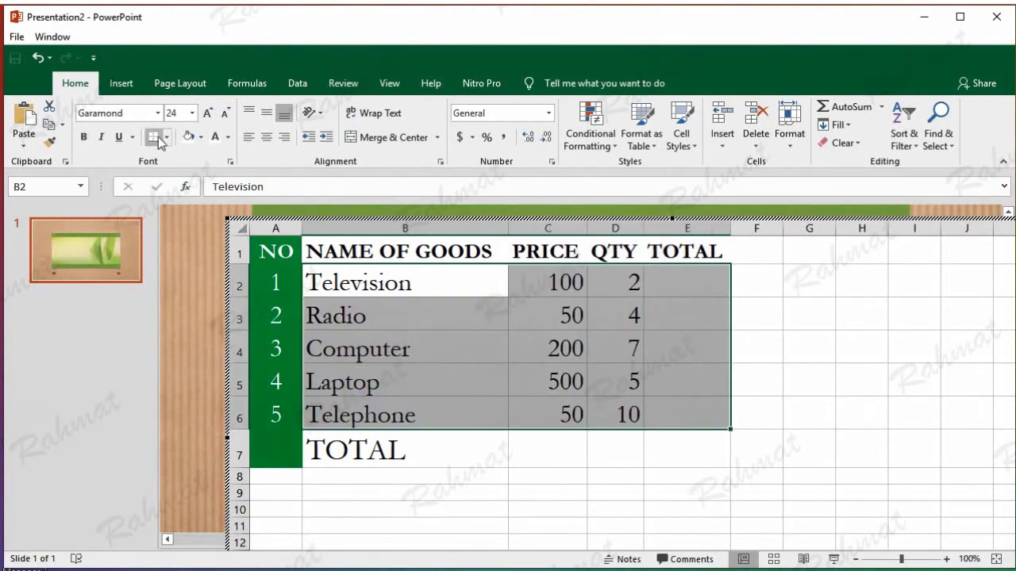
{"action": "left_click", "coordinate": [202, 136]}
{"action": "left_click", "coordinate": [217, 275]}
Merge and centre TOTAL across B7:D7 with white fill, and fill E7 dark brown.
{"action": "left_click_drag", "start_coordinate": [325, 447], "coordinate": [608, 452]}
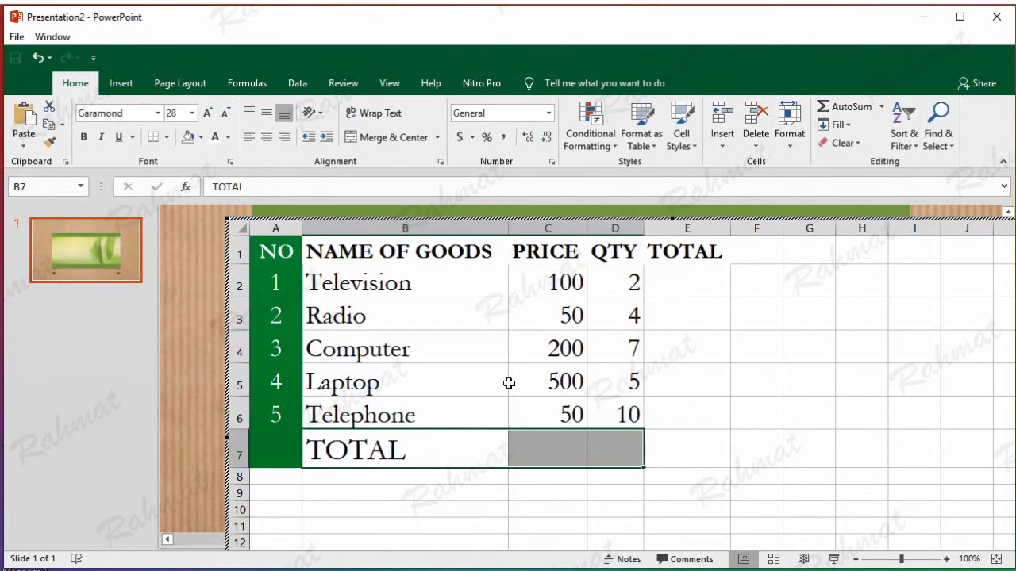
{"action": "left_click", "coordinate": [352, 140]}
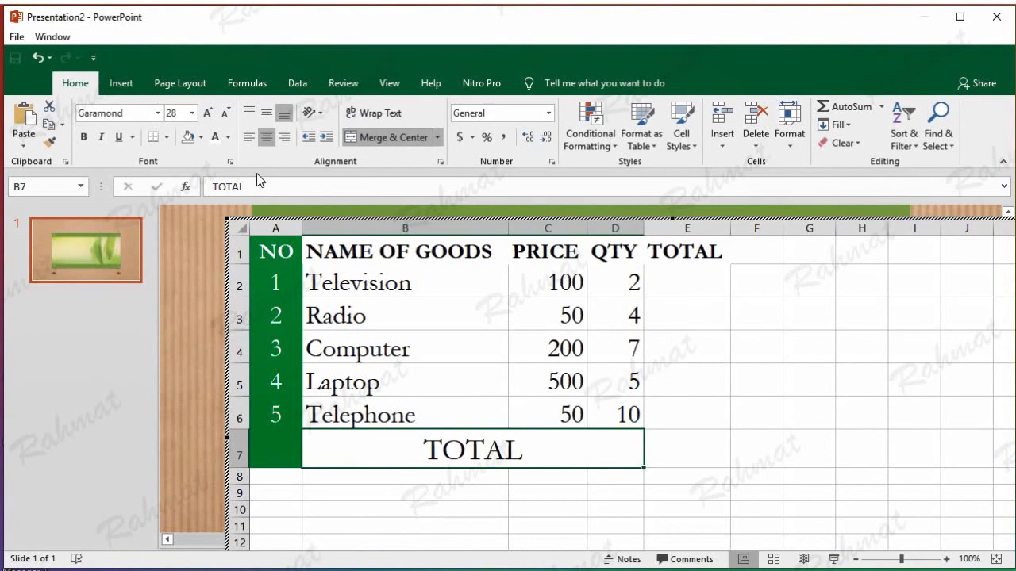
{"action": "left_click", "coordinate": [201, 135]}
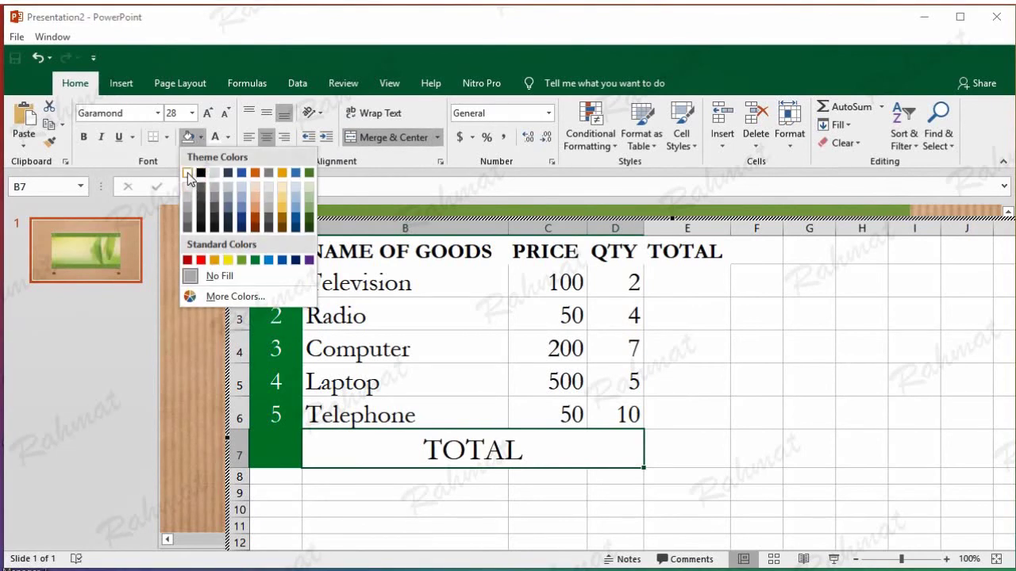
{"action": "left_click", "coordinate": [189, 179]}
{"action": "left_click", "coordinate": [677, 452]}
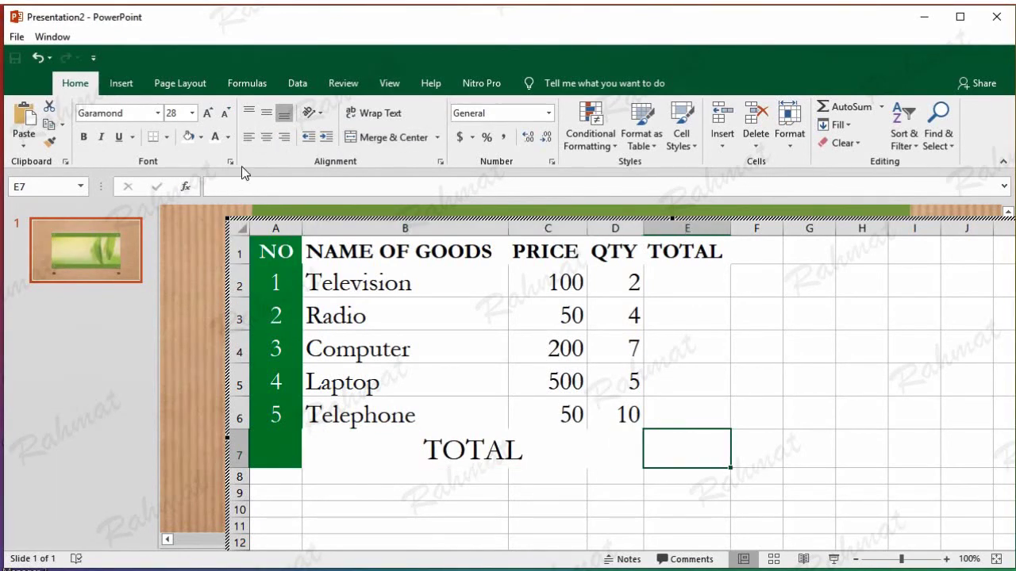
{"action": "left_click", "coordinate": [202, 137]}
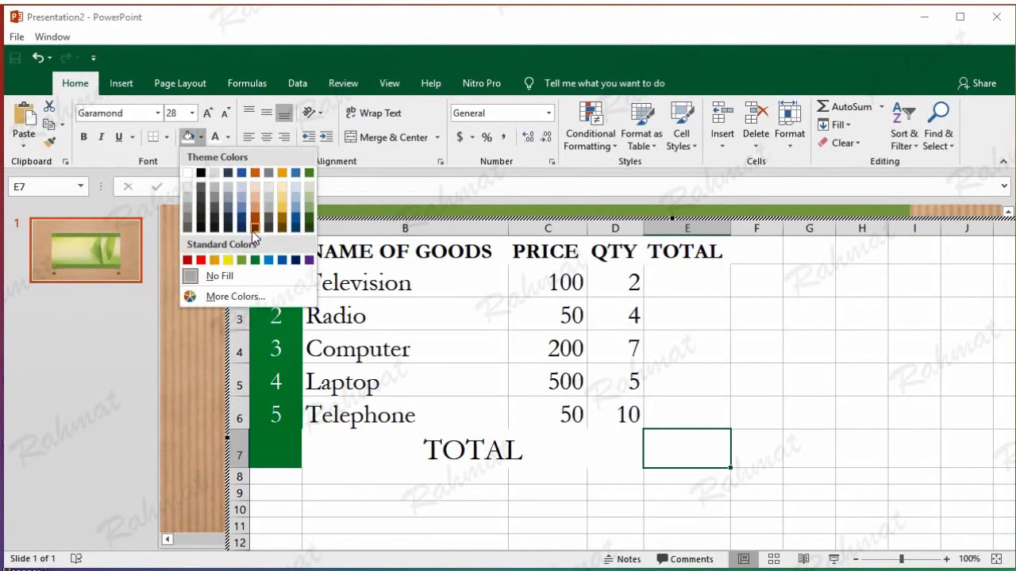
{"action": "left_click", "coordinate": [254, 229]}
{"action": "left_click", "coordinate": [829, 388]}
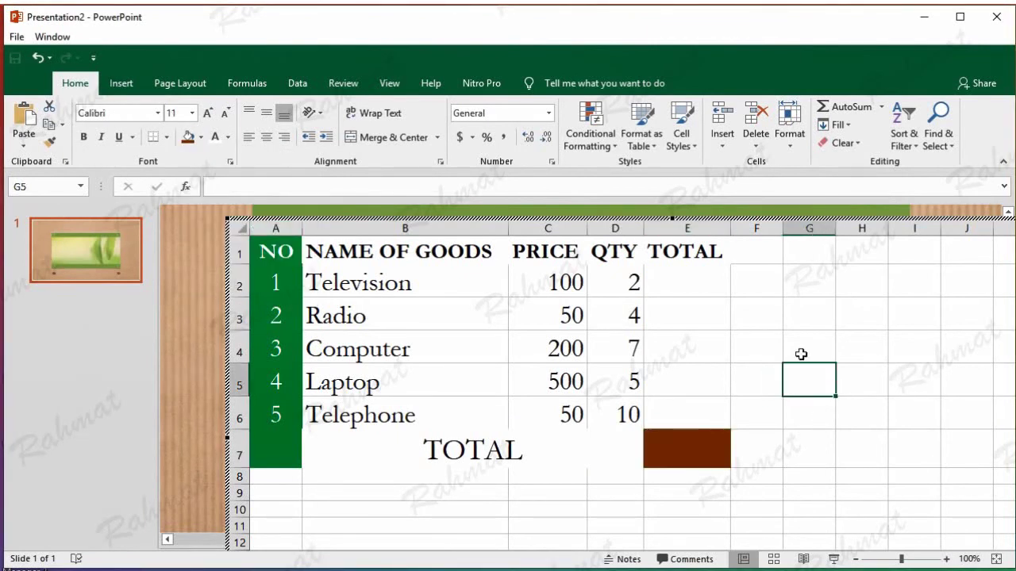
Enter =C2*D2 in E2 so Television's total shows 200.
{"action": "left_click", "coordinate": [677, 282]}
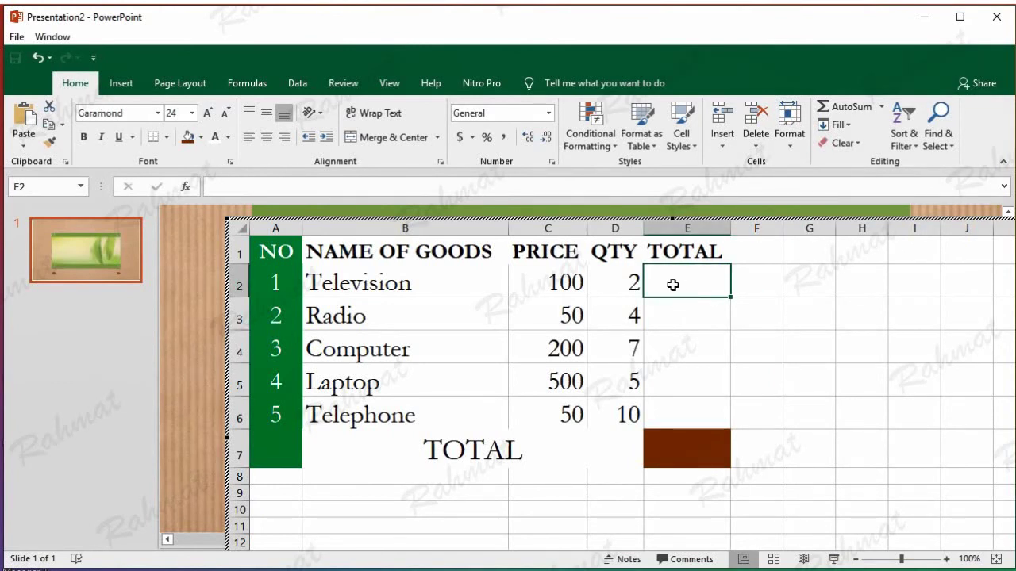
{"action": "type", "text": "="}
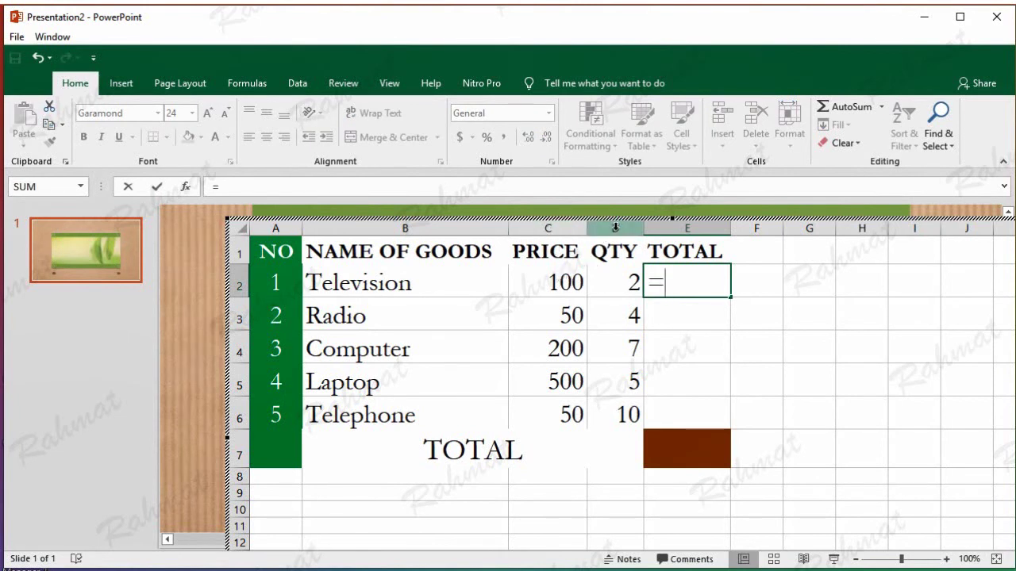
{"action": "type", "text": "C2"}
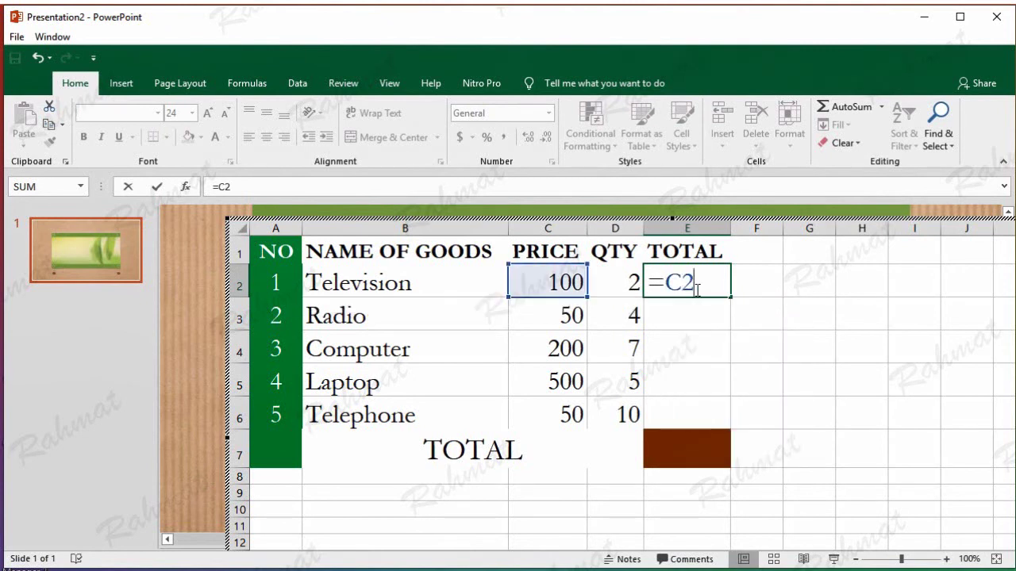
{"action": "type", "text": "*D"}
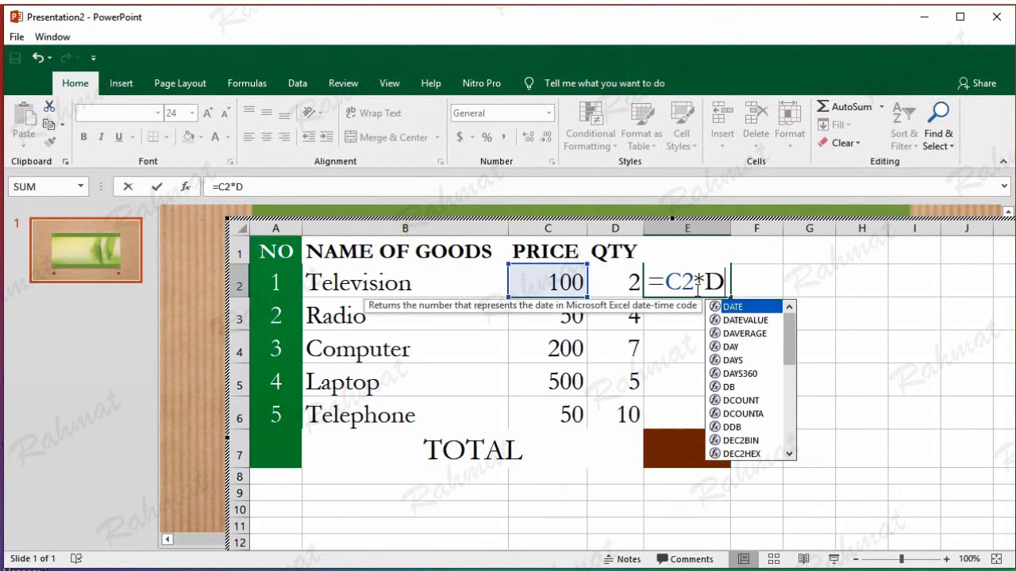
{"action": "type", "text": "2"}
{"action": "key", "text": "Return"}
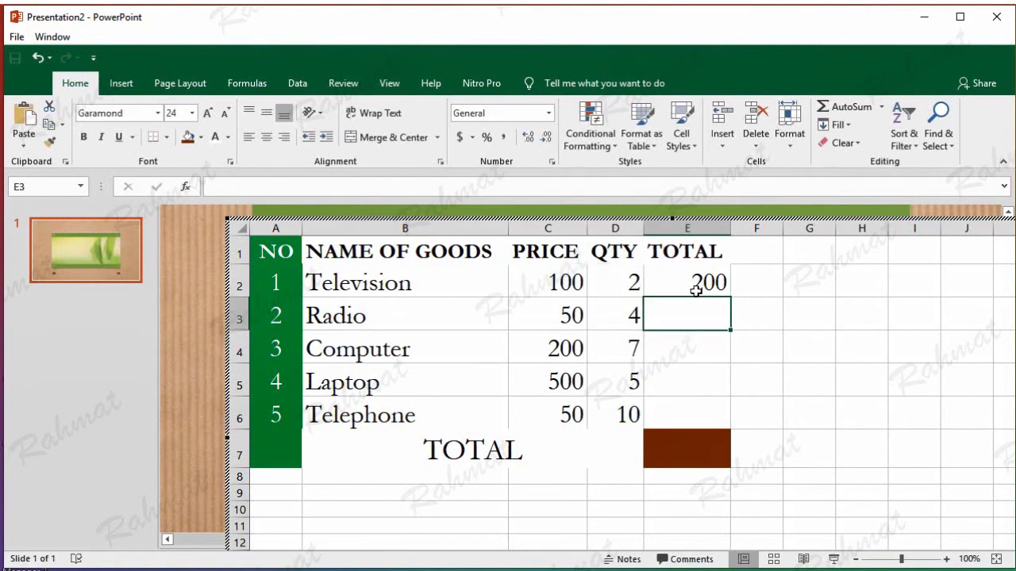
Format the PRICE values C2:C6 as Currency with 0 decimal places.
{"action": "left_click_drag", "start_coordinate": [561, 279], "coordinate": [562, 418]}
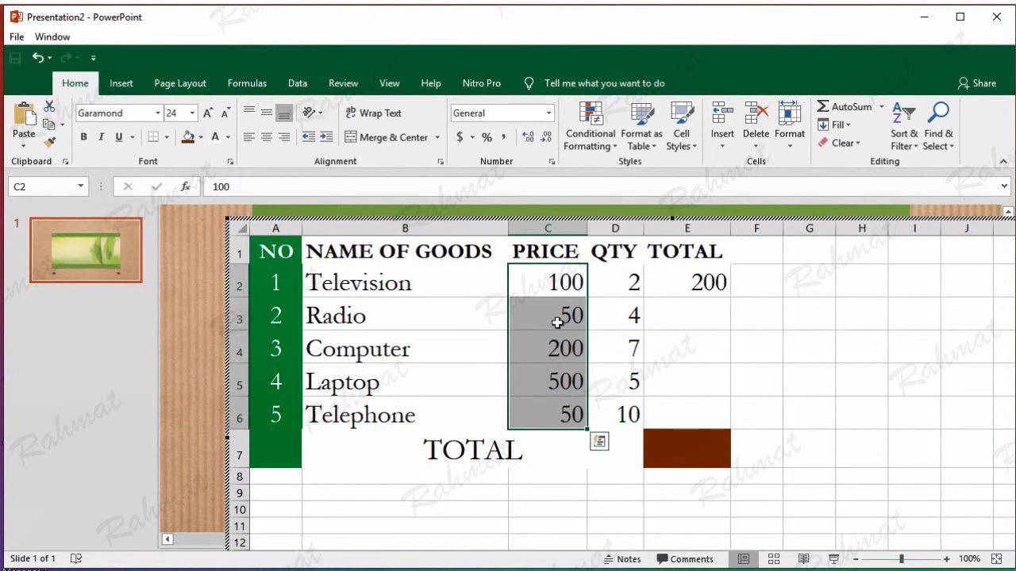
{"action": "right_click", "coordinate": [561, 322]}
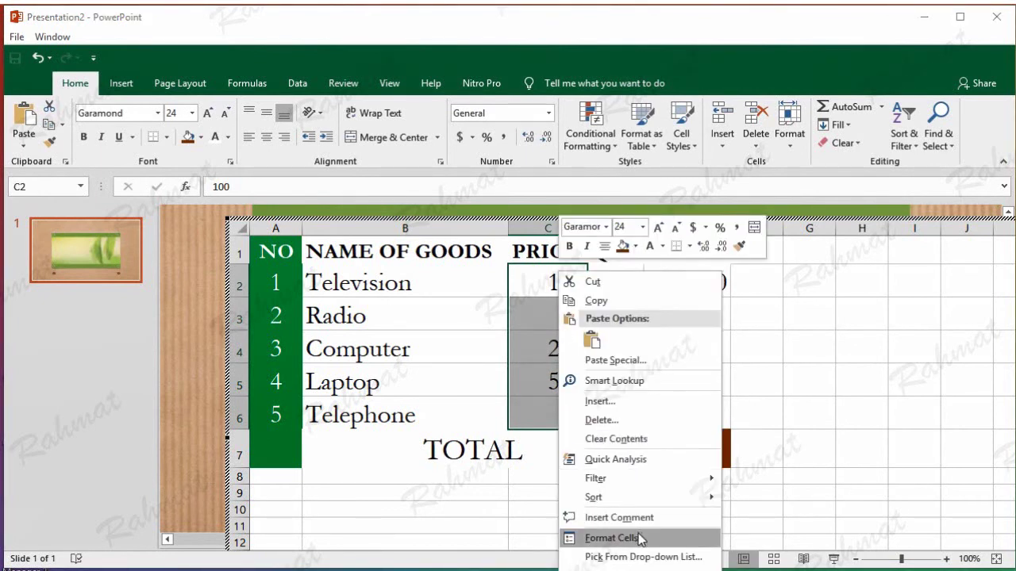
{"action": "left_click", "coordinate": [635, 538]}
{"action": "left_click", "coordinate": [475, 331]}
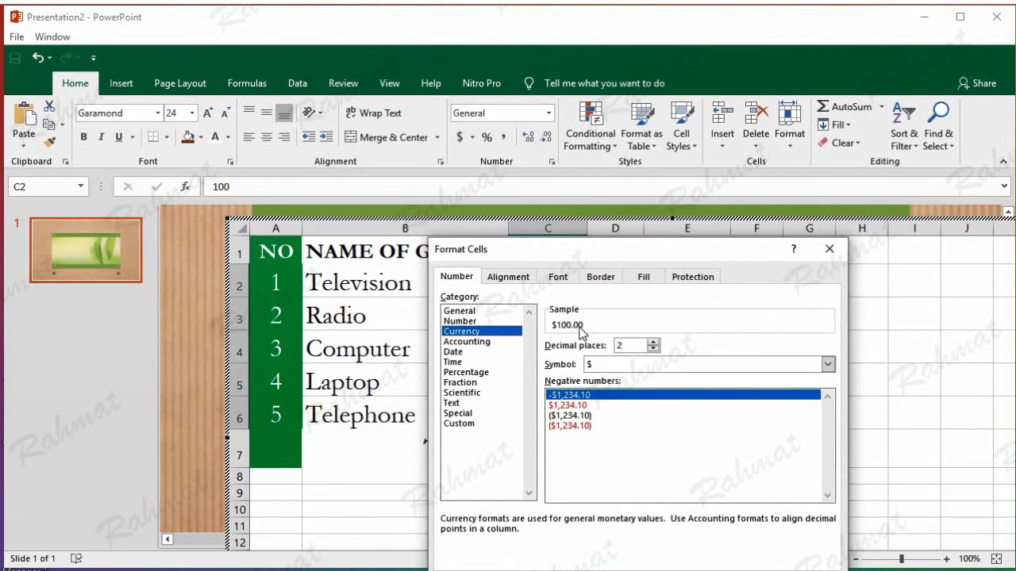
{"action": "left_click", "coordinate": [652, 350]}
{"action": "left_click", "coordinate": [652, 350]}
{"action": "key", "text": "Return"}
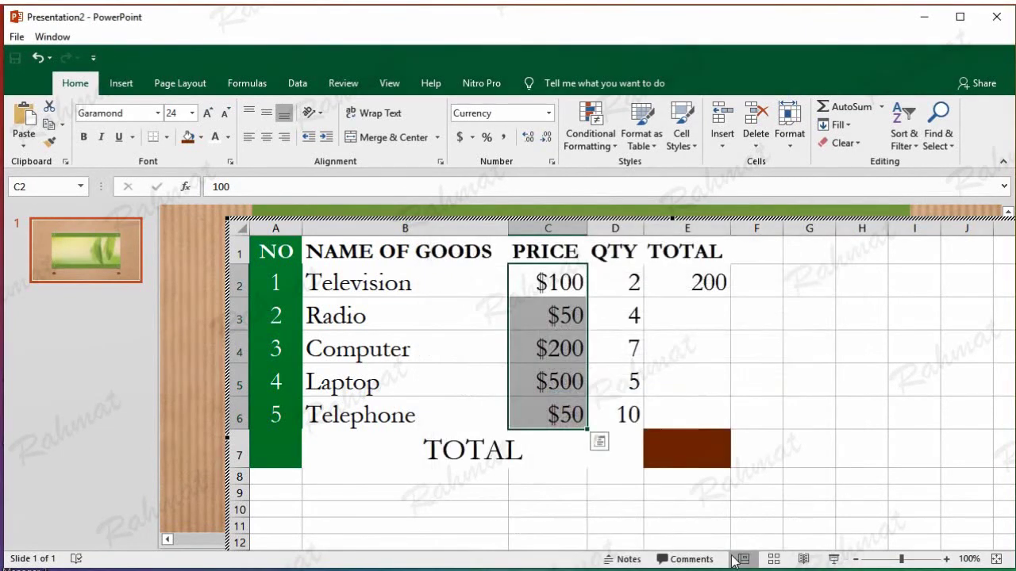
{"action": "left_click", "coordinate": [701, 283]}
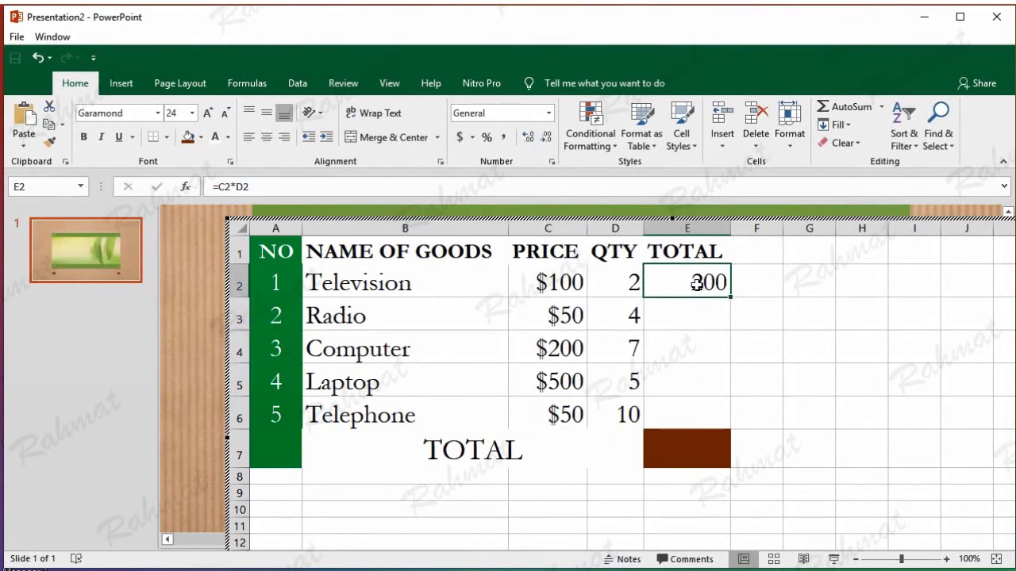
Enter =C2*D2 in E2 and =C3*D3 in E3, then fill the formula down to E6.
{"action": "type", "text": "=C"}
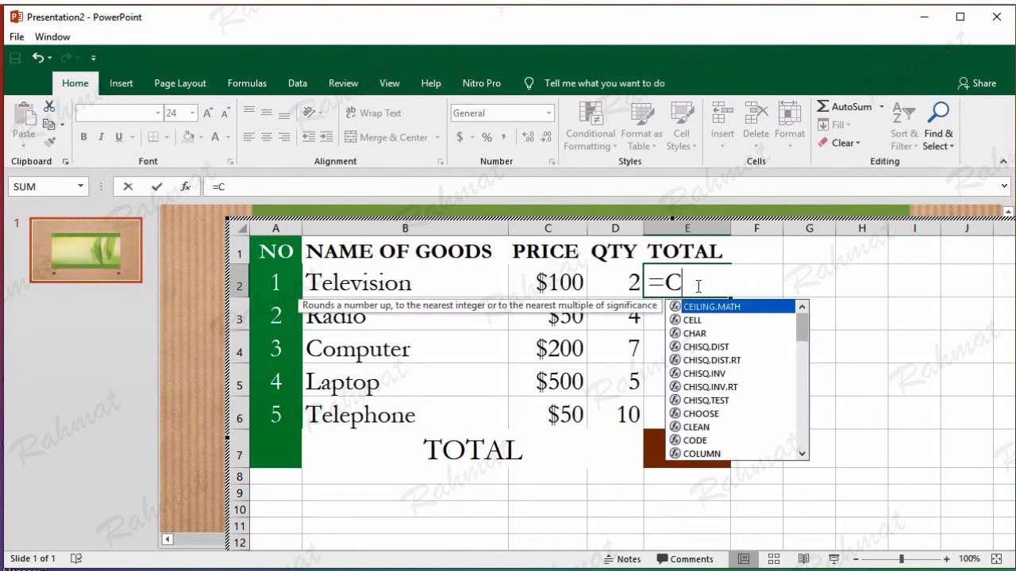
{"action": "type", "text": "2*"}
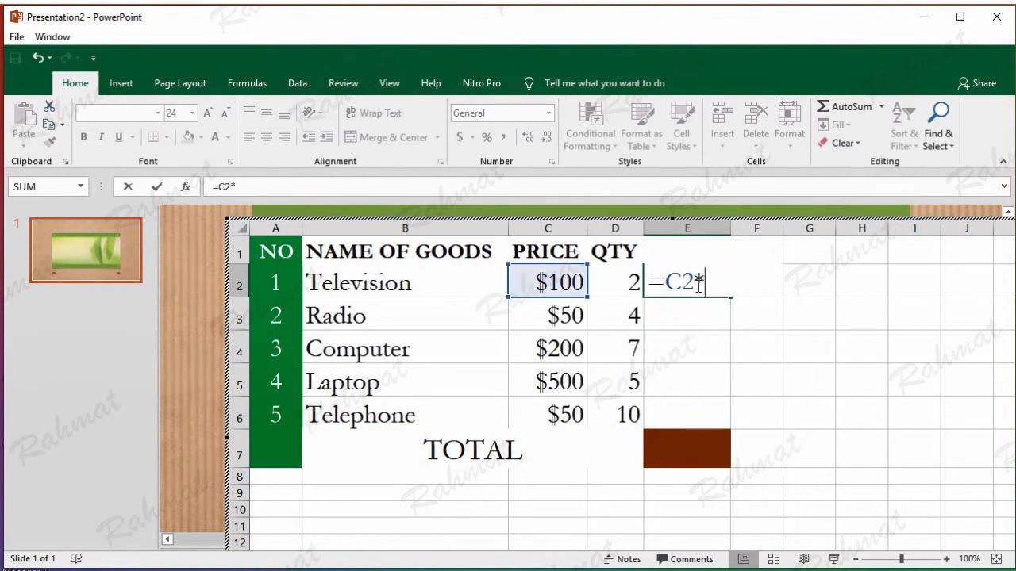
{"action": "type", "text": "D2"}
{"action": "key", "text": "Return"}
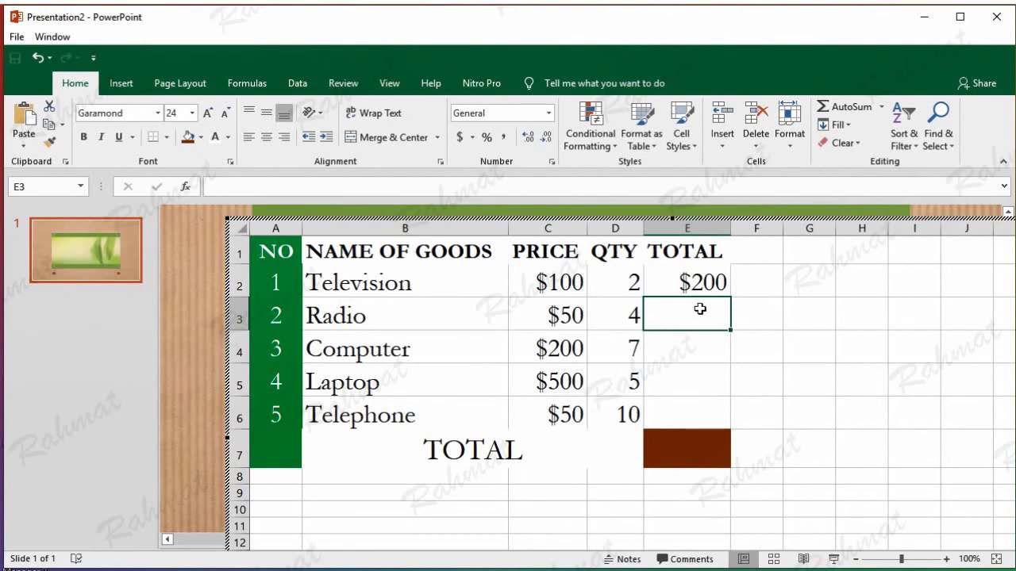
{"action": "type", "text": "=D3"}
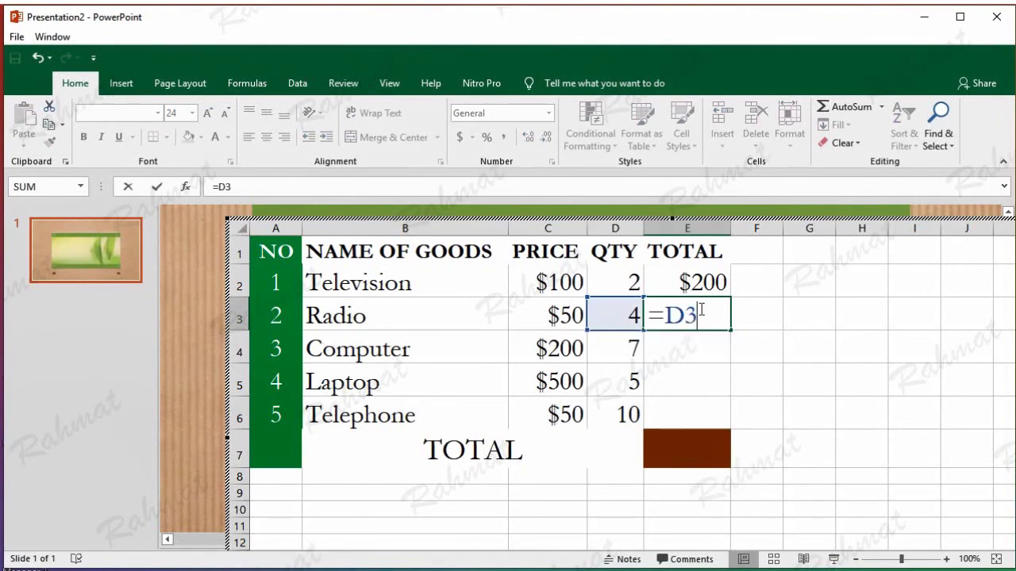
{"action": "type", "text": "*"}
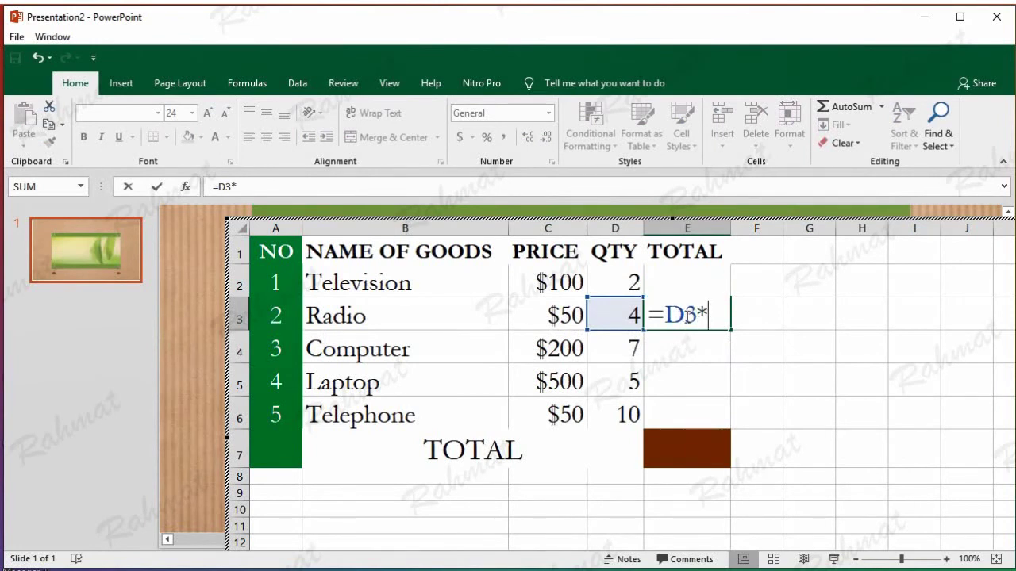
{"action": "key", "text": "BackSpace"}
{"action": "type", "text": "C3*"}
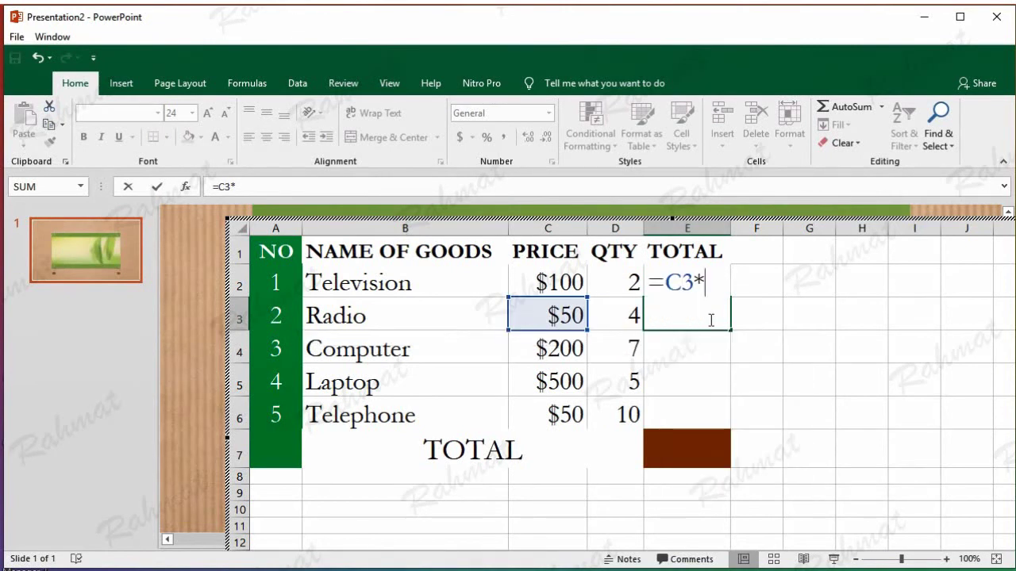
{"action": "type", "text": "D3"}
{"action": "key", "text": "Return"}
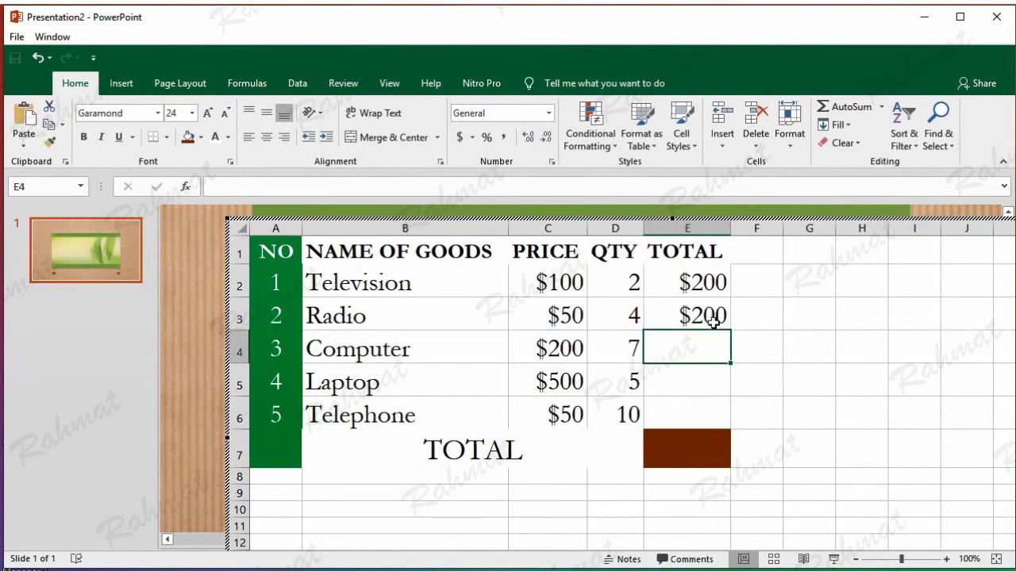
{"action": "left_click", "coordinate": [711, 318]}
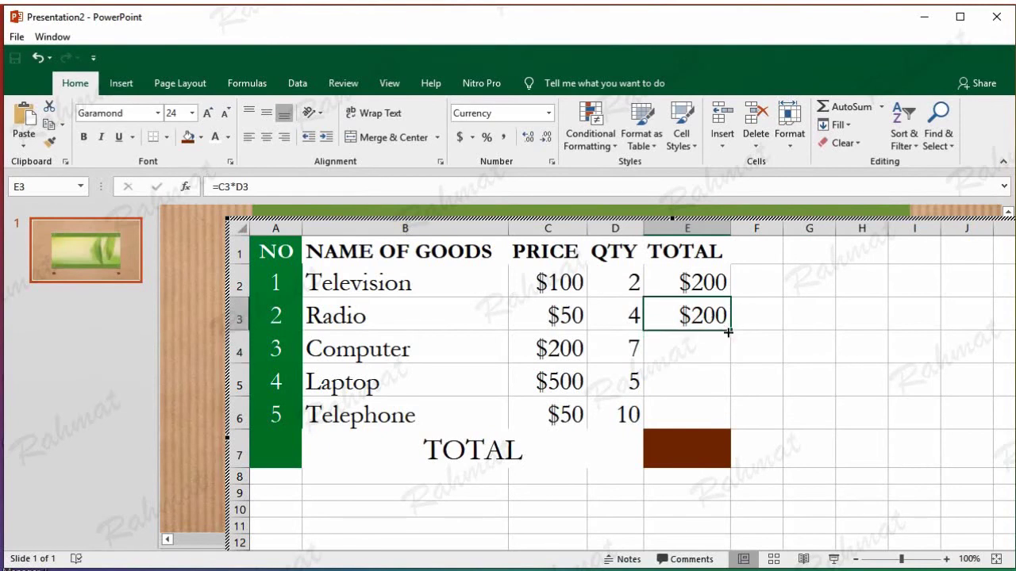
{"action": "left_click_drag", "start_coordinate": [729, 332], "coordinate": [729, 433]}
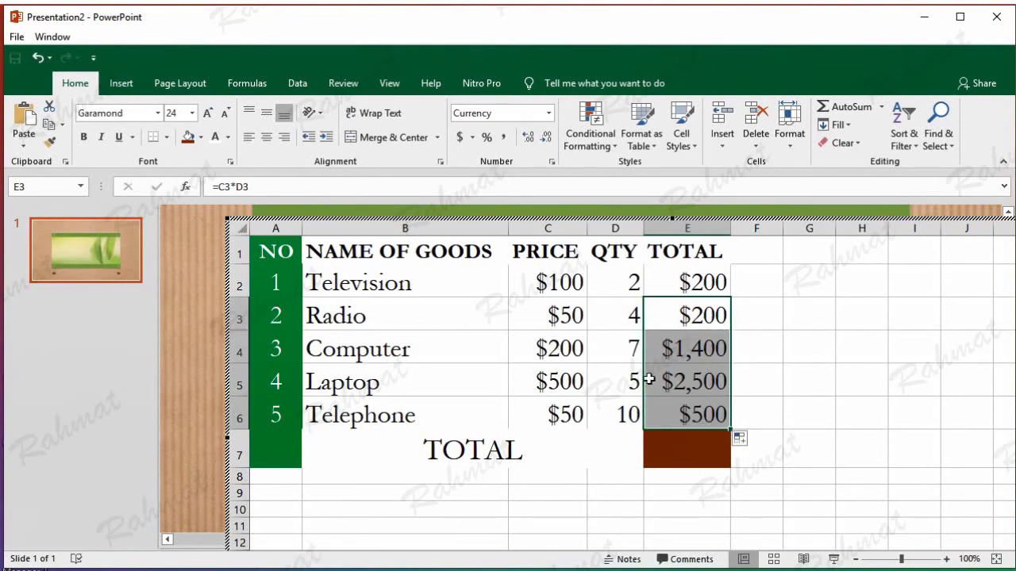
Enter =SUM(E2:E6) in the brown cell E7 for a $4,800 grand total.
{"action": "left_click", "coordinate": [798, 406]}
{"action": "left_click", "coordinate": [687, 452]}
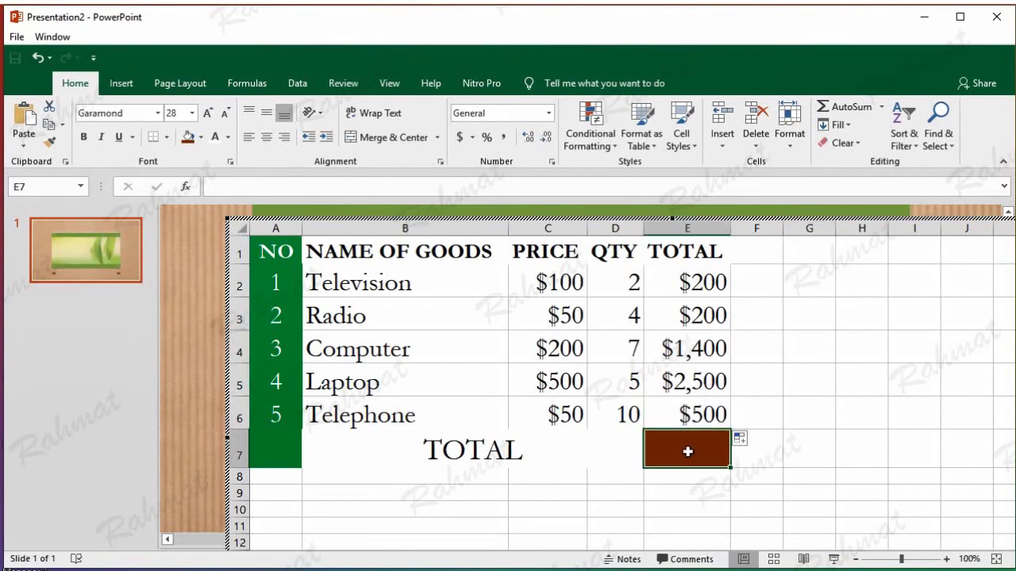
{"action": "type", "text": "="}
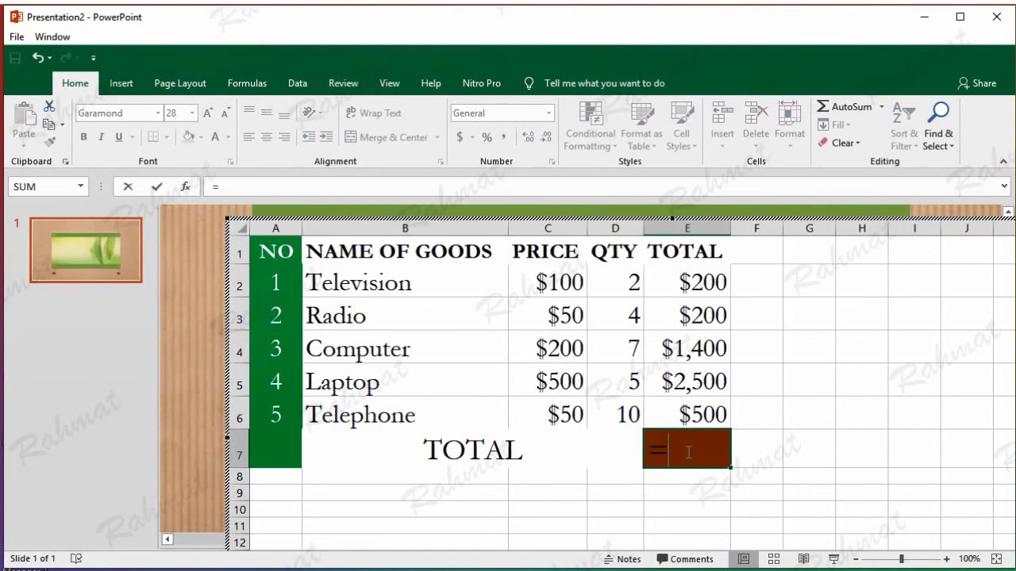
{"action": "type", "text": "SUM("}
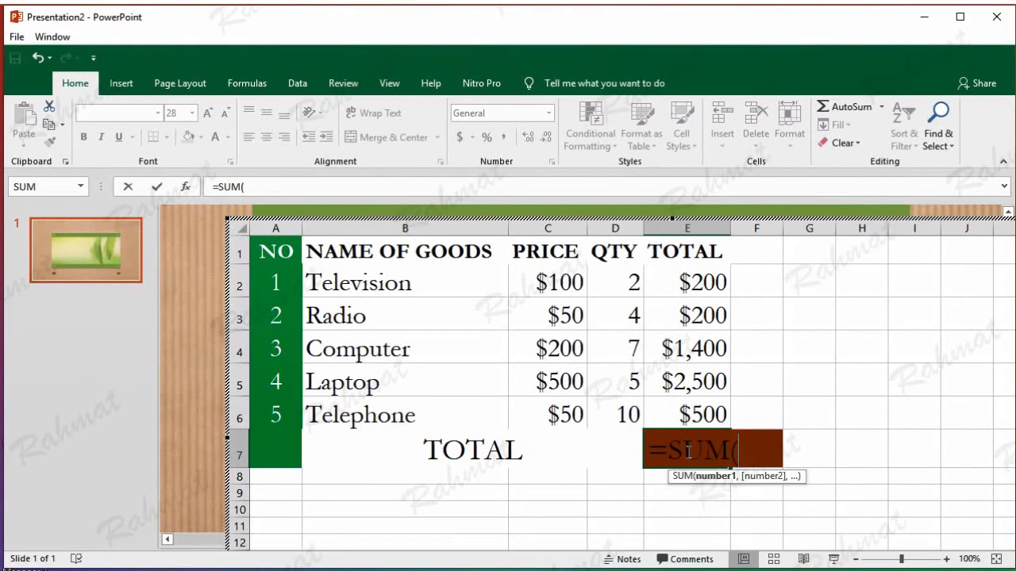
{"action": "left_click_drag", "start_coordinate": [677, 284], "coordinate": [679, 410]}
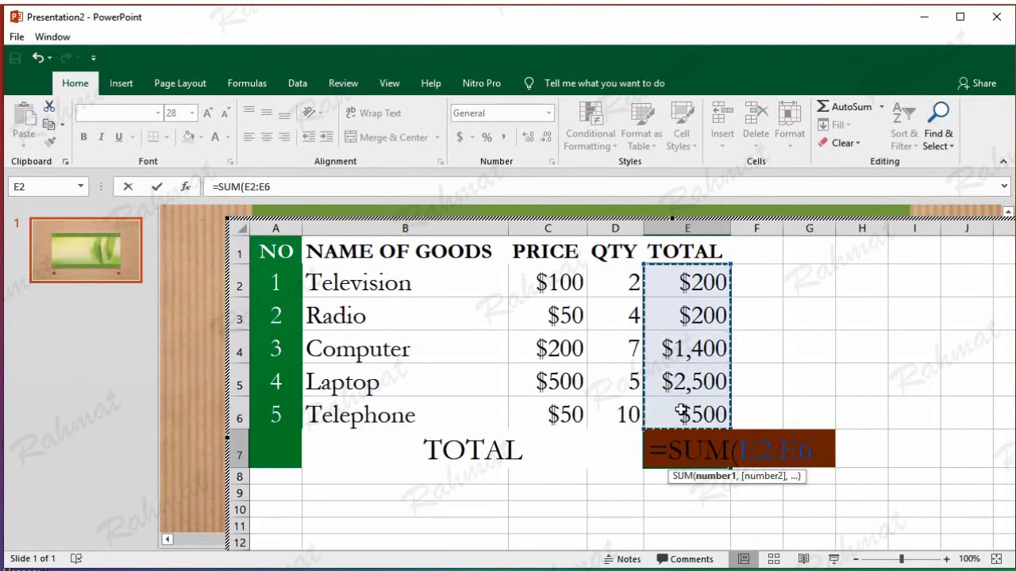
{"action": "type", "text": ")"}
{"action": "key", "text": "Return"}
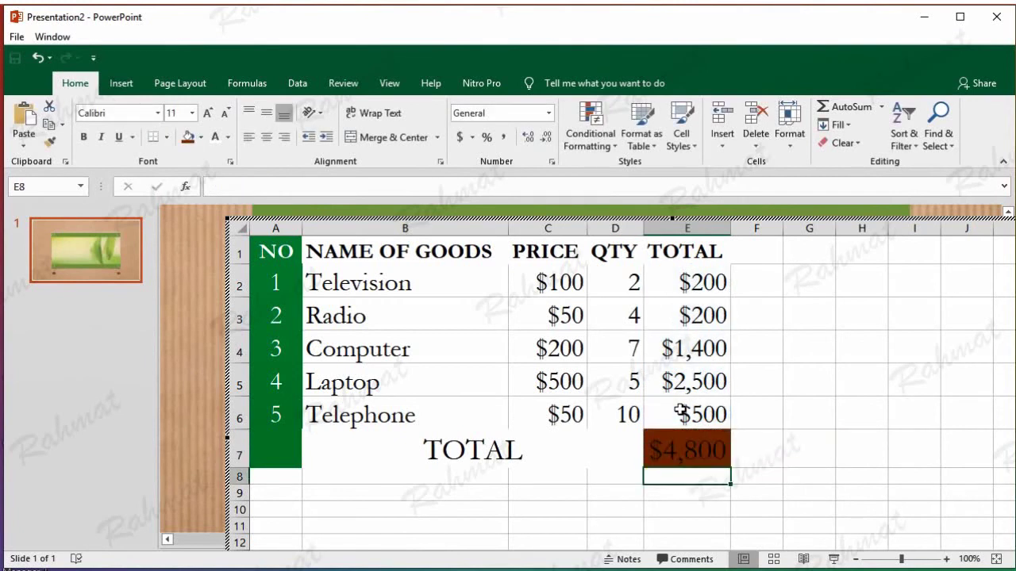
{"action": "left_click", "coordinate": [231, 134]}
{"action": "key", "text": "Escape"}
Make the $4,800 sum in cell E7 white and bold.
{"action": "left_click", "coordinate": [37, 58]}
{"action": "left_click", "coordinate": [786, 475]}
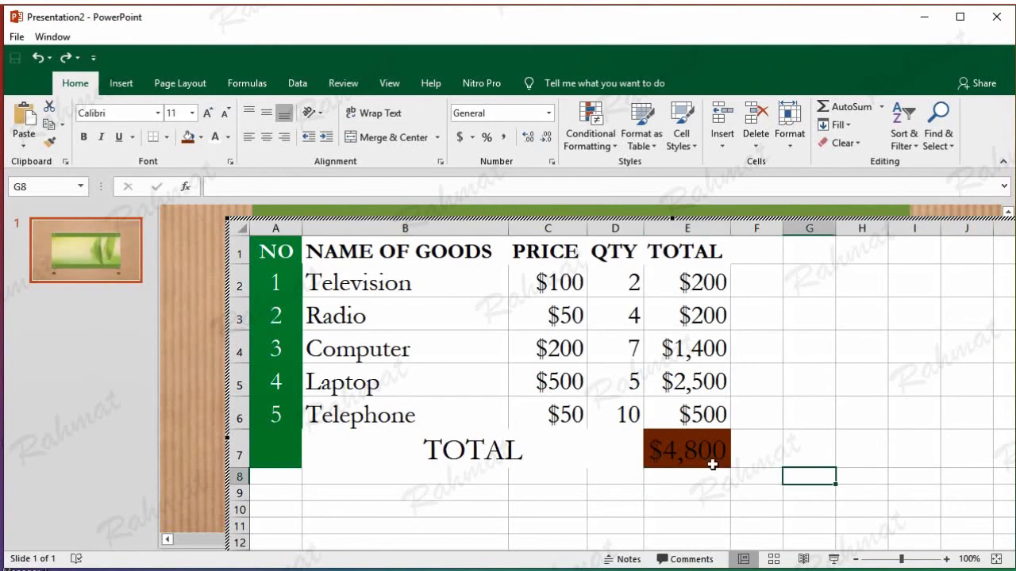
{"action": "left_click", "coordinate": [675, 450]}
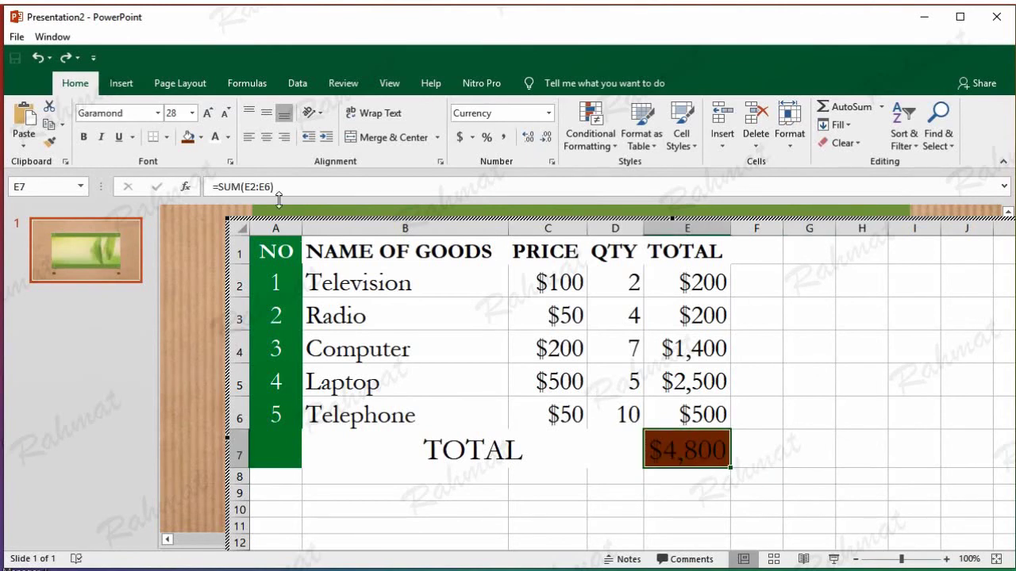
{"action": "left_click", "coordinate": [228, 138]}
{"action": "left_click", "coordinate": [214, 191]}
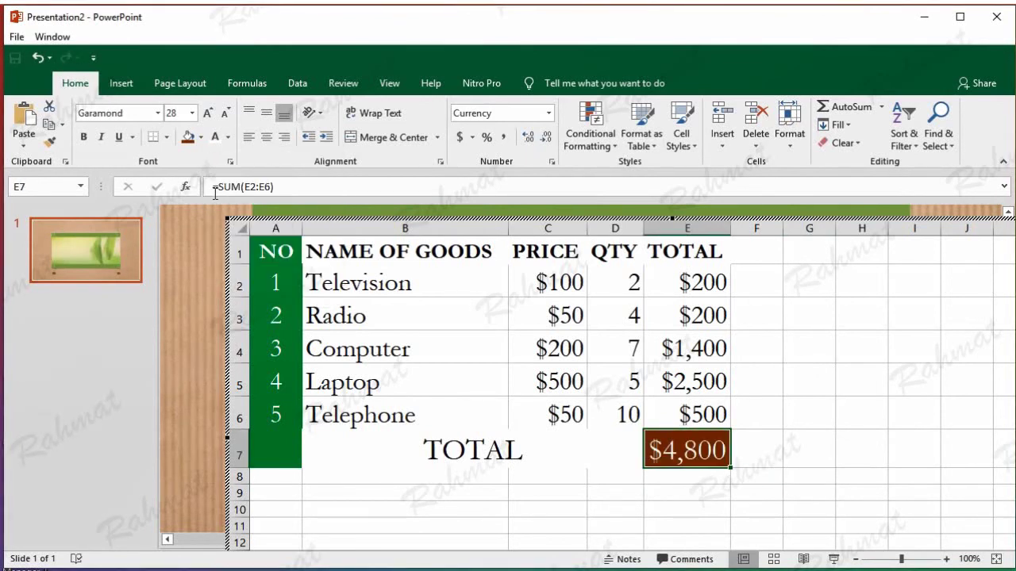
{"action": "left_click", "coordinate": [83, 138]}
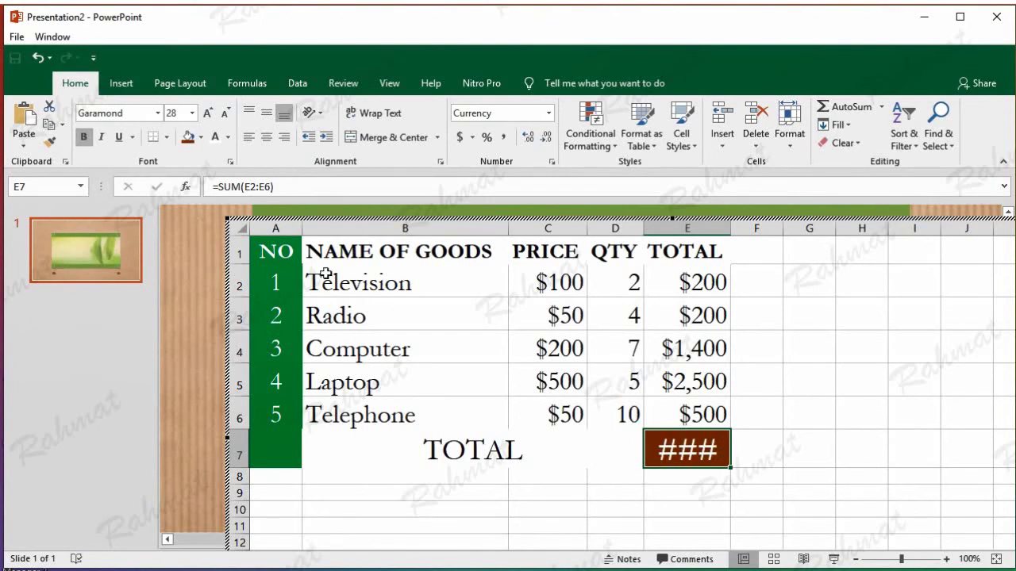
Widen column E to fit $4,800 and move the embedded table toward the slide's right.
{"action": "left_click_drag", "start_coordinate": [731, 227], "coordinate": [738, 228]}
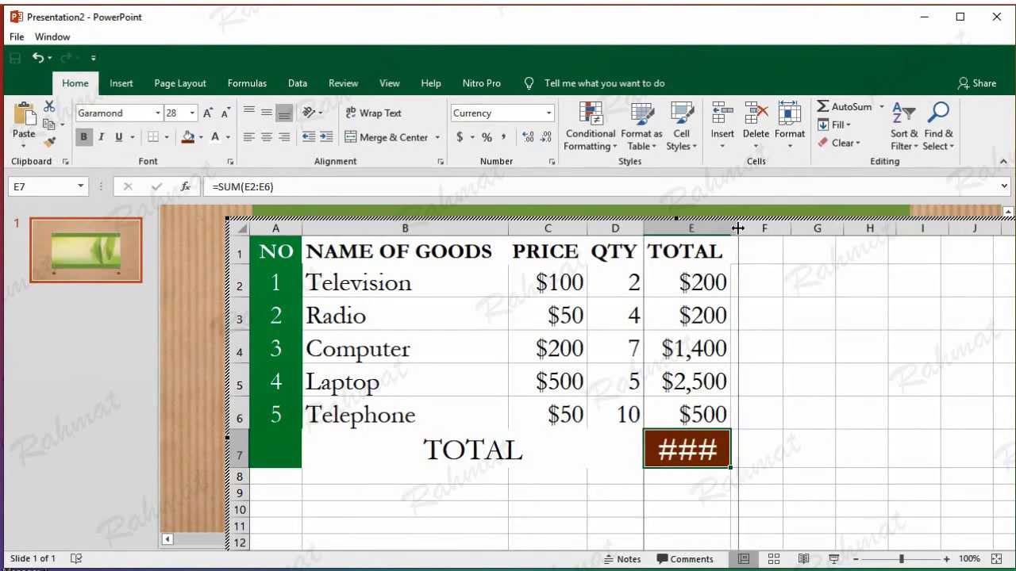
{"action": "left_click", "coordinate": [837, 358]}
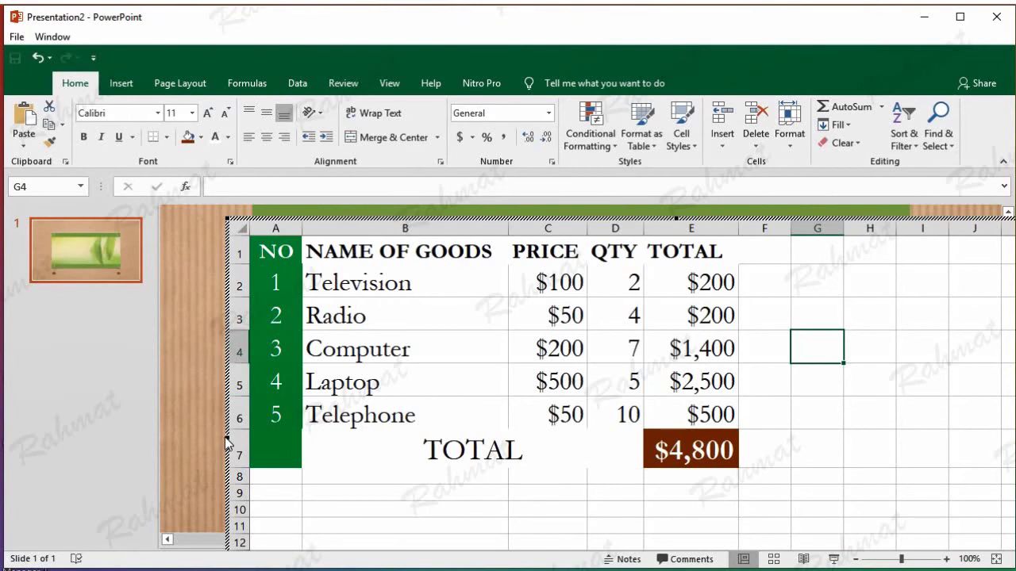
{"action": "left_click_drag", "start_coordinate": [231, 437], "coordinate": [433, 441]}
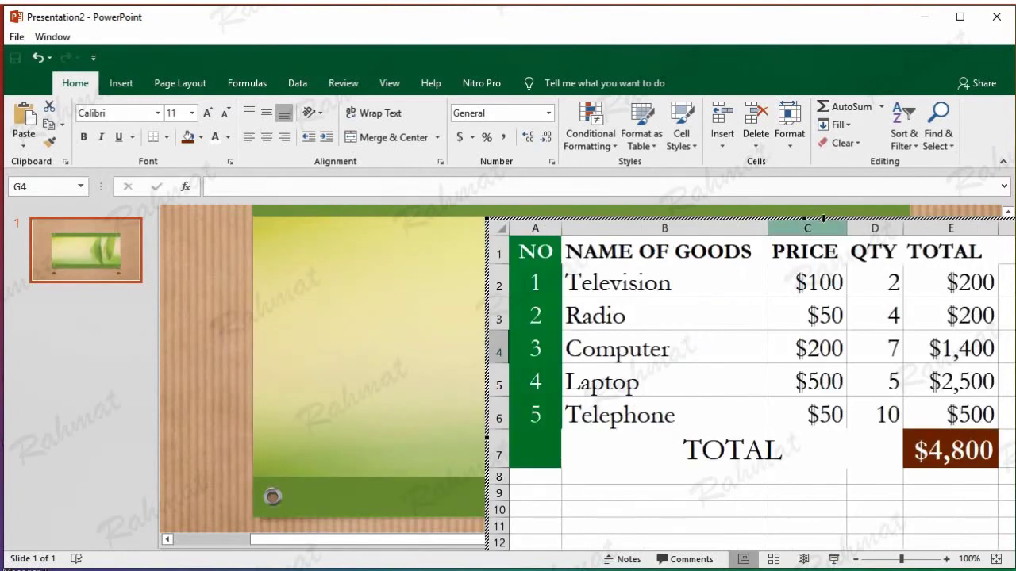
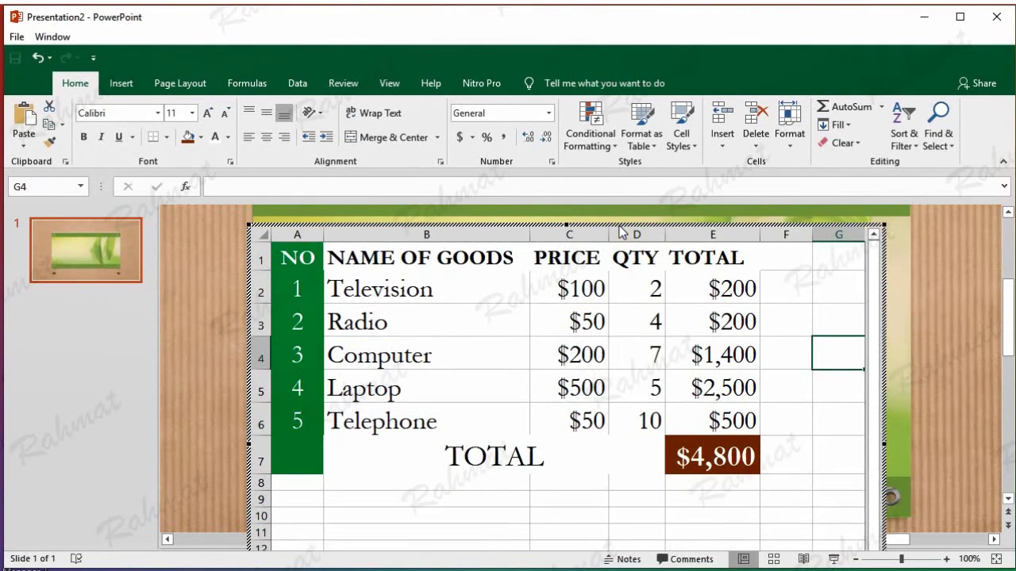
Nudge the embedded price table into place, then widen the NAME OF GOODS, PRICE and especially the TOTAL column.
{"action": "left_click_drag", "start_coordinate": [620, 232], "coordinate": [591, 227]}
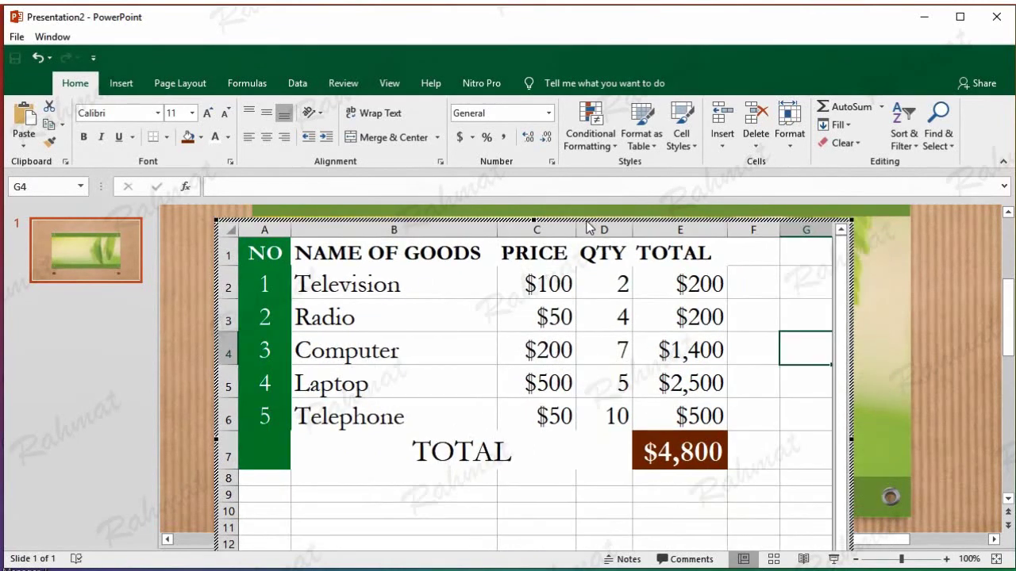
{"action": "left_click_drag", "start_coordinate": [591, 227], "coordinate": [605, 229]}
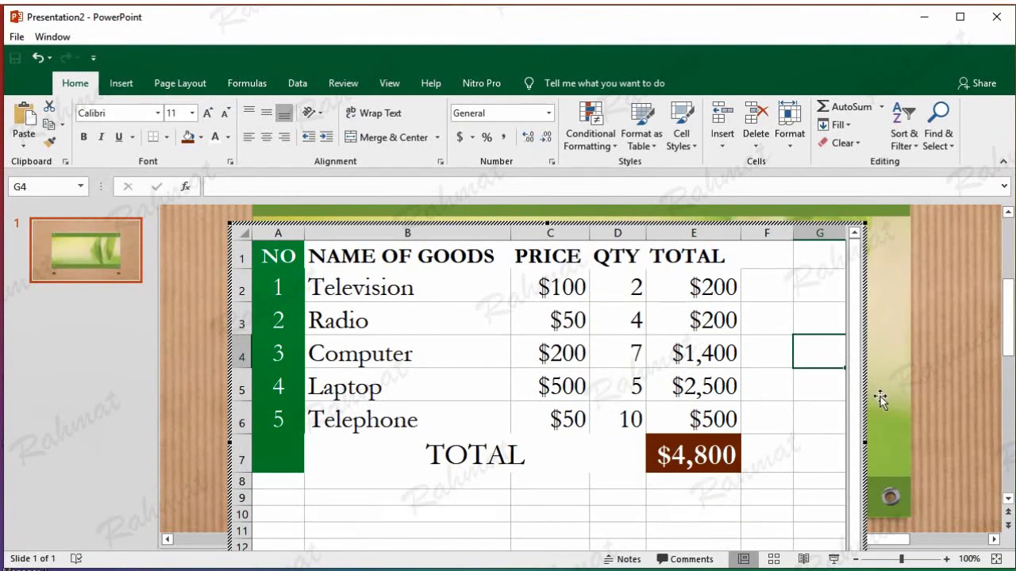
{"action": "left_click_drag", "start_coordinate": [510, 236], "coordinate": [524, 237]}
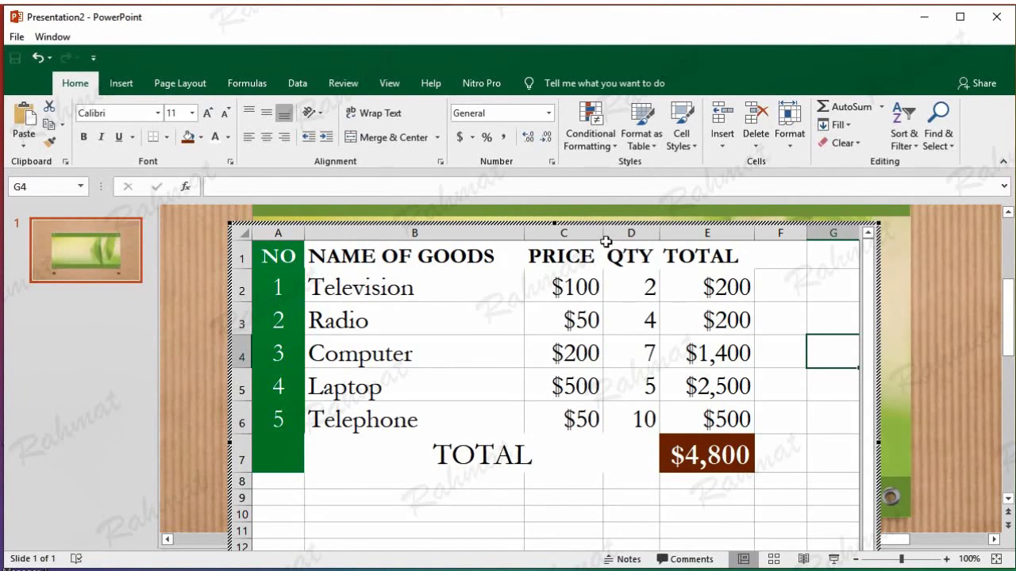
{"action": "left_click_drag", "start_coordinate": [605, 235], "coordinate": [696, 235]}
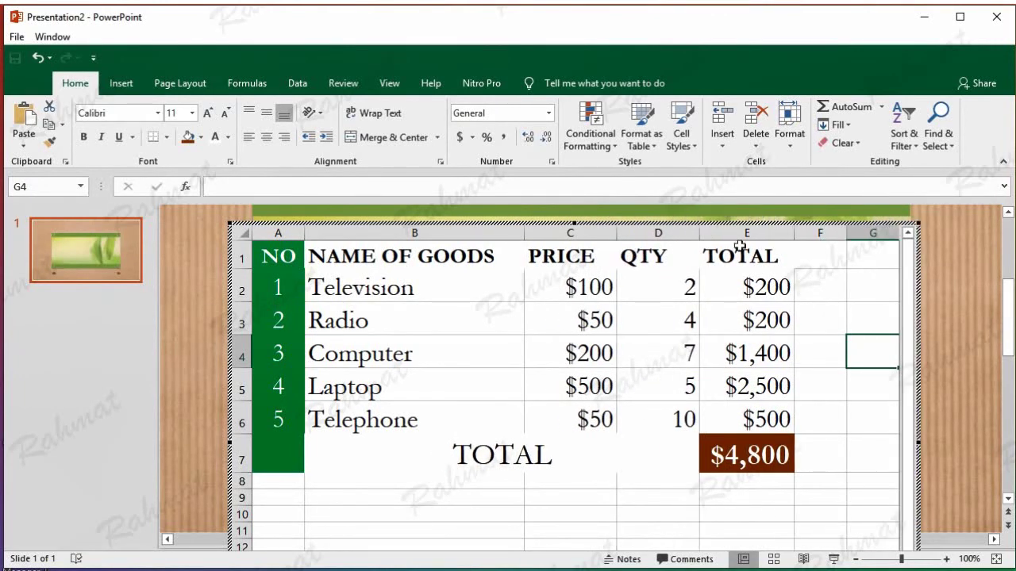
{"action": "left_click_drag", "start_coordinate": [786, 233], "coordinate": [912, 232]}
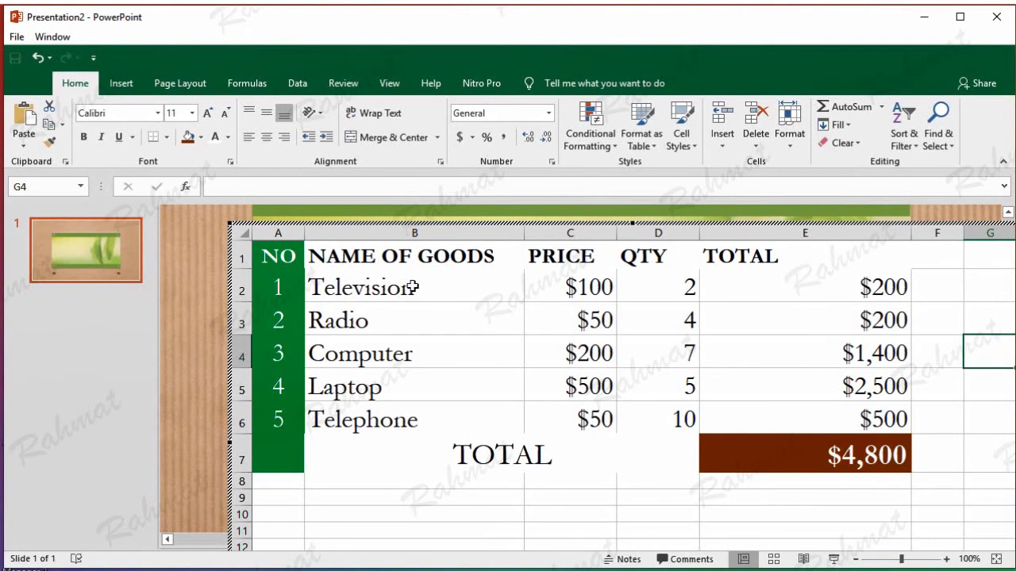
Give the goods names in B2:B6 Left (Indent) alignment with indent 1.
{"action": "left_click_drag", "start_coordinate": [413, 287], "coordinate": [415, 419]}
{"action": "right_click", "coordinate": [415, 319]}
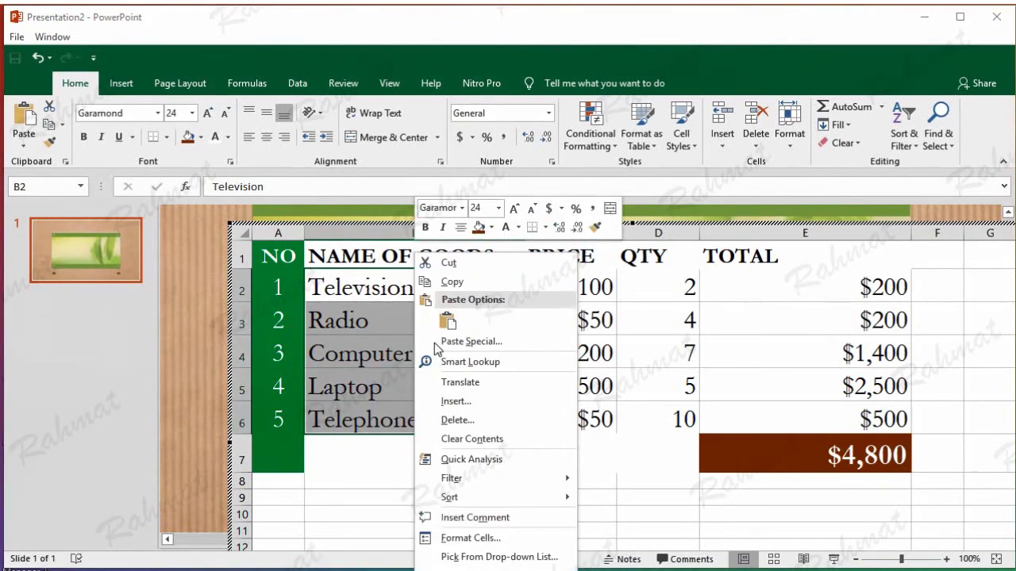
{"action": "left_click", "coordinate": [470, 538]}
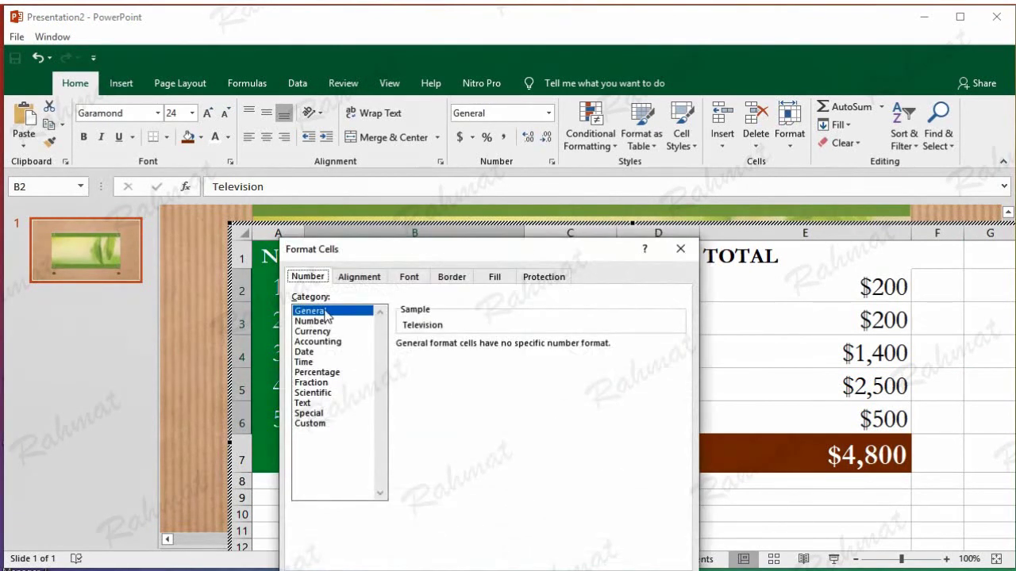
{"action": "left_click", "coordinate": [359, 276]}
{"action": "left_click", "coordinate": [347, 328]}
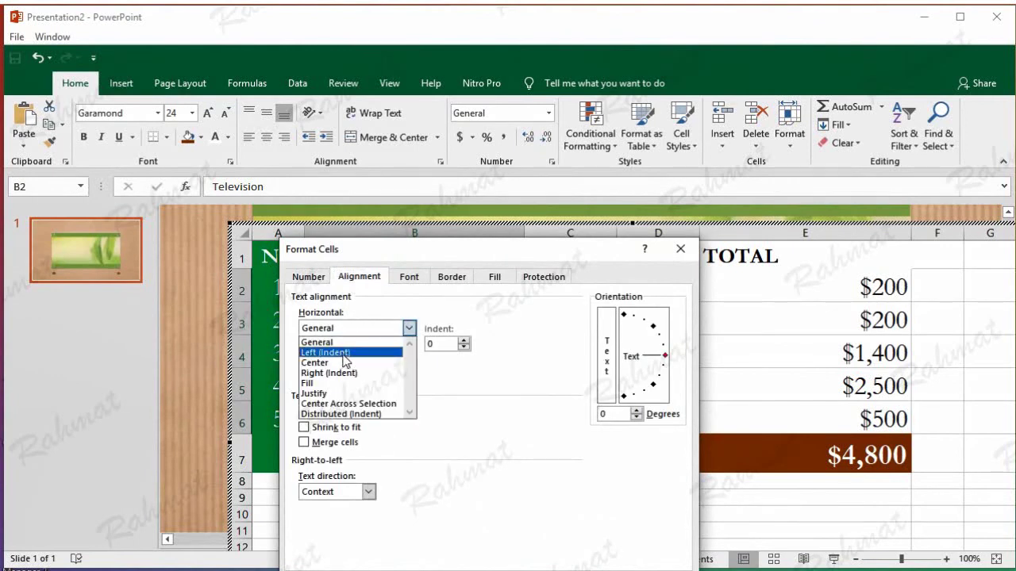
{"action": "left_click", "coordinate": [344, 353]}
{"action": "left_click_drag", "start_coordinate": [443, 255], "coordinate": [548, 255]}
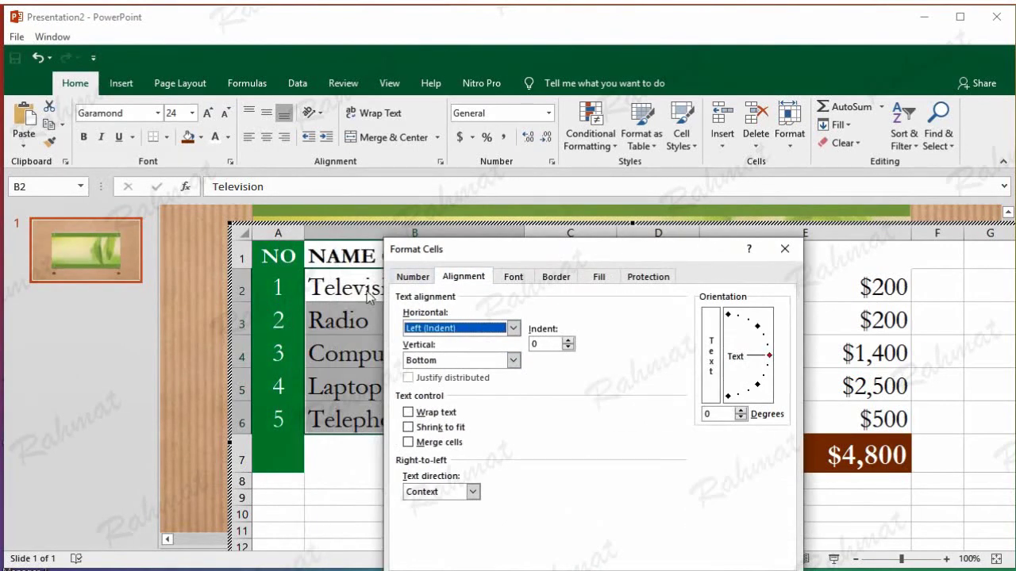
{"action": "left_click", "coordinate": [567, 342]}
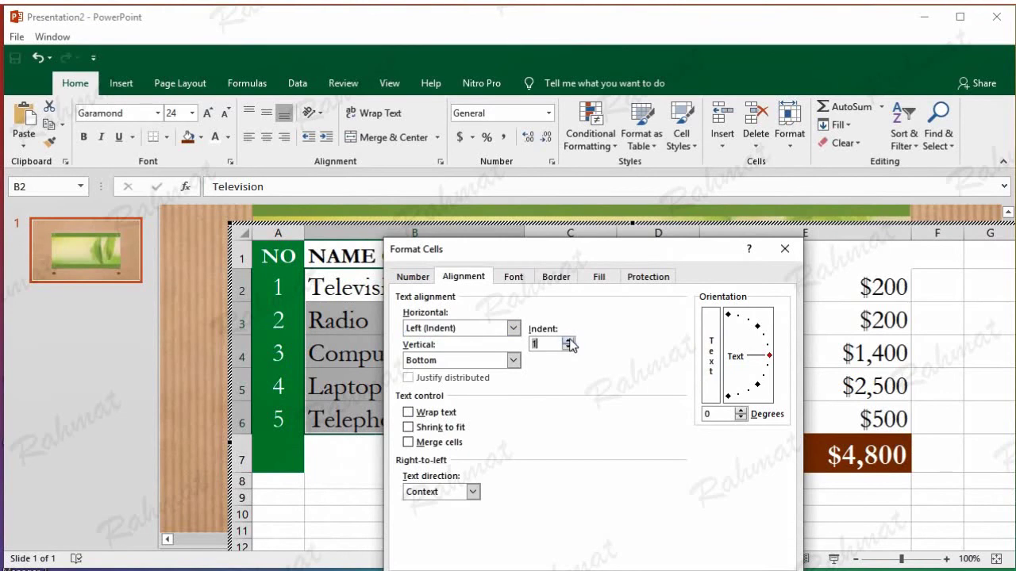
{"action": "key", "text": "Return"}
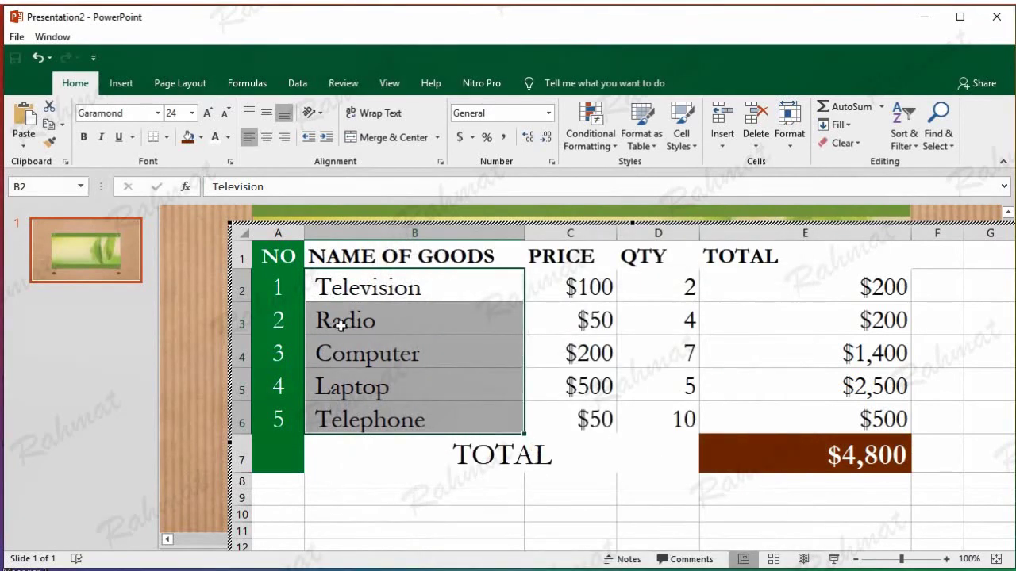
Give the TOTAL amounts in E2:E6 Right (Indent) alignment with indent 1.
{"action": "left_click_drag", "start_coordinate": [841, 281], "coordinate": [843, 421]}
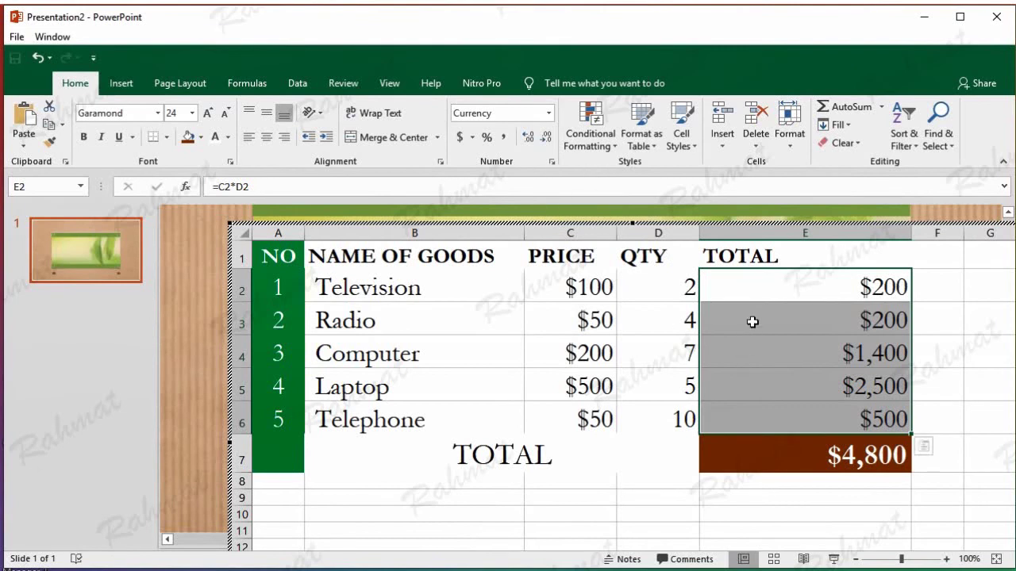
{"action": "right_click", "coordinate": [752, 274]}
{"action": "left_click", "coordinate": [836, 544]}
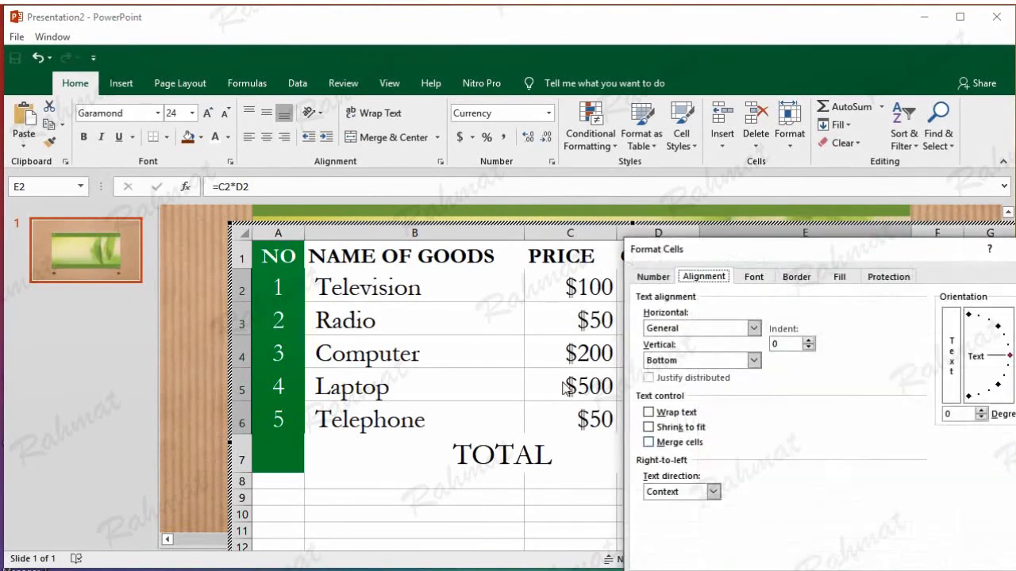
{"action": "mouse_move", "coordinate": [688, 254]}
{"action": "left_mouse_down"}
{"action": "mouse_move", "coordinate": [354, 241]}
{"action": "mouse_move", "coordinate": [319, 225]}
{"action": "left_mouse_up"}
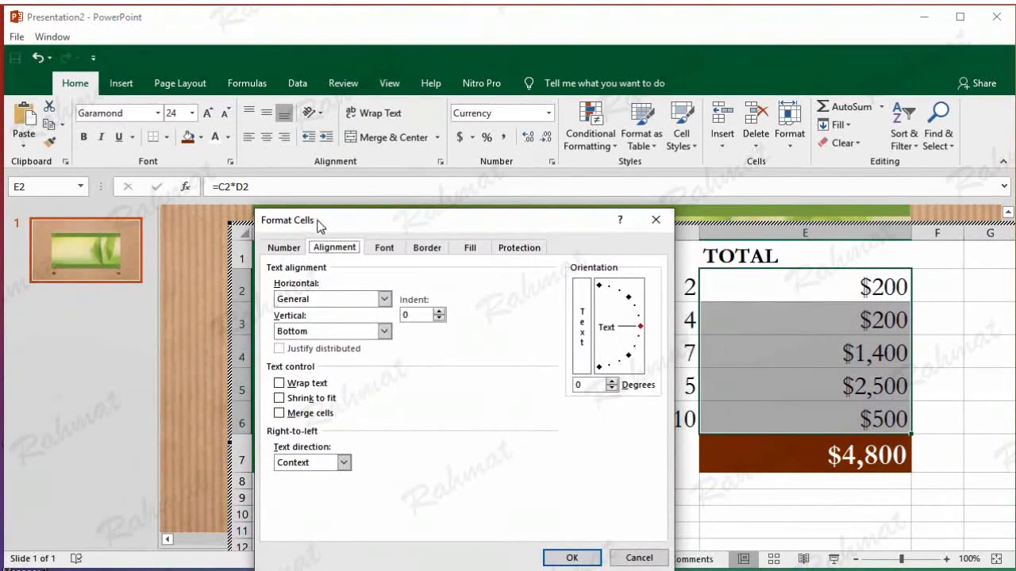
{"action": "left_click", "coordinate": [384, 299]}
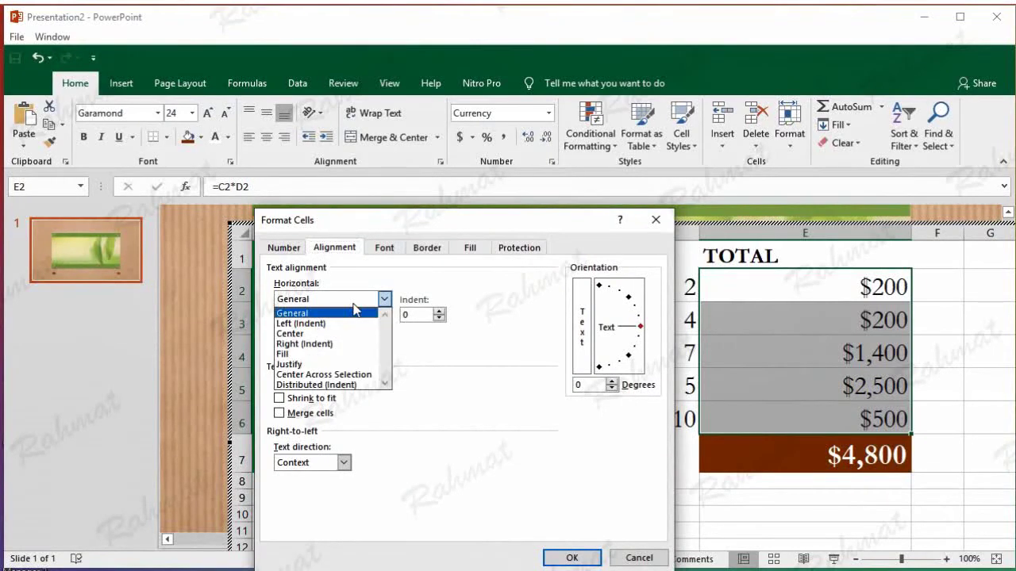
{"action": "left_click", "coordinate": [328, 344]}
{"action": "left_click", "coordinate": [439, 312]}
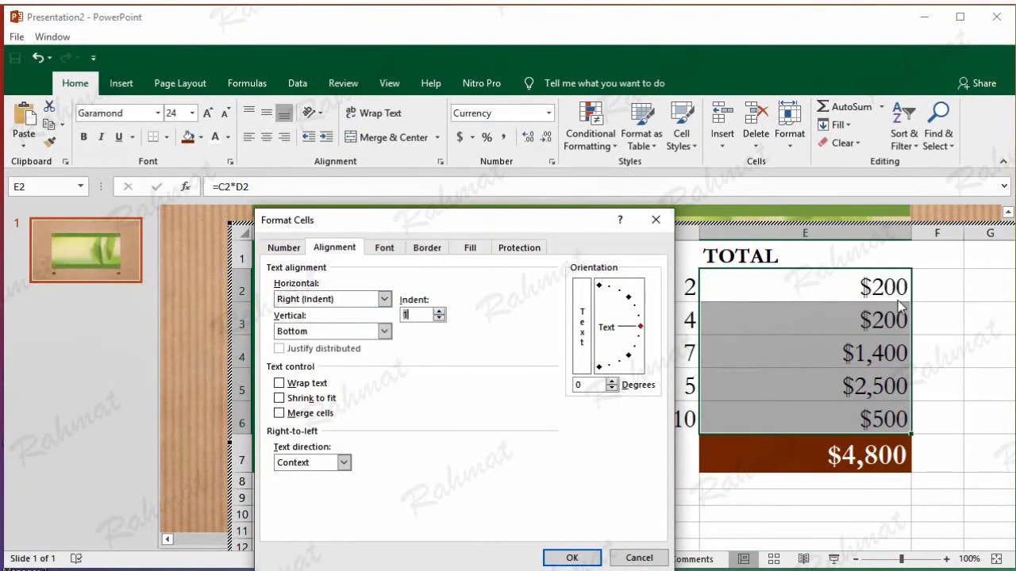
{"action": "left_click", "coordinate": [573, 559]}
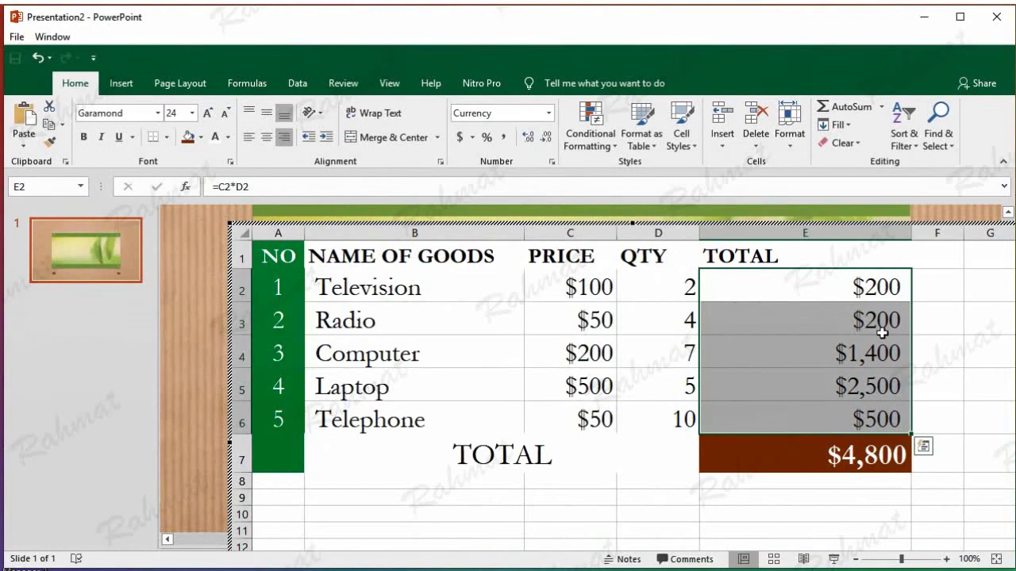
Give the $4,800 grand total in E7 Right (Indent) alignment with indent 1.
{"action": "left_click", "coordinate": [835, 456]}
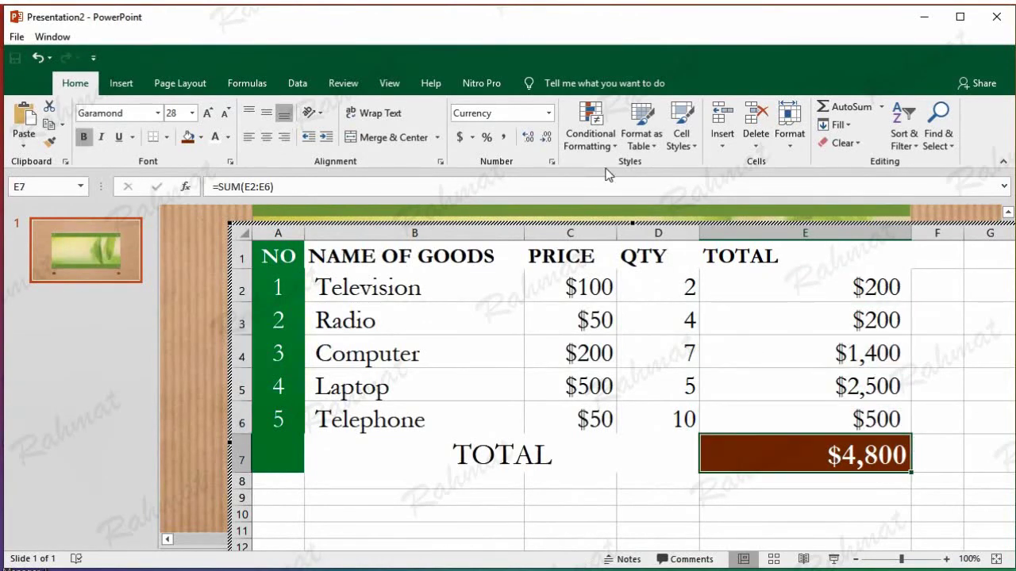
{"action": "right_click", "coordinate": [799, 466]}
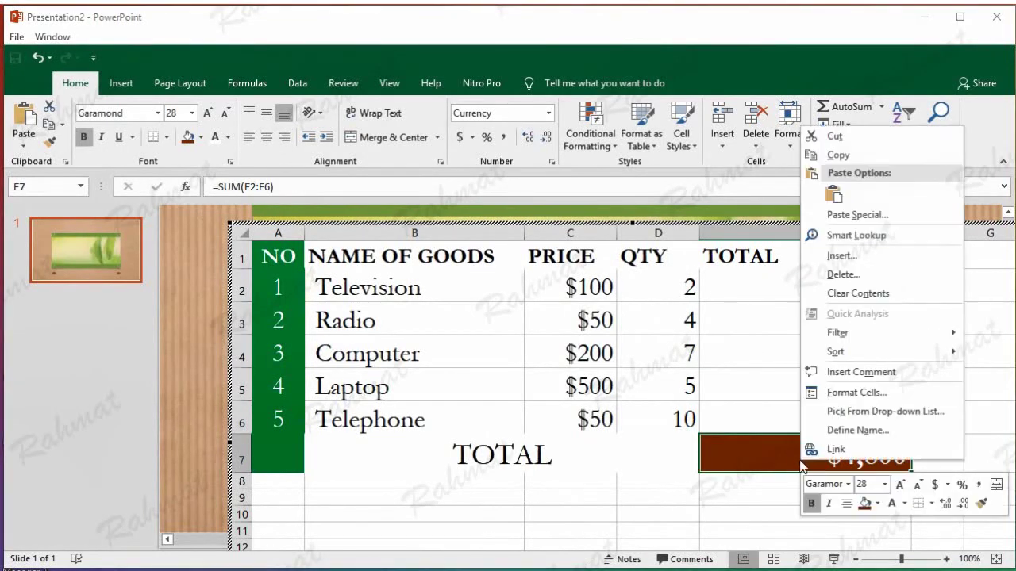
{"action": "left_click", "coordinate": [854, 393]}
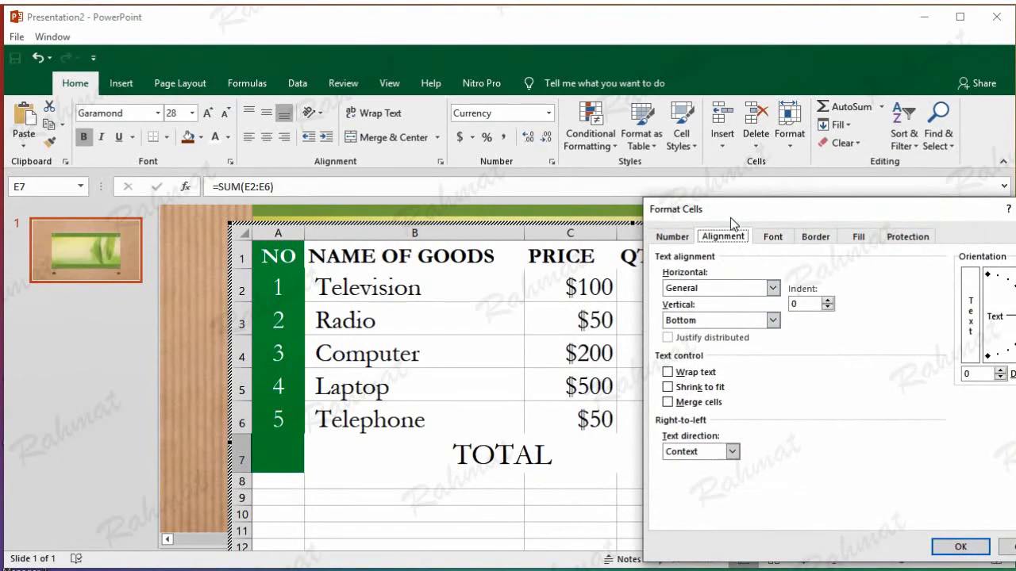
{"action": "left_click_drag", "start_coordinate": [730, 218], "coordinate": [353, 226]}
{"action": "left_click", "coordinate": [359, 292]}
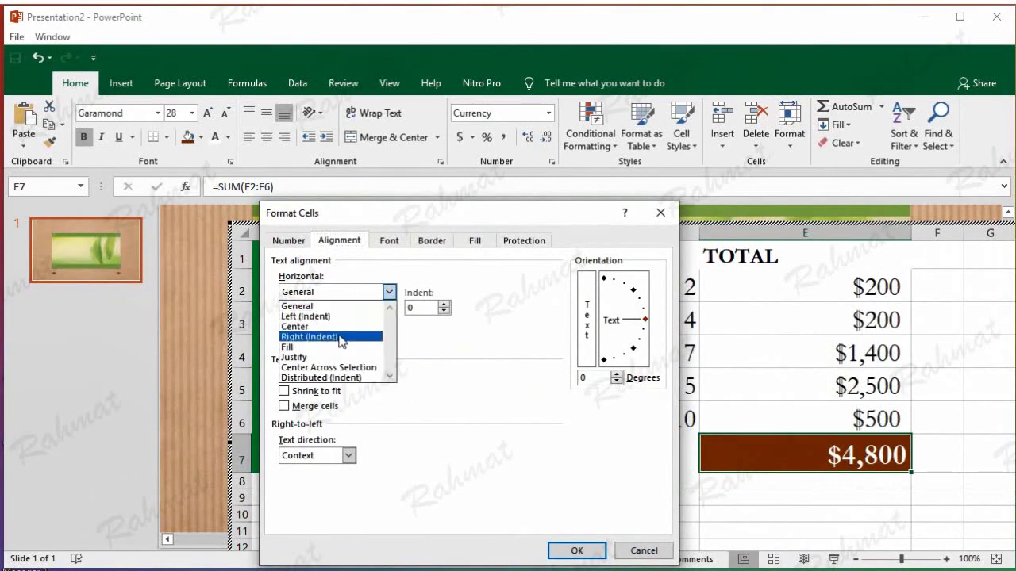
{"action": "left_click", "coordinate": [333, 336]}
{"action": "left_click", "coordinate": [444, 307]}
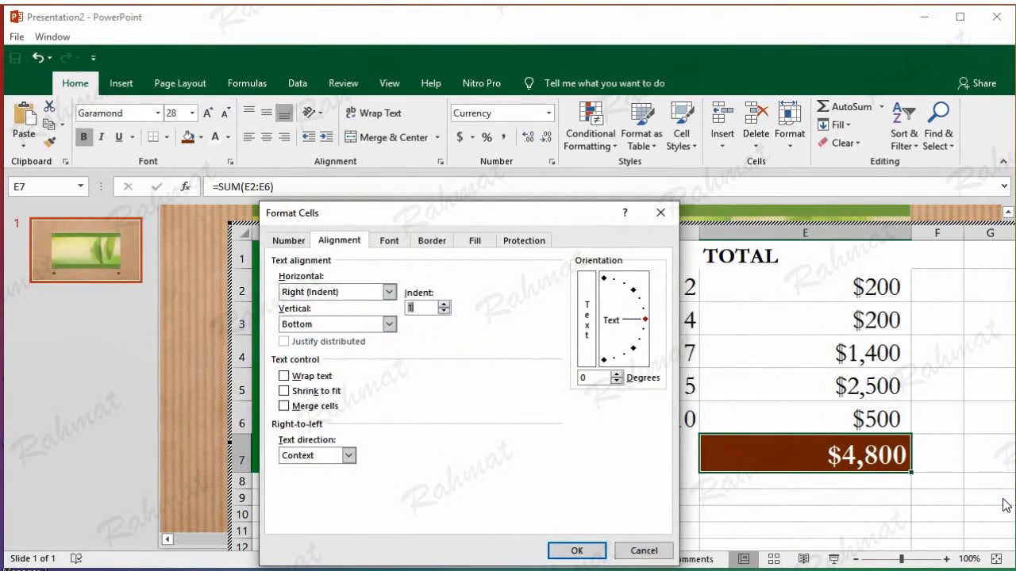
{"action": "left_click", "coordinate": [585, 550]}
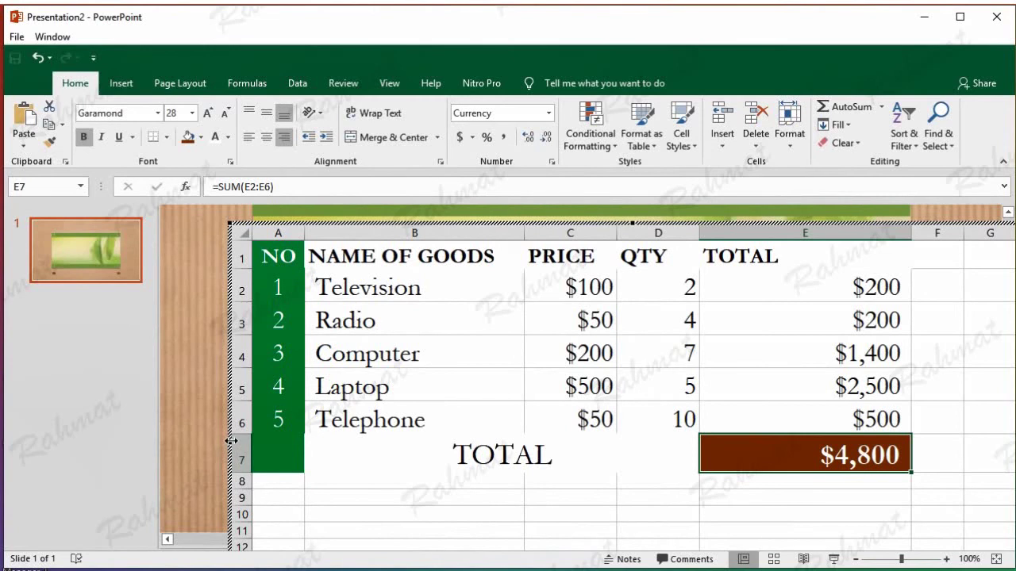
Shrink the embedded sheet from its left edge and move it onto the leaf banner.
{"action": "left_click_drag", "start_coordinate": [231, 441], "coordinate": [408, 431]}
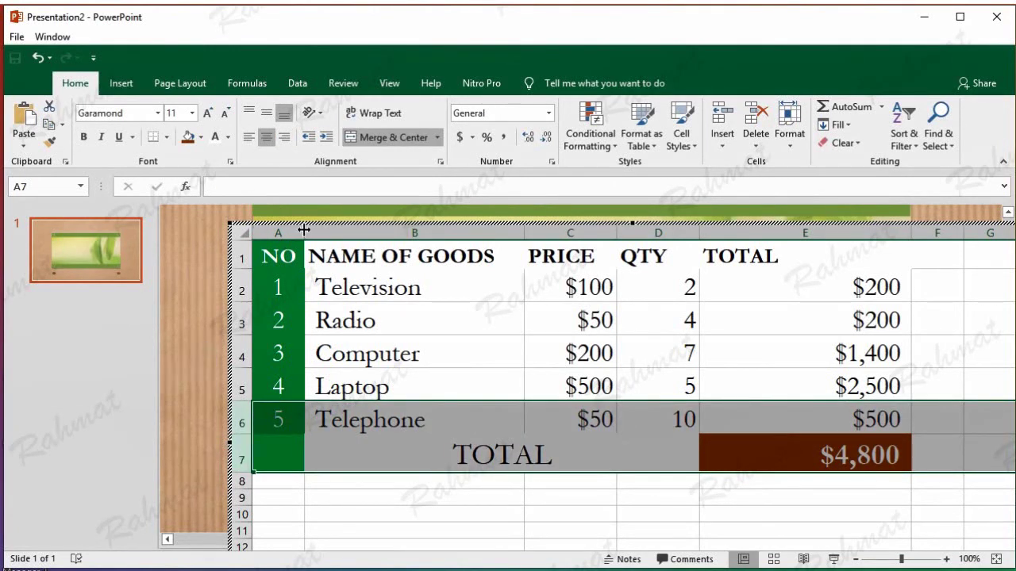
{"action": "left_click", "coordinate": [371, 300]}
{"action": "left_click_drag", "start_coordinate": [231, 442], "coordinate": [334, 442]}
{"action": "left_click_drag", "start_coordinate": [551, 438], "coordinate": [555, 437]}
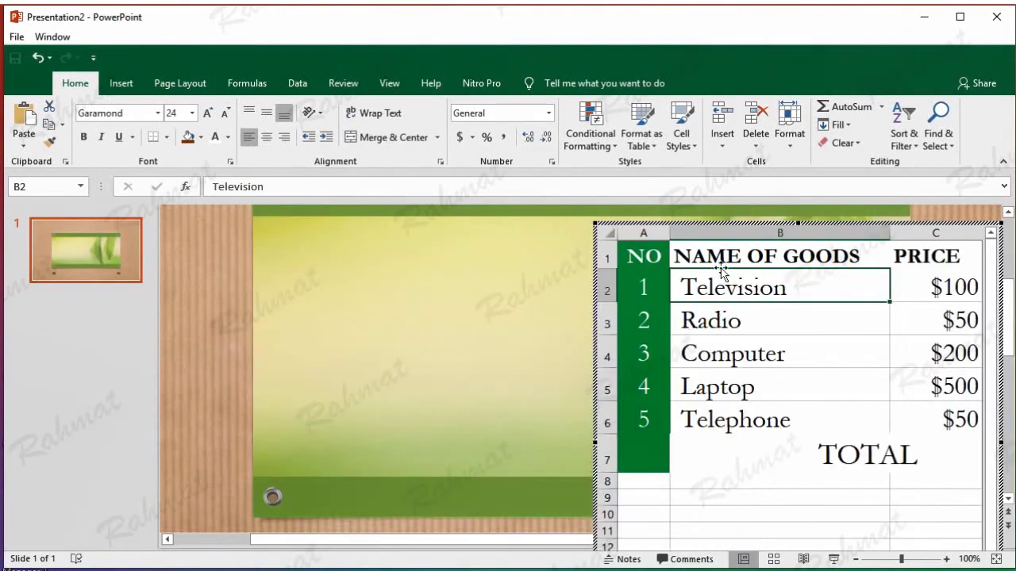
{"action": "left_click_drag", "start_coordinate": [740, 230], "coordinate": [435, 249]}
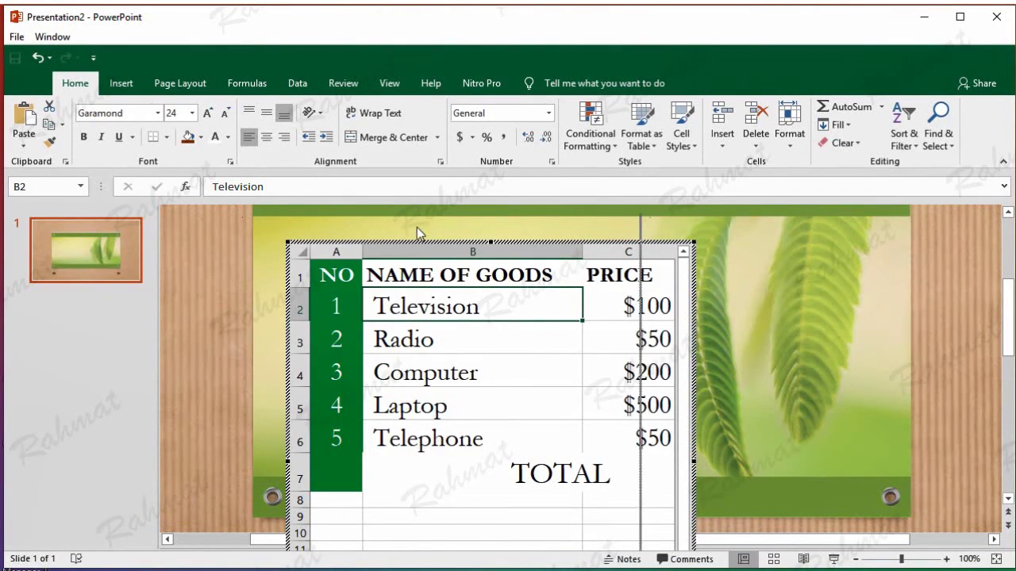
{"action": "left_click_drag", "start_coordinate": [420, 234], "coordinate": [411, 215]}
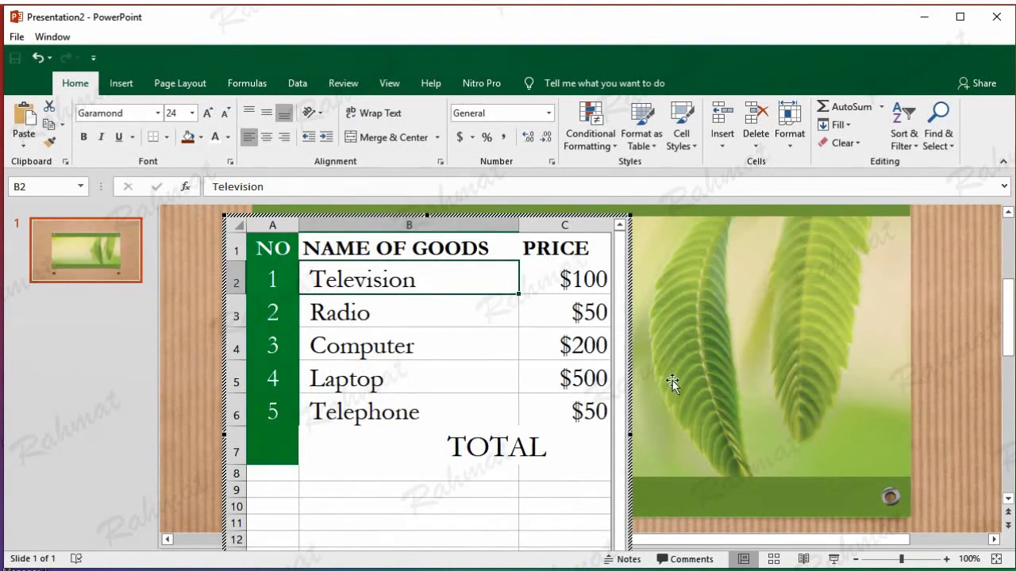
Stretch the embedded sheet's right edge outward until column F shows.
{"action": "left_click_drag", "start_coordinate": [628, 434], "coordinate": [948, 417]}
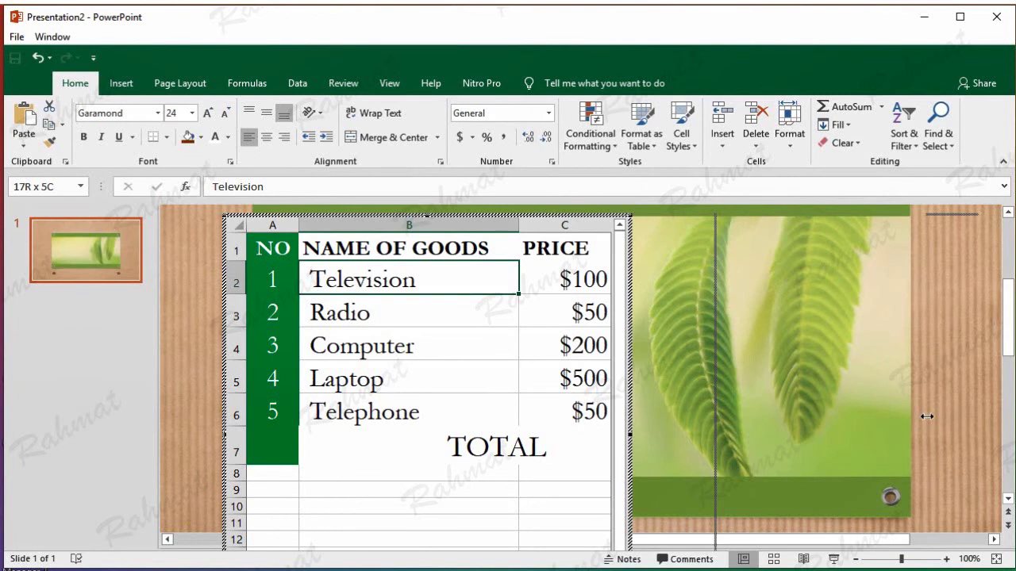
{"action": "left_click_drag", "start_coordinate": [926, 417], "coordinate": [927, 418]}
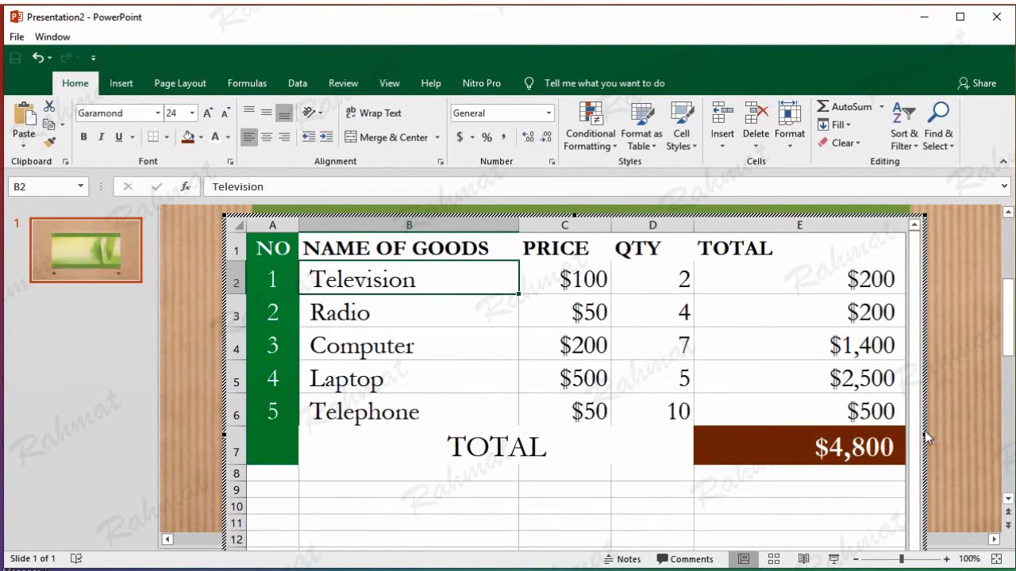
{"action": "left_click_drag", "start_coordinate": [925, 435], "coordinate": [939, 429]}
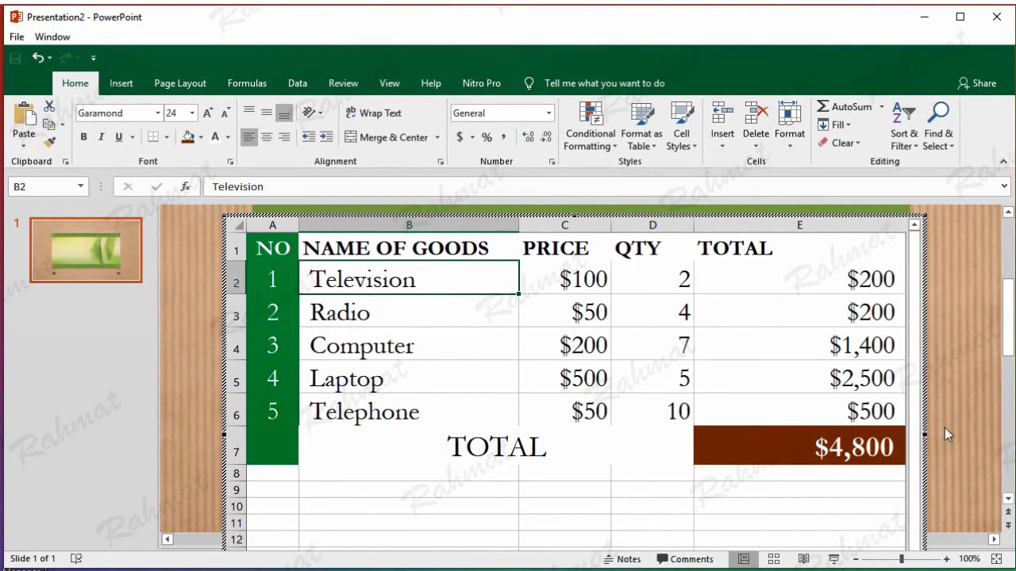
{"action": "left_click_drag", "start_coordinate": [925, 434], "coordinate": [951, 434]}
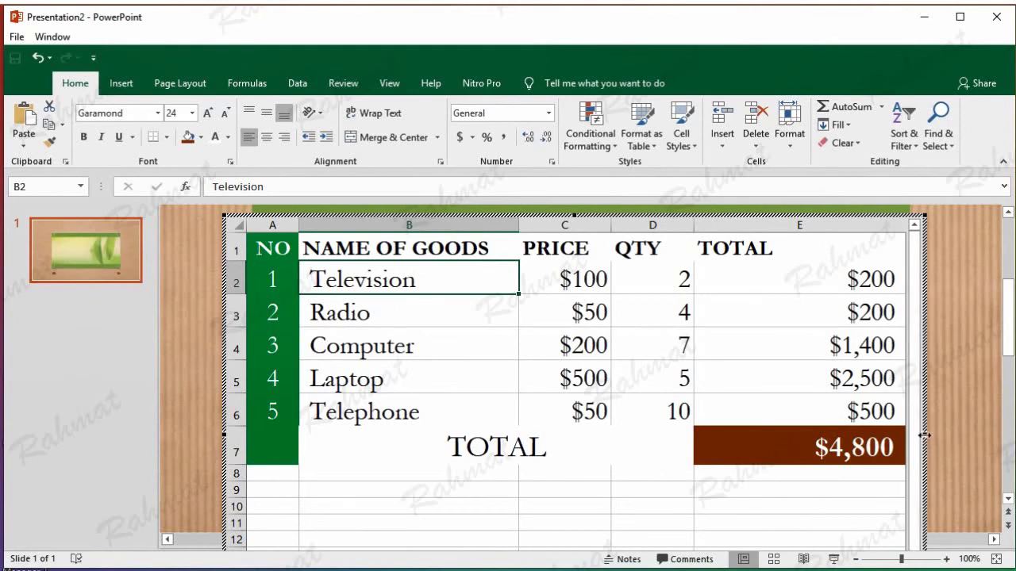
{"action": "left_click_drag", "start_coordinate": [926, 435], "coordinate": [978, 433]}
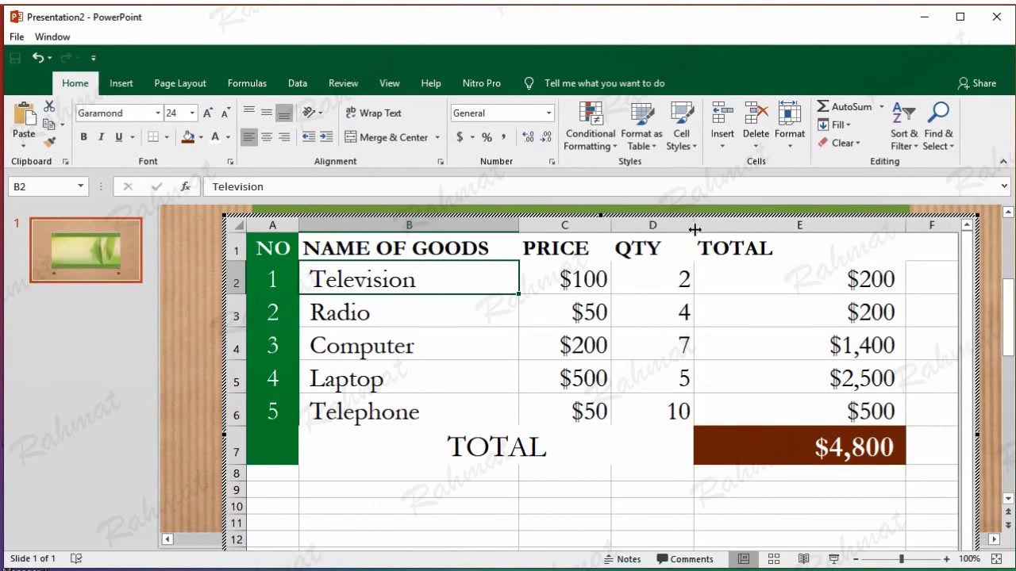
Widen the QTY and PRICE columns slightly.
{"action": "left_click_drag", "start_coordinate": [693, 225], "coordinate": [705, 226]}
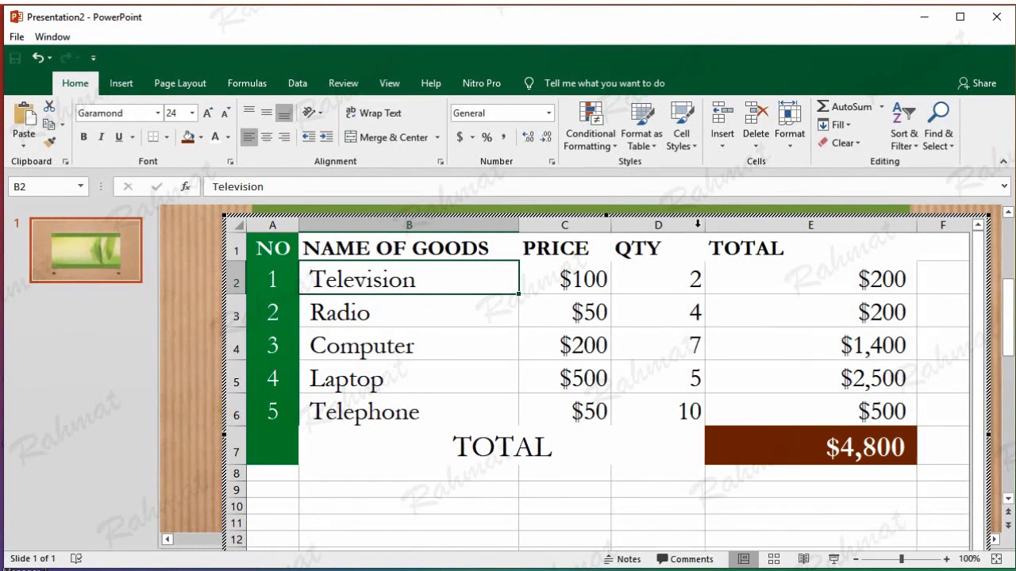
{"action": "left_click_drag", "start_coordinate": [606, 228], "coordinate": [613, 227]}
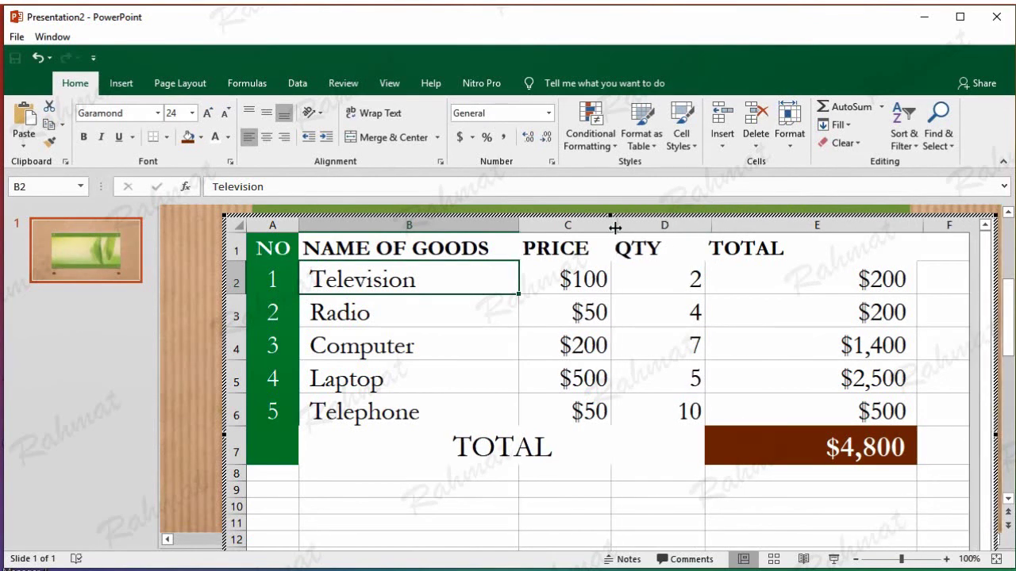
{"action": "left_click", "coordinate": [587, 278]}
Center the header row A1:E1 and the PRICE and QTY values in C2:D6.
{"action": "left_click_drag", "start_coordinate": [279, 250], "coordinate": [832, 254]}
{"action": "left_click", "coordinate": [266, 139]}
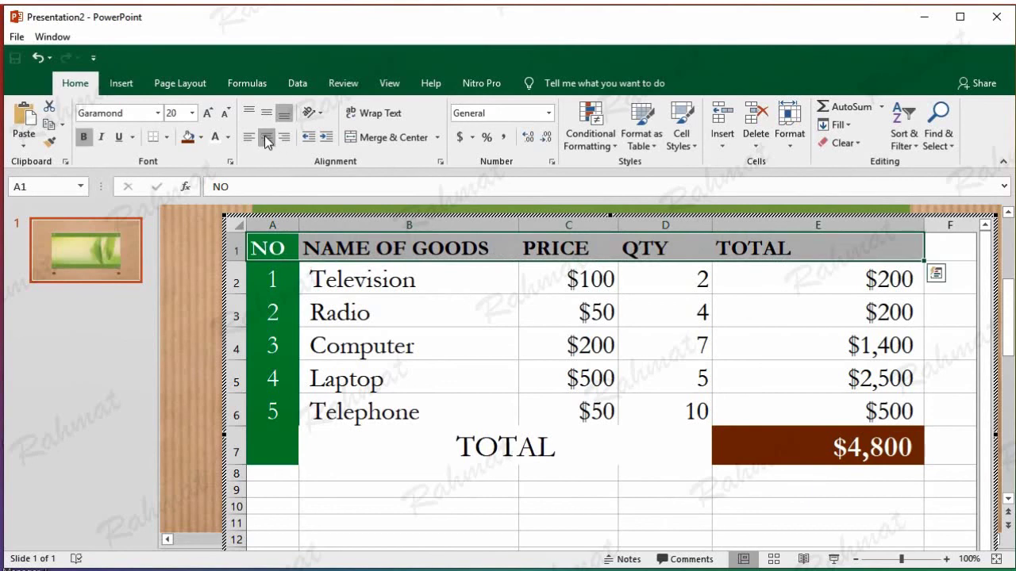
{"action": "left_click", "coordinate": [267, 139]}
{"action": "left_click_drag", "start_coordinate": [586, 277], "coordinate": [592, 412]}
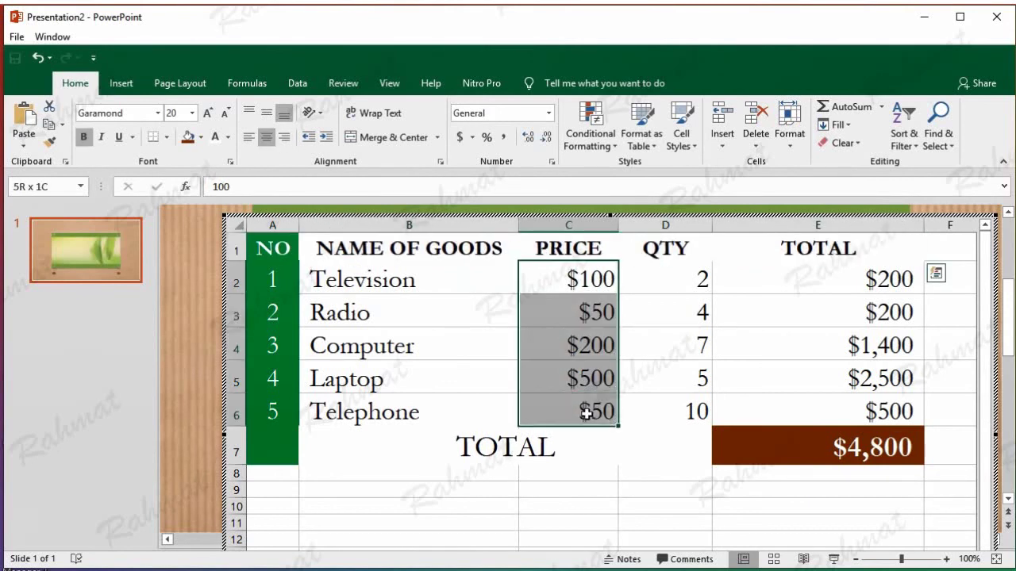
{"action": "left_click", "coordinate": [267, 140]}
{"action": "left_click_drag", "start_coordinate": [661, 277], "coordinate": [663, 413]}
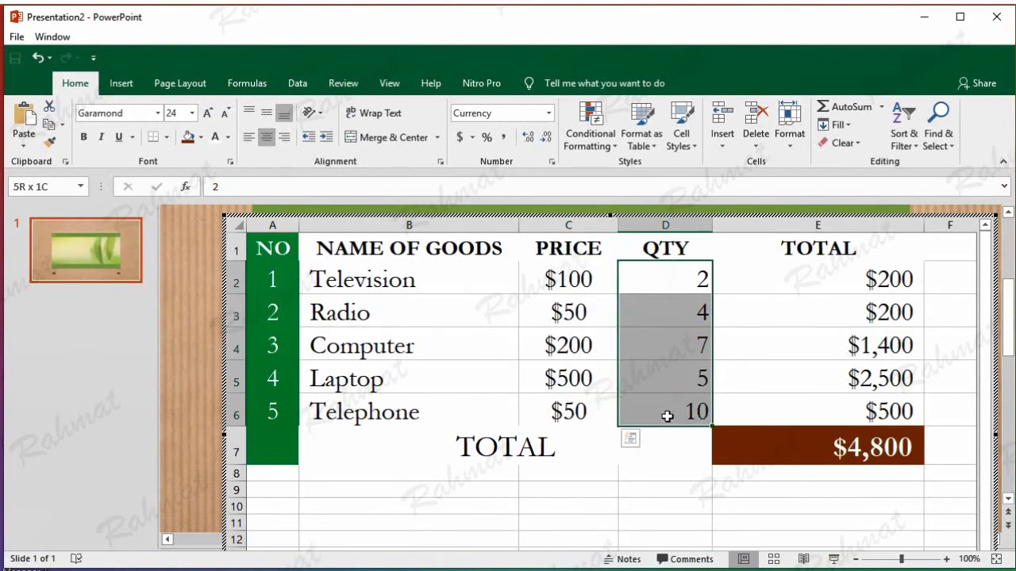
{"action": "left_click", "coordinate": [265, 138]}
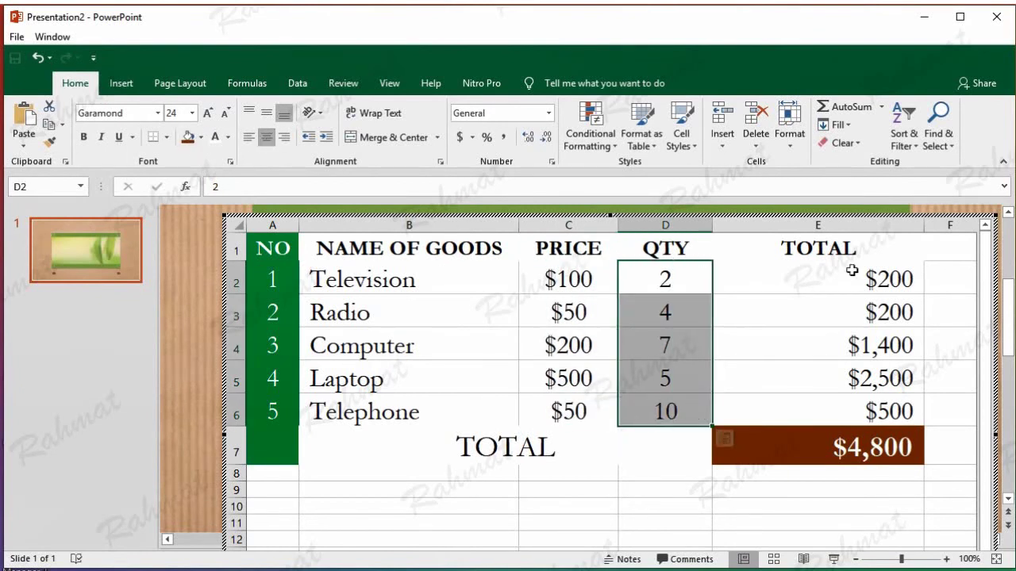
Narrow the TOTAL column and hide the worksheet gridlines.
{"action": "left_click_drag", "start_coordinate": [923, 224], "coordinate": [911, 224]}
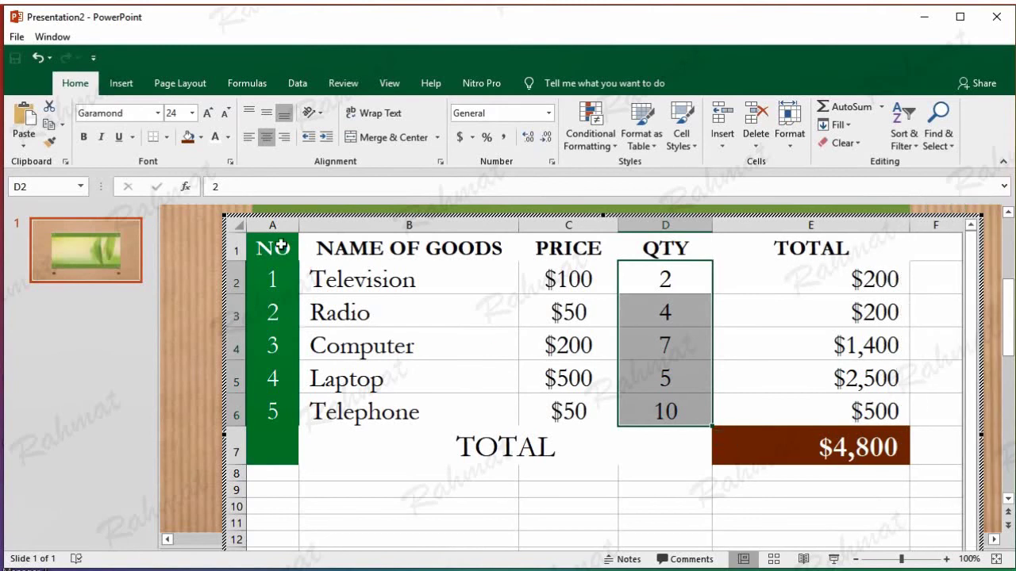
{"action": "left_click", "coordinate": [389, 82]}
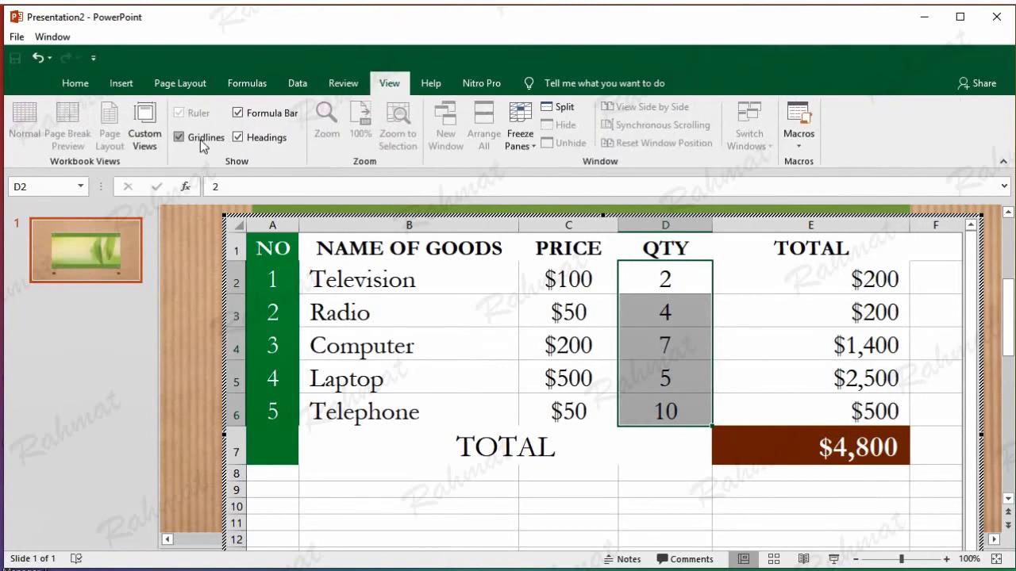
{"action": "left_click", "coordinate": [179, 137]}
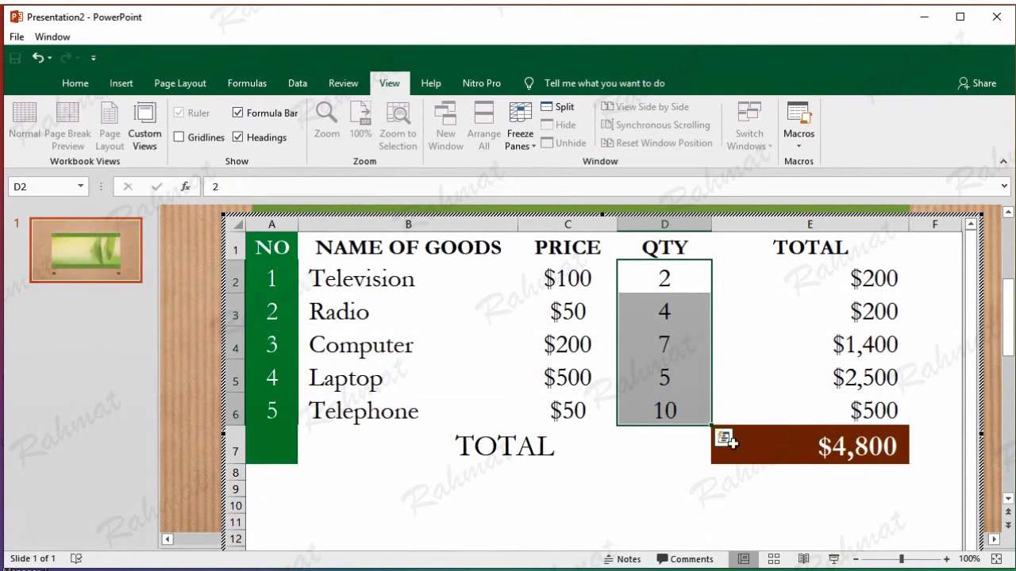
Leave sheet editing and try shrinking the table object vertically, then undo it.
{"action": "left_click", "coordinate": [993, 371]}
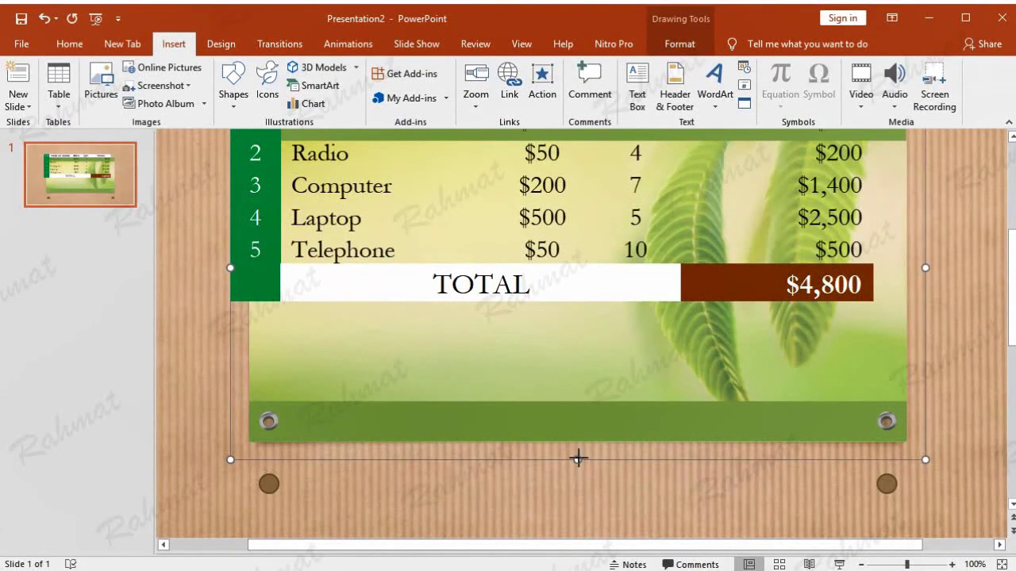
{"action": "left_click_drag", "start_coordinate": [578, 459], "coordinate": [578, 366]}
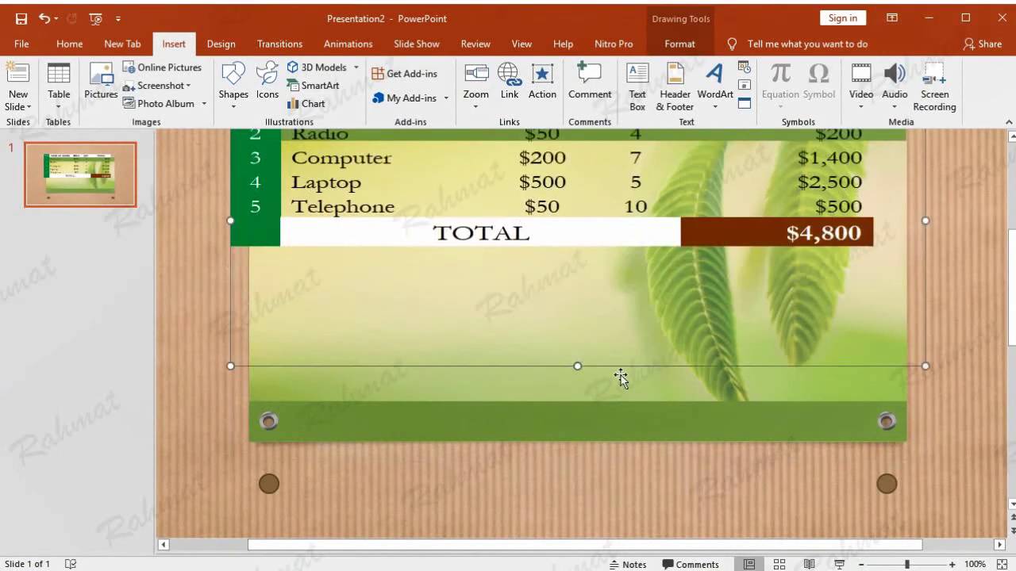
{"action": "left_click", "coordinate": [46, 19]}
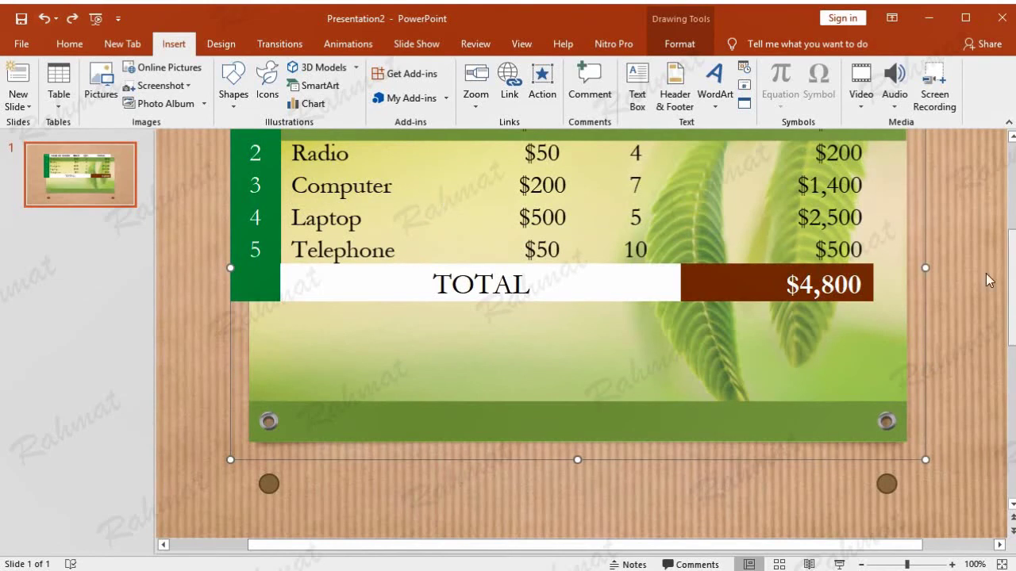
Trim the embedded sheet's frame to rows 1–7 and shift it up onto the banner.
{"action": "double_click", "coordinate": [607, 216]}
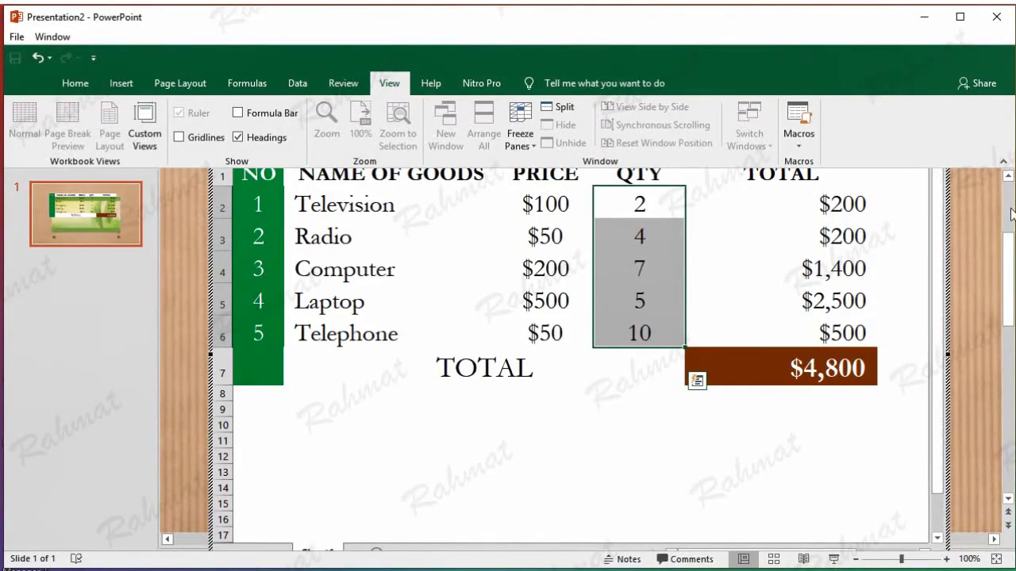
{"action": "left_click", "coordinate": [1008, 181]}
{"action": "left_click", "coordinate": [1008, 181]}
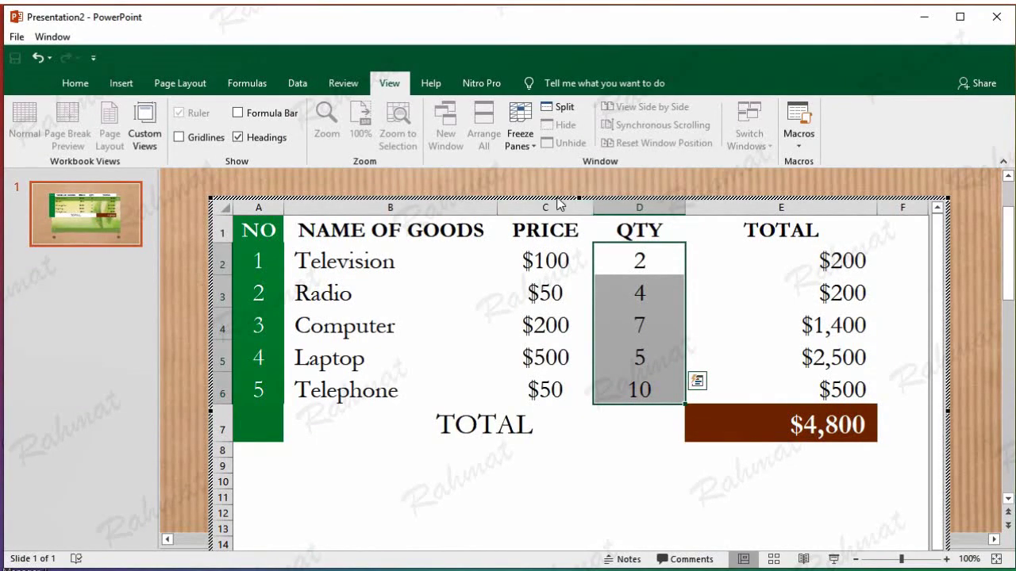
{"action": "left_click_drag", "start_coordinate": [585, 342], "coordinate": [584, 349]}
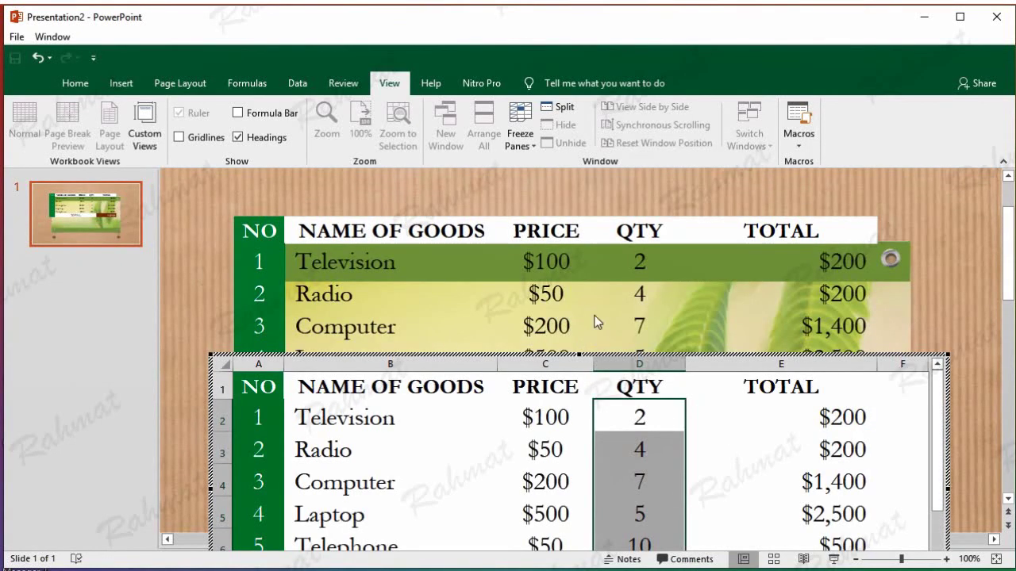
{"action": "left_click_drag", "start_coordinate": [597, 306], "coordinate": [618, 274]}
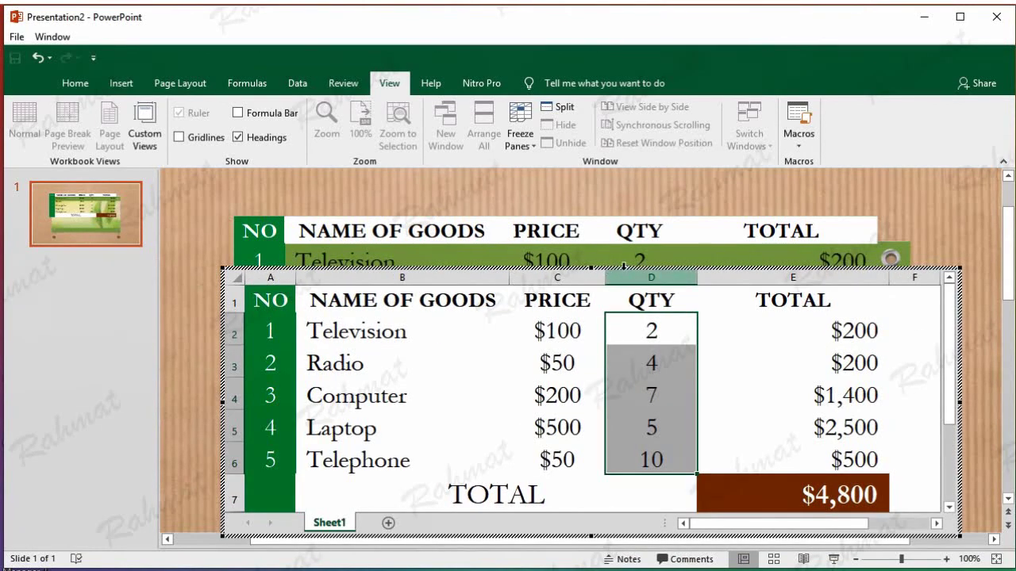
{"action": "left_click_drag", "start_coordinate": [620, 270], "coordinate": [633, 230]}
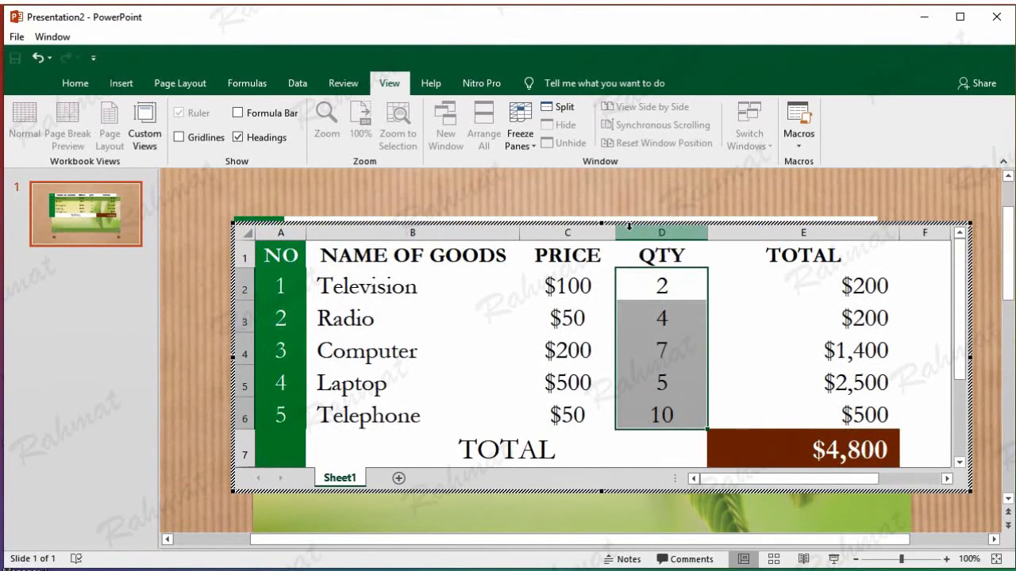
{"action": "left_click", "coordinate": [945, 196]}
{"action": "left_click", "coordinate": [920, 206]}
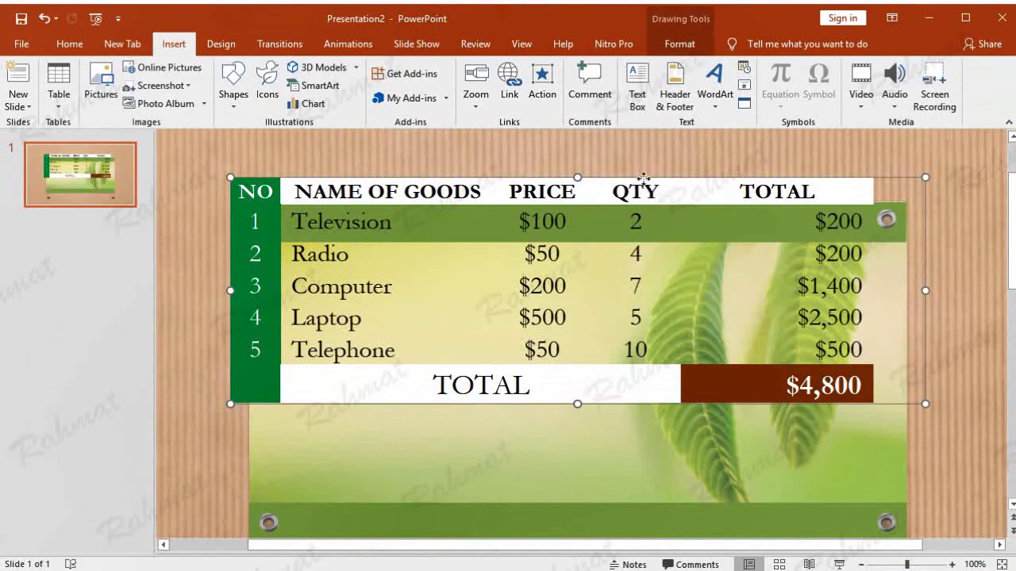
Move the table down onto the leaf banner and stretch it taller and wider to fill it.
{"action": "left_click_drag", "start_coordinate": [643, 178], "coordinate": [663, 243]}
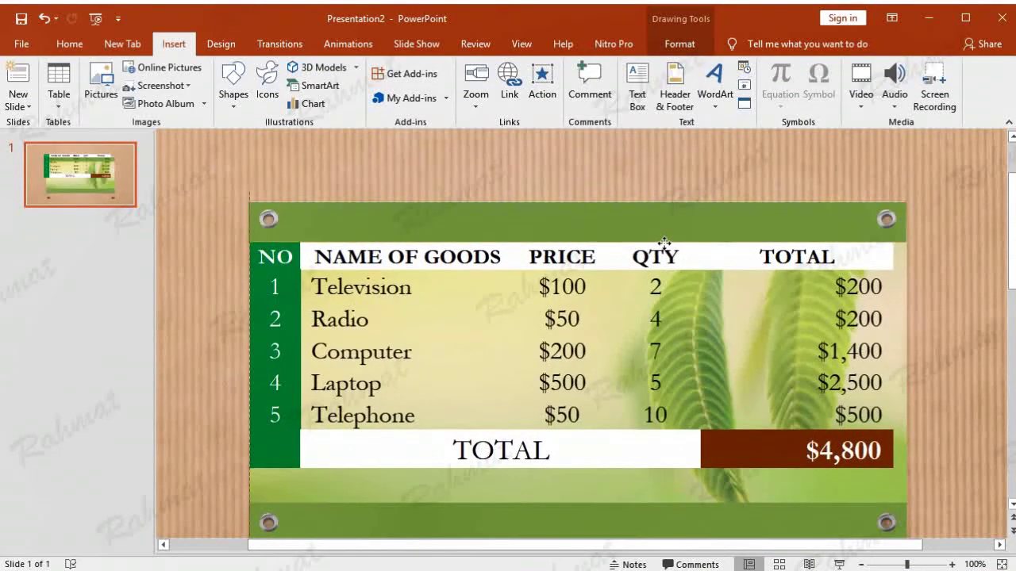
{"action": "left_click_drag", "start_coordinate": [595, 468], "coordinate": [595, 501]}
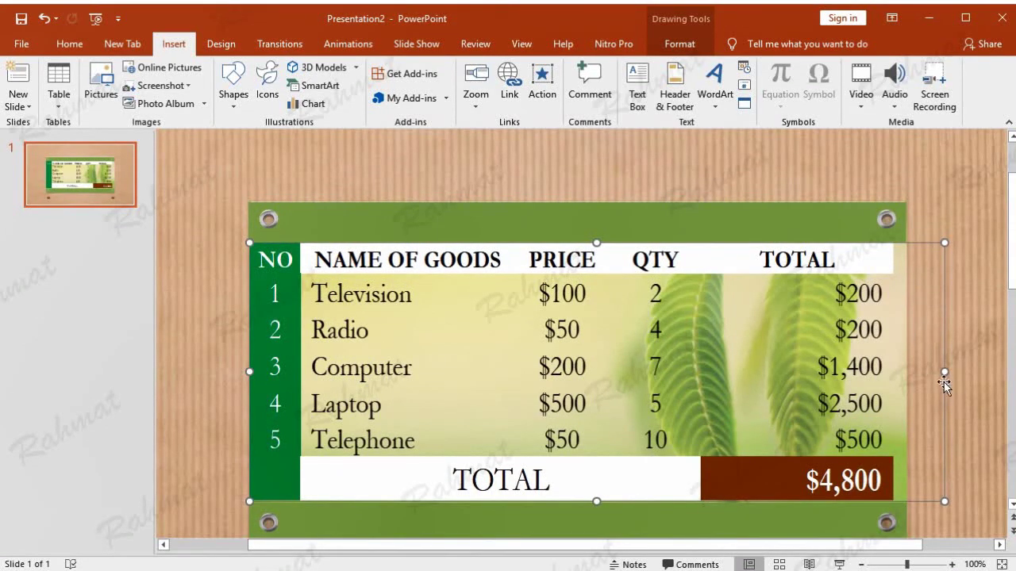
{"action": "left_click_drag", "start_coordinate": [945, 371], "coordinate": [957, 371]}
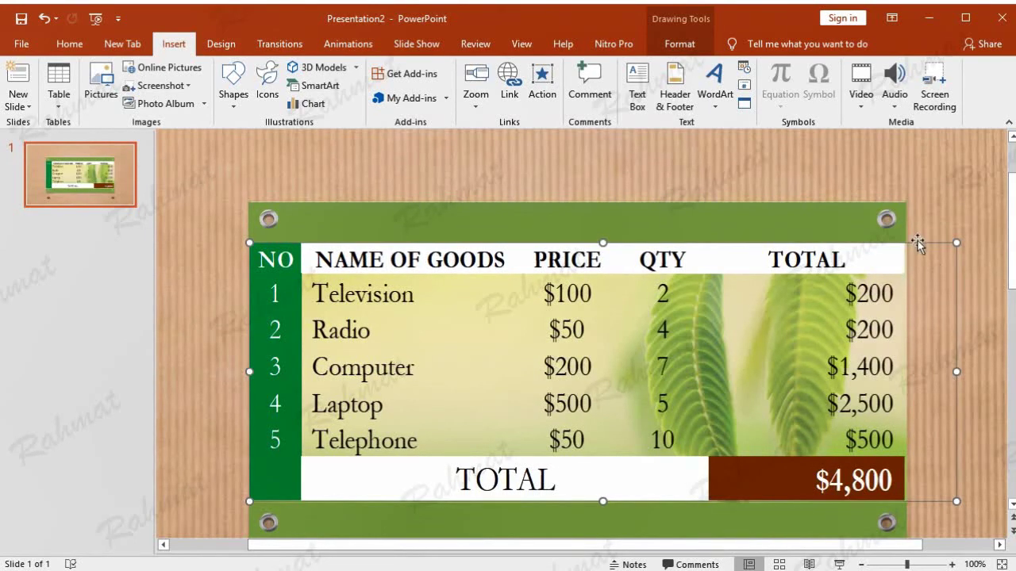
{"action": "left_click", "coordinate": [957, 180]}
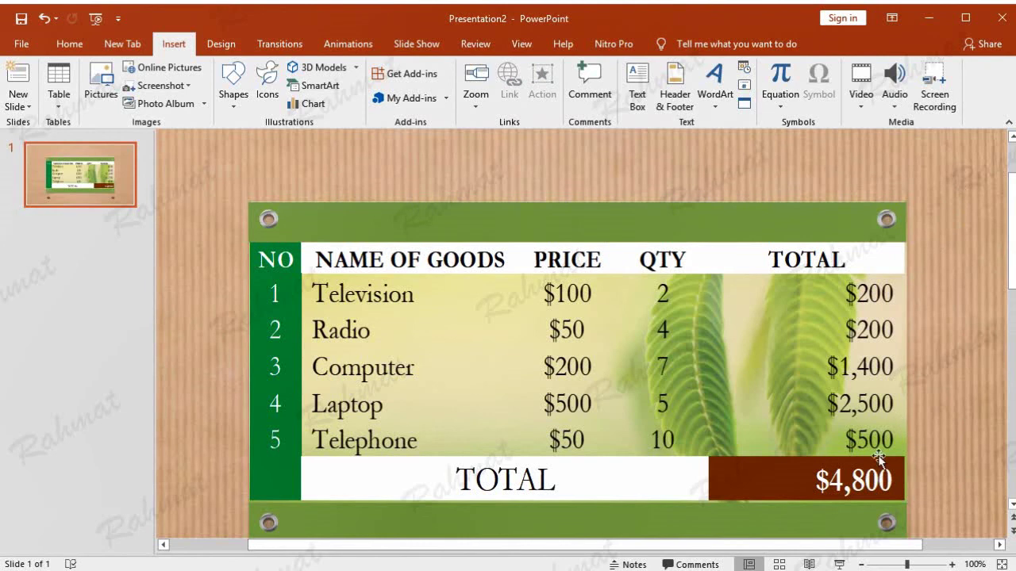
{"action": "left_click", "coordinate": [662, 490]}
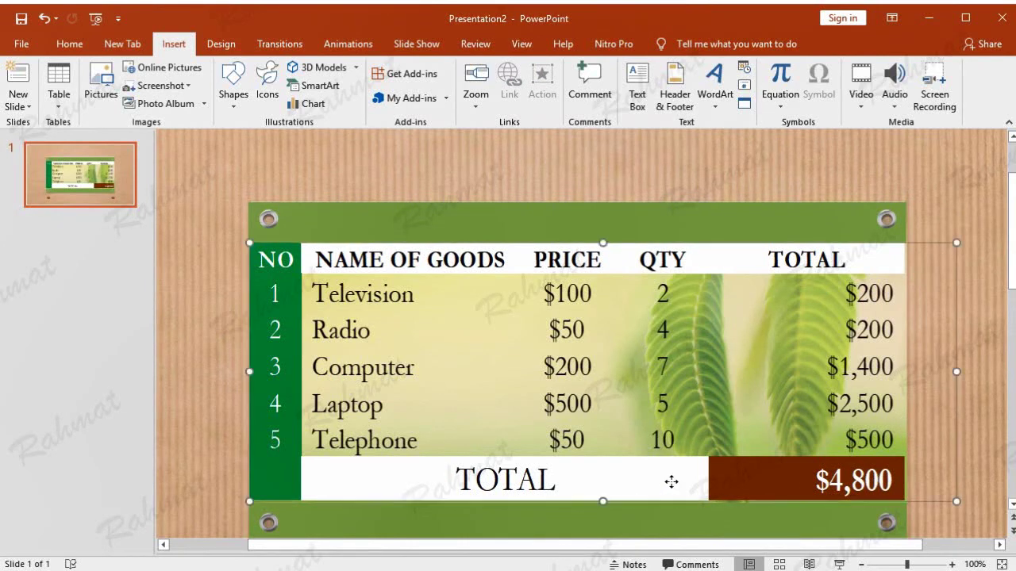
{"action": "left_click_drag", "start_coordinate": [603, 502], "coordinate": [603, 505]}
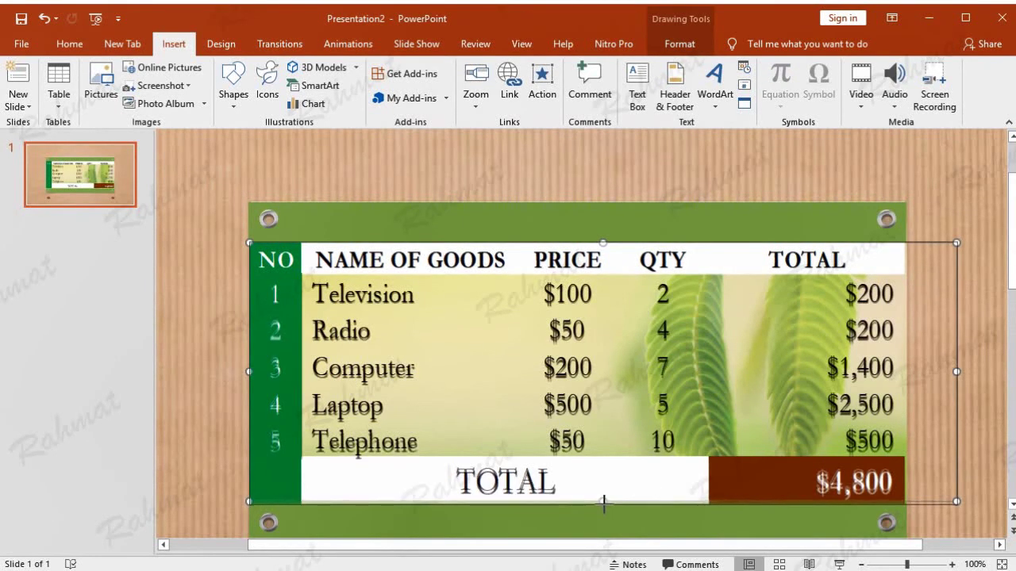
{"action": "left_click", "coordinate": [952, 188]}
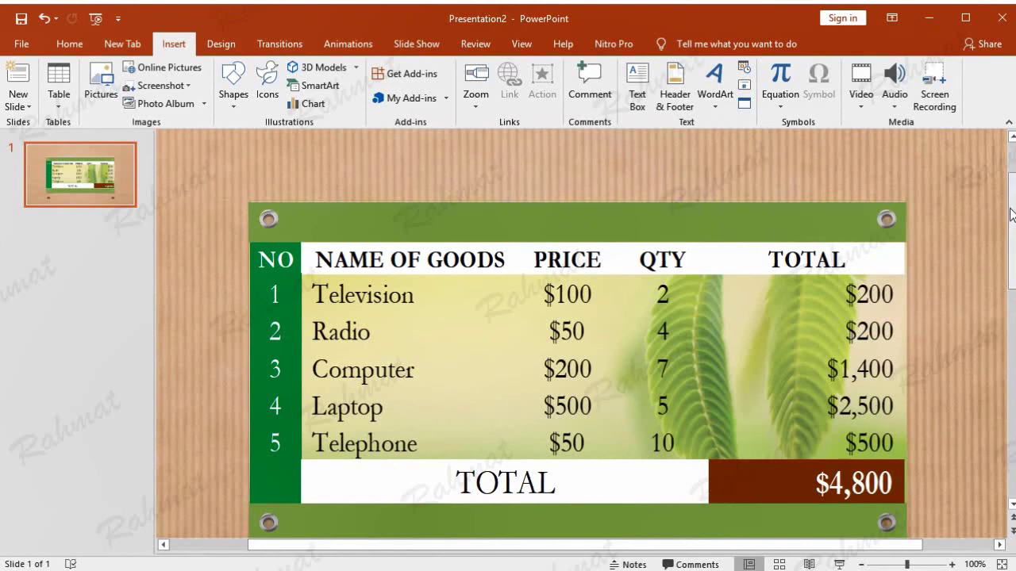
{"action": "scroll", "coordinate": [1012, 235], "scroll_direction": "down", "scroll_amount": 1}
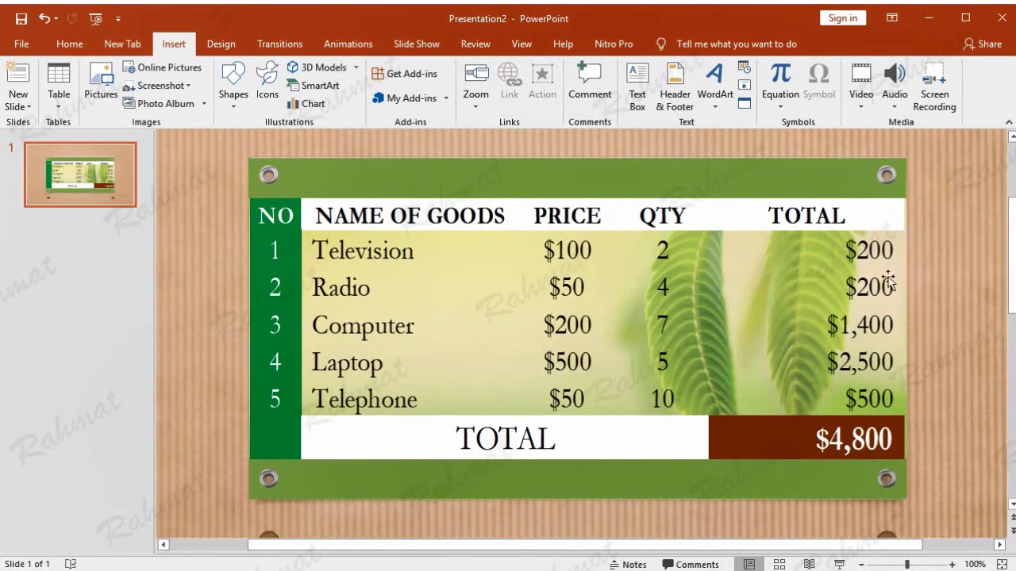
Draw a plain rectangle covering the table banner.
{"action": "left_click", "coordinate": [952, 216]}
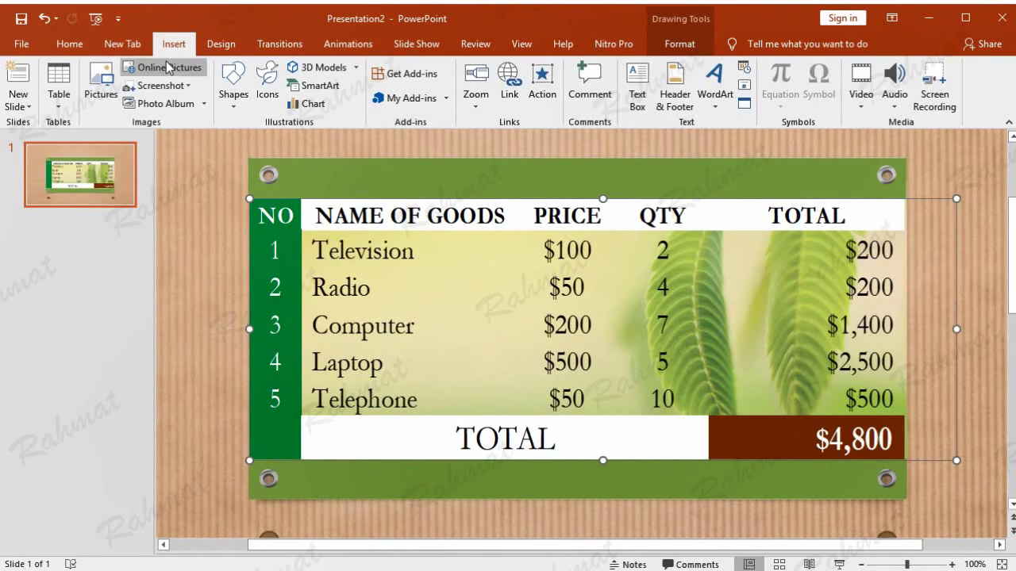
{"action": "left_click", "coordinate": [236, 106]}
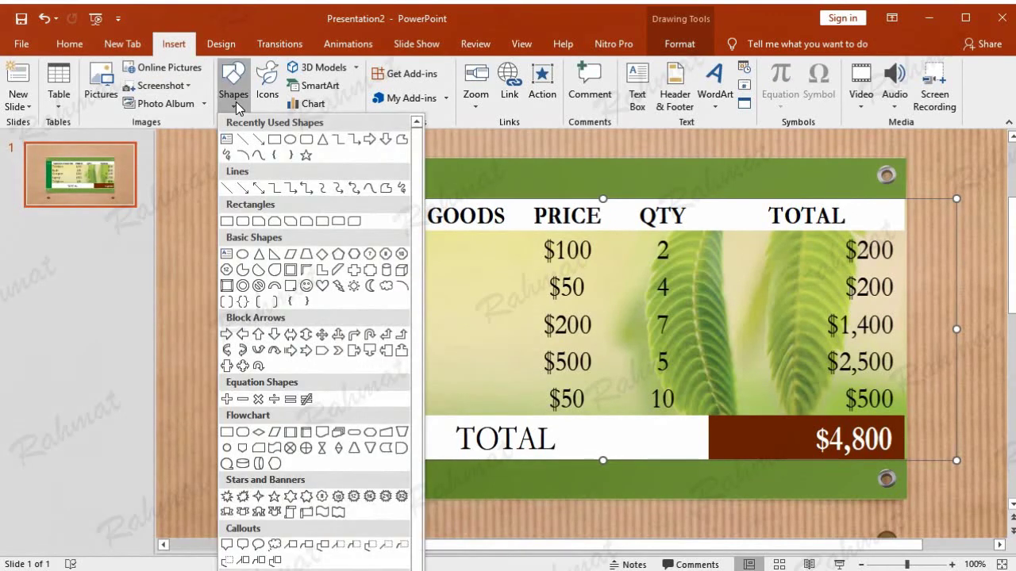
{"action": "left_click", "coordinate": [230, 221]}
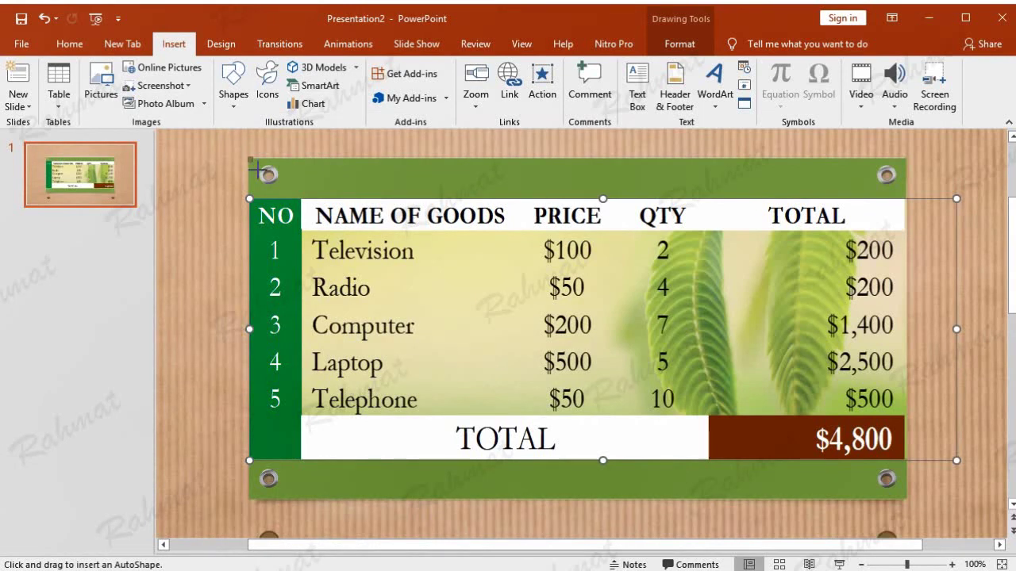
{"action": "left_click_drag", "start_coordinate": [254, 166], "coordinate": [886, 502]}
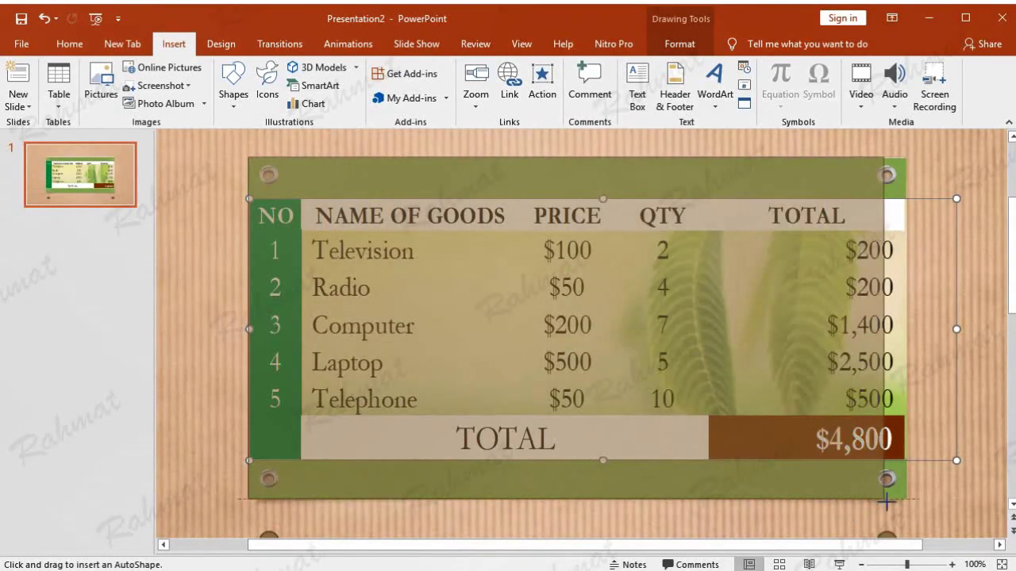
{"action": "left_click_drag", "start_coordinate": [886, 502], "coordinate": [906, 499]}
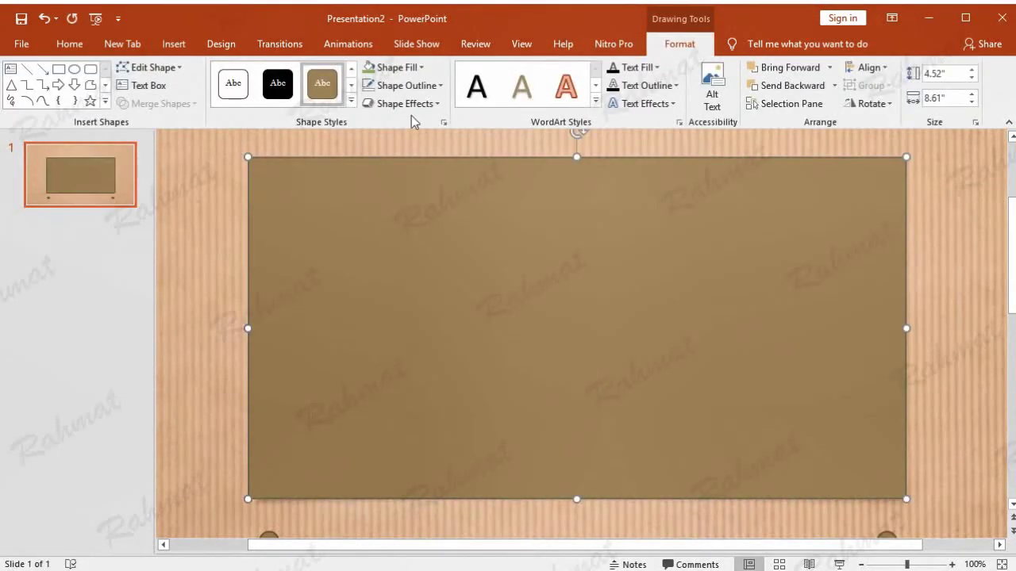
Set the rectangle to No Fill with a light outline colour.
{"action": "left_click", "coordinate": [420, 69]}
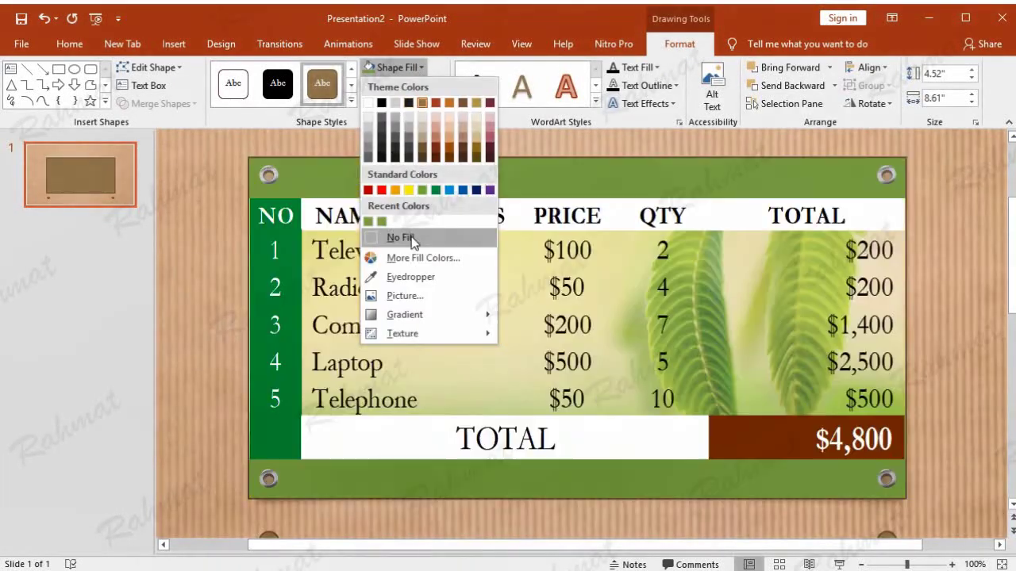
{"action": "left_click", "coordinate": [412, 238]}
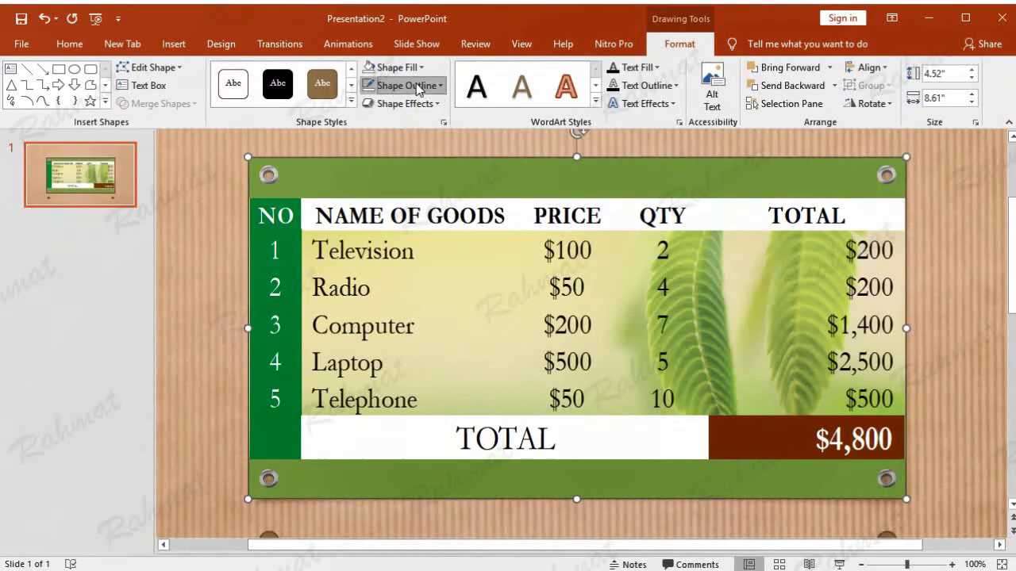
{"action": "left_click", "coordinate": [413, 85]}
{"action": "left_click", "coordinate": [368, 122]}
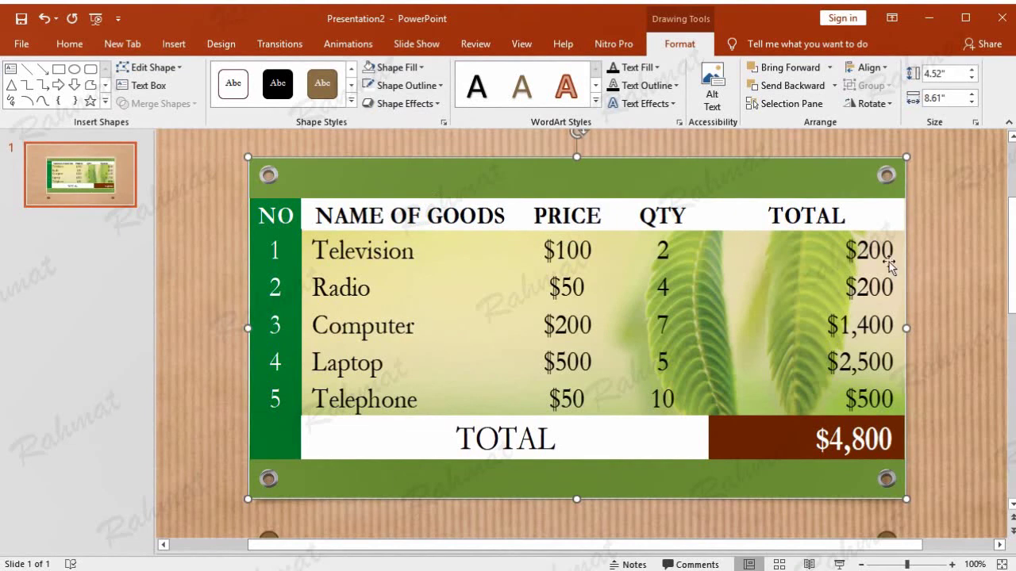
{"action": "left_click", "coordinate": [950, 247]}
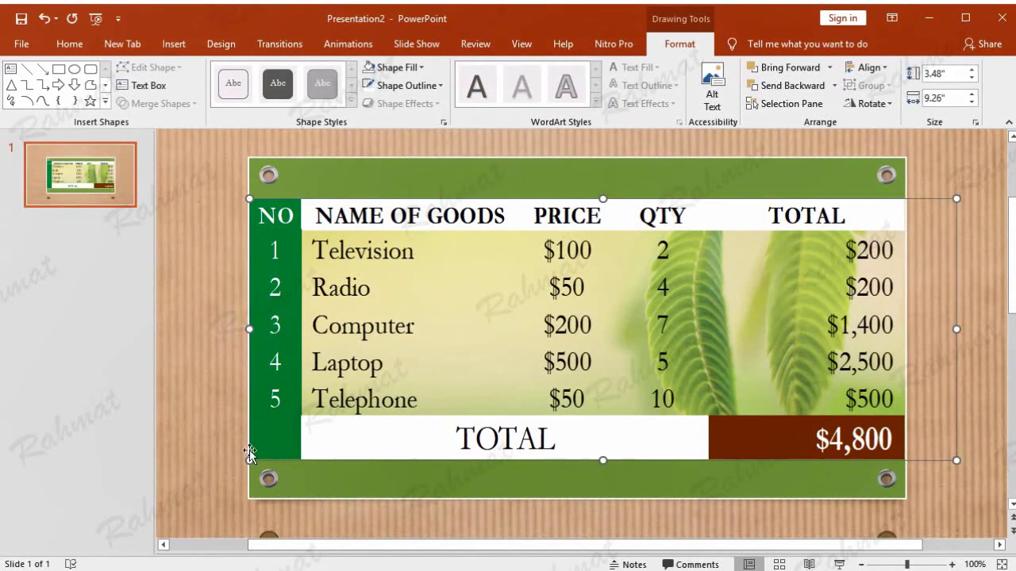
{"action": "left_click", "coordinate": [956, 168]}
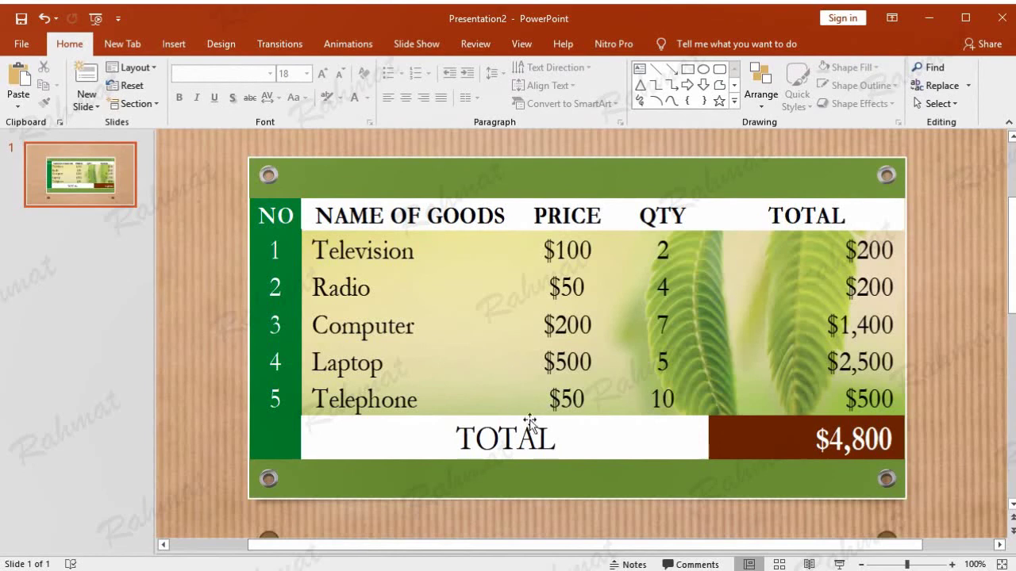
Bold the merged TOTAL label in cell B7 of the embedded table.
{"action": "double_click", "coordinate": [565, 437]}
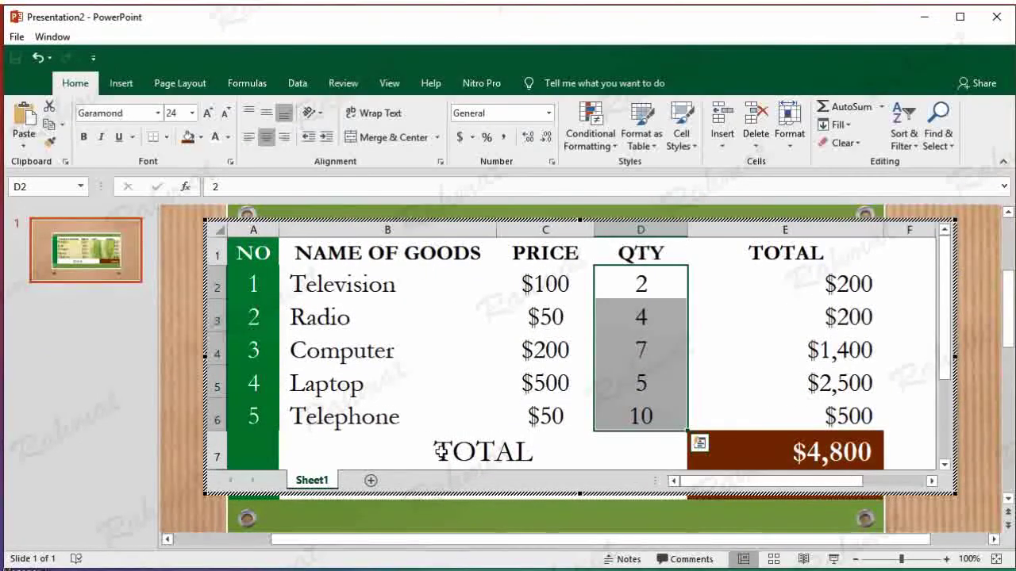
{"action": "left_click", "coordinate": [437, 449]}
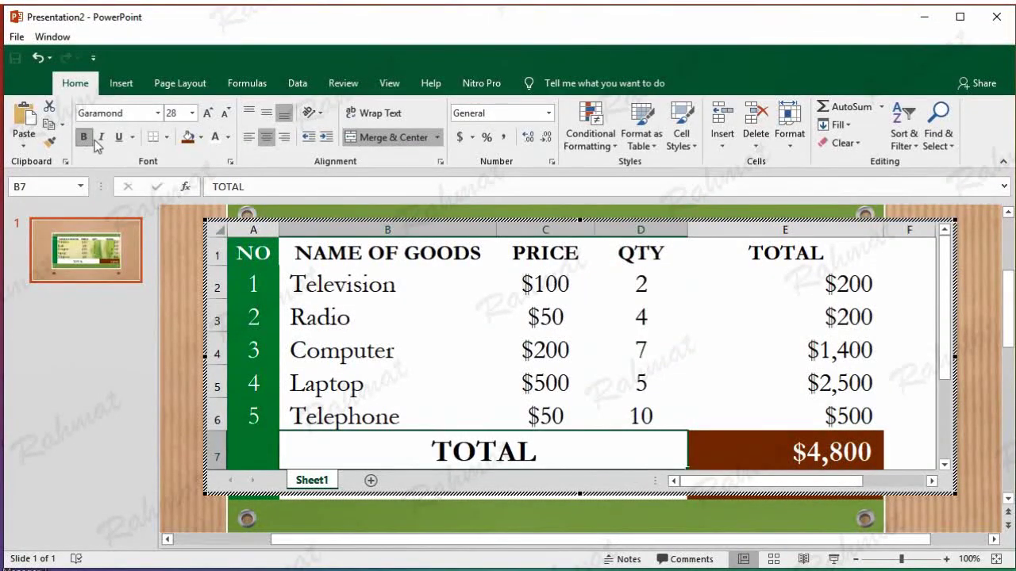
{"action": "left_click", "coordinate": [971, 290]}
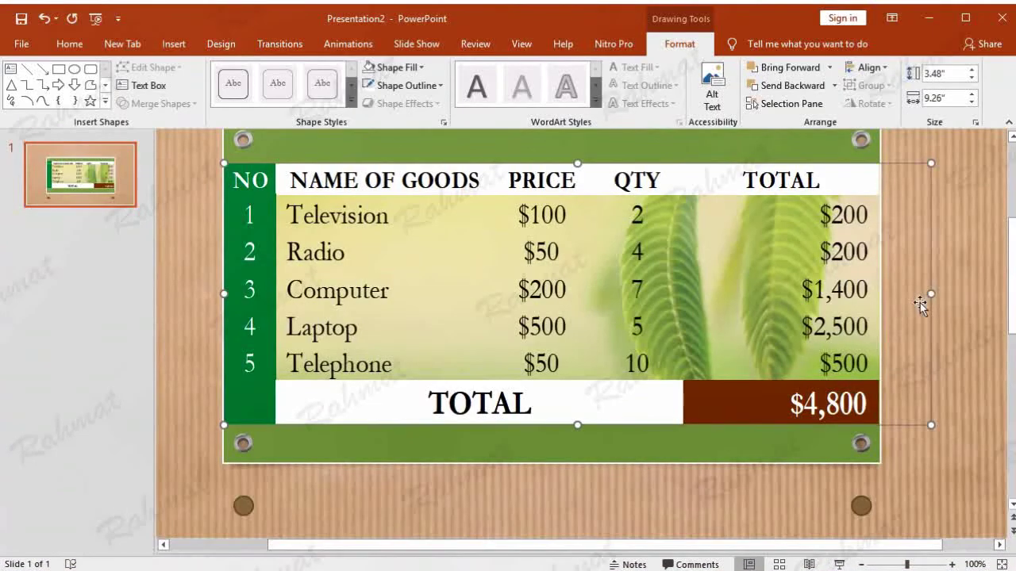
{"action": "left_click", "coordinate": [939, 298]}
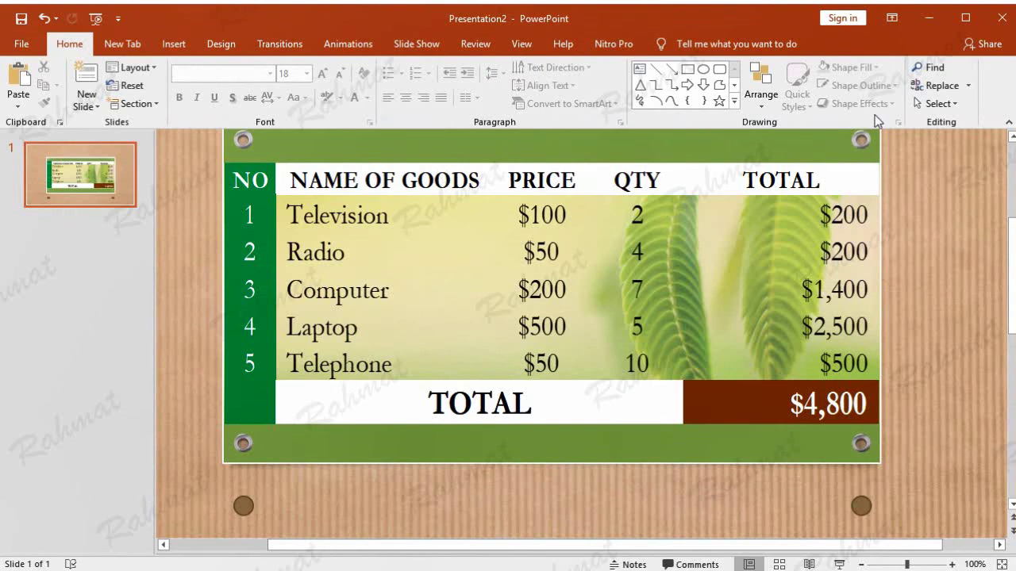
{"action": "left_click", "coordinate": [1011, 138]}
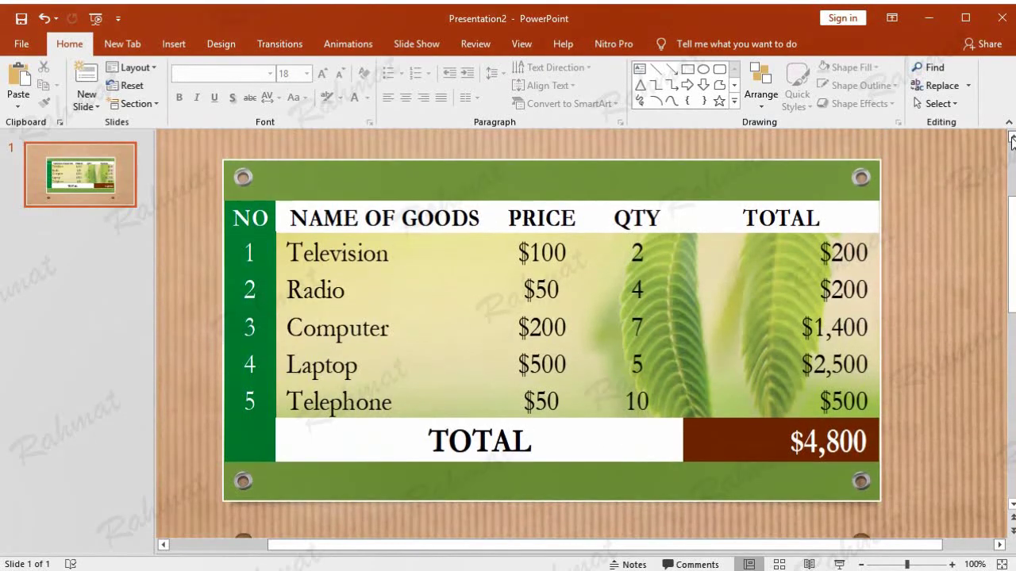
{"action": "left_click", "coordinate": [1011, 139]}
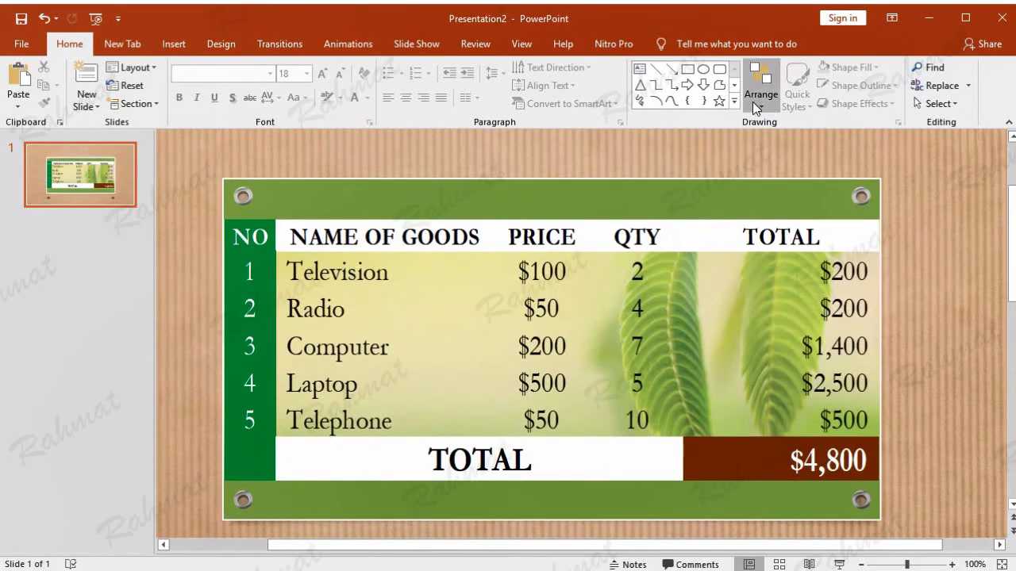
Fit the whole slide to the window and cut both brown circles below the banner.
{"action": "left_click", "coordinate": [529, 52]}
{"action": "left_click", "coordinate": [450, 97]}
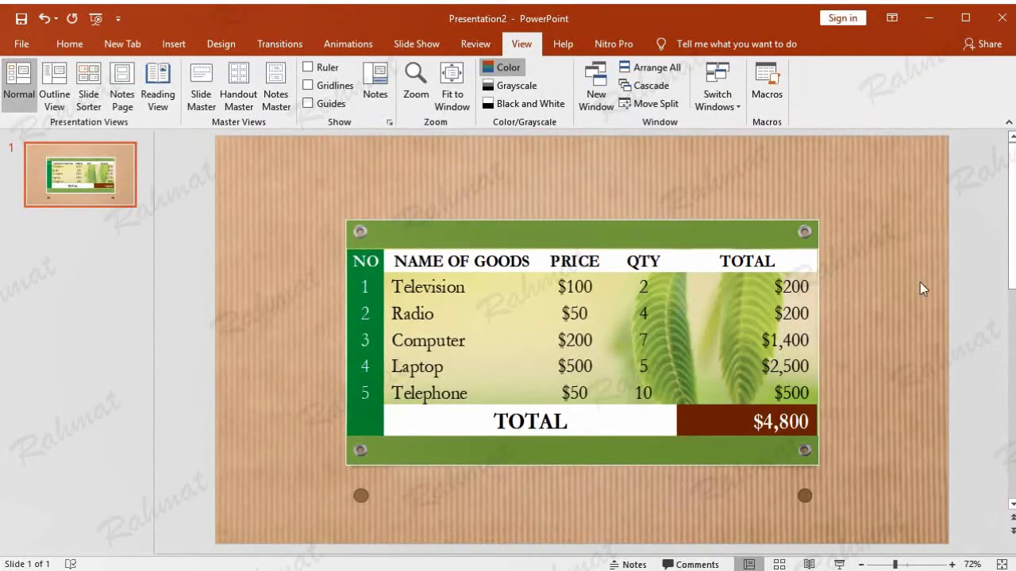
{"action": "left_click", "coordinate": [360, 496]}
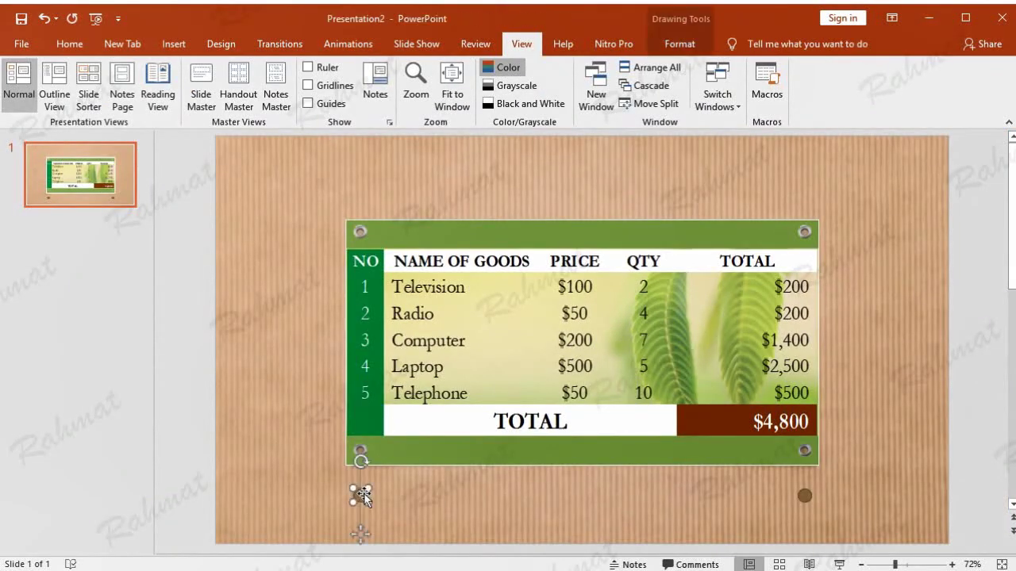
{"action": "right_click", "coordinate": [362, 498]}
{"action": "left_click", "coordinate": [399, 146]}
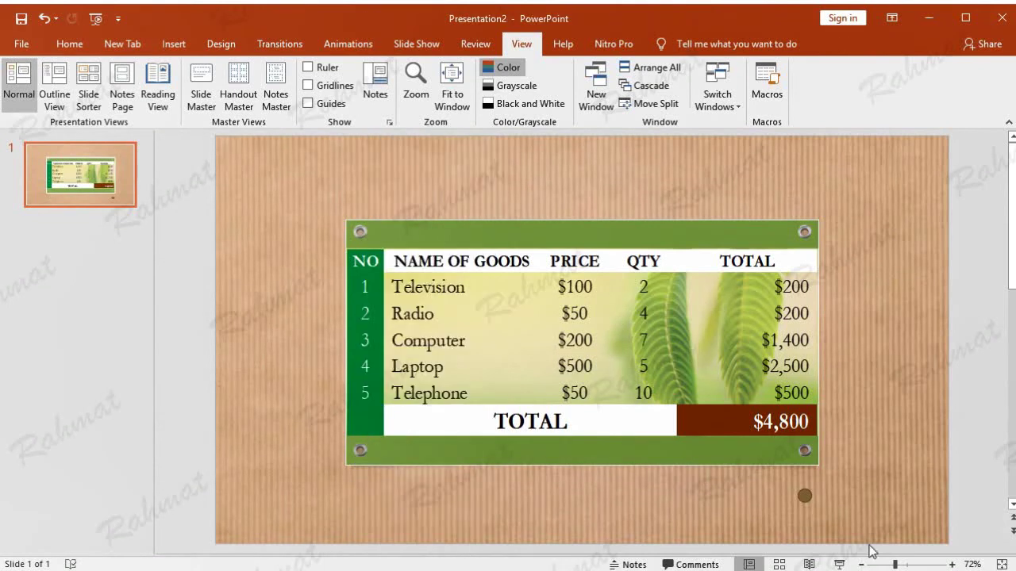
{"action": "left_click", "coordinate": [806, 498]}
{"action": "right_click", "coordinate": [806, 499]}
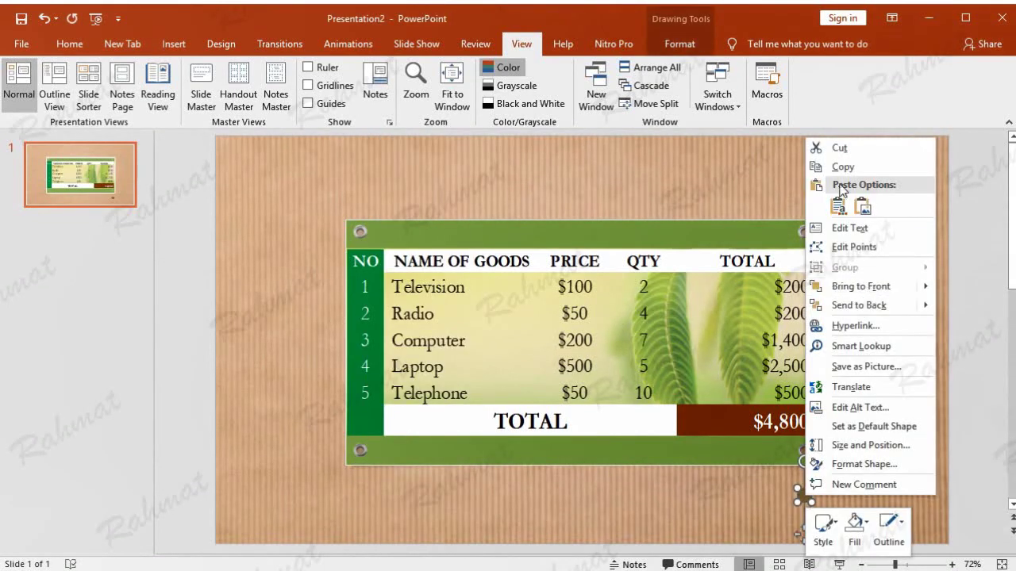
{"action": "left_click", "coordinate": [897, 149]}
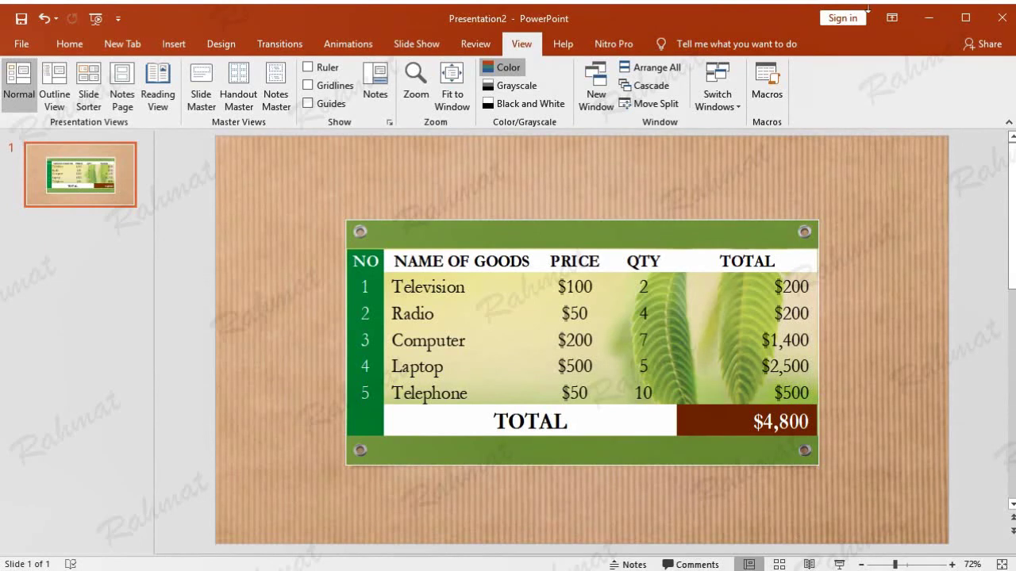
Insert a WordArt text box on the top green band reading 'AUGUST 2020'.
{"action": "left_click", "coordinate": [174, 44]}
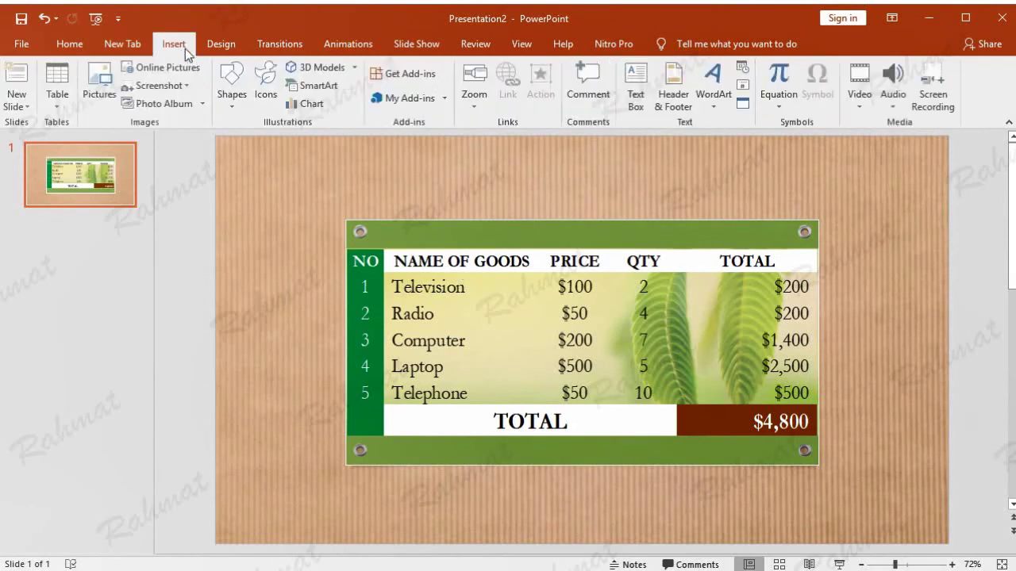
{"action": "left_click", "coordinate": [715, 94]}
{"action": "left_click", "coordinate": [853, 143]}
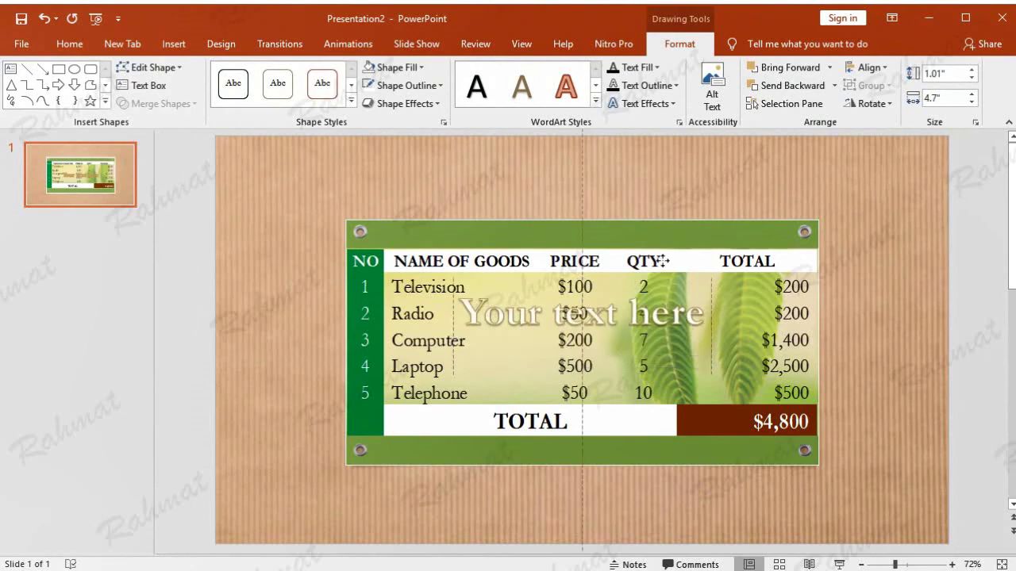
{"action": "left_click_drag", "start_coordinate": [663, 314], "coordinate": [642, 220]}
{"action": "triple_click", "coordinate": [641, 220]}
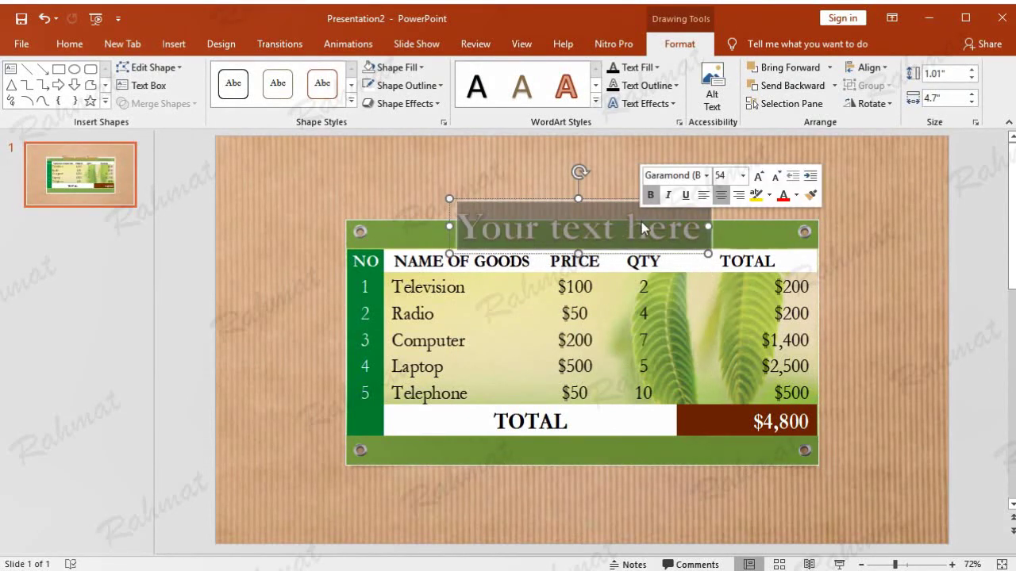
{"action": "type", "text": "AUGUST 2"}
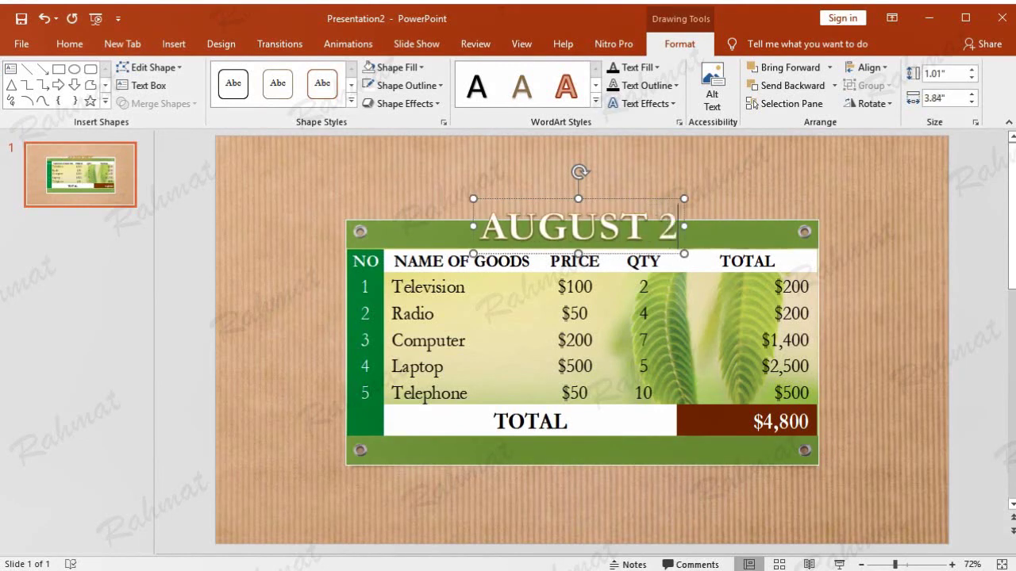
{"action": "type", "text": "020"}
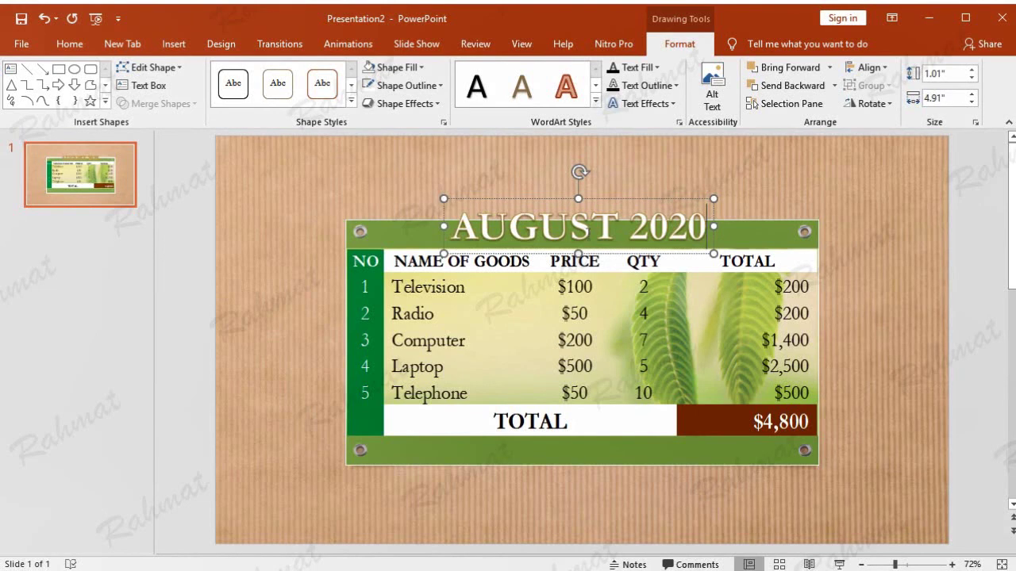
Format the AUGUST 2020 title in Century751 SeBd BT at size 24.
{"action": "triple_click", "coordinate": [585, 231]}
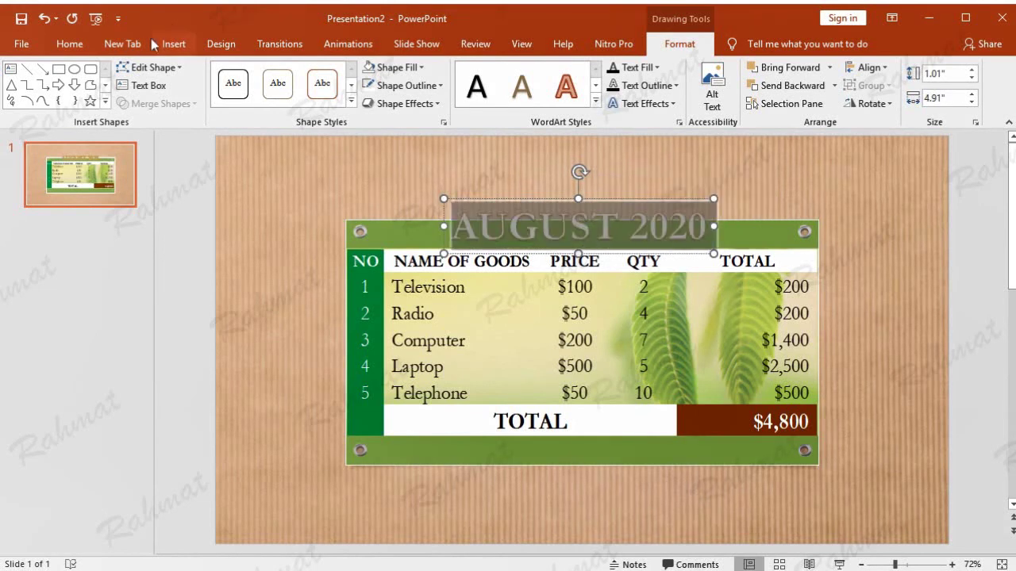
{"action": "left_click", "coordinate": [637, 67]}
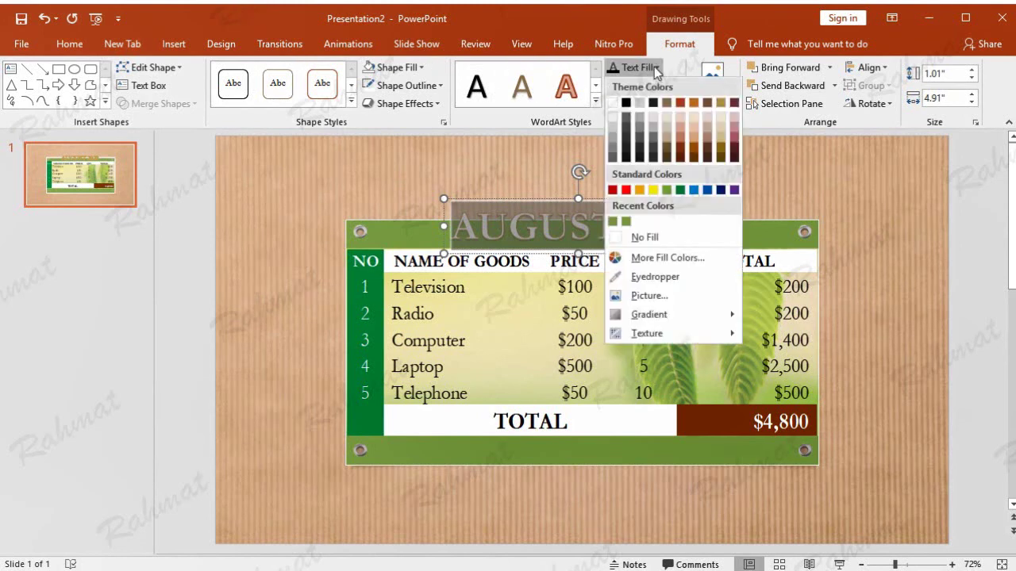
{"action": "key", "text": "Escape"}
{"action": "left_click", "coordinate": [660, 87]}
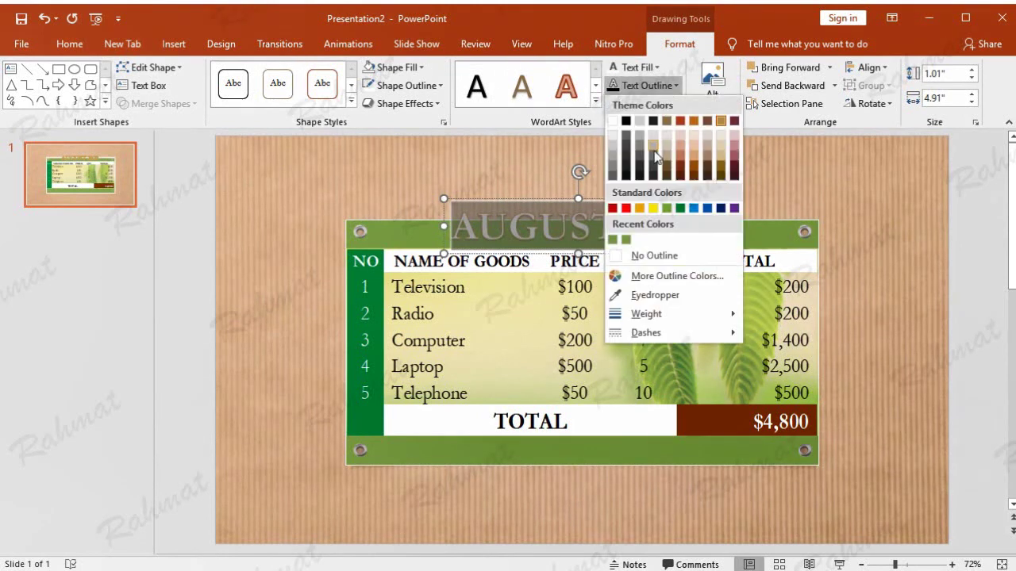
{"action": "left_click", "coordinate": [650, 255]}
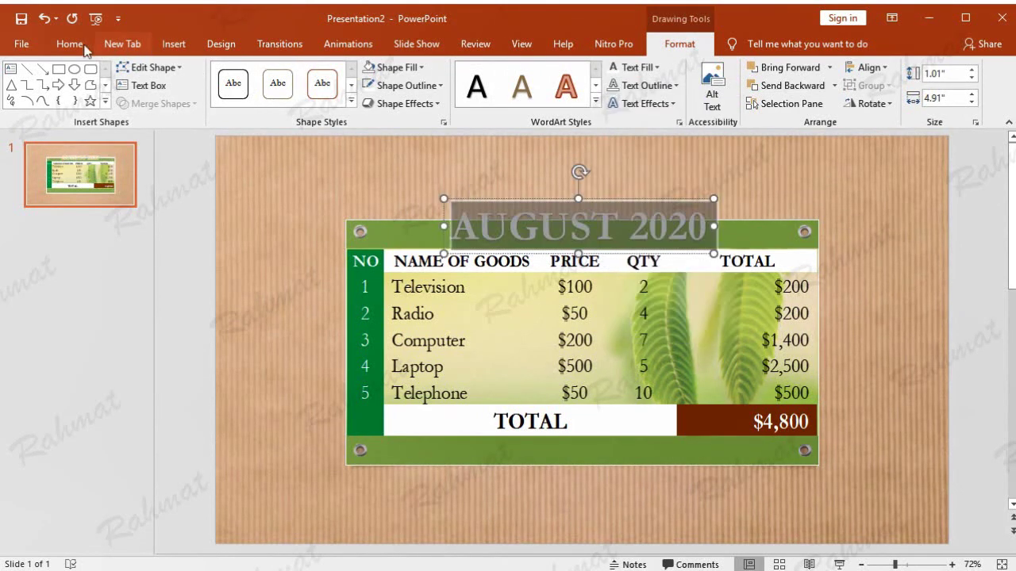
{"action": "left_click", "coordinate": [83, 44]}
{"action": "left_click", "coordinate": [269, 74]}
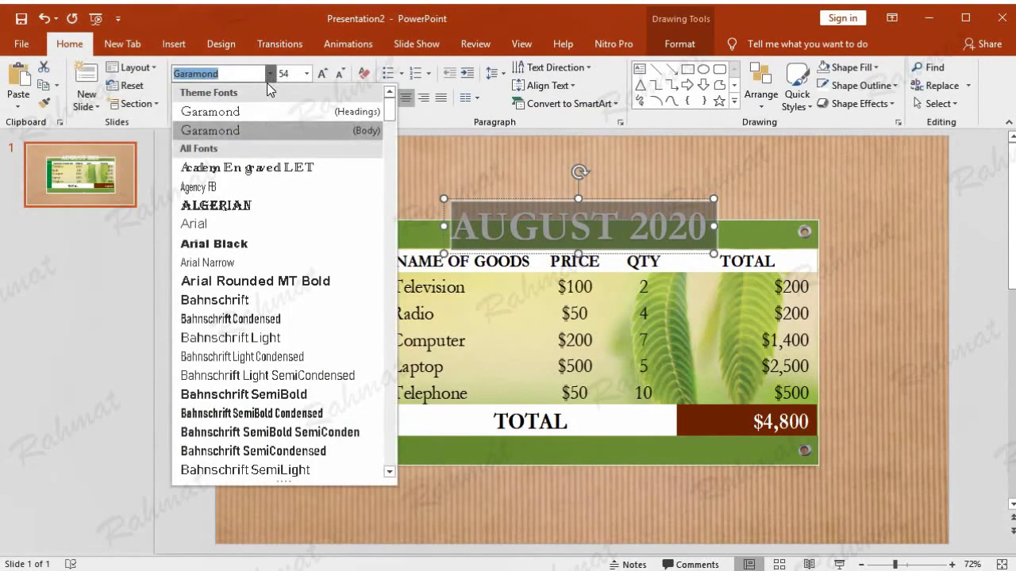
{"action": "scroll", "coordinate": [293, 380], "scroll_direction": "down", "scroll_amount": 3}
{"action": "scroll", "coordinate": [294, 386], "scroll_direction": "down", "scroll_amount": 3}
{"action": "scroll", "coordinate": [294, 386], "scroll_direction": "down", "scroll_amount": 5}
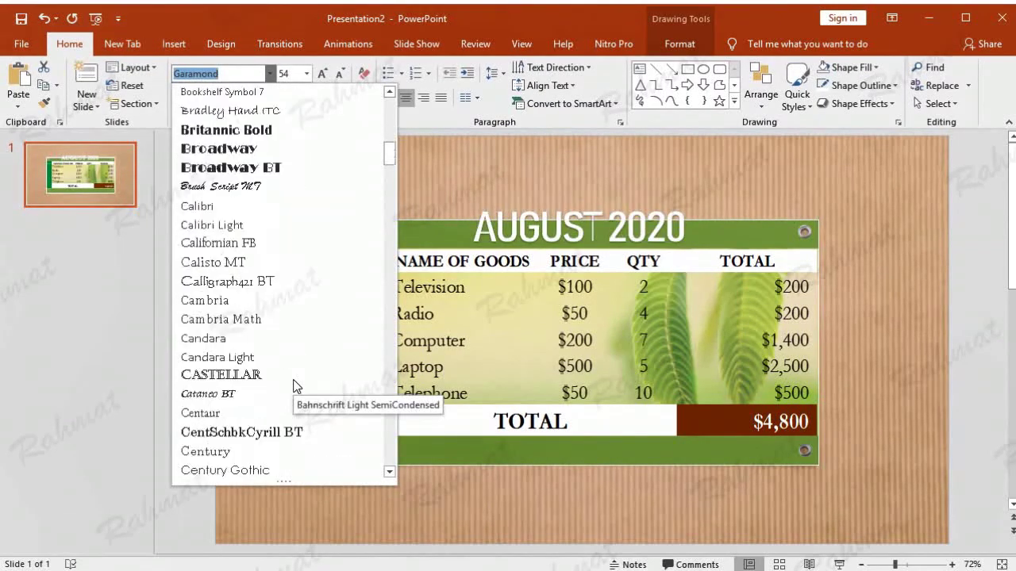
{"action": "scroll", "coordinate": [294, 386], "scroll_direction": "down", "scroll_amount": 3}
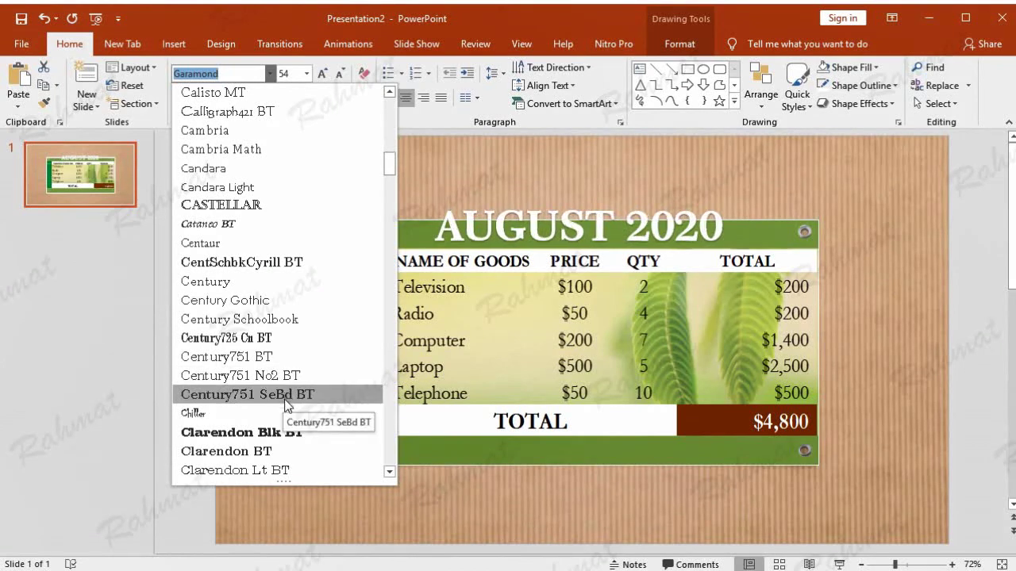
{"action": "left_click", "coordinate": [285, 397]}
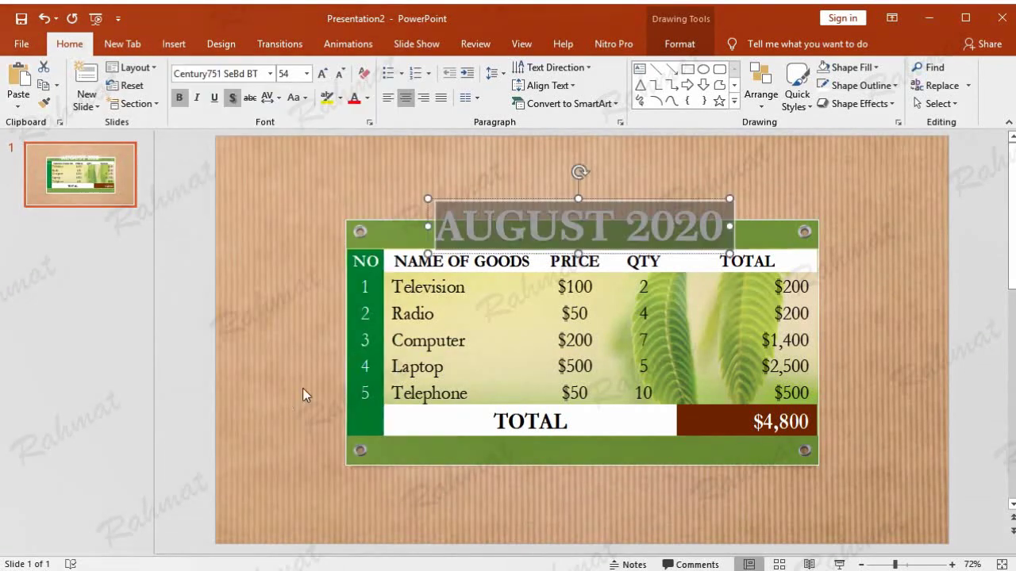
{"action": "left_click", "coordinate": [306, 73]}
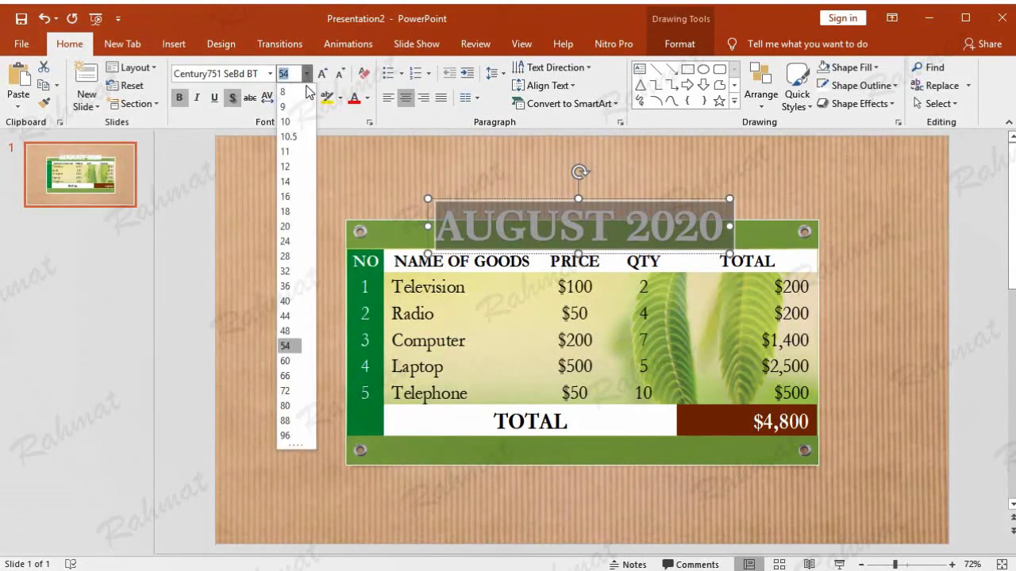
{"action": "left_click", "coordinate": [285, 241]}
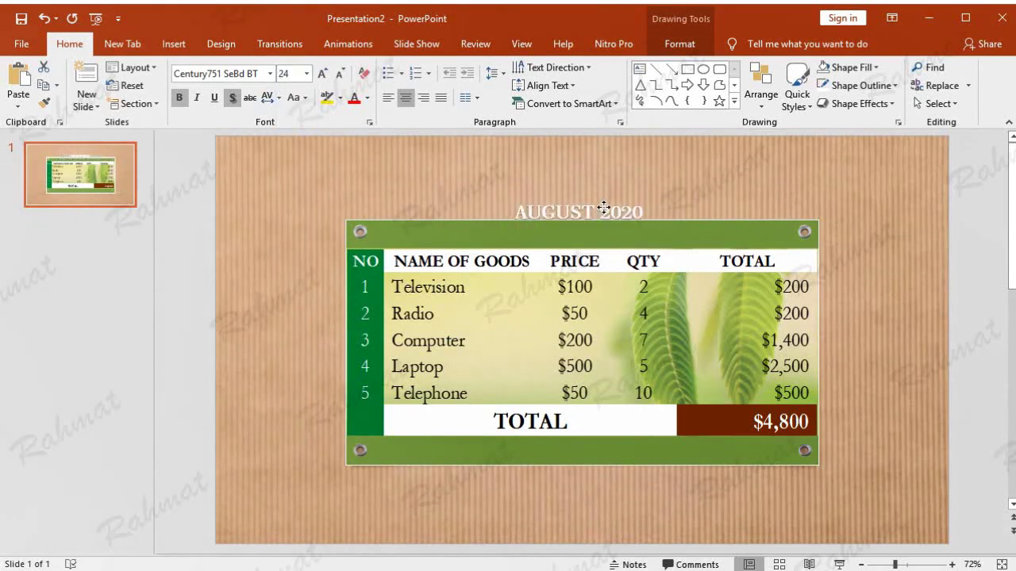
Position the title box on the green band and widen it across the band.
{"action": "left_click_drag", "start_coordinate": [603, 208], "coordinate": [600, 222]}
{"action": "left_click_drag", "start_coordinate": [460, 237], "coordinate": [347, 235]}
{"action": "left_click_drag", "start_coordinate": [657, 236], "coordinate": [817, 233]}
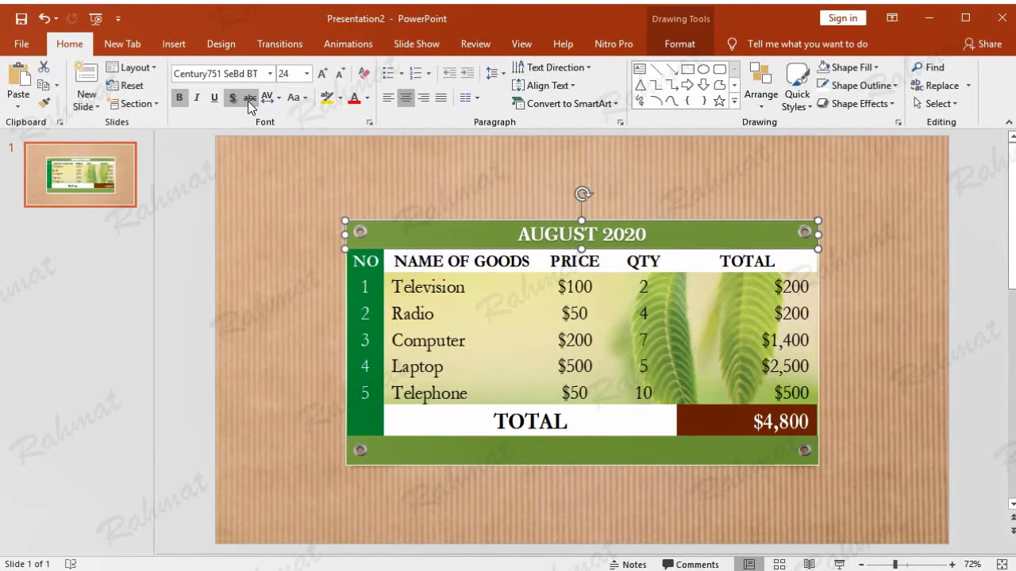
{"action": "left_click", "coordinate": [777, 199]}
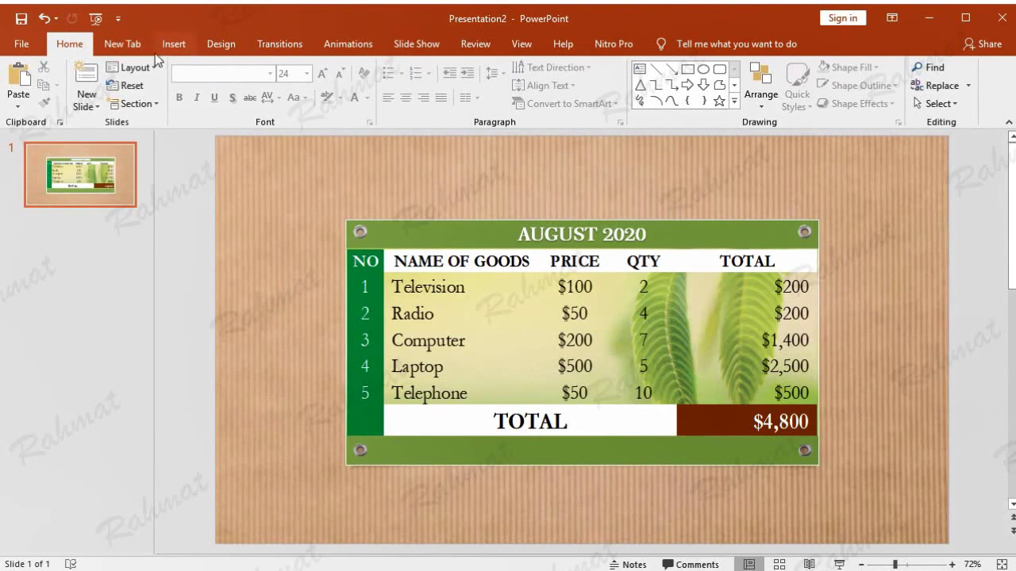
Draw a Frame shape over nearly the whole slide, keeping its original border thickness.
{"action": "left_click", "coordinate": [174, 44]}
{"action": "left_click", "coordinate": [232, 95]}
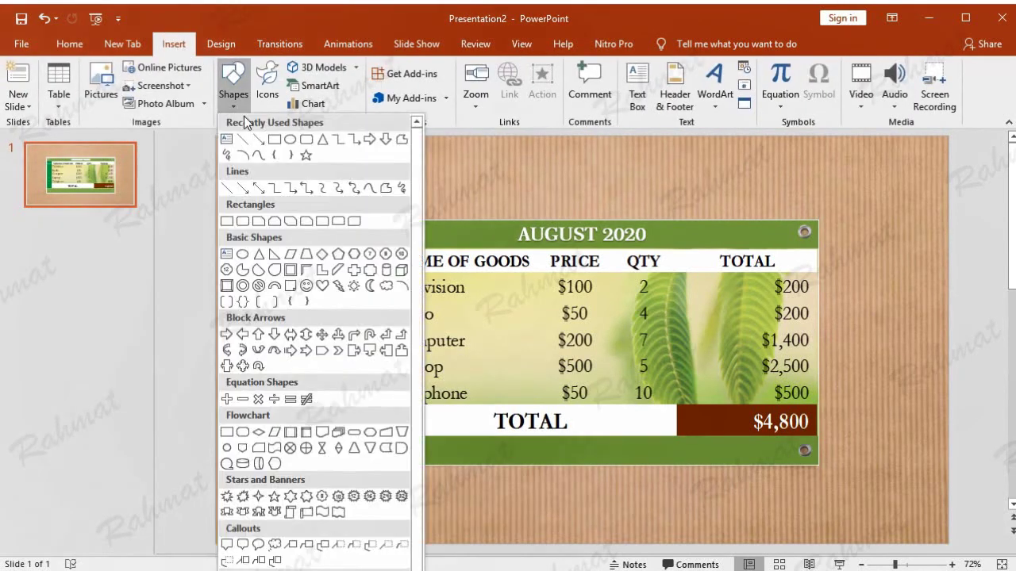
{"action": "left_click", "coordinate": [290, 271]}
{"action": "left_click_drag", "start_coordinate": [215, 135], "coordinate": [948, 543]}
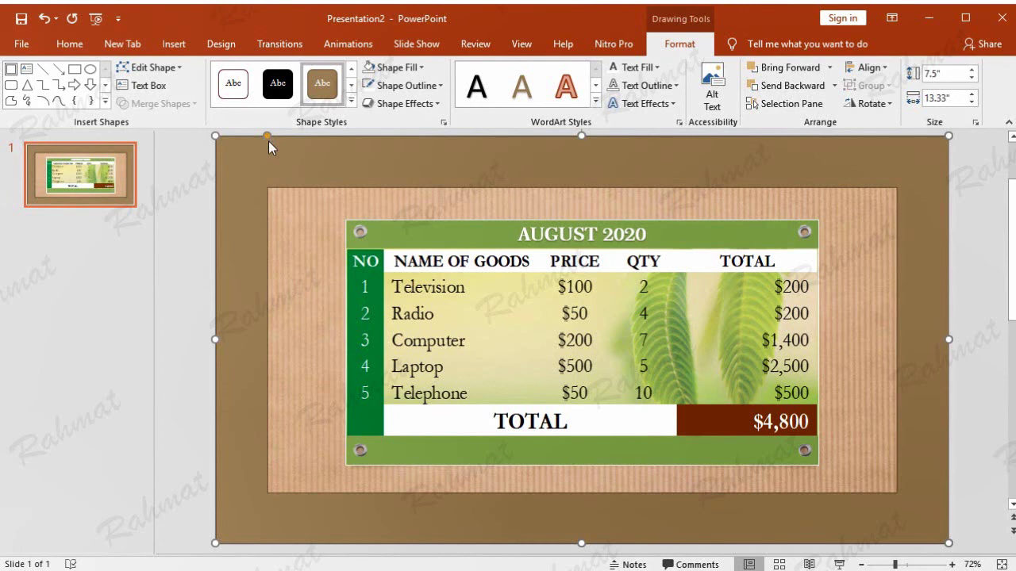
{"action": "left_click_drag", "start_coordinate": [267, 137], "coordinate": [263, 137]}
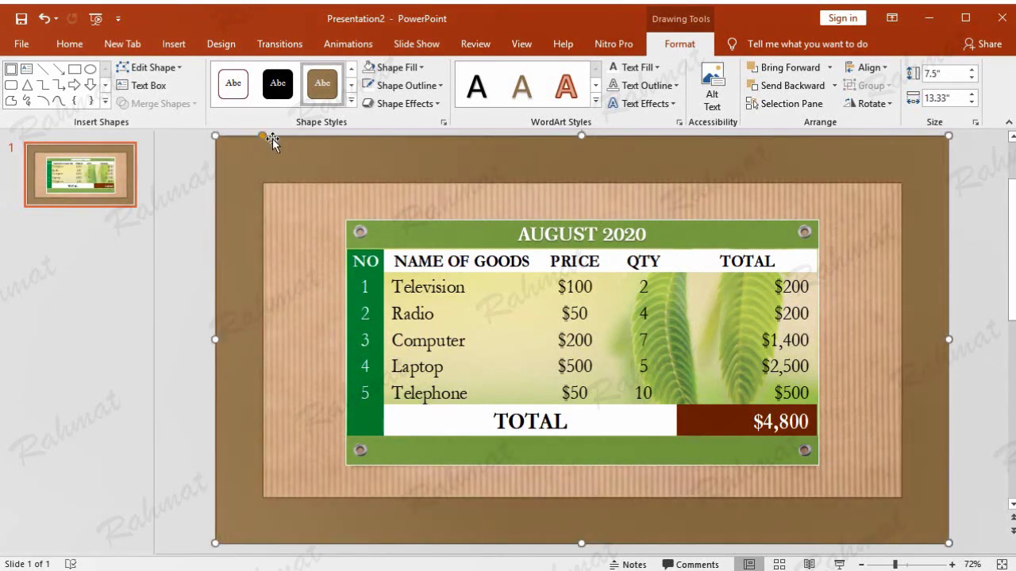
{"action": "left_click", "coordinate": [46, 22]}
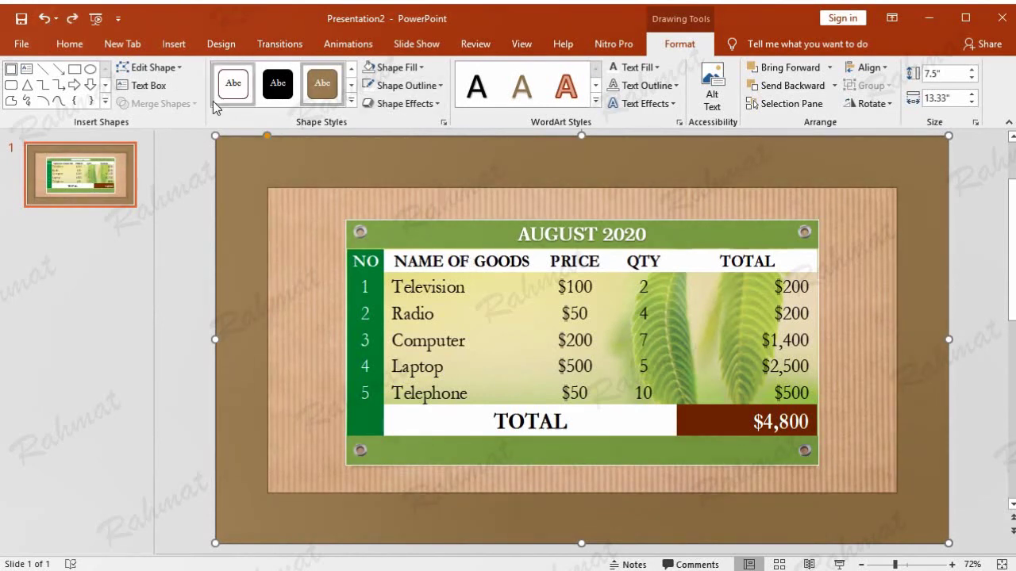
{"action": "left_click", "coordinate": [173, 46]}
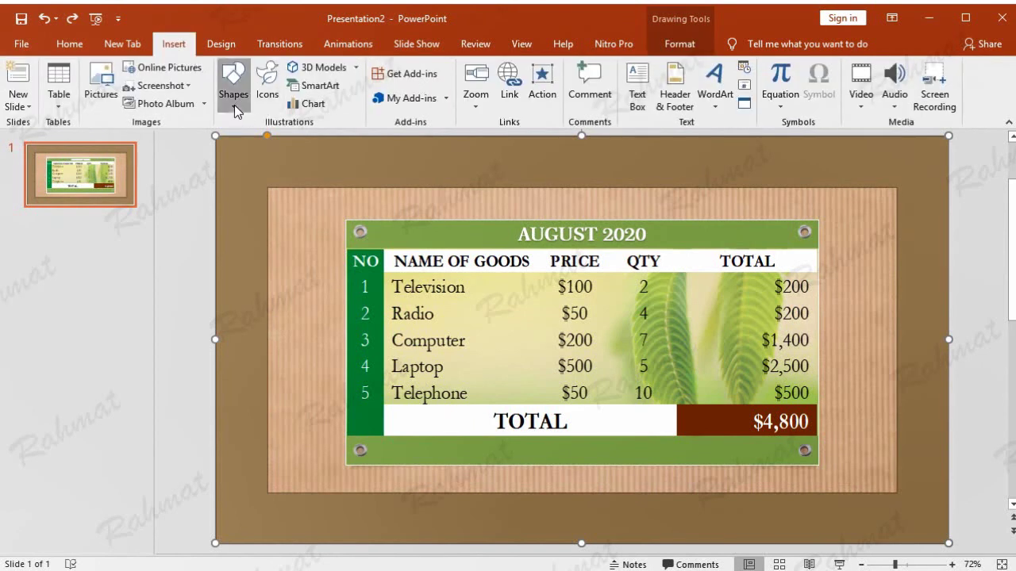
Draw a second frame shape inside the brown frame and fill it rust orange.
{"action": "left_click", "coordinate": [233, 93]}
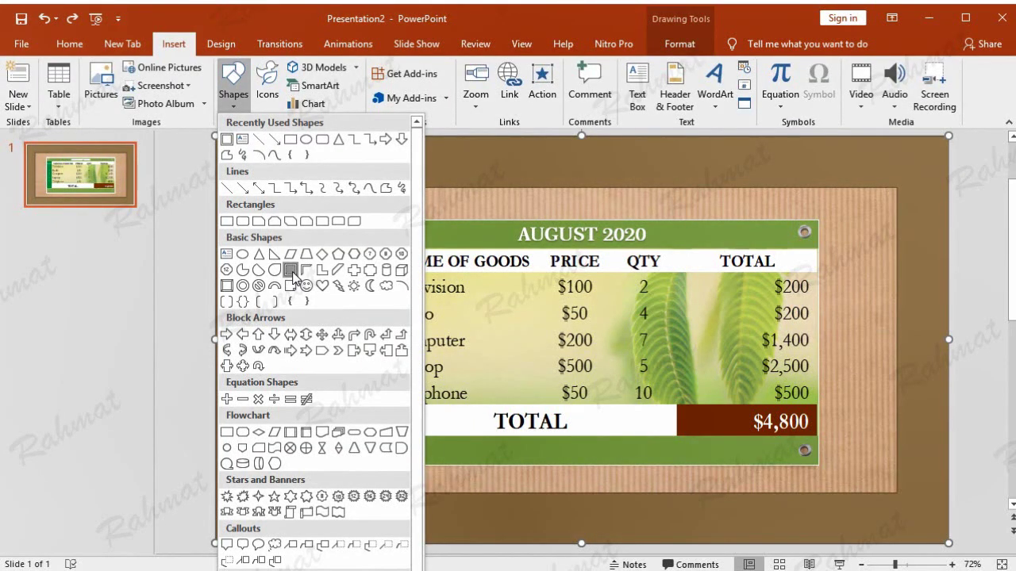
{"action": "left_click", "coordinate": [291, 271]}
{"action": "left_click_drag", "start_coordinate": [252, 165], "coordinate": [748, 492]}
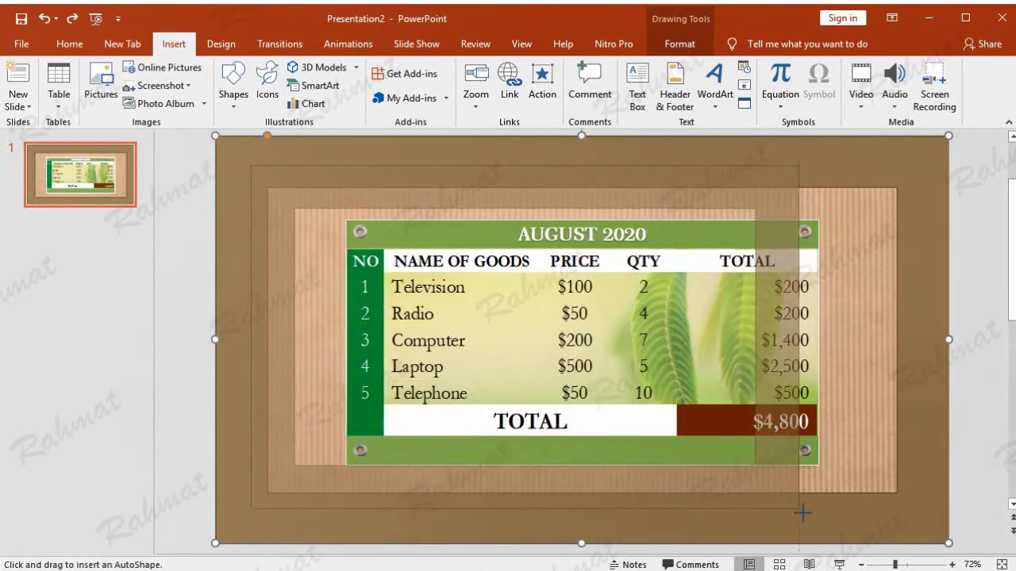
{"action": "left_click_drag", "start_coordinate": [748, 492], "coordinate": [910, 496]}
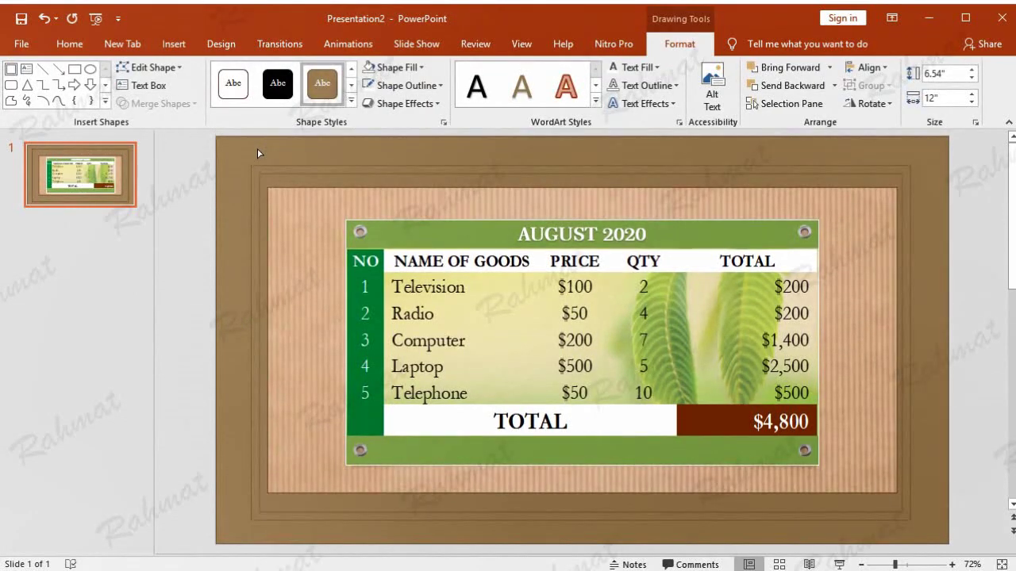
{"action": "left_click", "coordinate": [257, 170]}
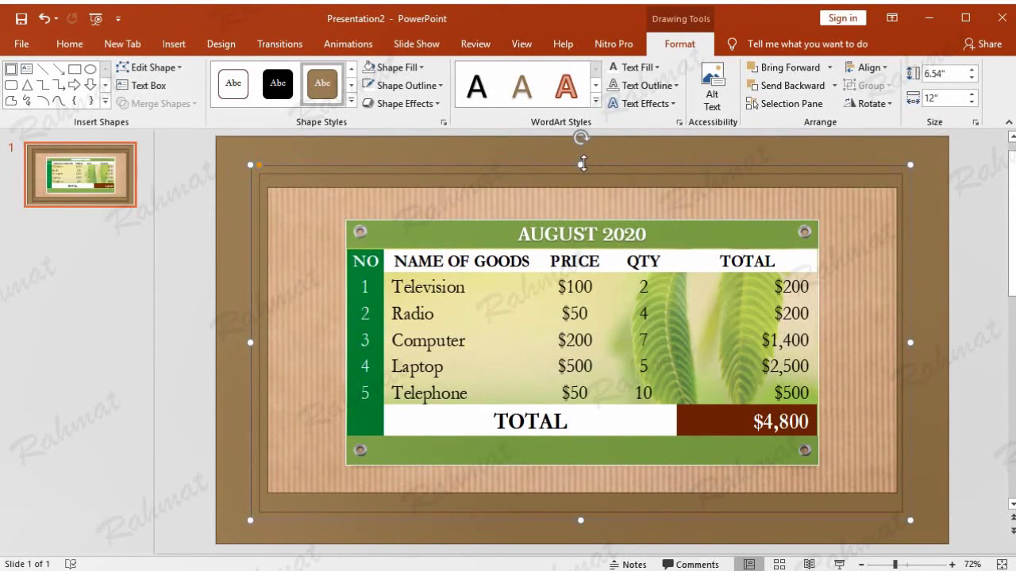
{"action": "left_click", "coordinate": [390, 68]}
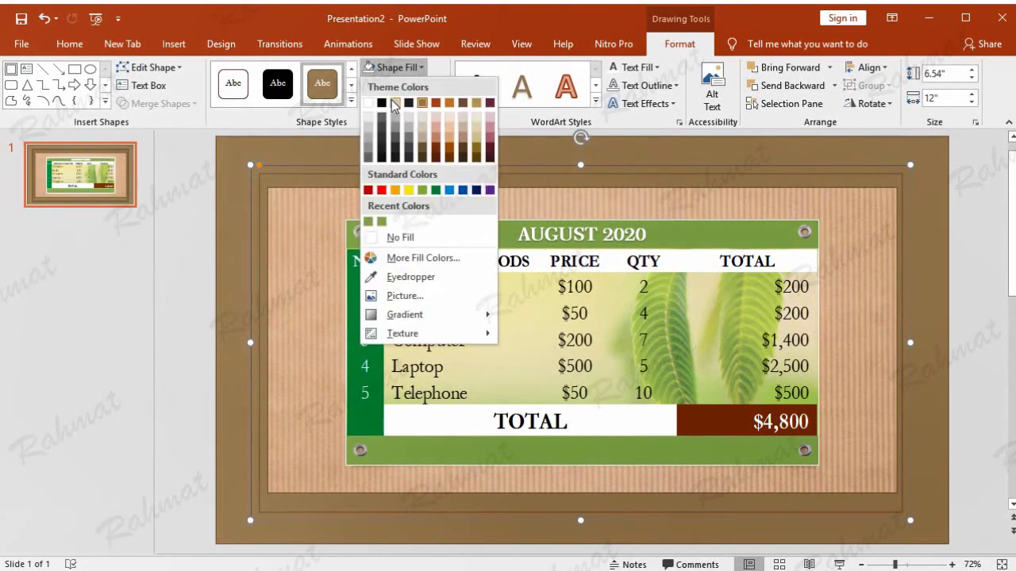
{"action": "left_click", "coordinate": [436, 106]}
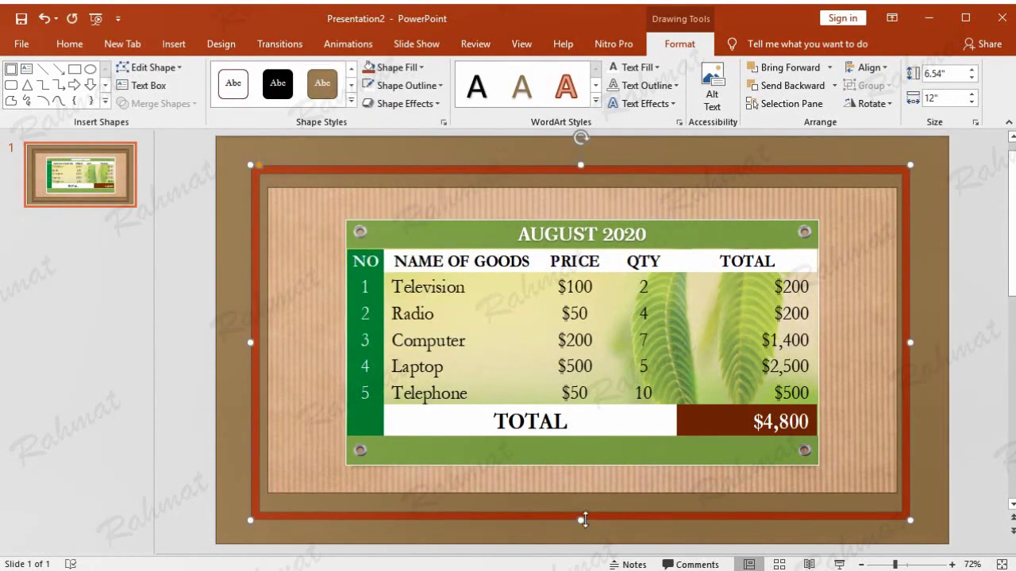
Resize the rust-orange frame to 6.15 by 11.94 inches around the AUGUST 2020 table.
{"action": "left_click_drag", "start_coordinate": [581, 519], "coordinate": [586, 505]}
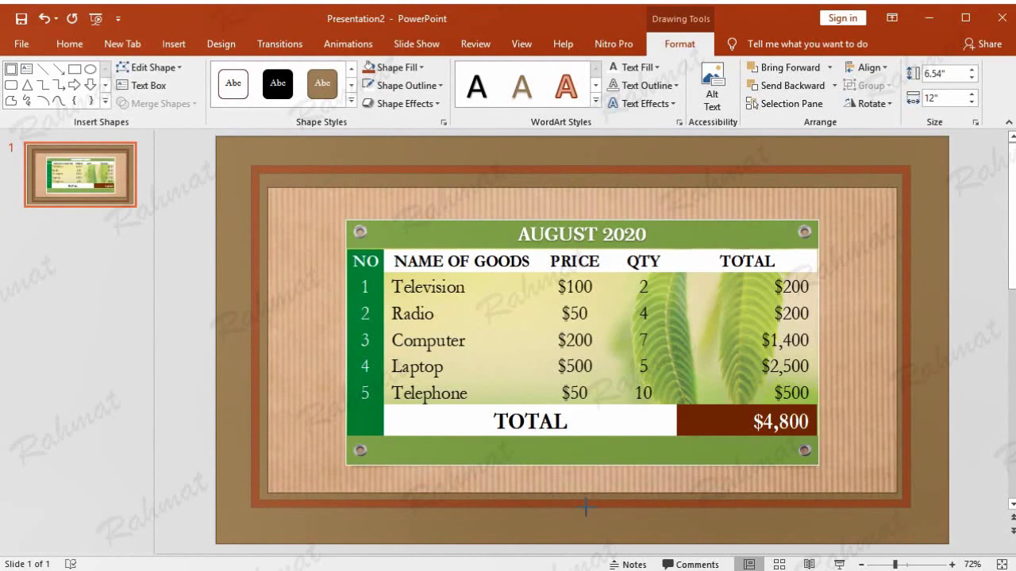
{"action": "left_click_drag", "start_coordinate": [909, 336], "coordinate": [912, 335]}
{"action": "left_click_drag", "start_coordinate": [580, 166], "coordinate": [582, 174]}
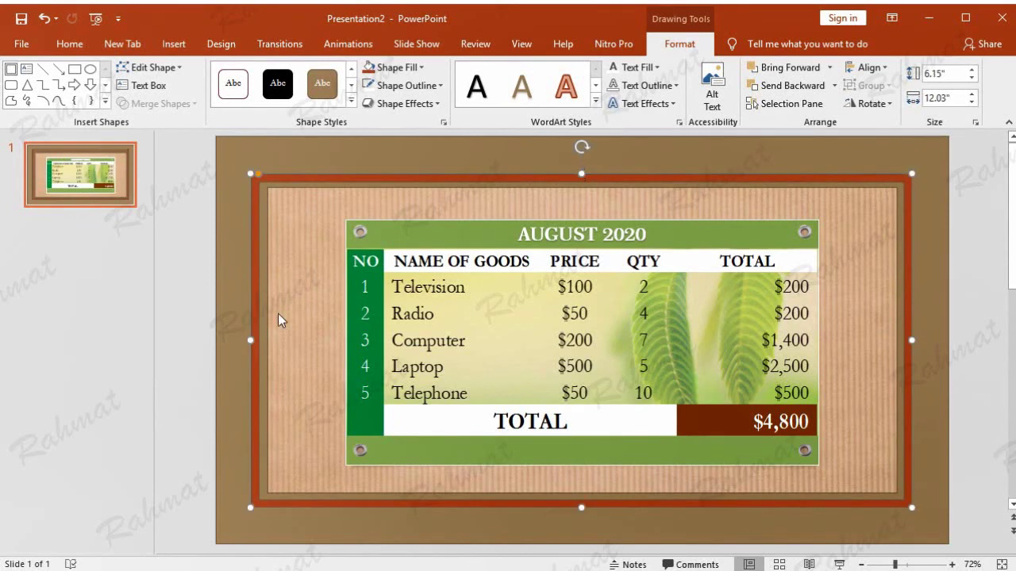
{"action": "left_click_drag", "start_coordinate": [250, 340], "coordinate": [254, 342]}
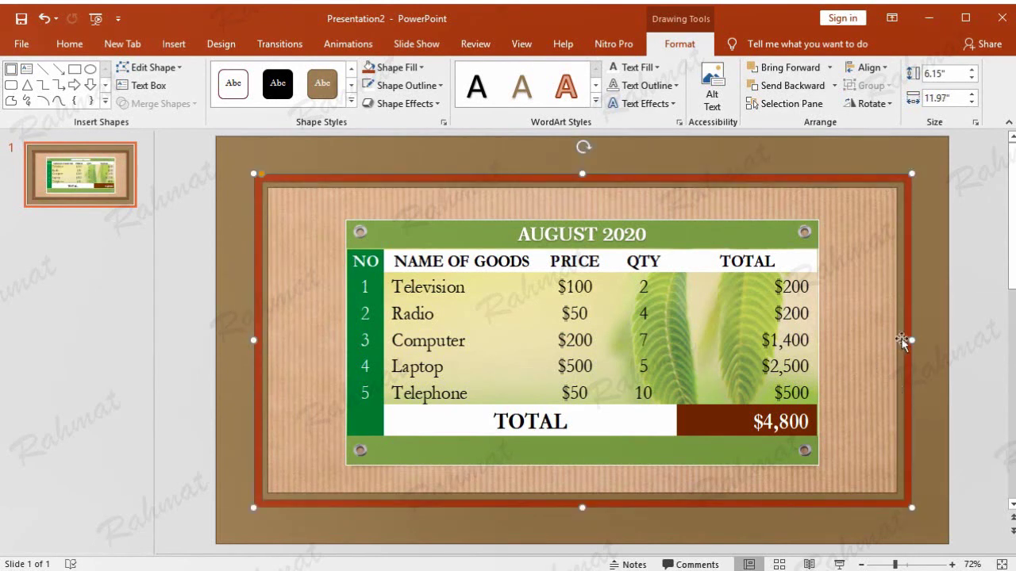
{"action": "left_click_drag", "start_coordinate": [911, 340], "coordinate": [909, 341]}
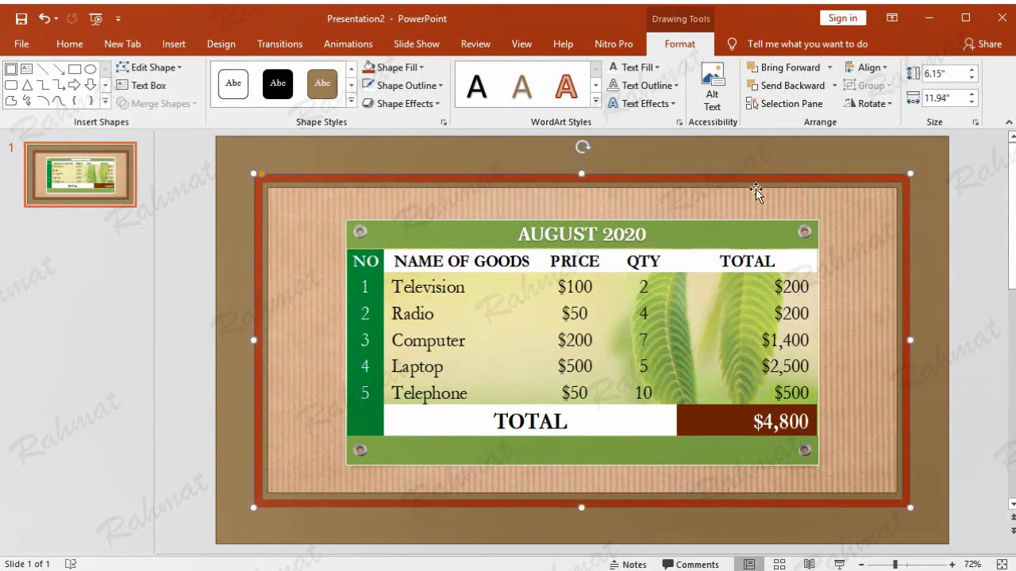
{"action": "left_click", "coordinate": [456, 157]}
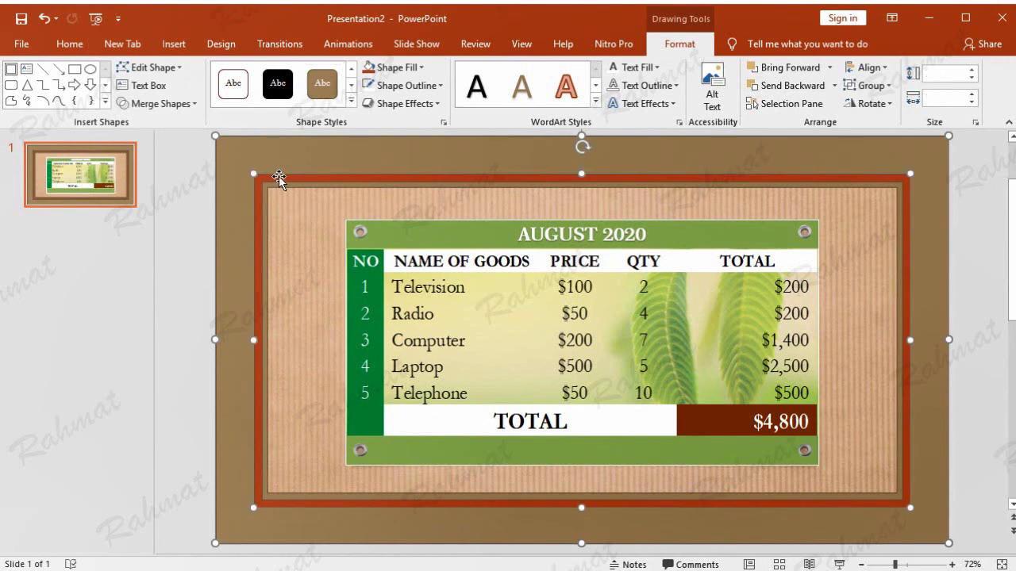
Combine the brown and rust-orange frames into a single shape.
{"action": "left_click", "coordinate": [172, 155]}
{"action": "left_click", "coordinate": [264, 156]}
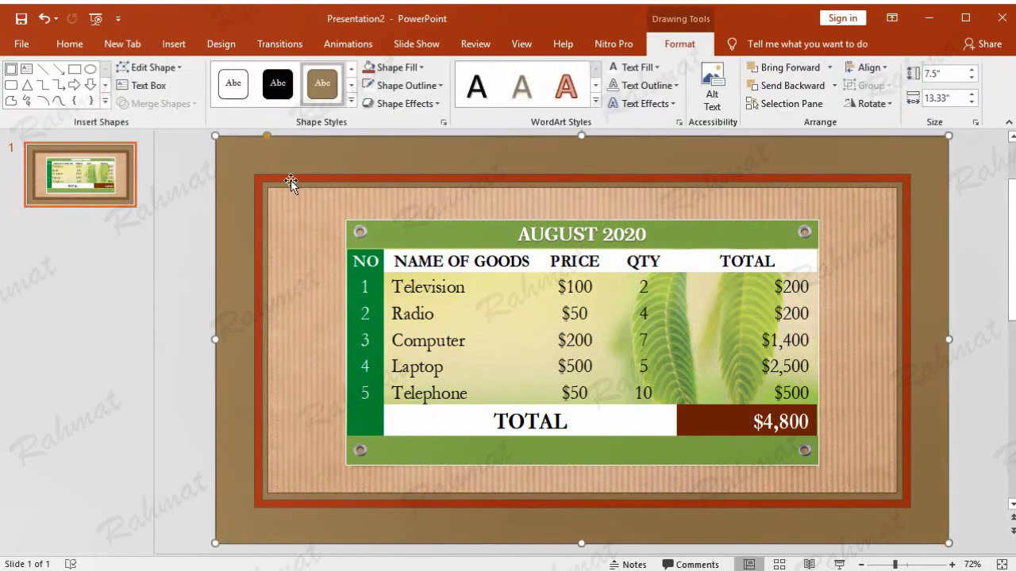
{"action": "left_click", "coordinate": [294, 179], "text": "shift"}
{"action": "left_click", "coordinate": [123, 44]}
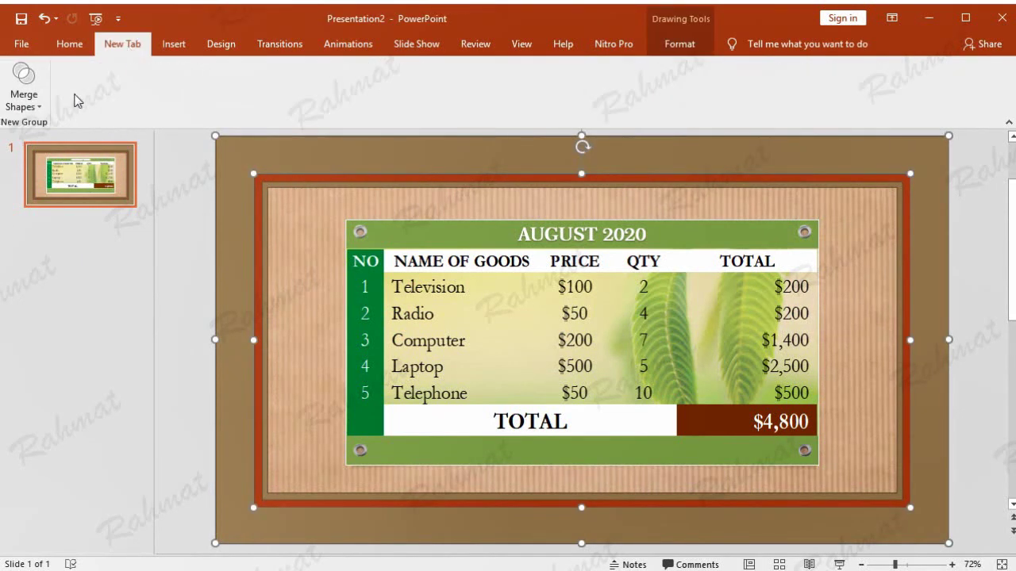
{"action": "left_click", "coordinate": [24, 84]}
{"action": "left_click", "coordinate": [50, 143]}
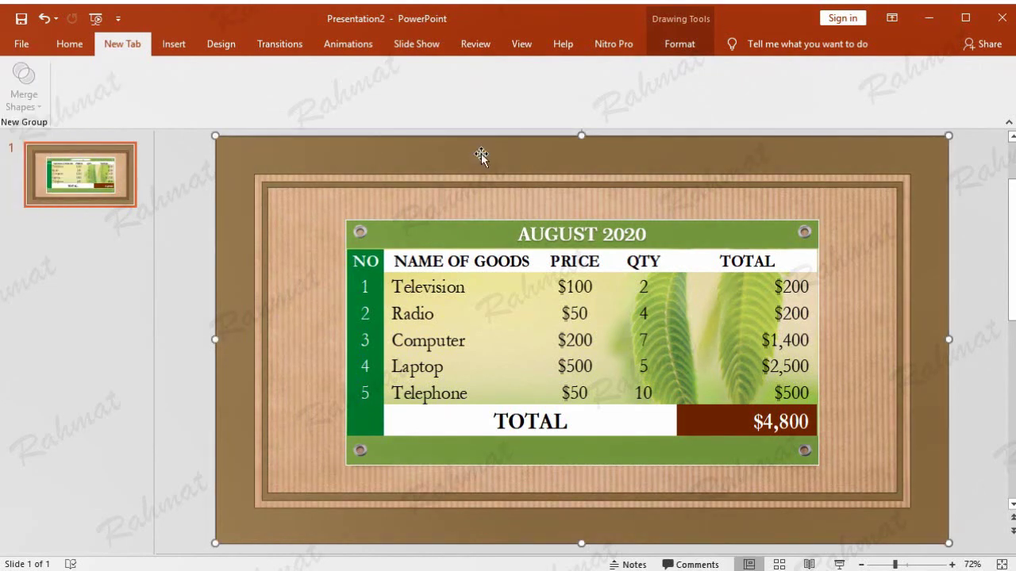
Fill the combined frame with the Walnut wood texture.
{"action": "left_click", "coordinate": [671, 46]}
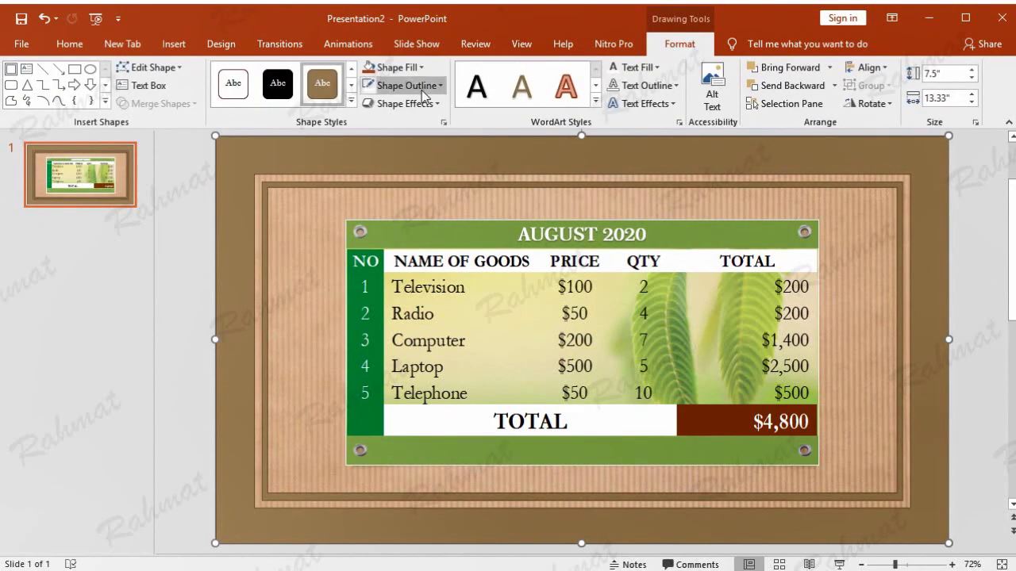
{"action": "left_click", "coordinate": [393, 67]}
{"action": "mouse_move", "coordinate": [402, 334]}
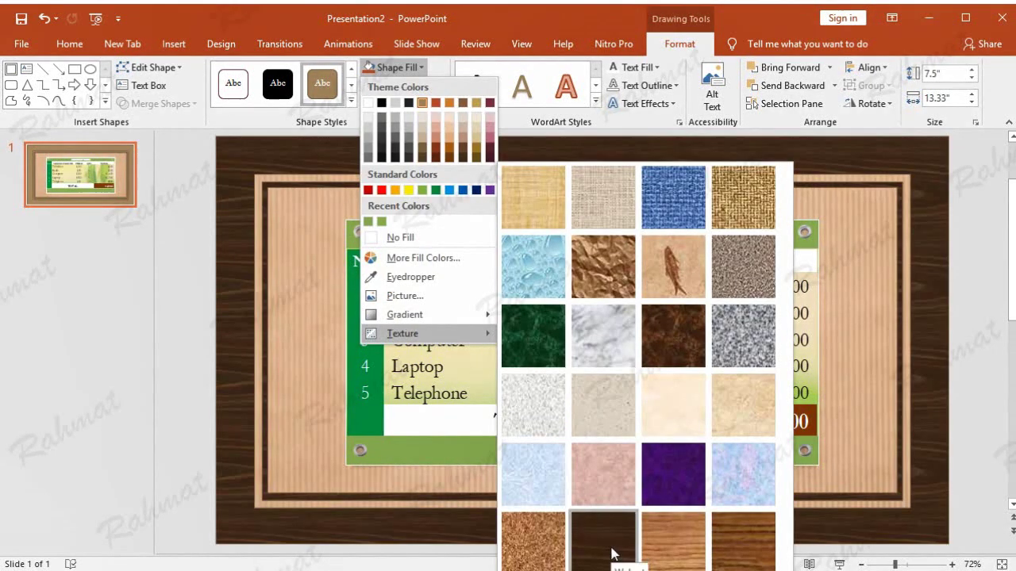
{"action": "left_click", "coordinate": [612, 553]}
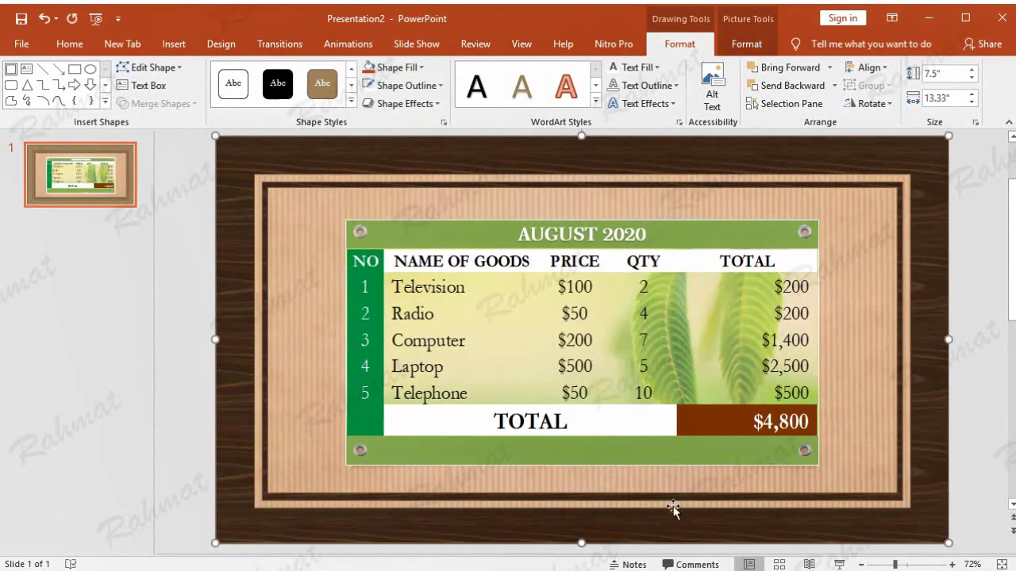
{"action": "left_click", "coordinate": [984, 243]}
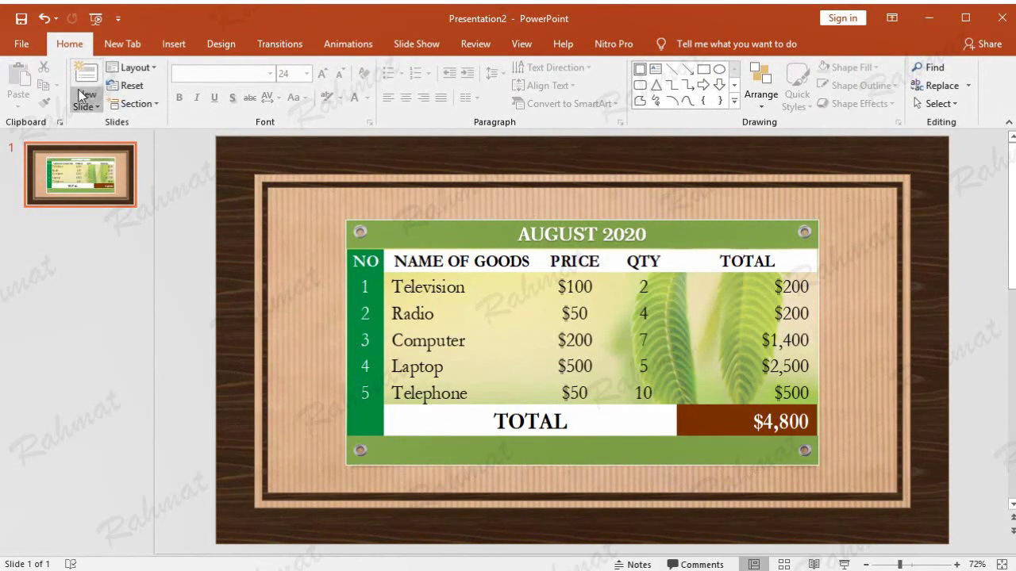
{"action": "left_click", "coordinate": [24, 45]}
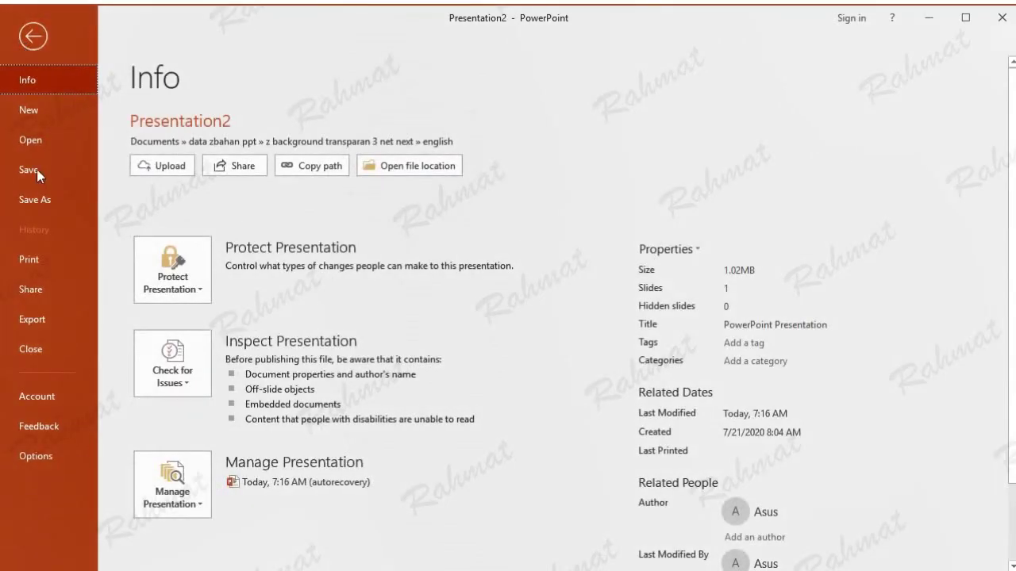
{"action": "left_click", "coordinate": [38, 259]}
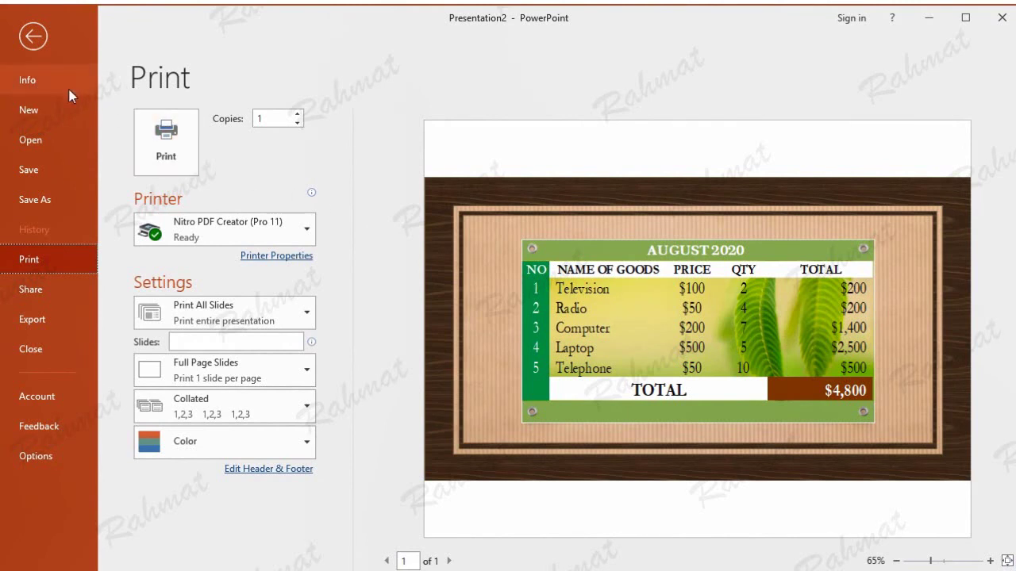
{"action": "left_click", "coordinate": [30, 41]}
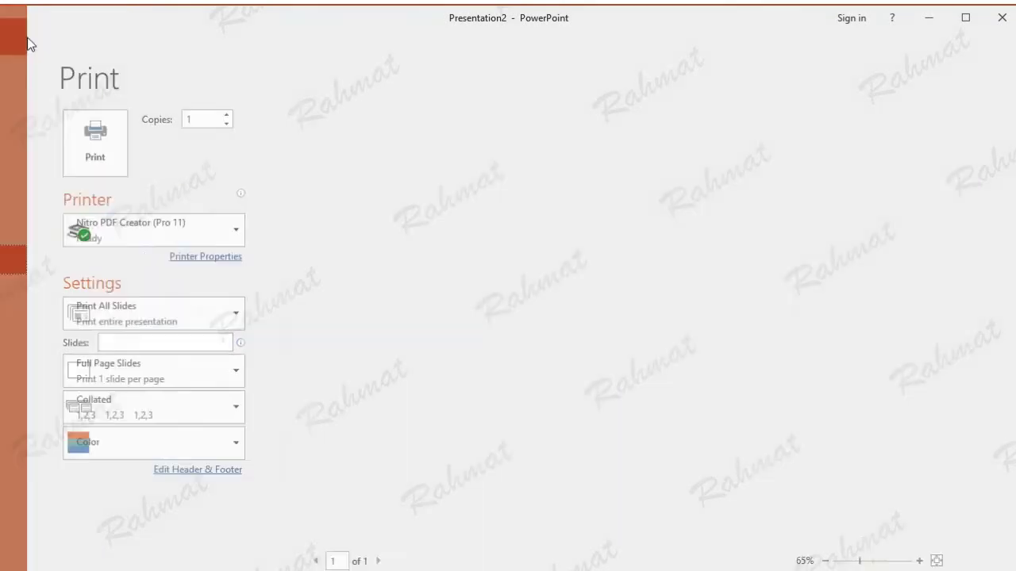